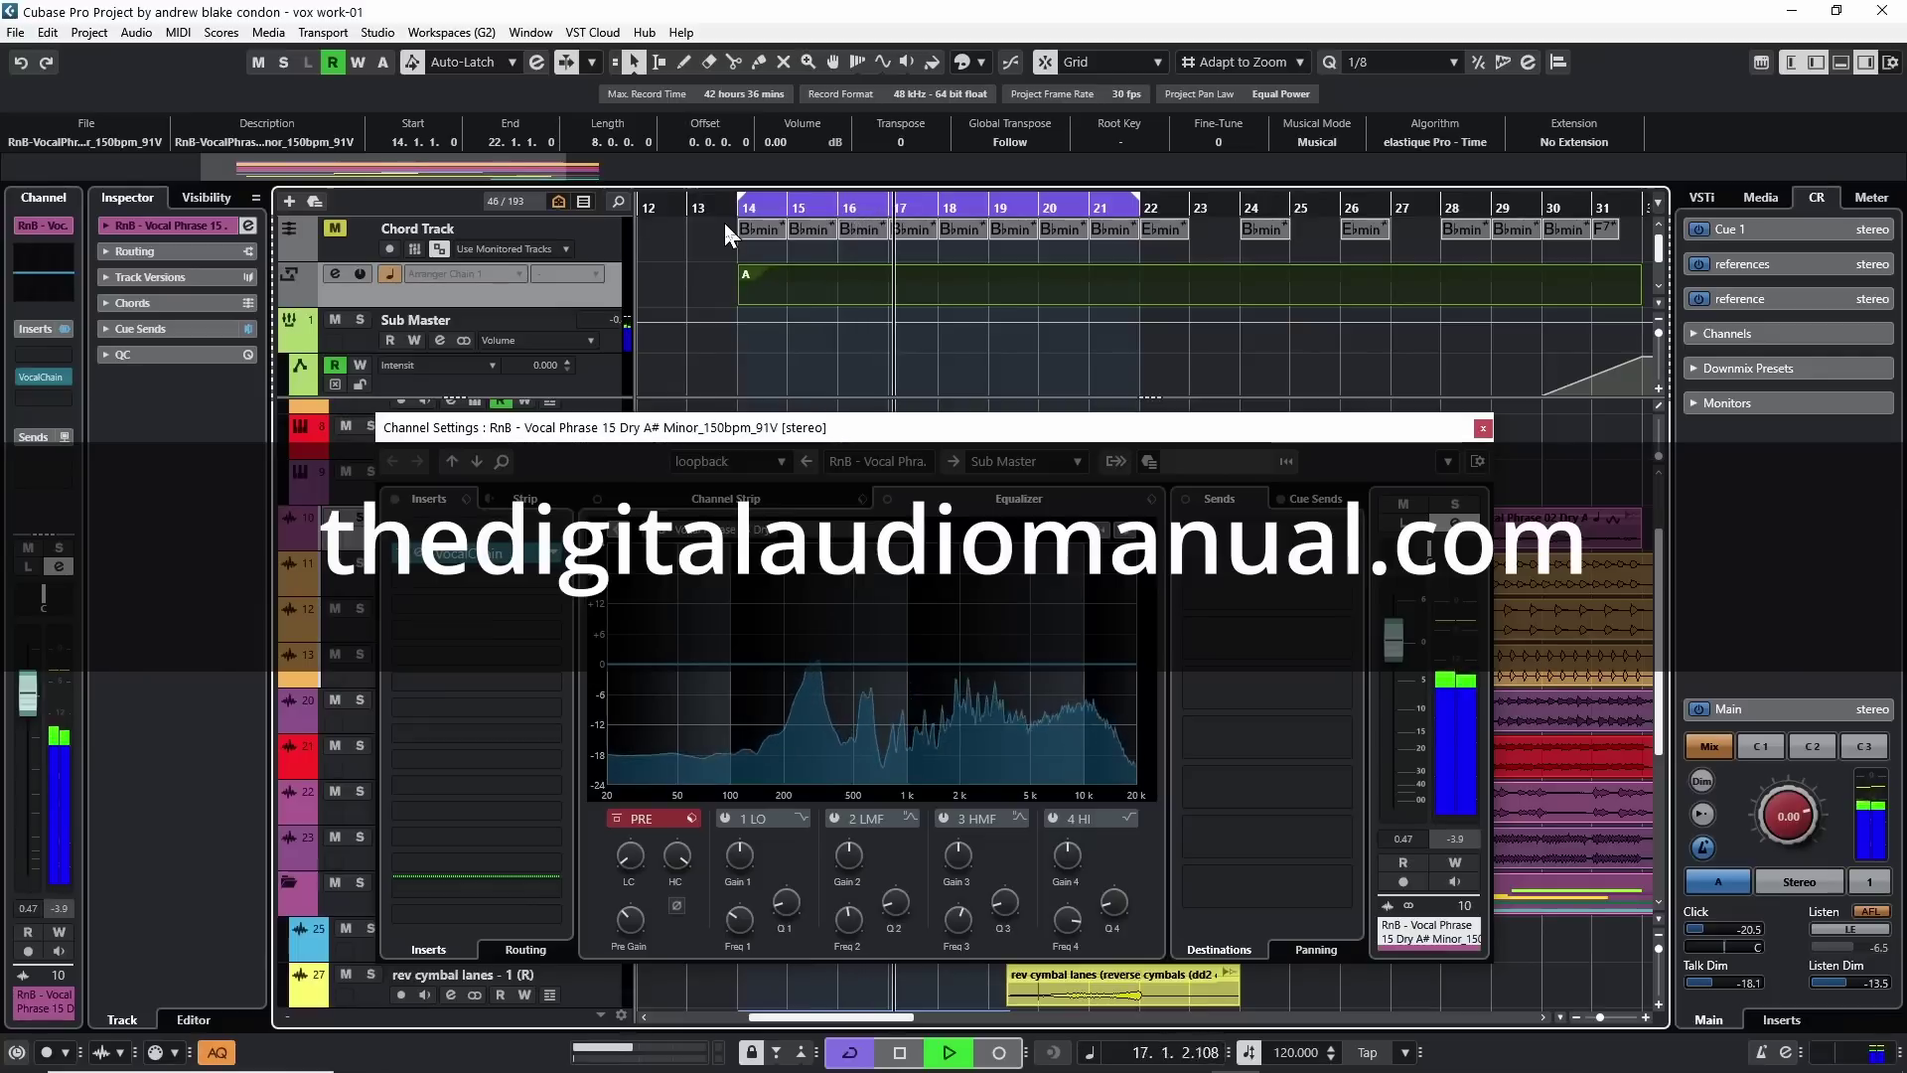
Stop playback, search the vocal track's insert effects for "vocal", and bring up the VocalChain plug-in on insert 2
key("space")
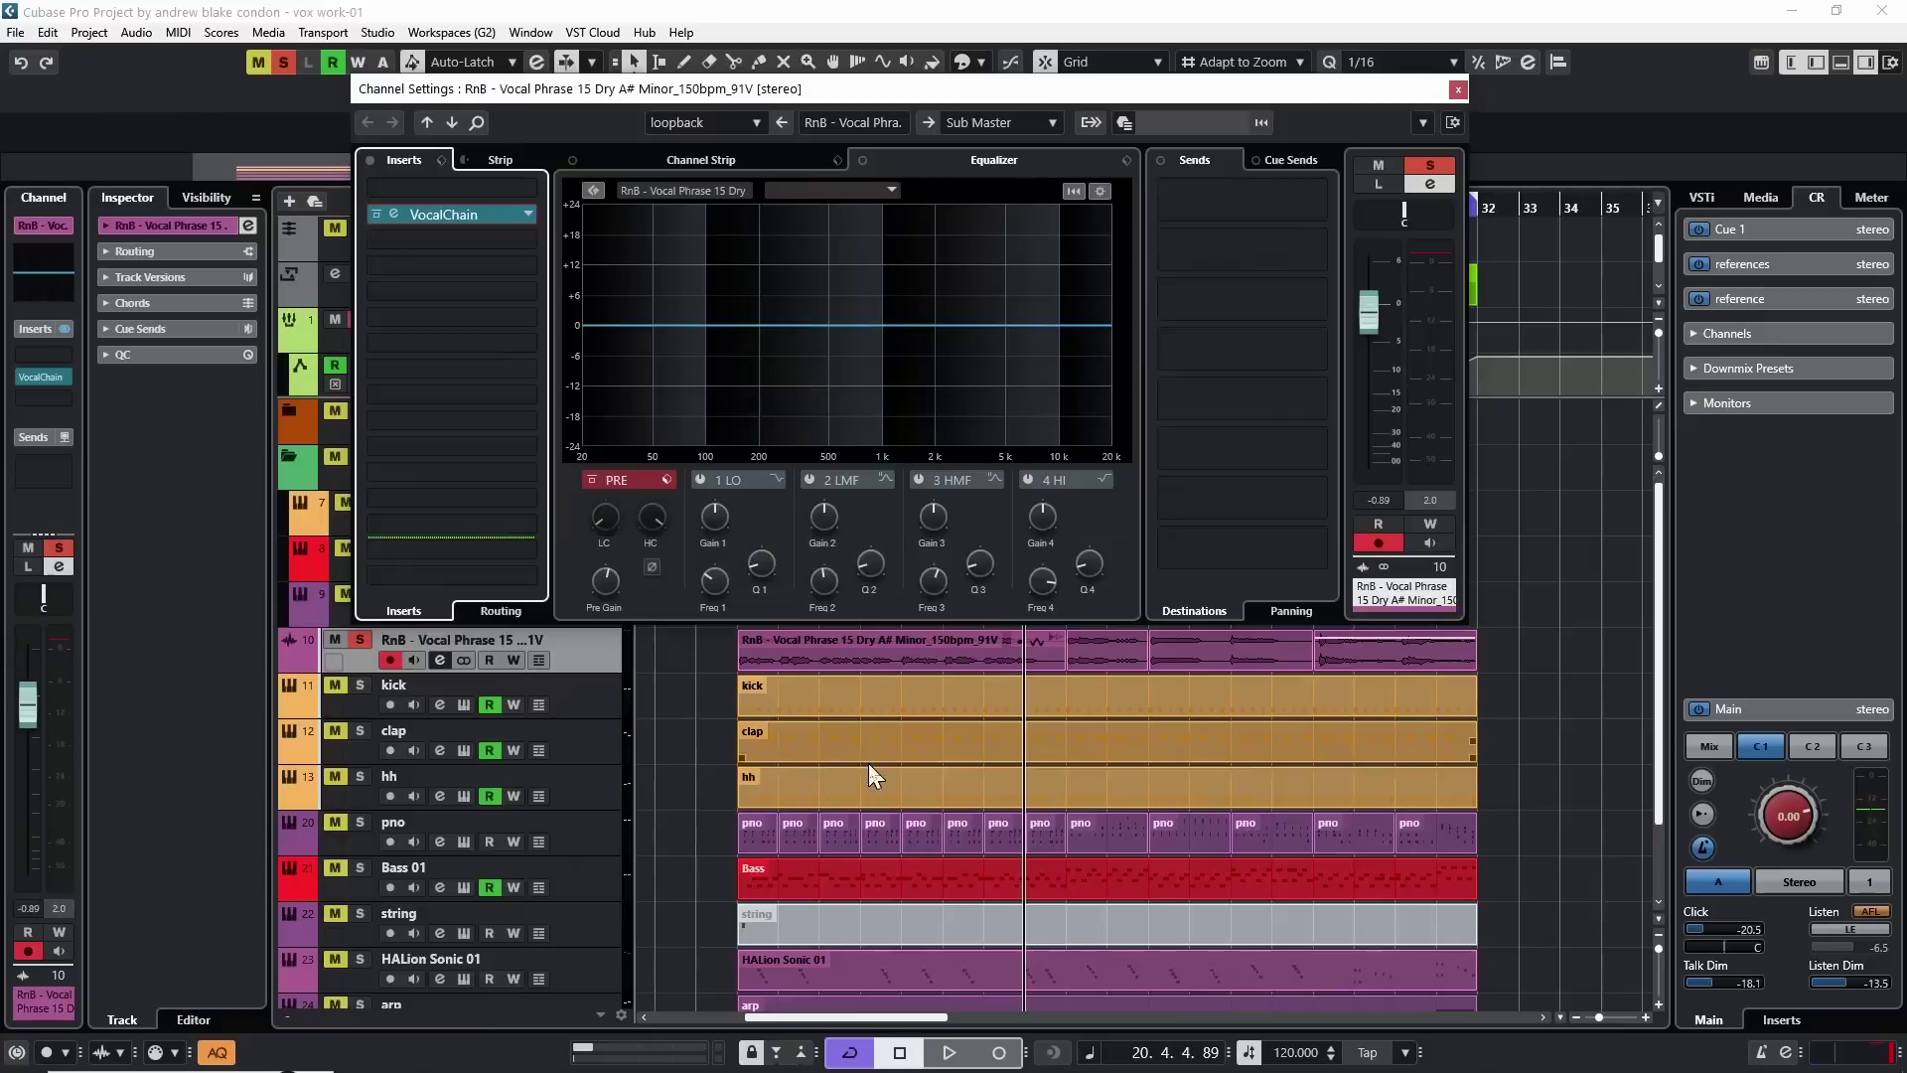
left_click(528, 420)
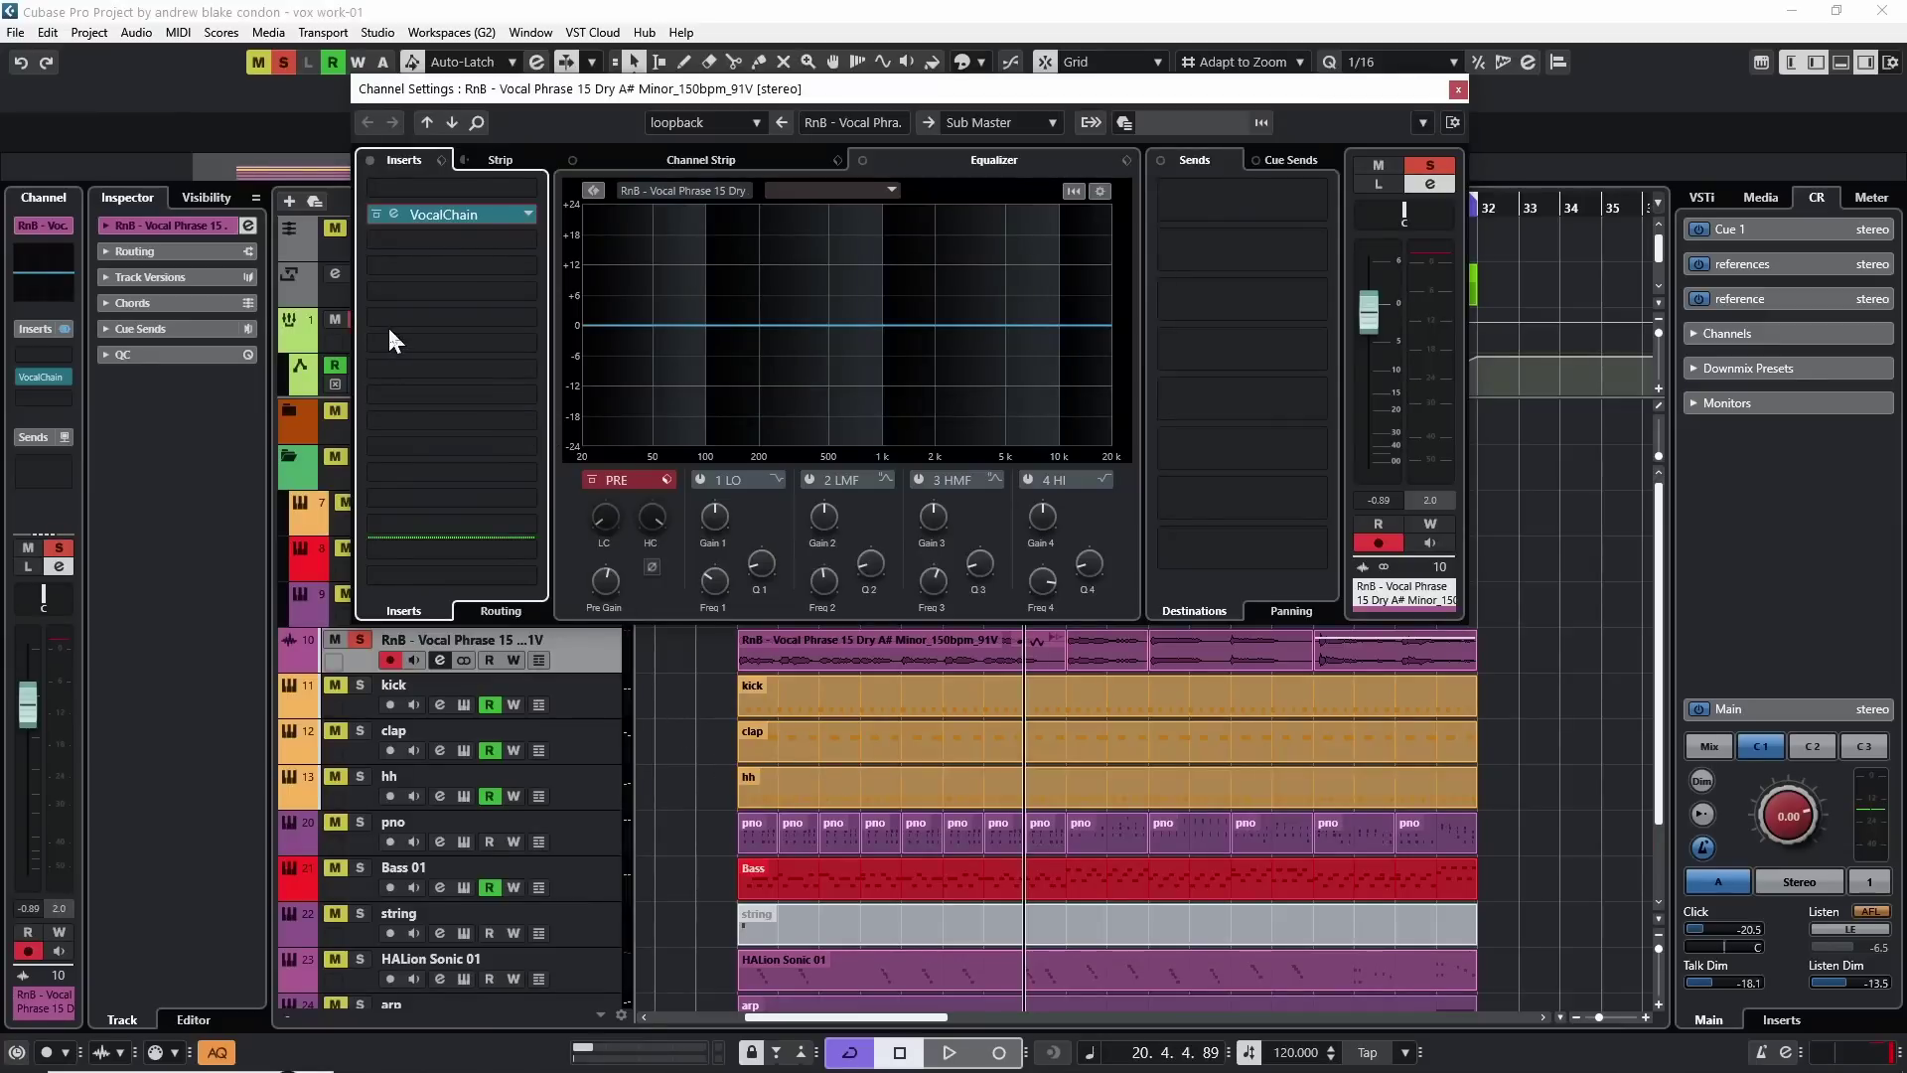
left_click(388, 325)
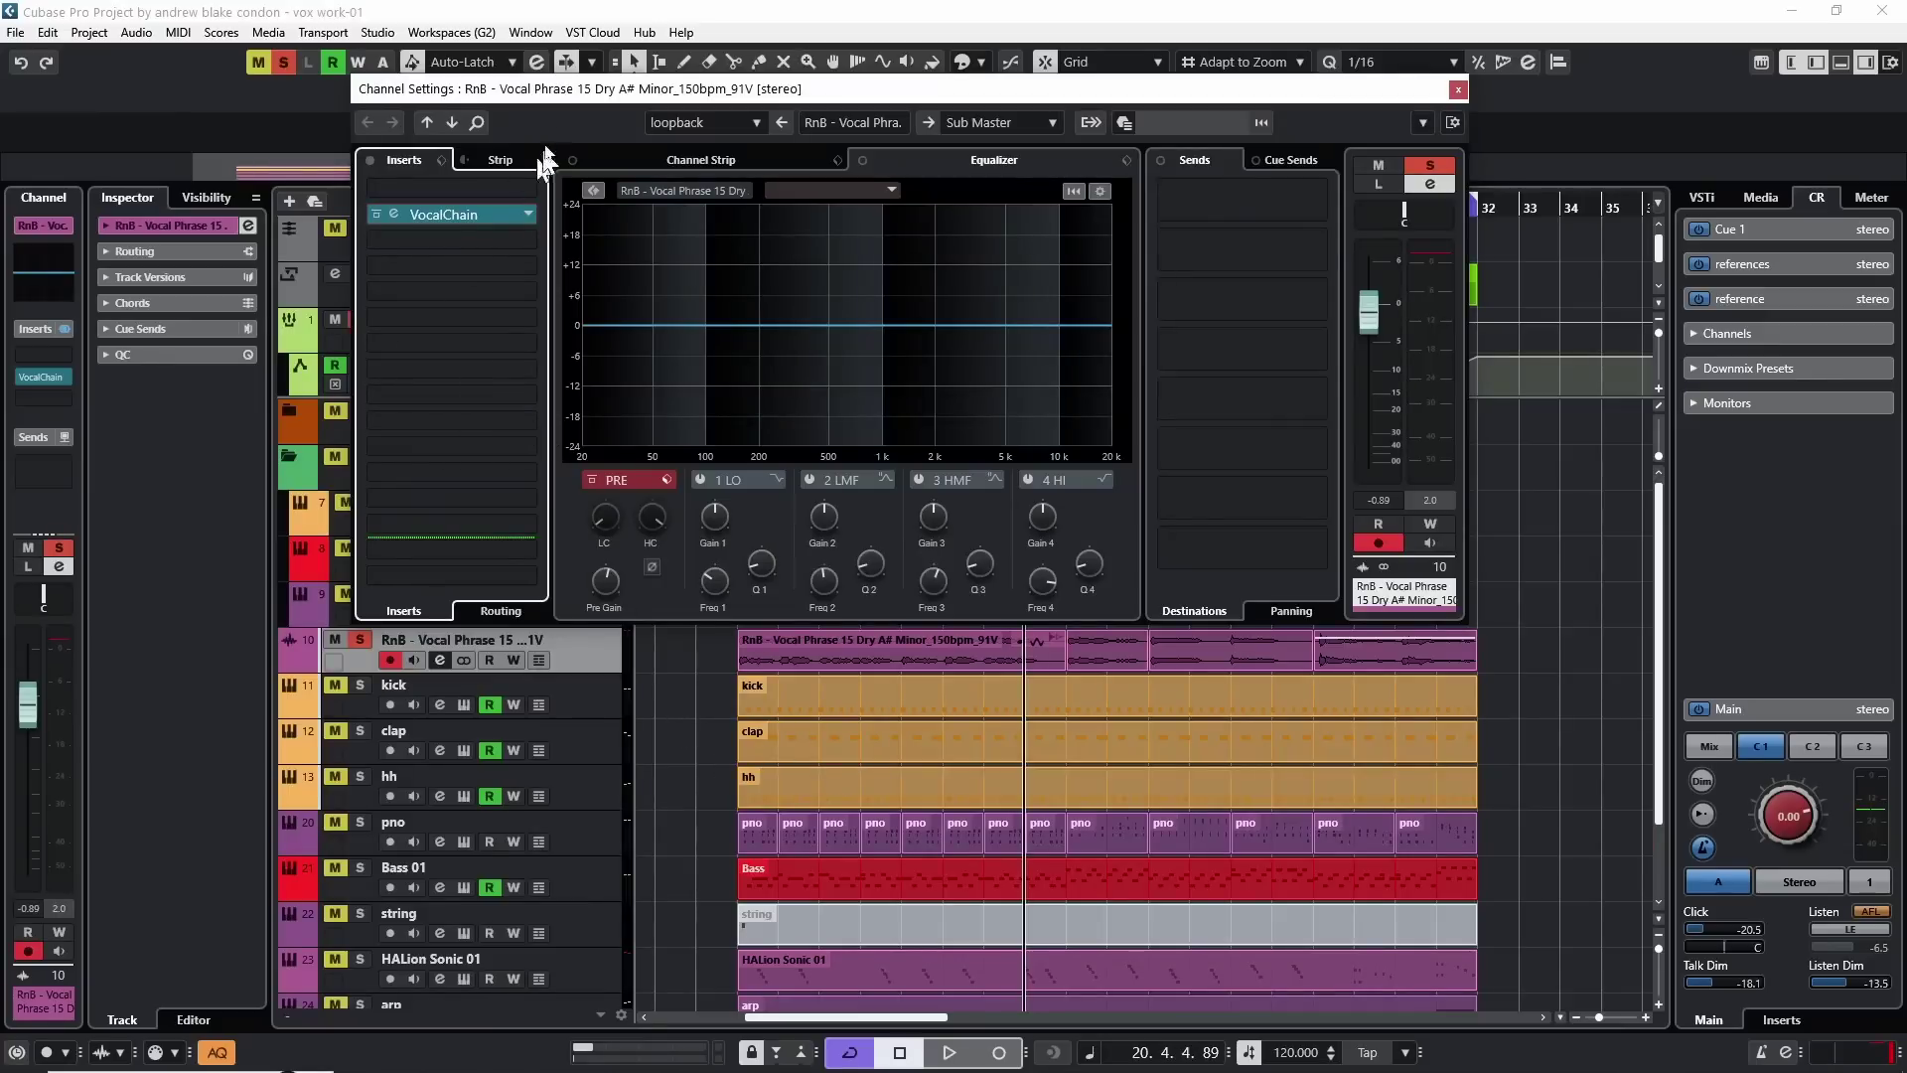
left_click(516, 214)
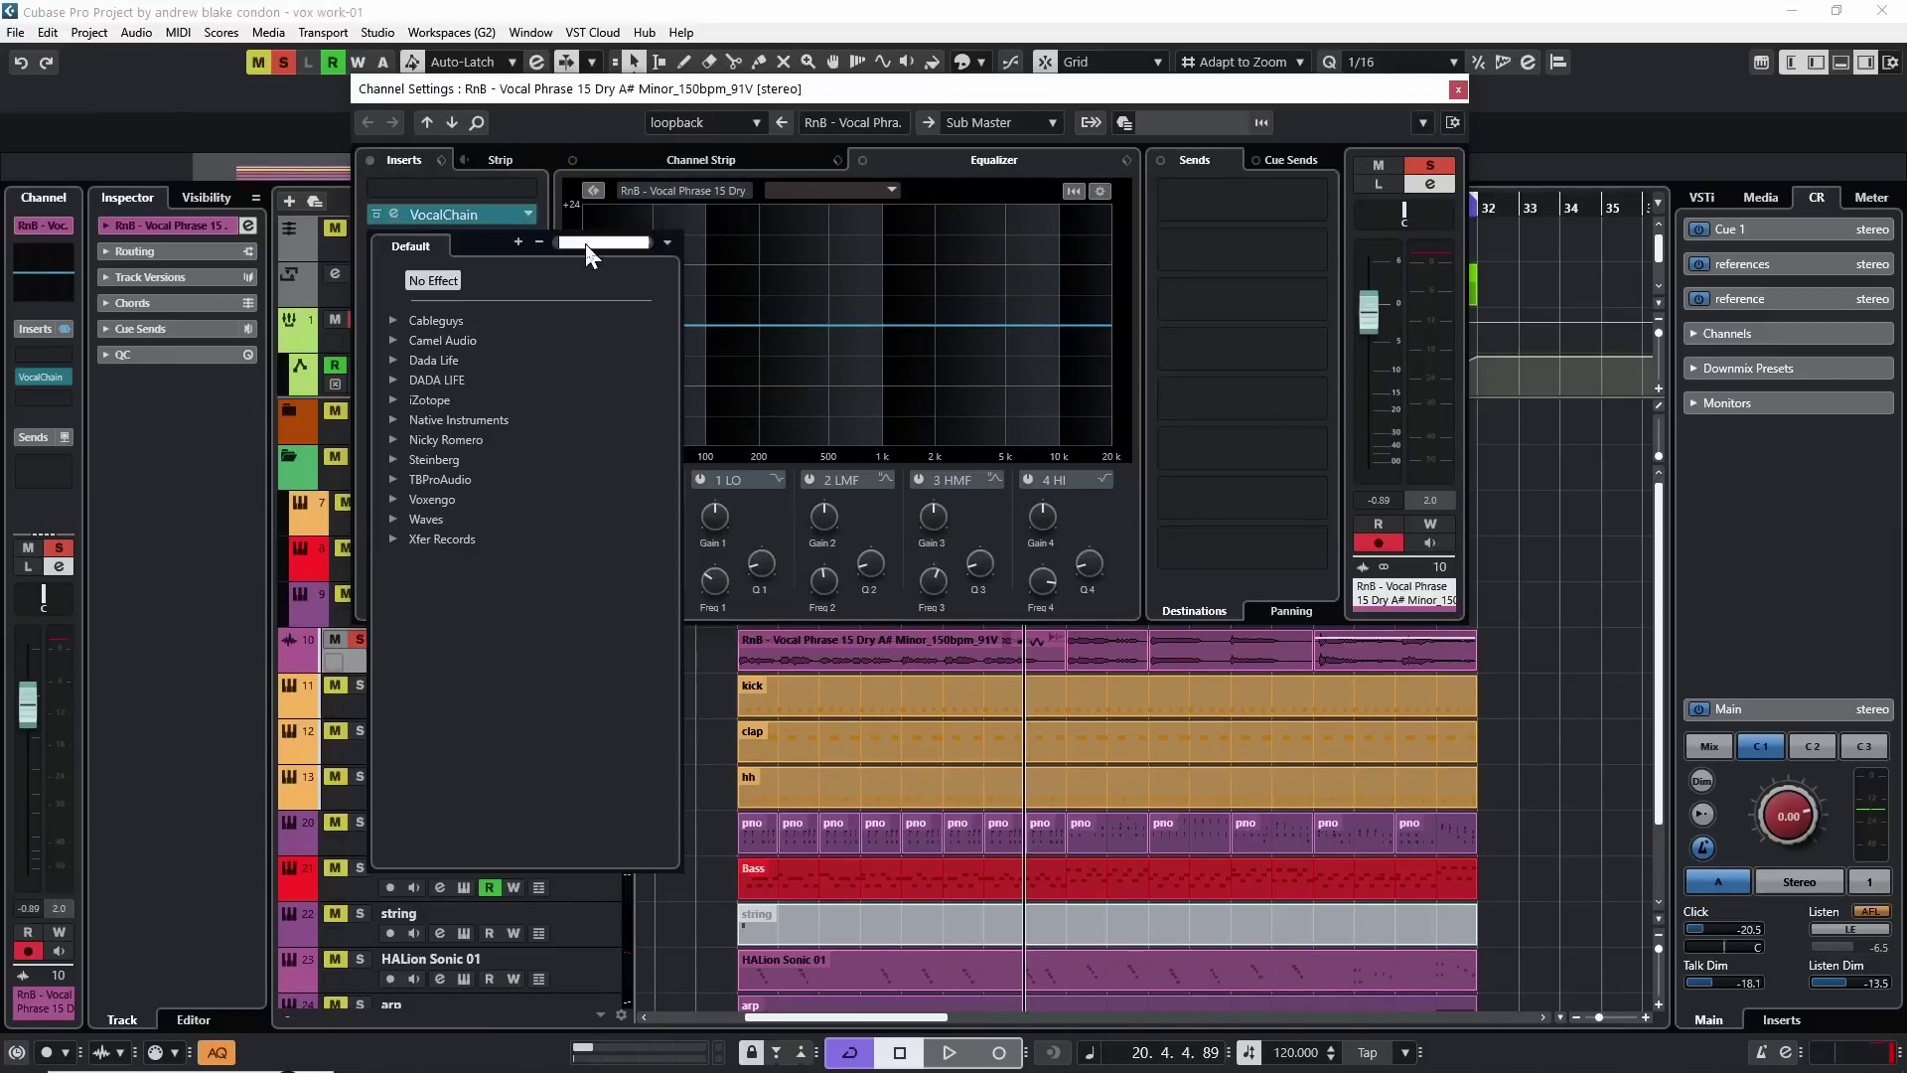
type("vocal")
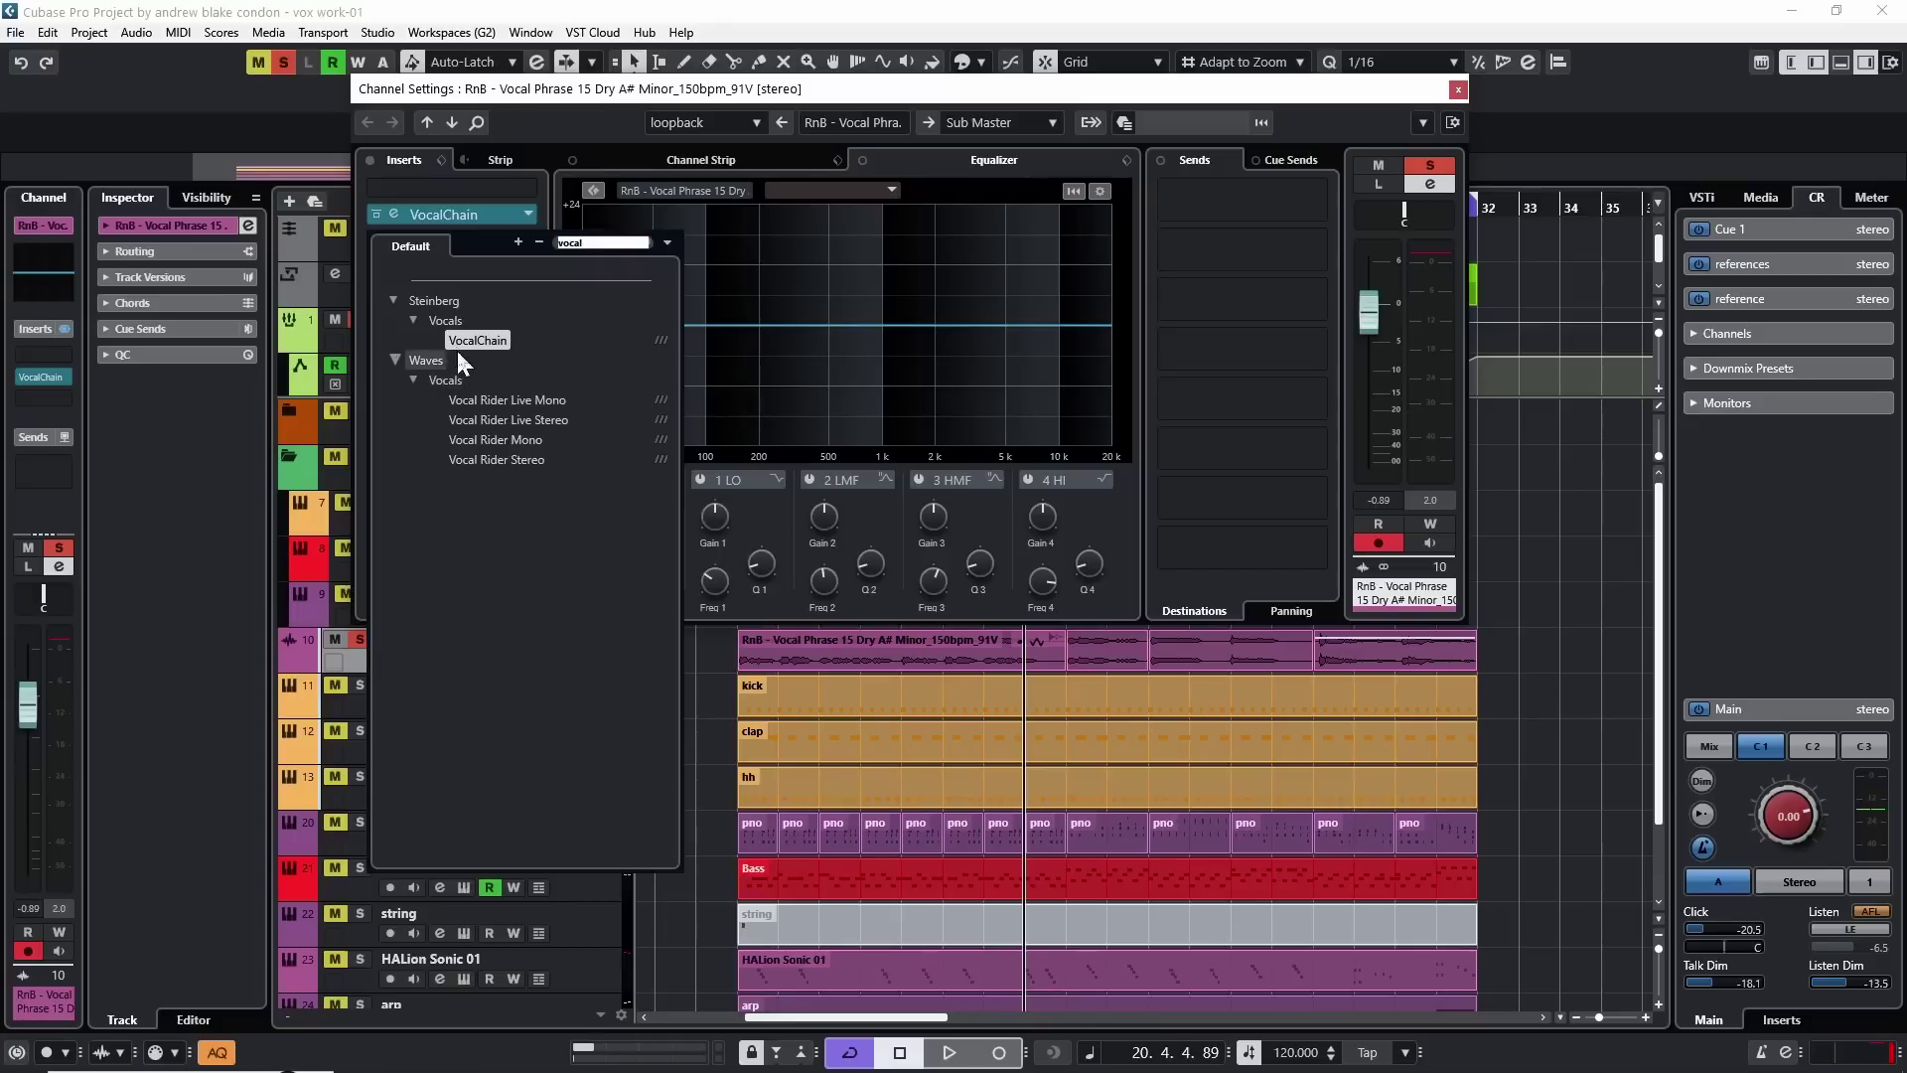
left_click(586, 87)
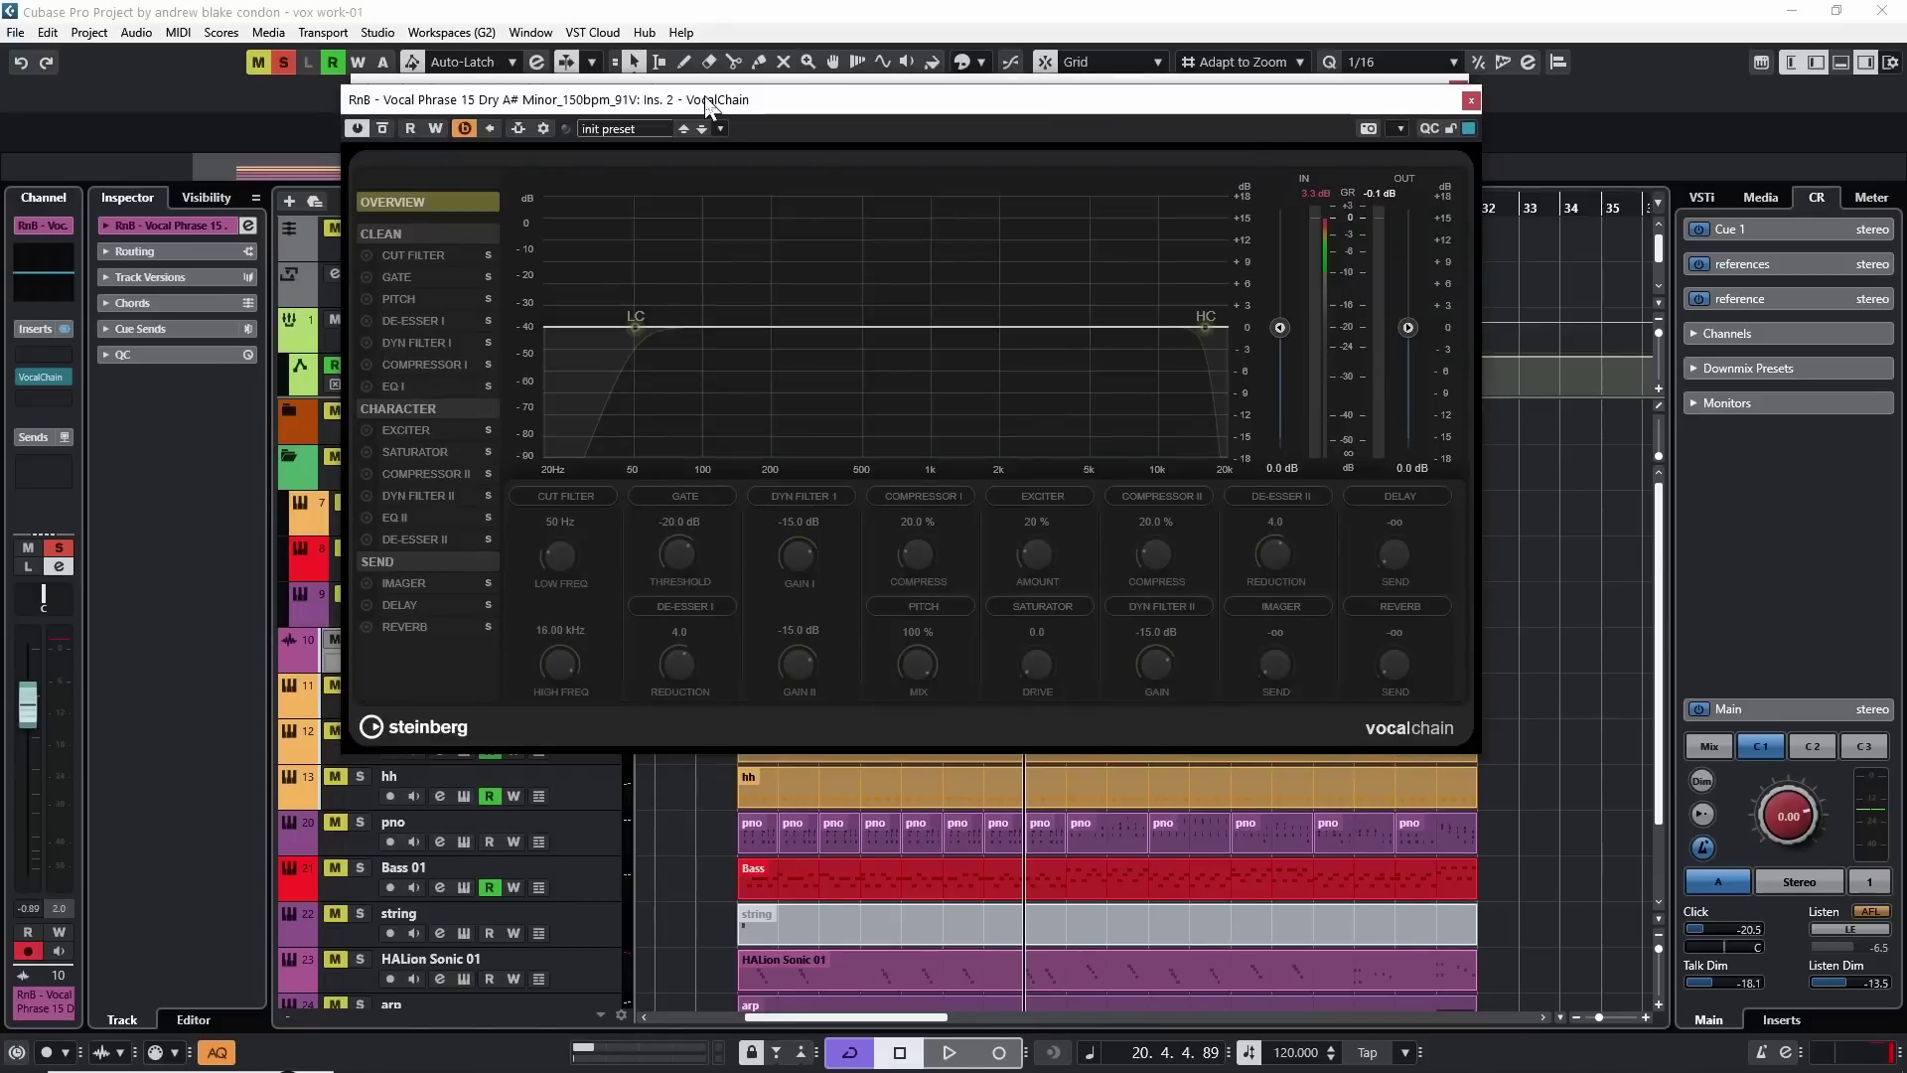
left_click_drag(706, 101, 879, 103)
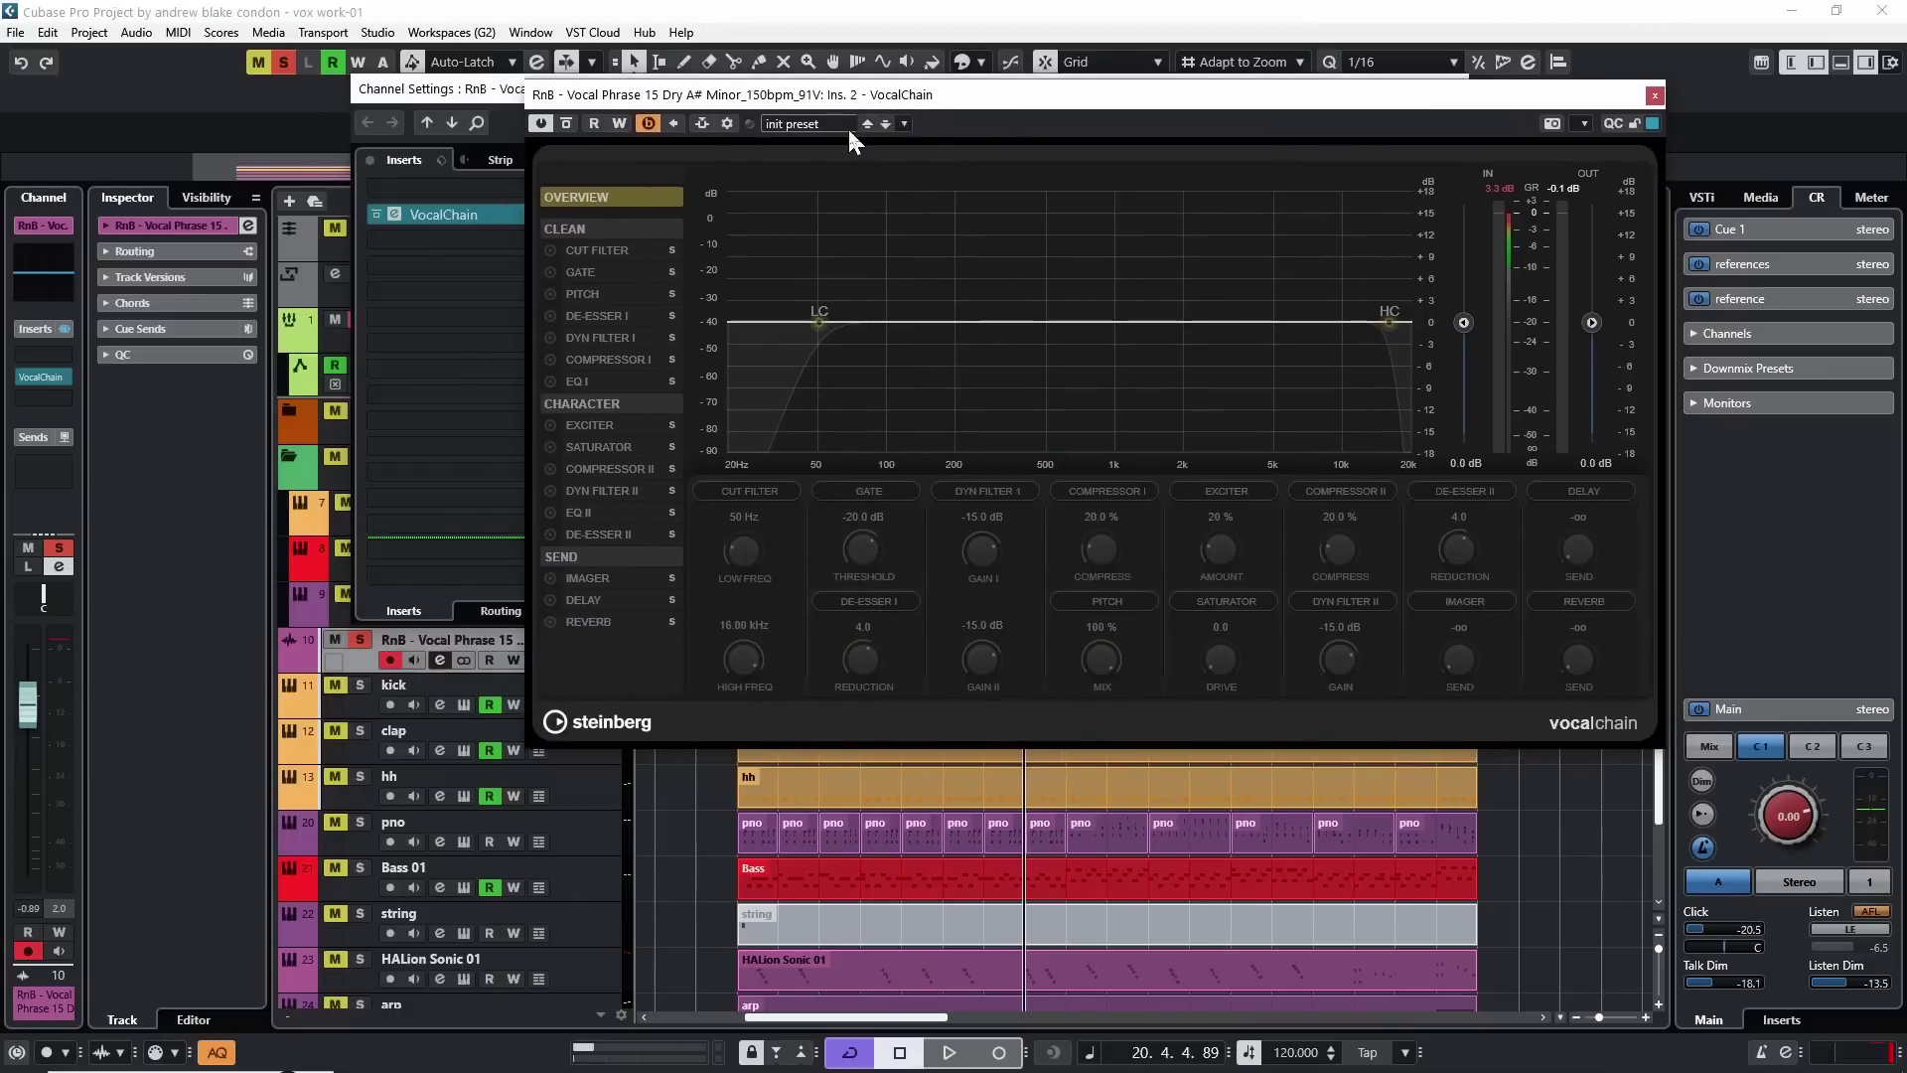
left_click_drag(1049, 95, 1064, 133)
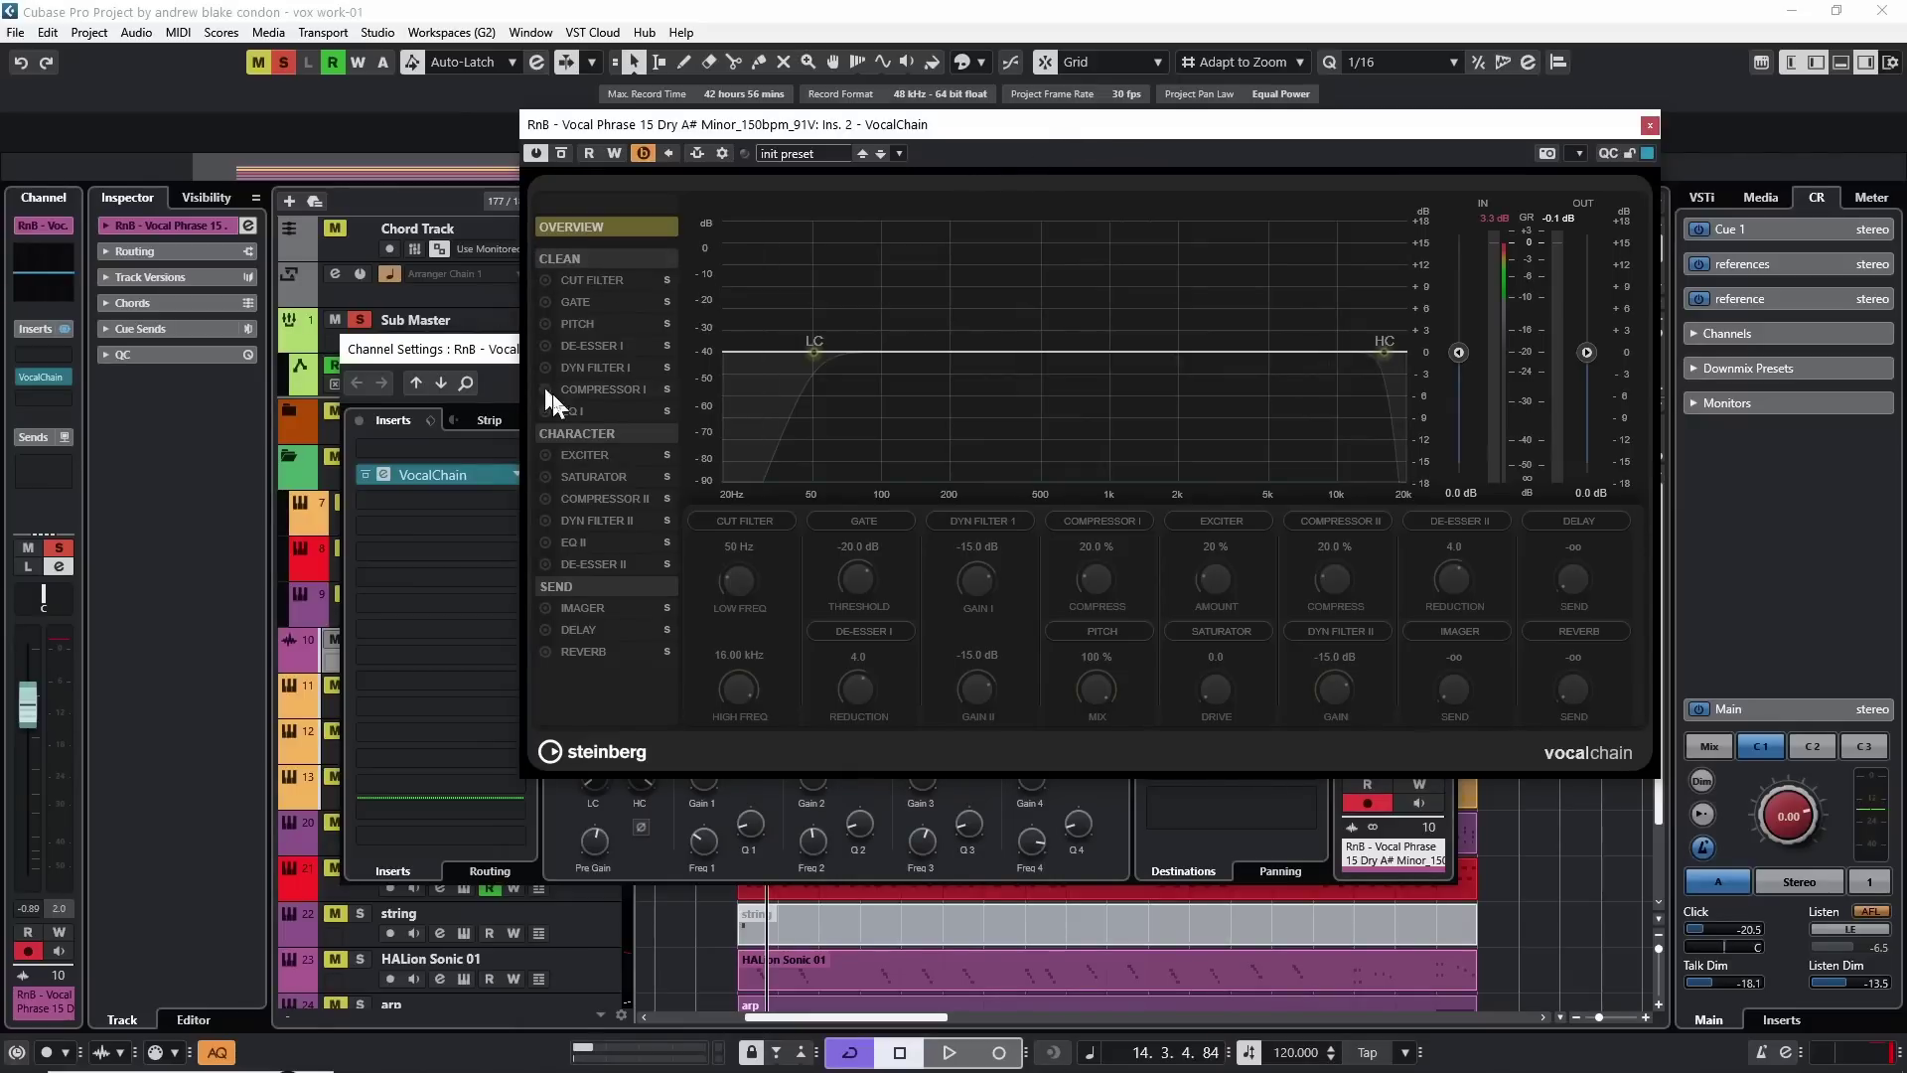
Enable Compressor I in VocalChain and set its compressor type to Black Valve
left_click(603, 389)
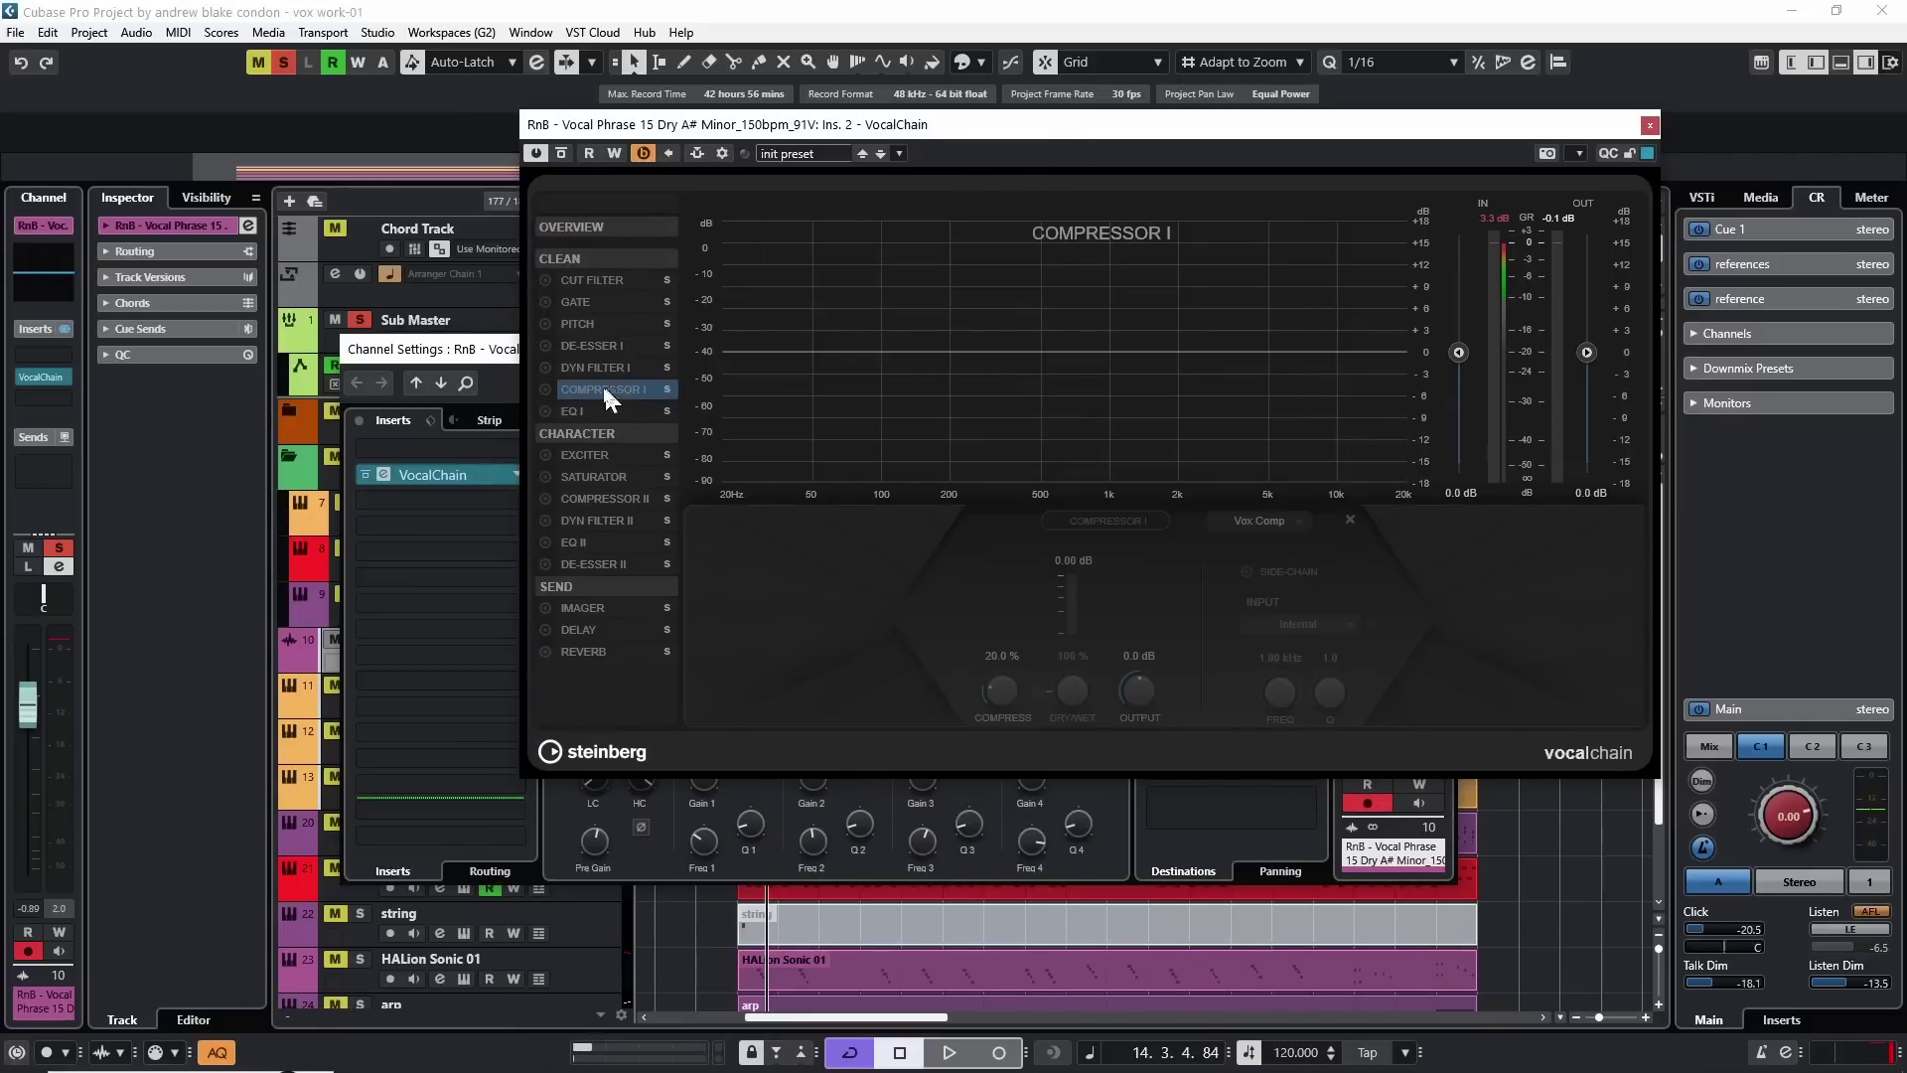
left_click(1259, 520)
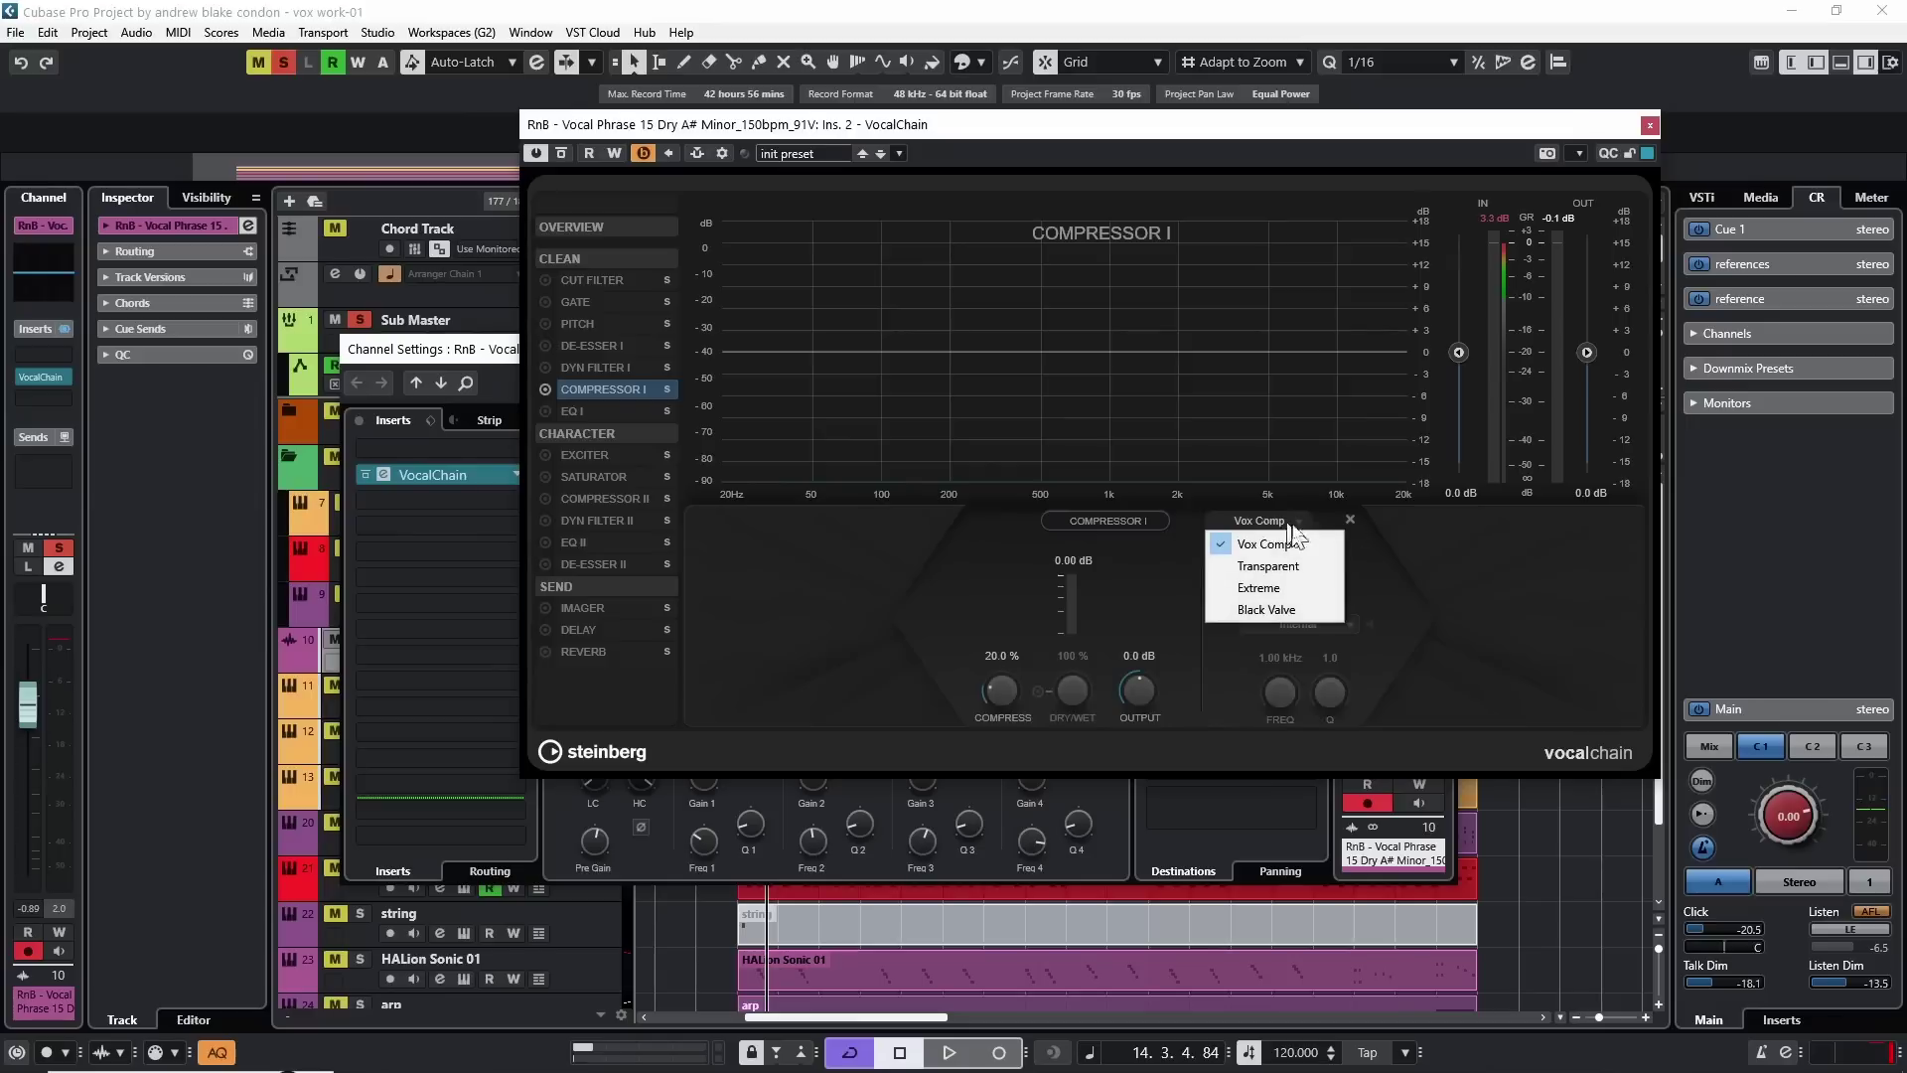
left_click(1248, 611)
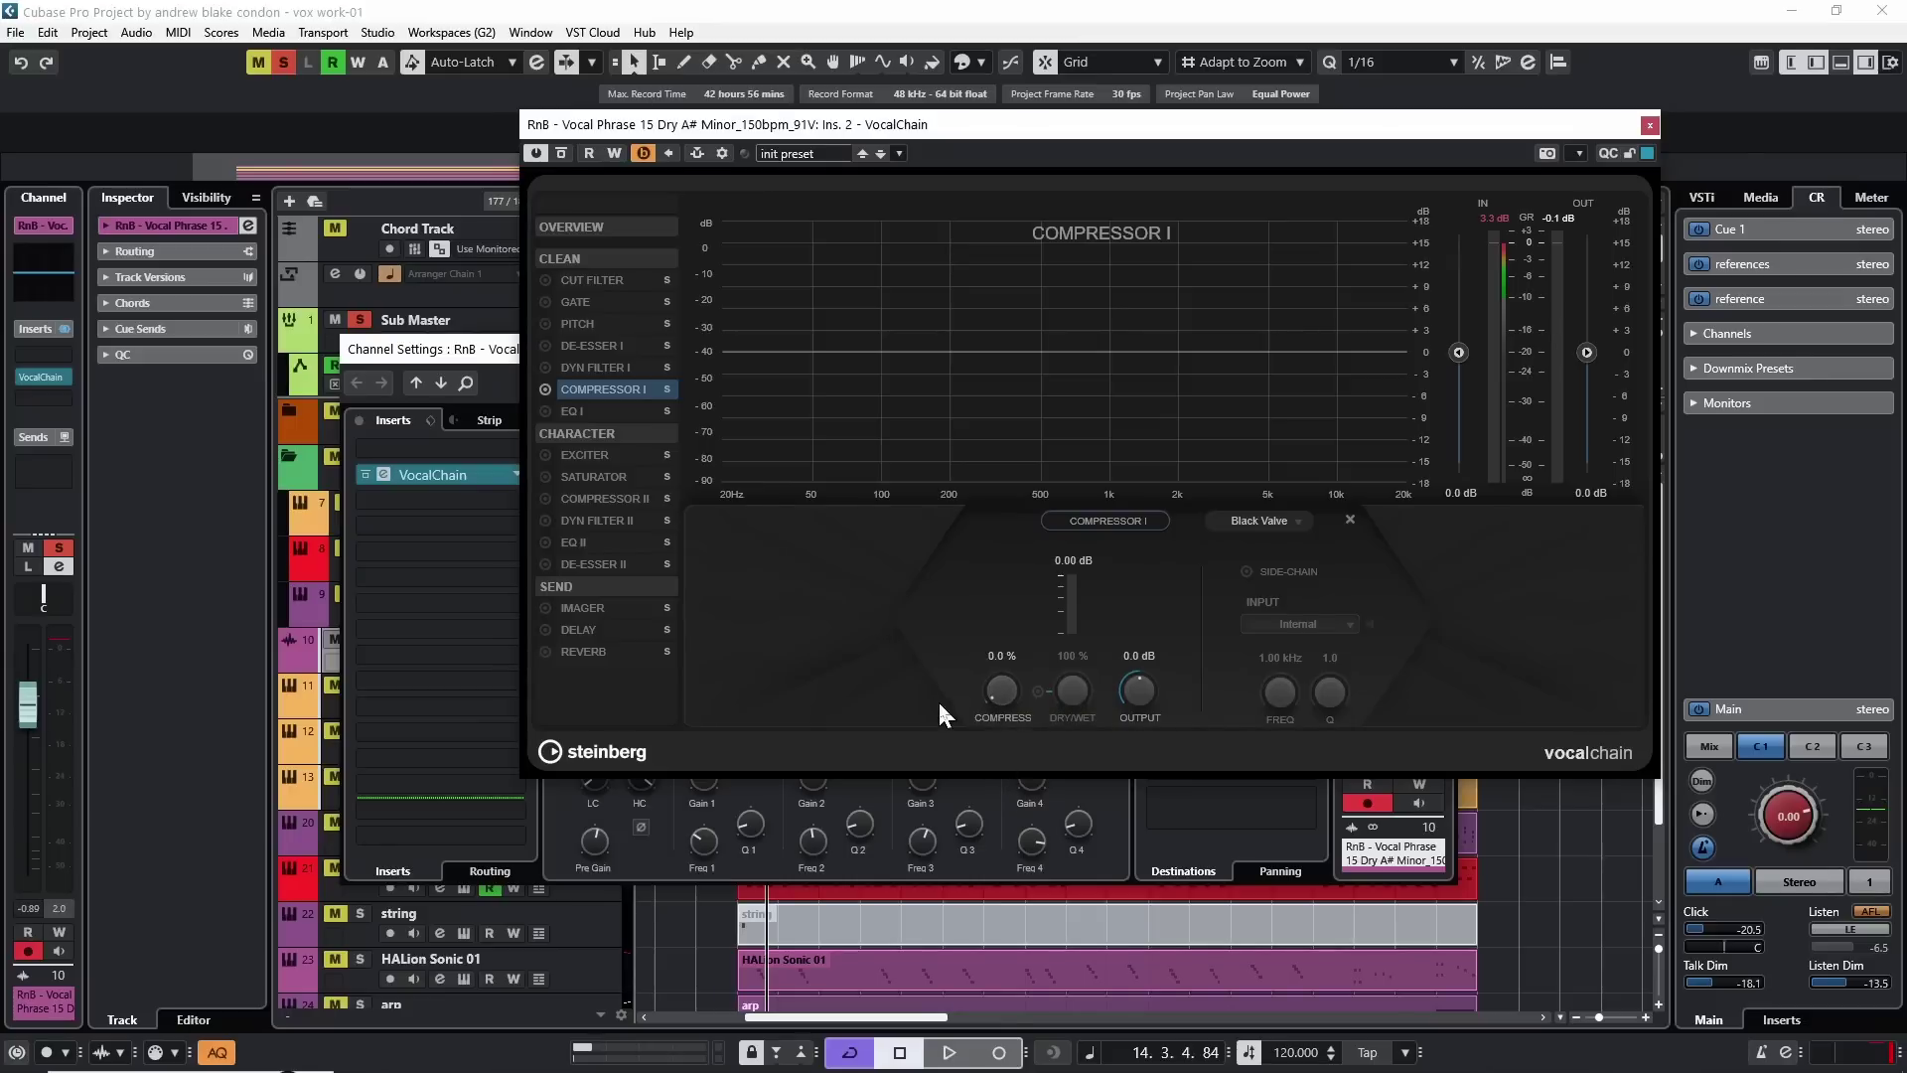
Play the vocal, raise Compressor I's Compress amount to 100 %, and raise the vocal channel's fader to -1.29 dB
key("space")
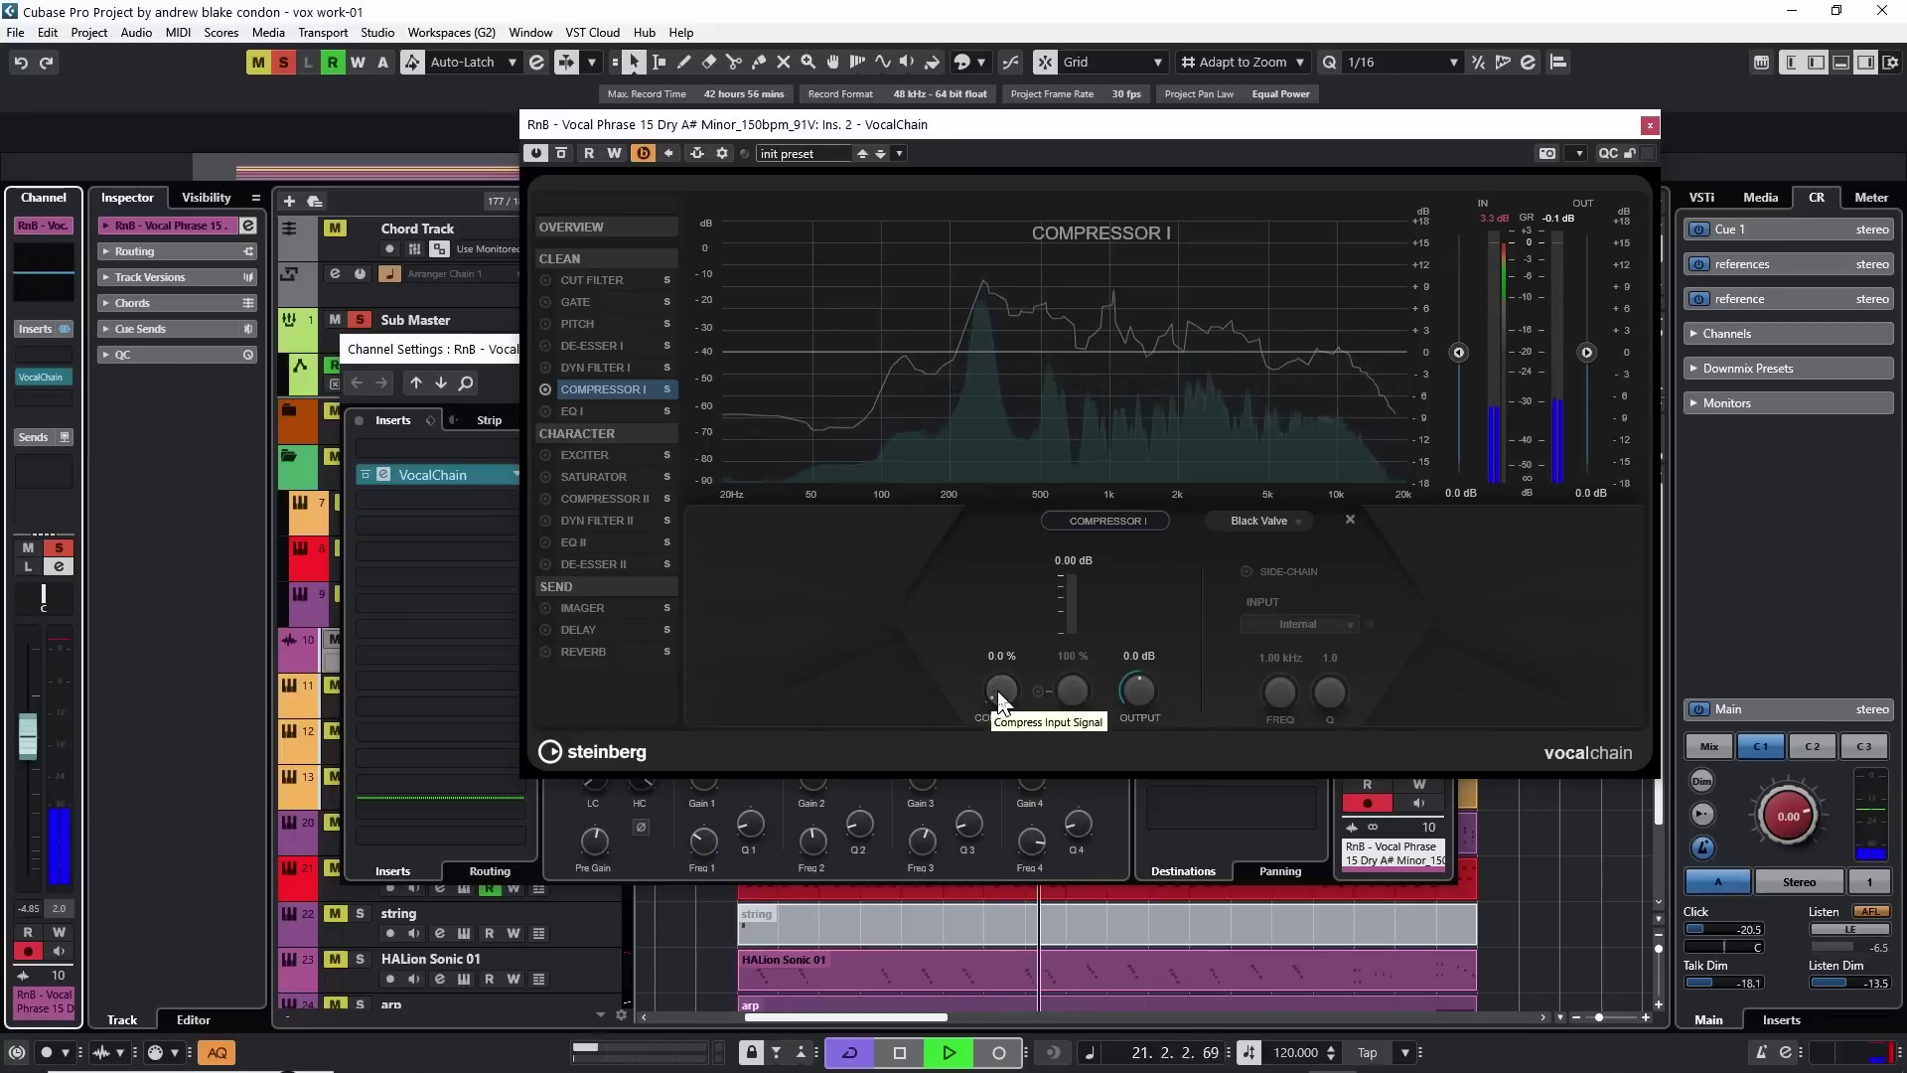
left_click_drag(999, 698, 1007, 463)
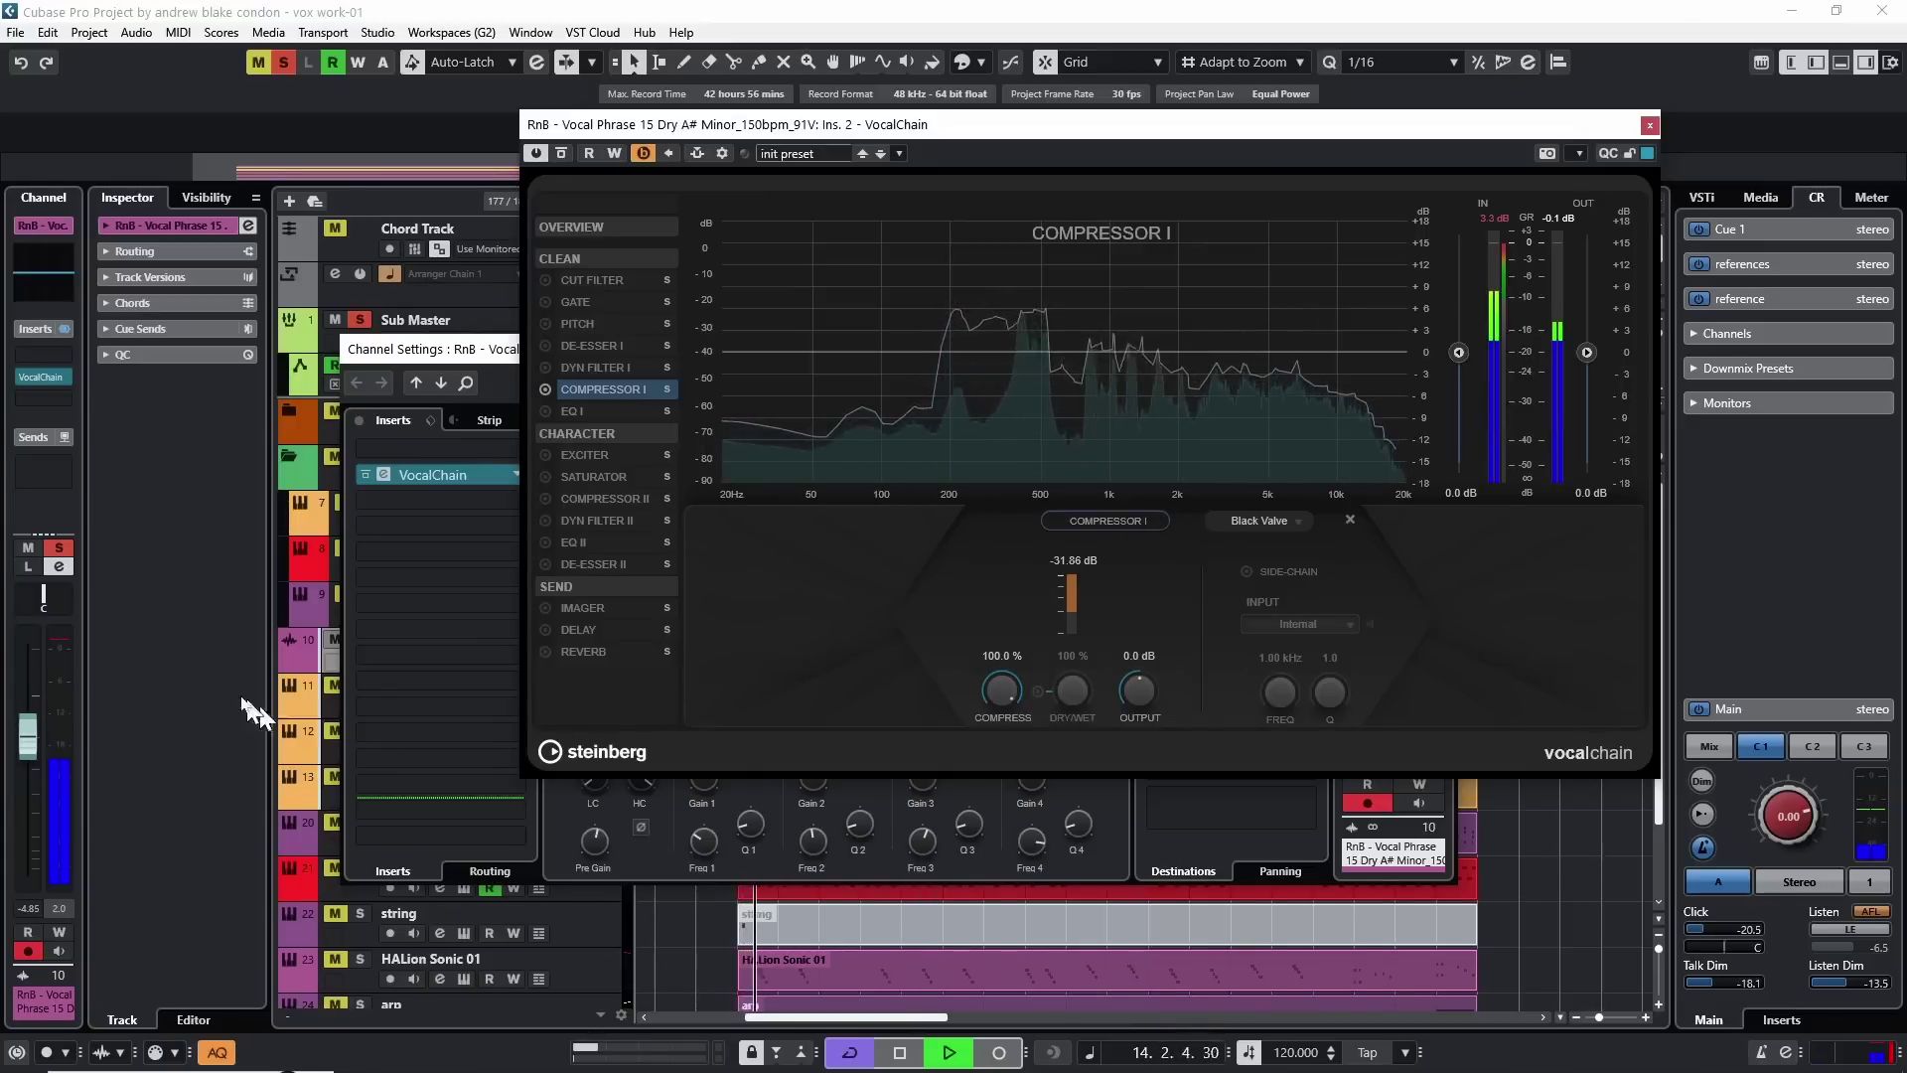
left_click_drag(19, 741, 22, 726)
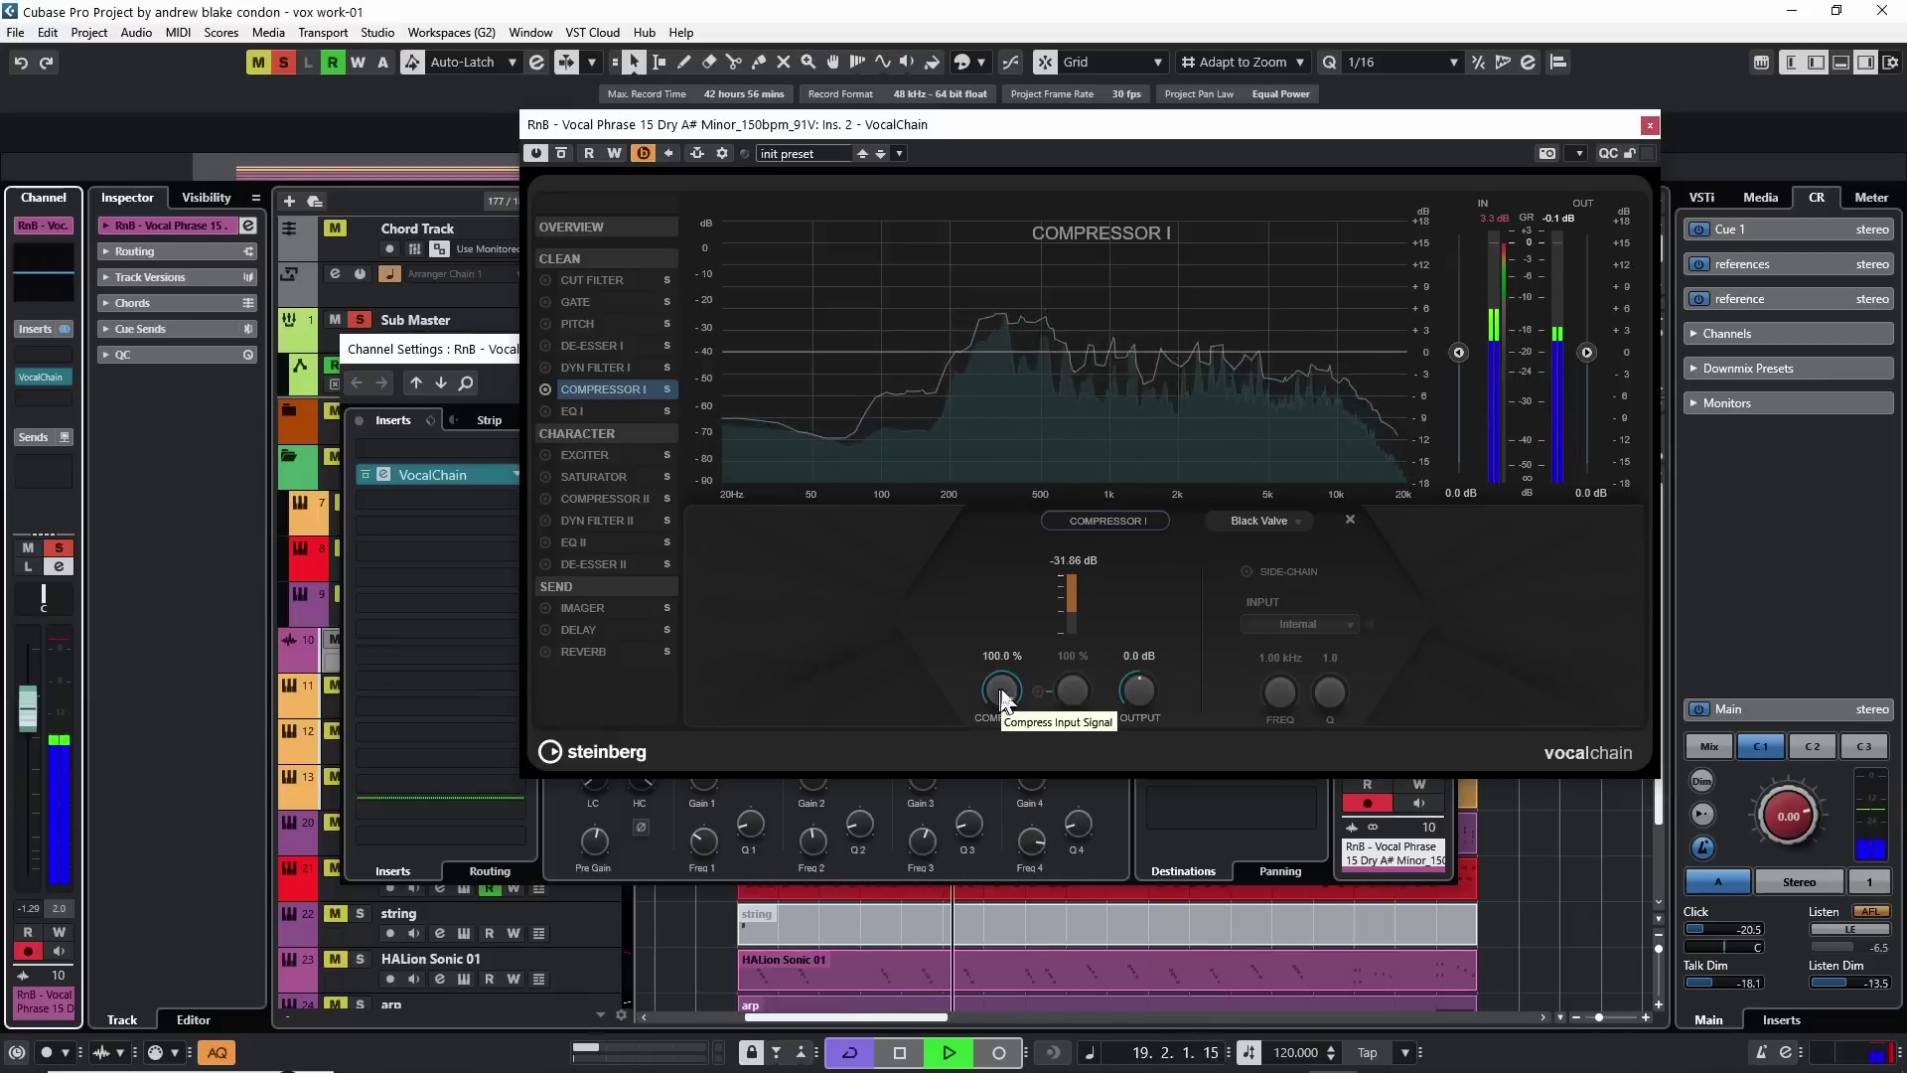
Compare Compressor I's Compress amount at 0 % and 100 %, set it to 36 %, and stop playback
left_click_drag(1001, 695, 969, 892)
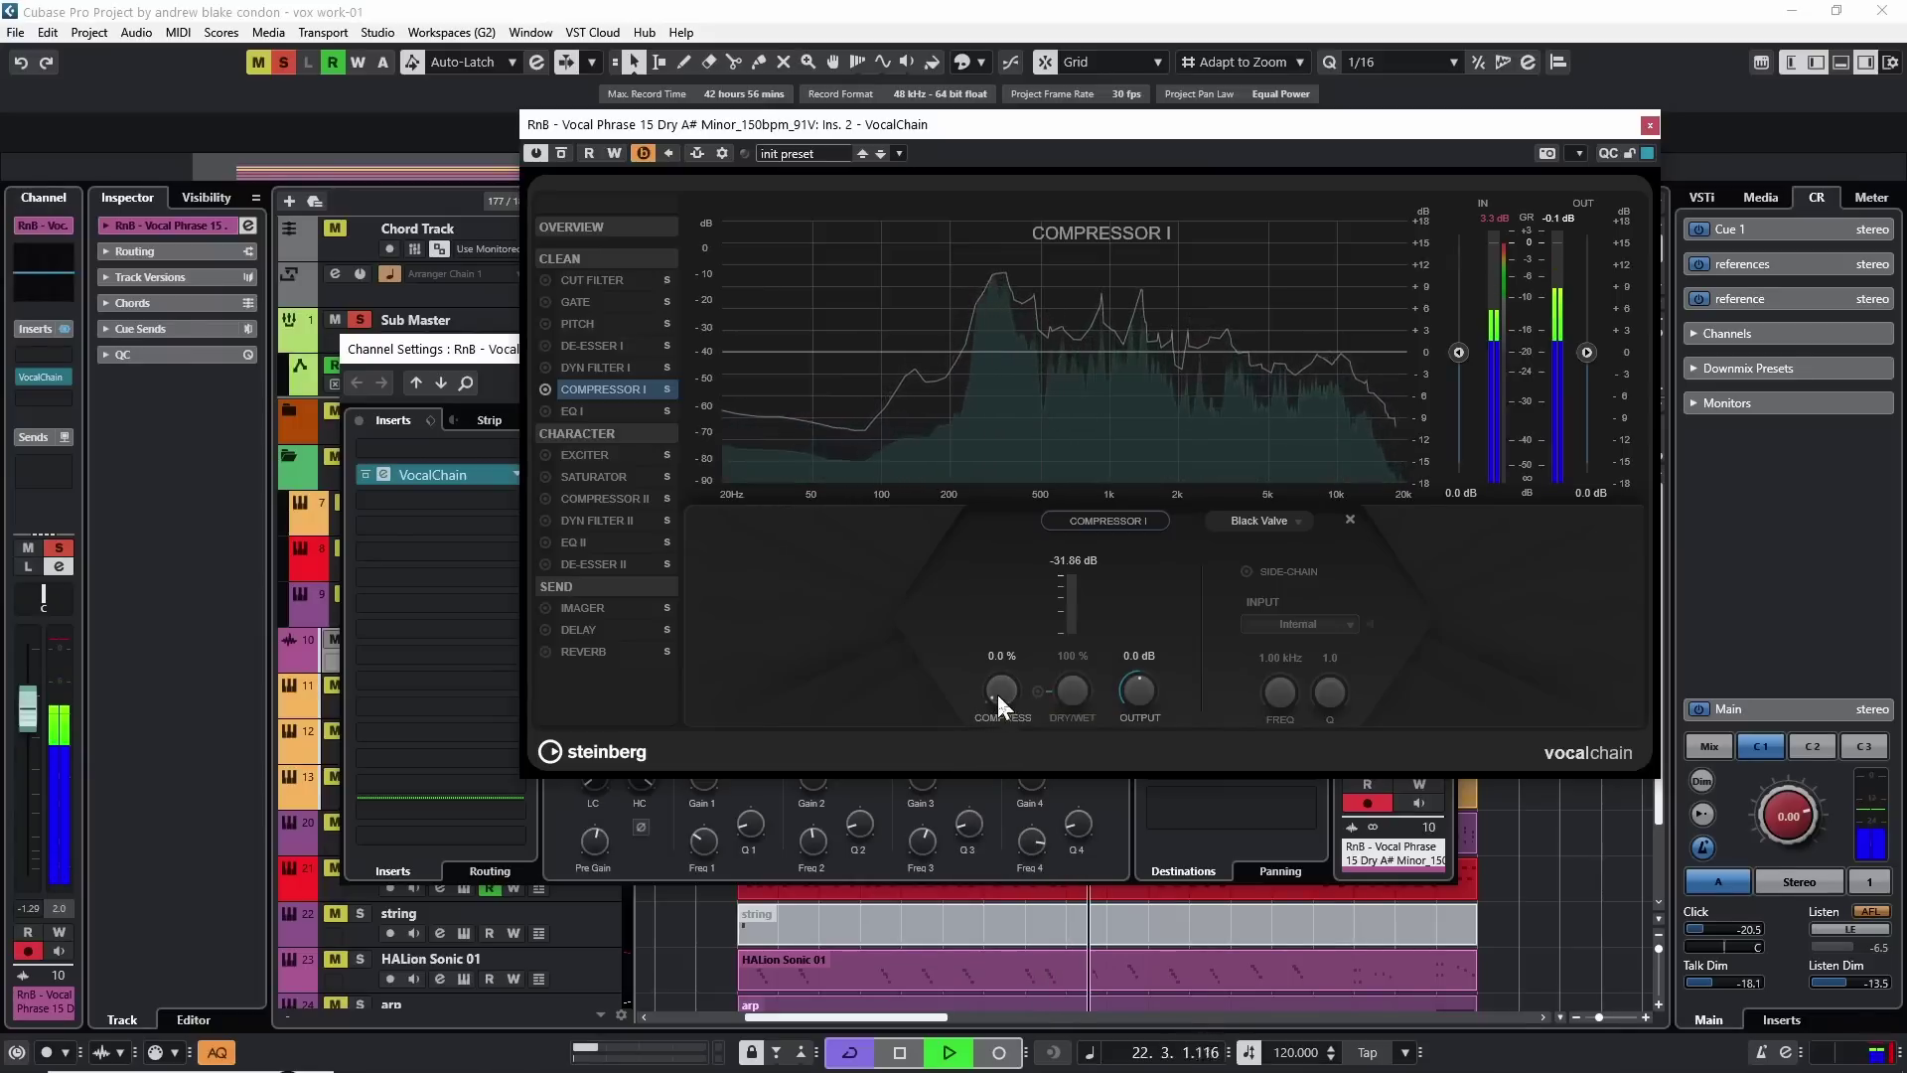
left_click_drag(997, 694, 999, 425)
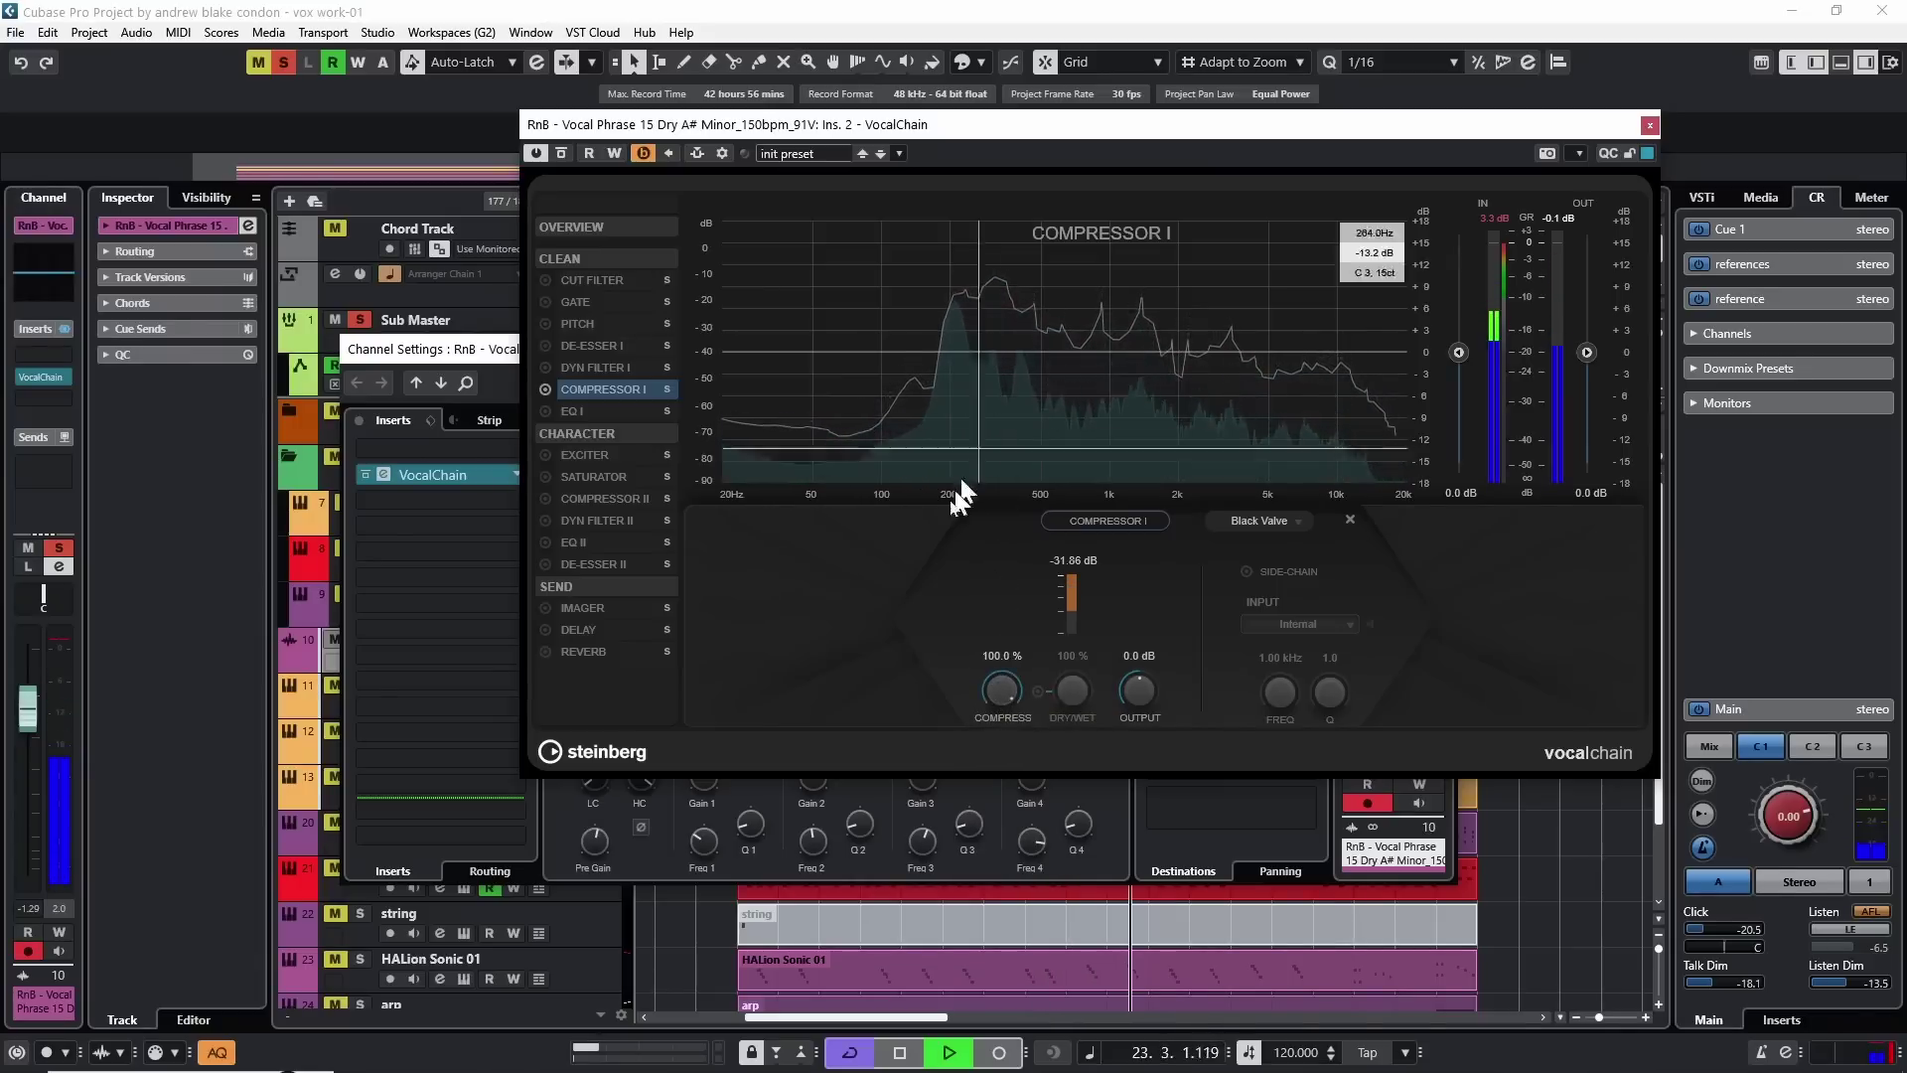
left_click(1001, 693, "ctrl")
key("space")
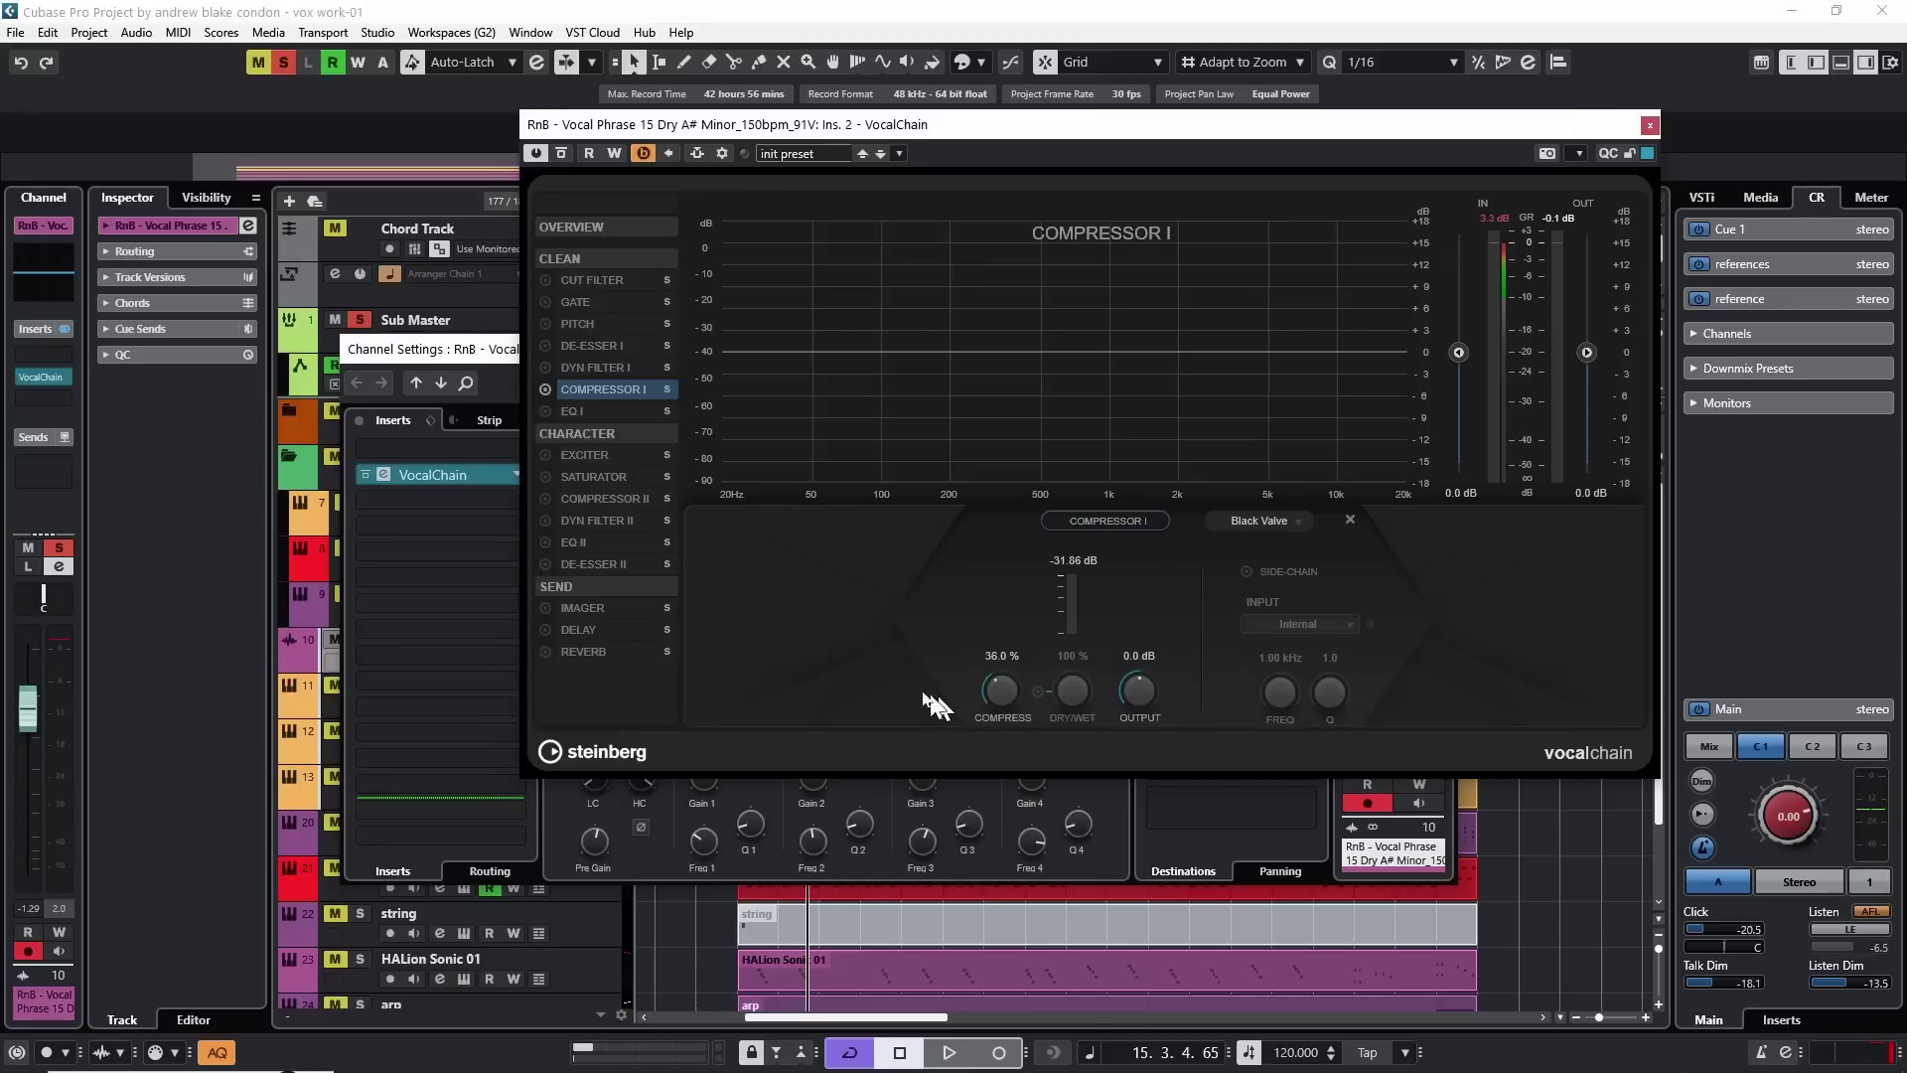
Audition the vocal at 36 % compression, comparing it with VocalChain bypassed and active
key("space")
key("space")
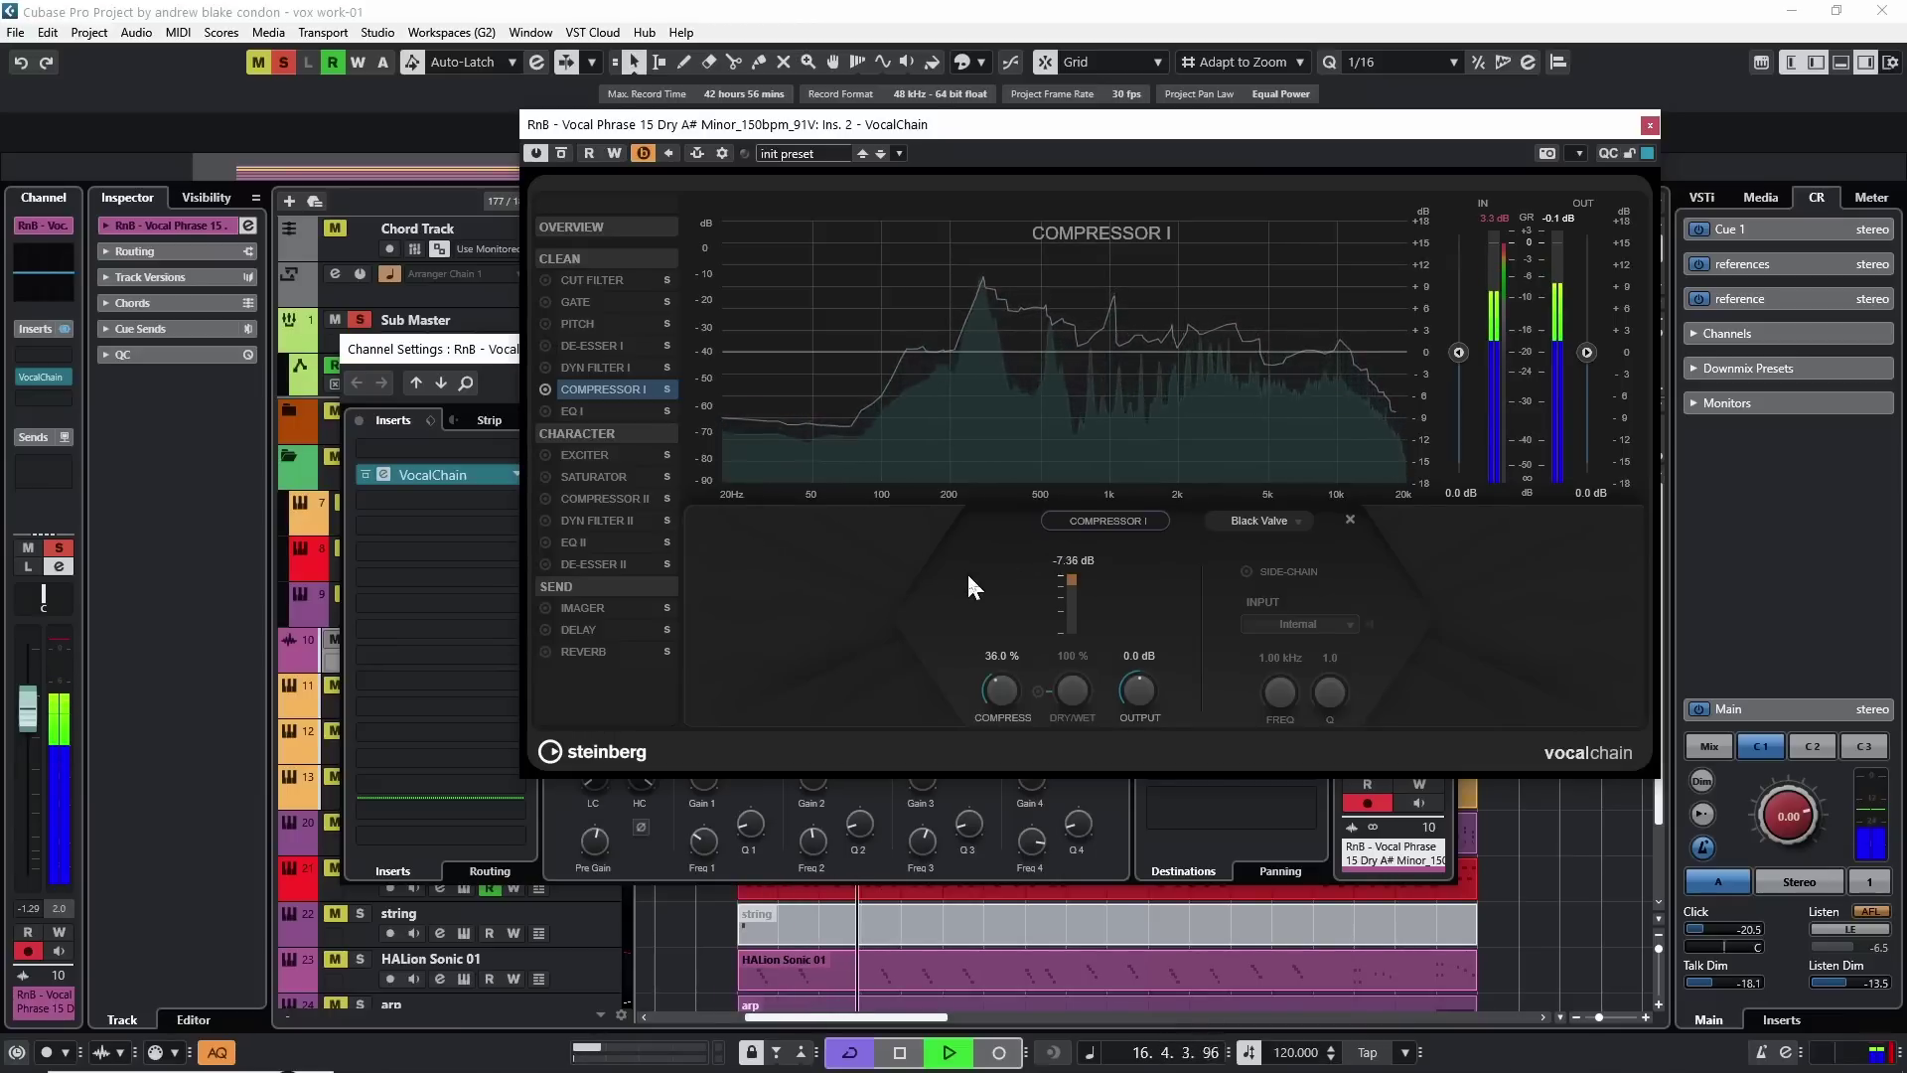
key("space")
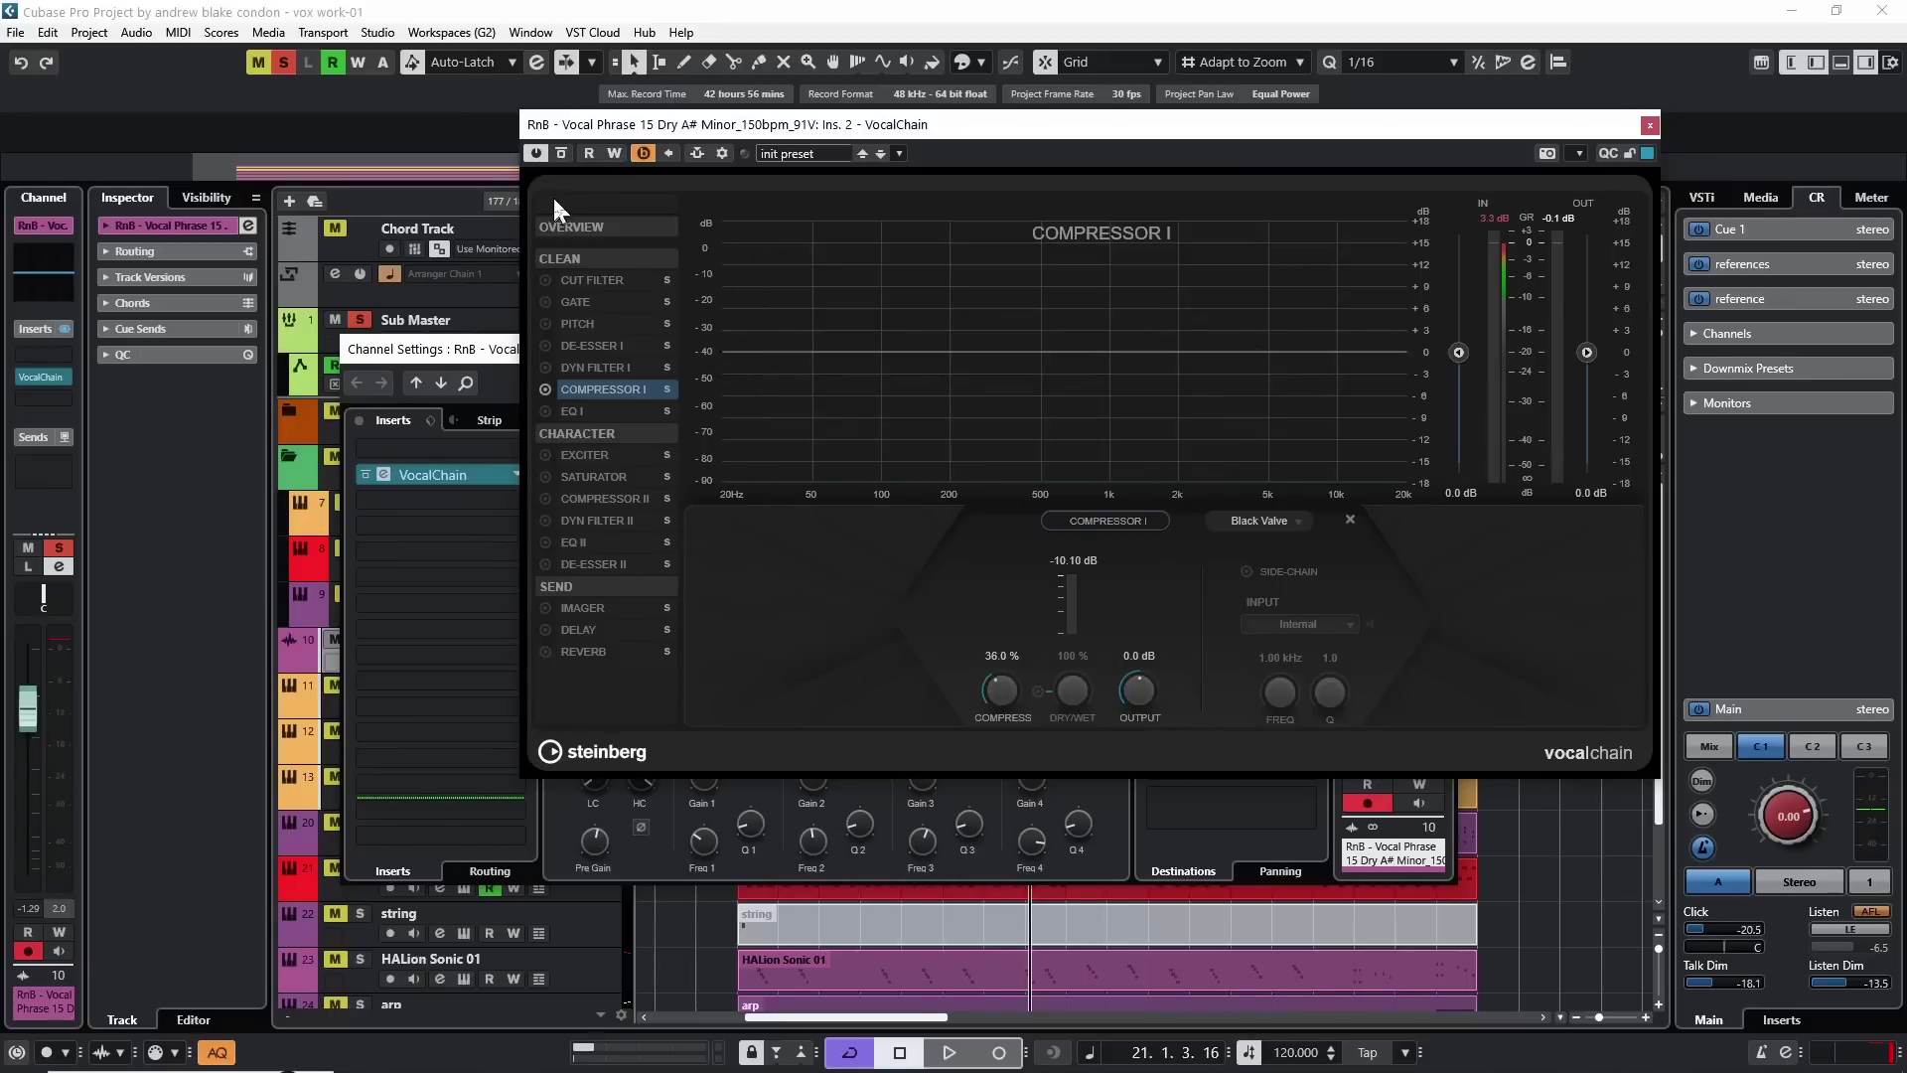
key("space")
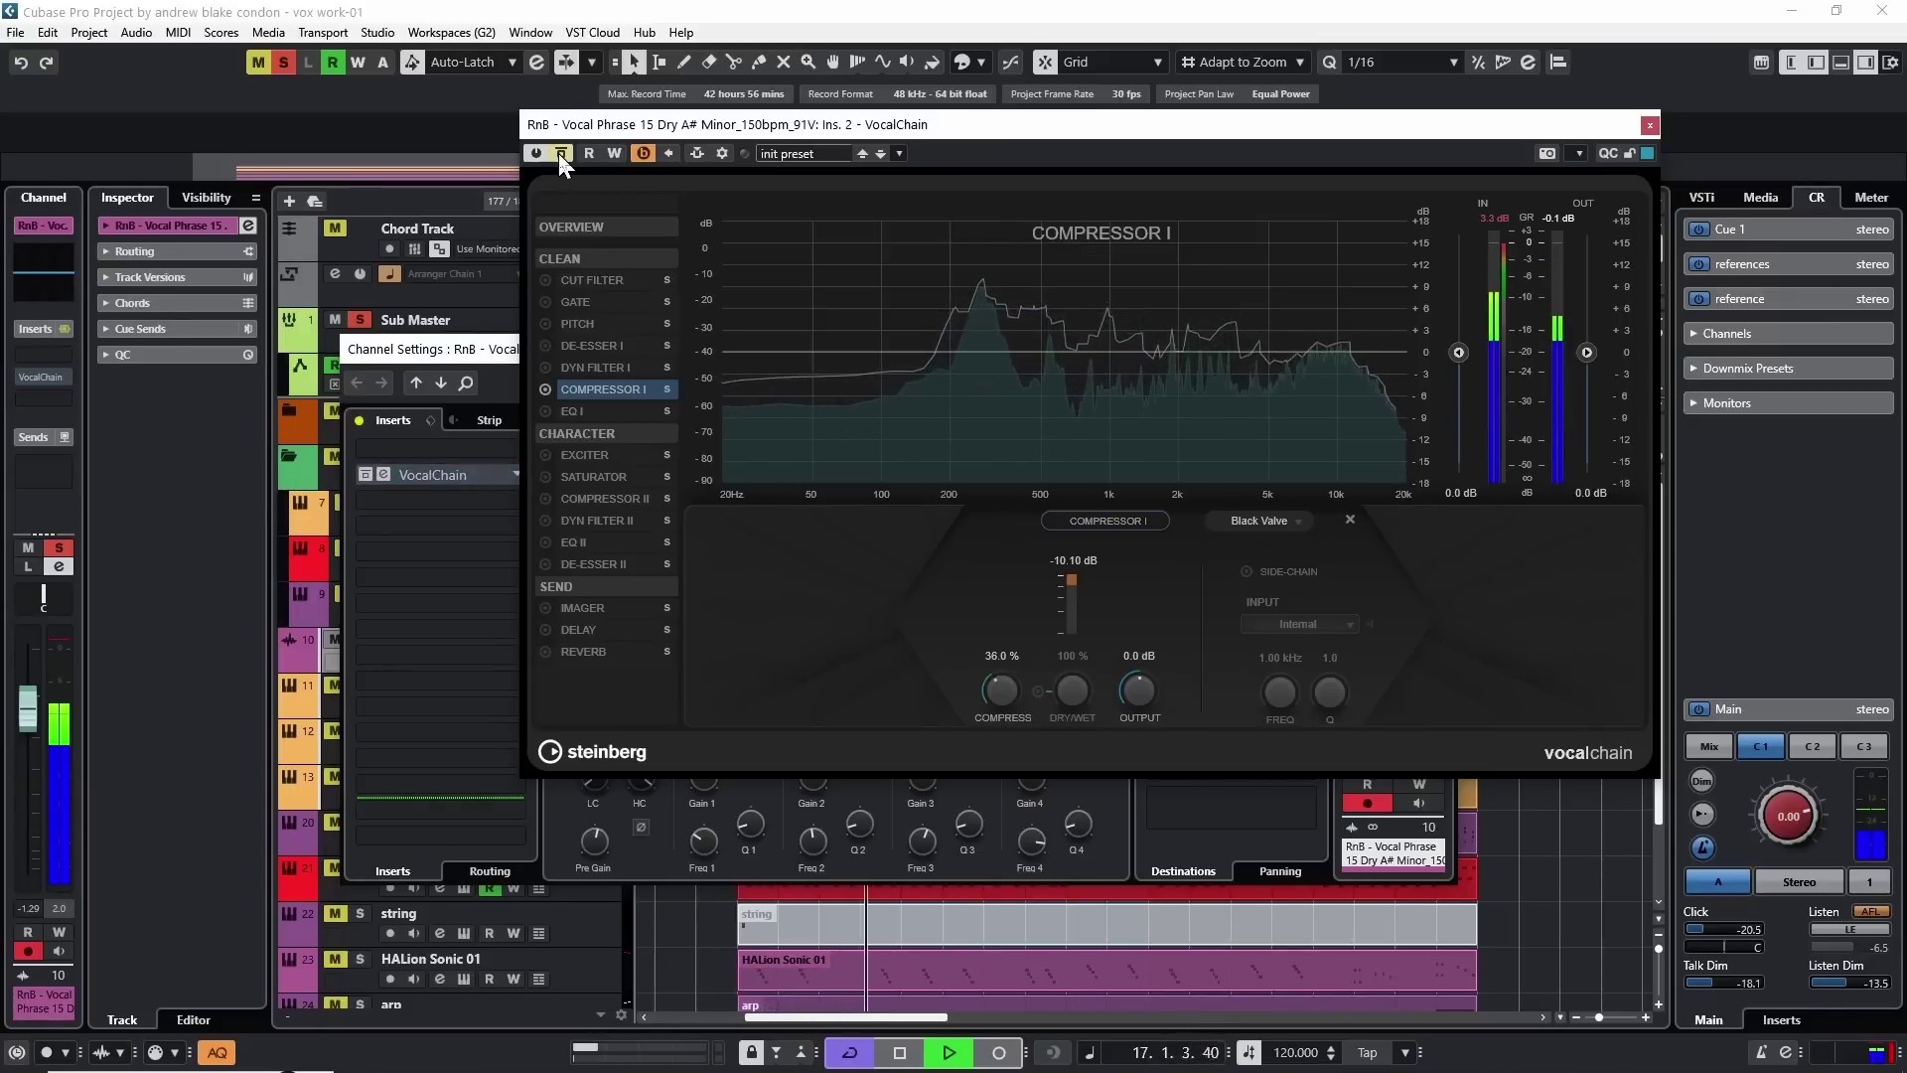
key("space")
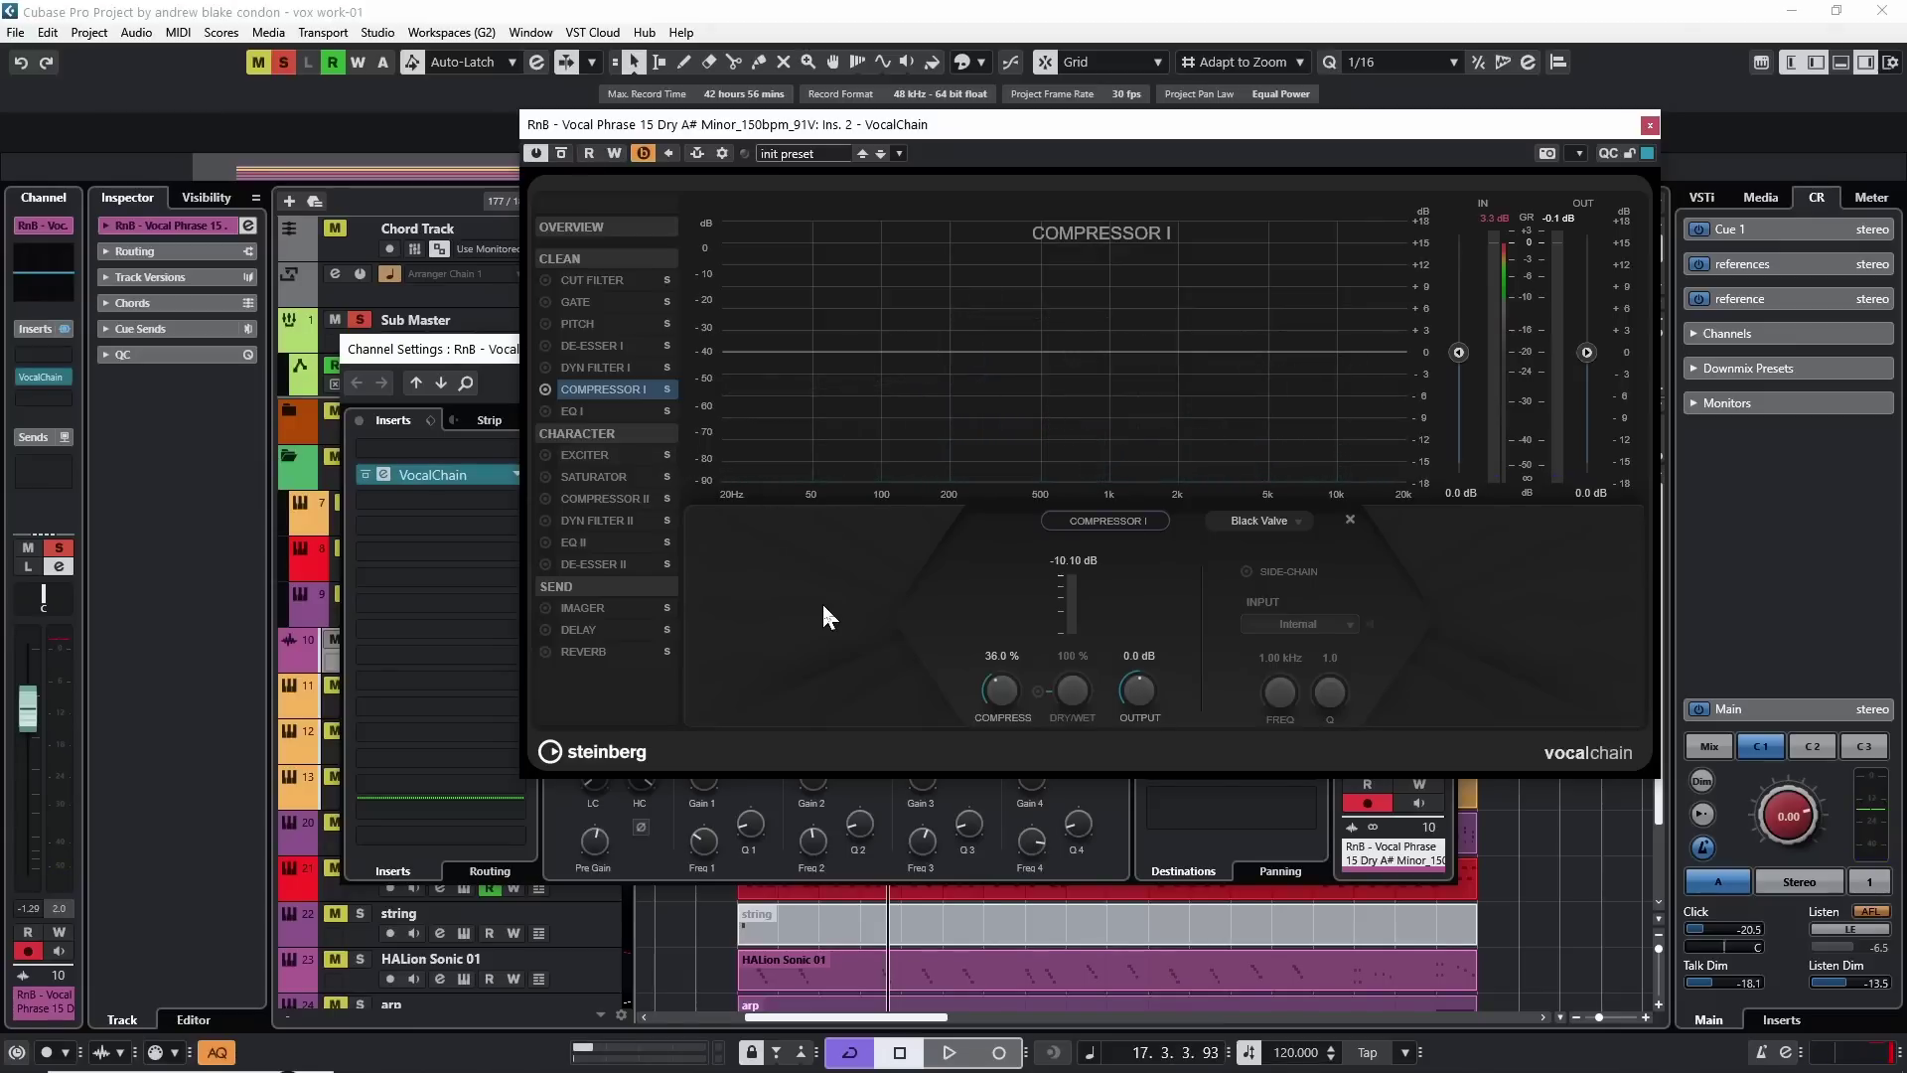
Sweep Compressor I's Output down to -12.0 dB and up to 6.6 dB during playback
key("space")
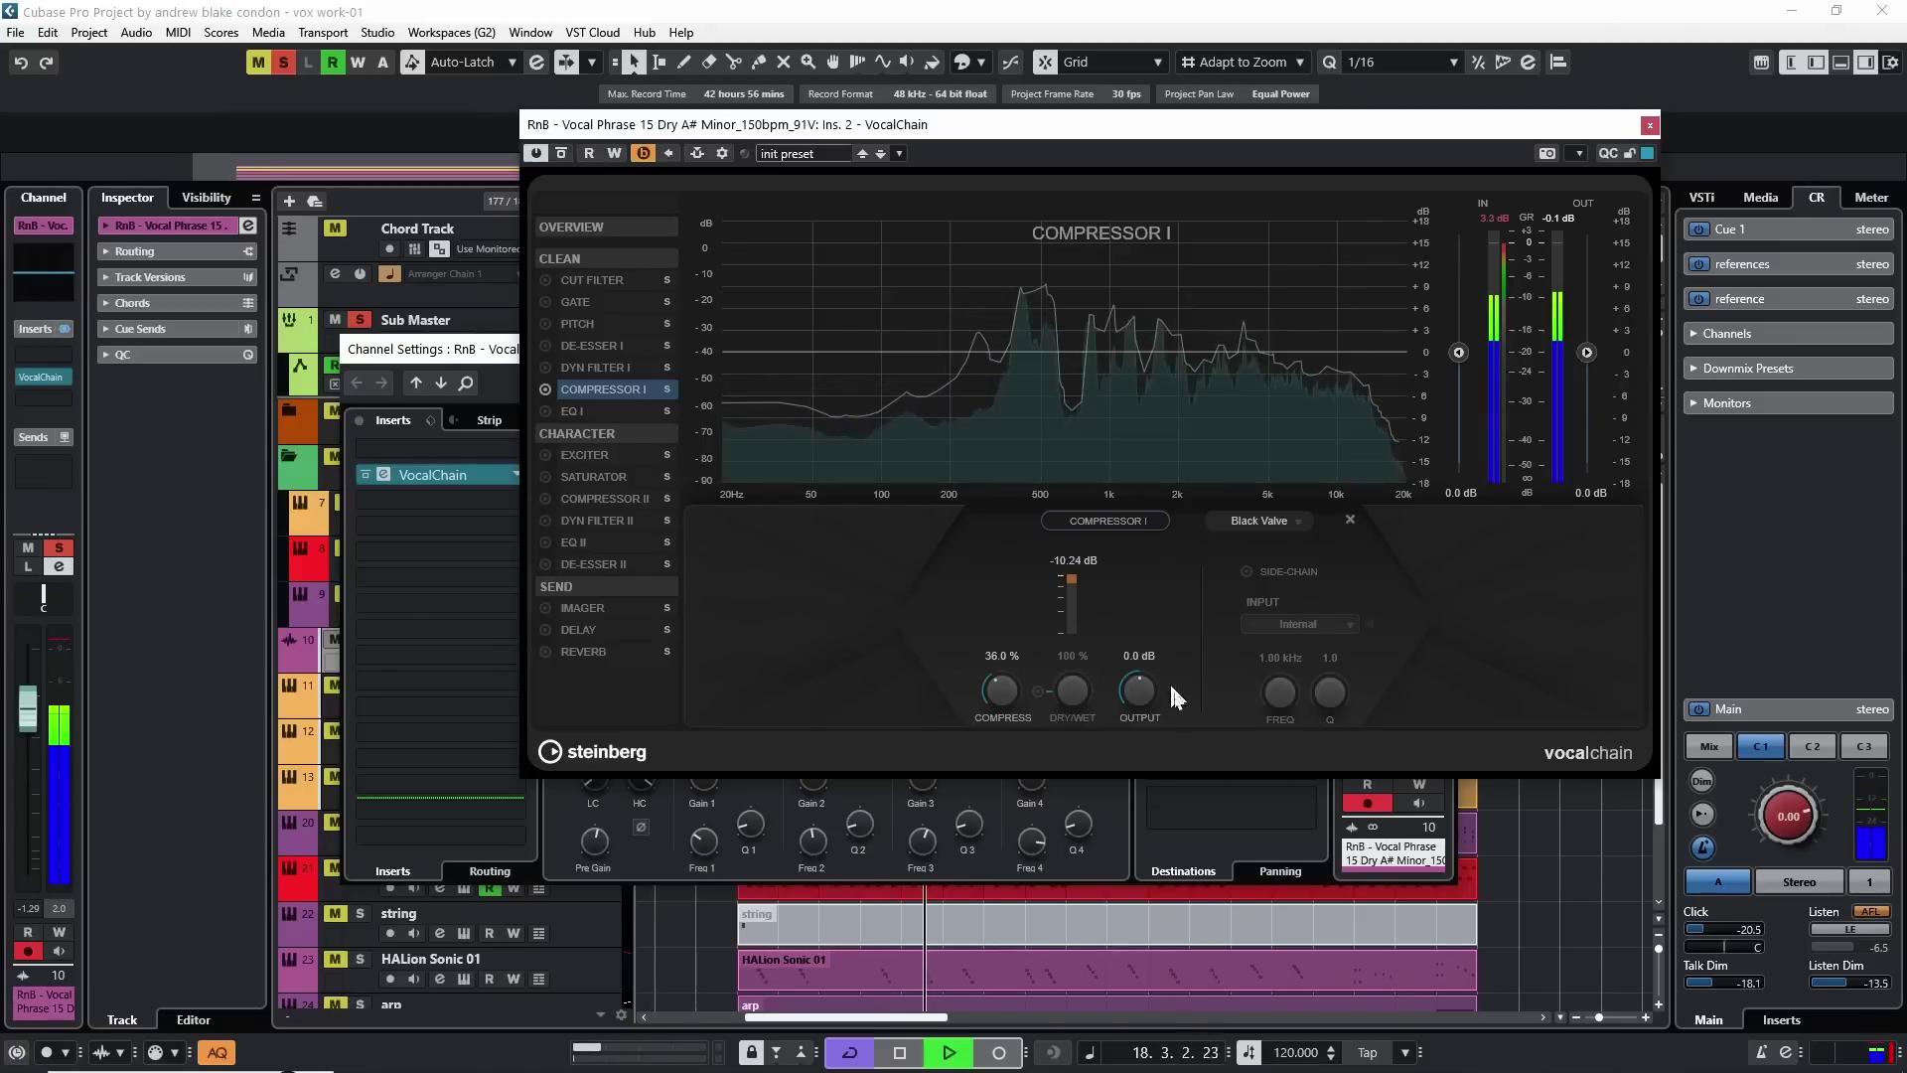
left_click_drag(1136, 683, 1118, 773)
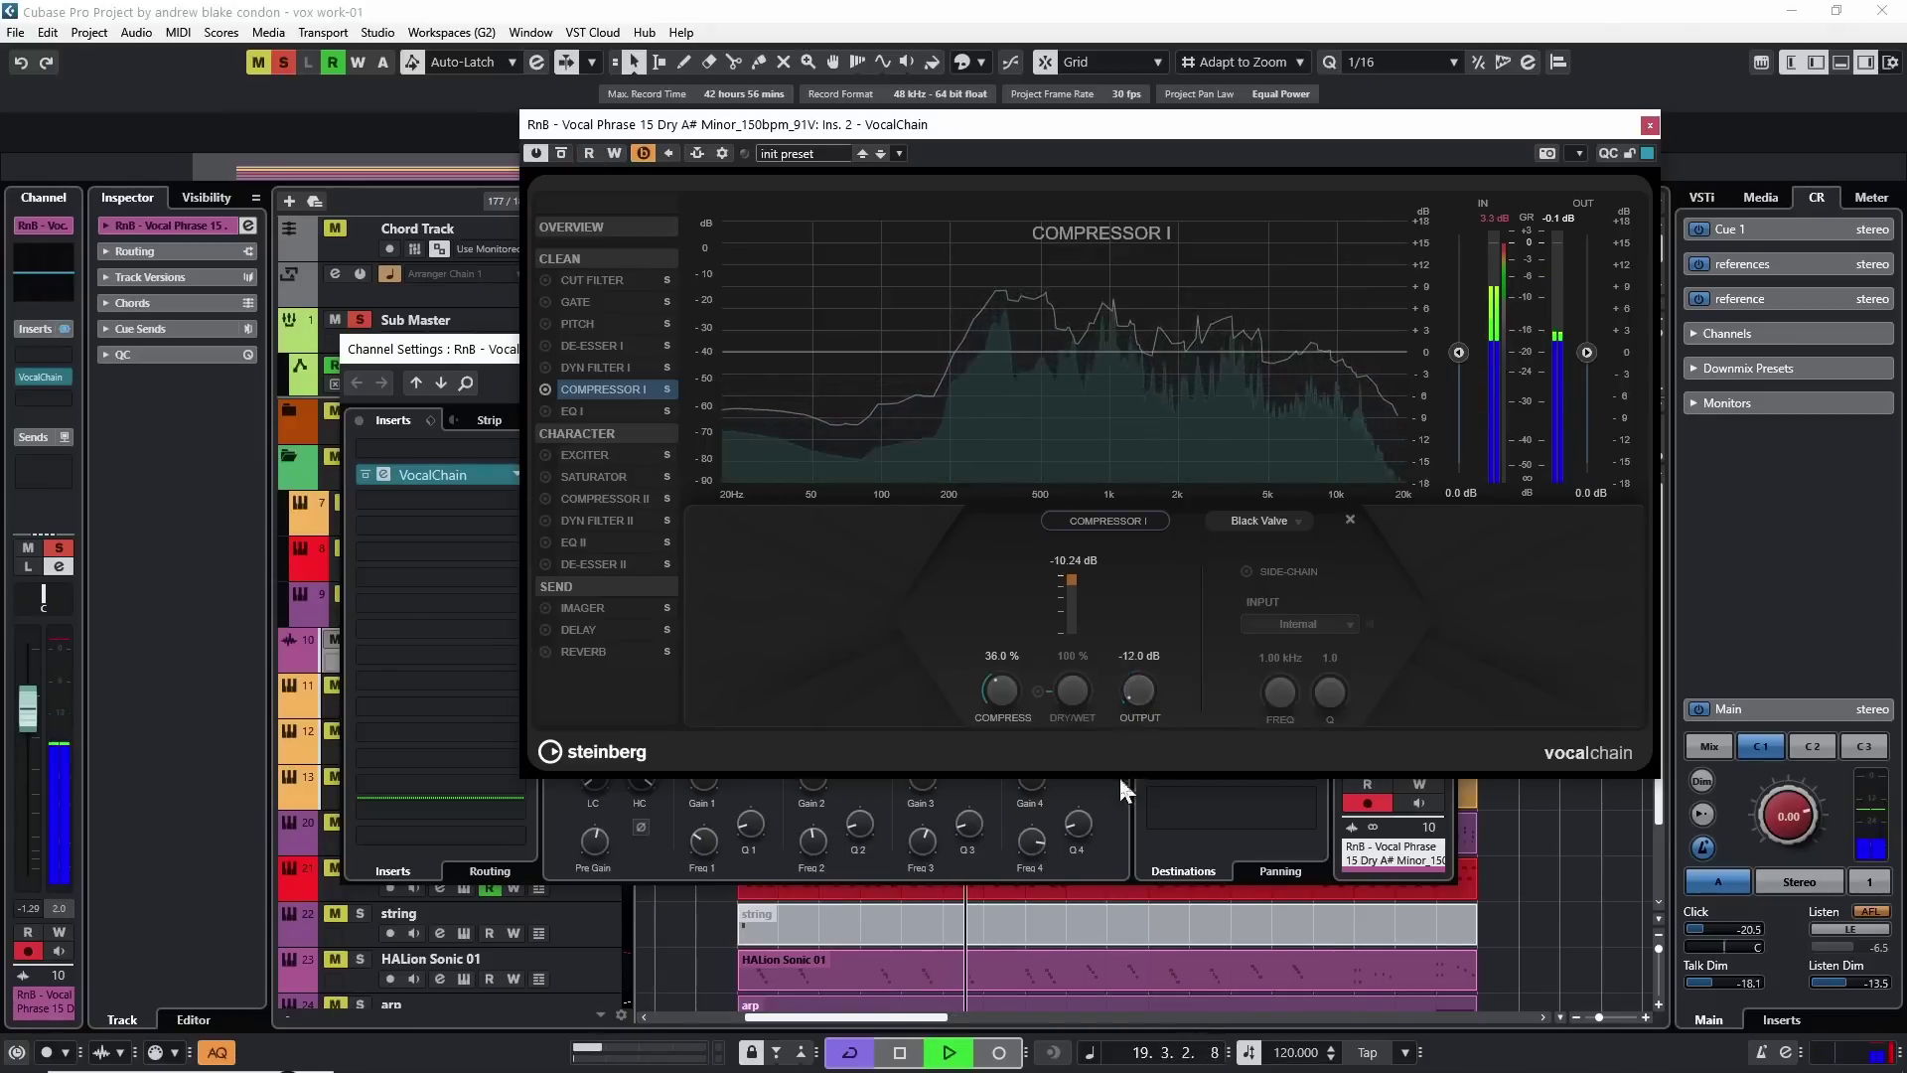
left_click_drag(1136, 695, 1154, 632)
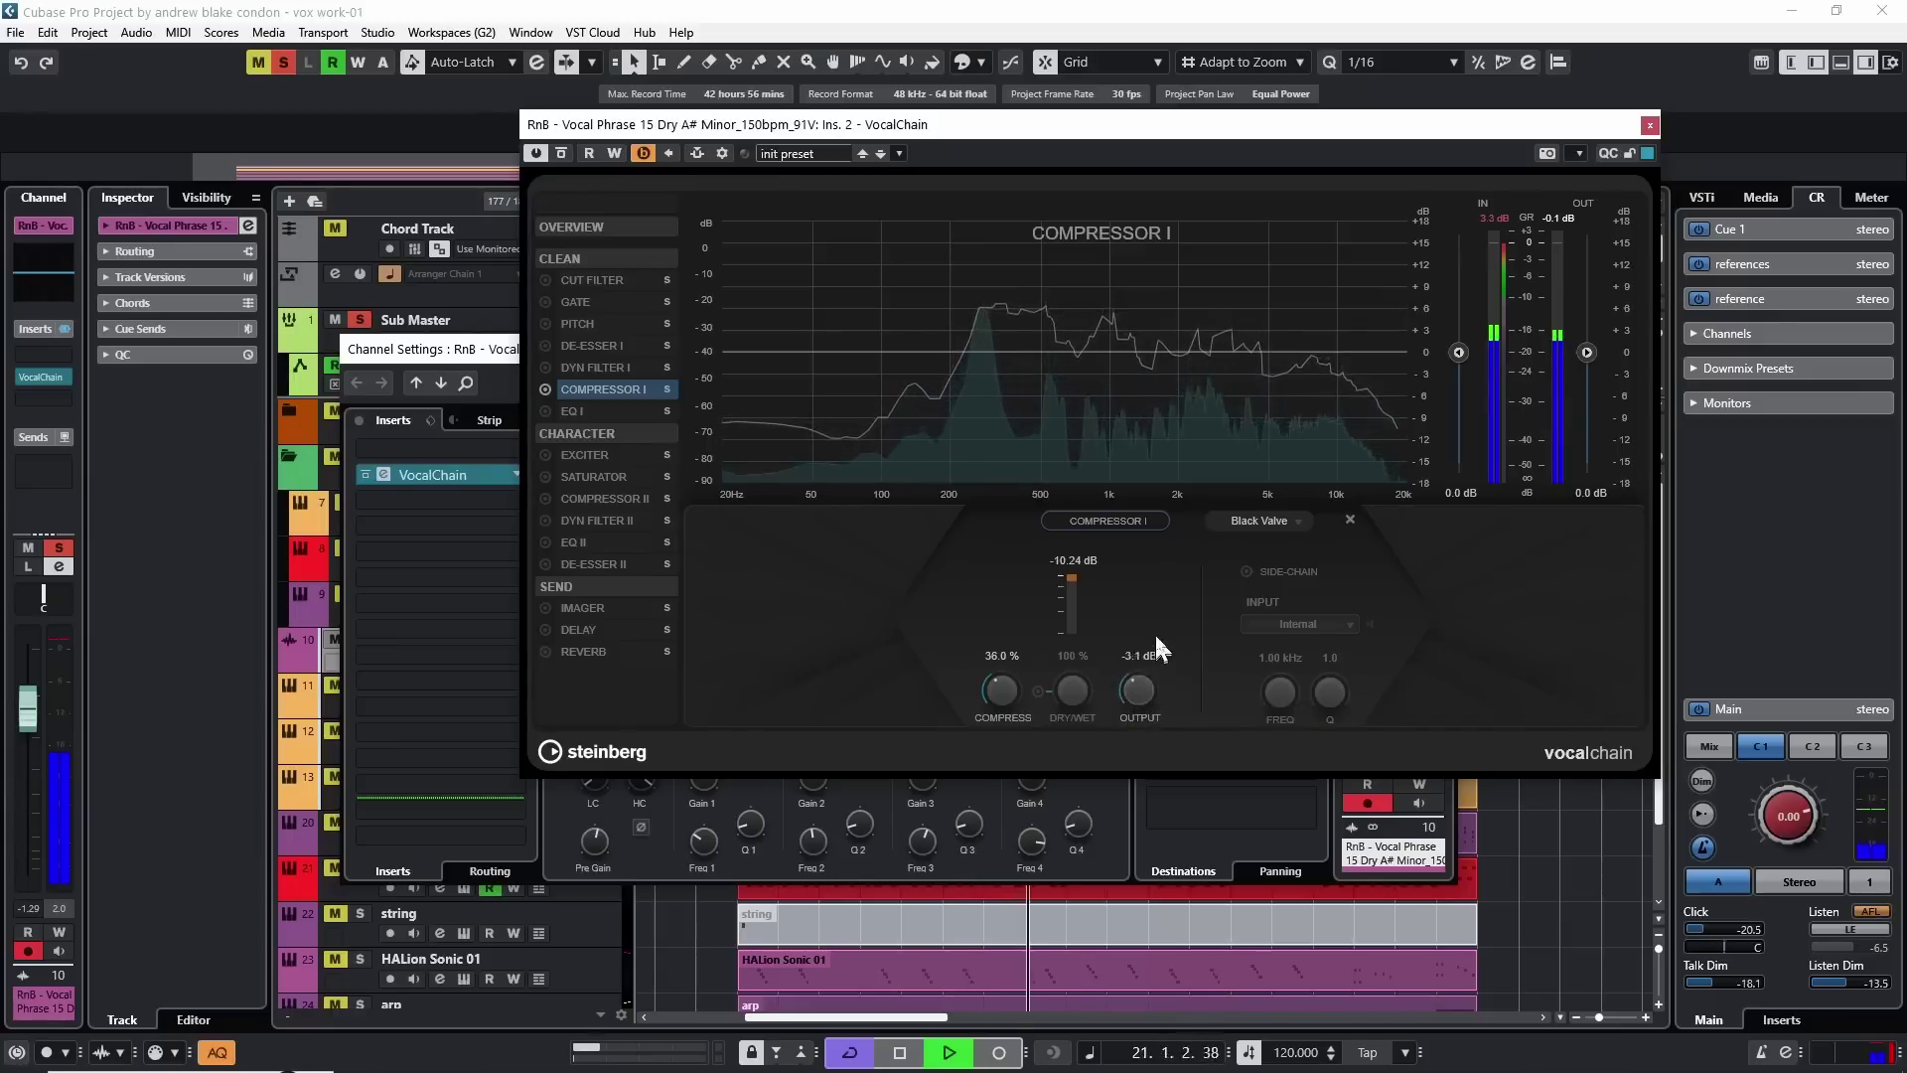
left_click_drag(1147, 536, 1144, 550)
key("space")
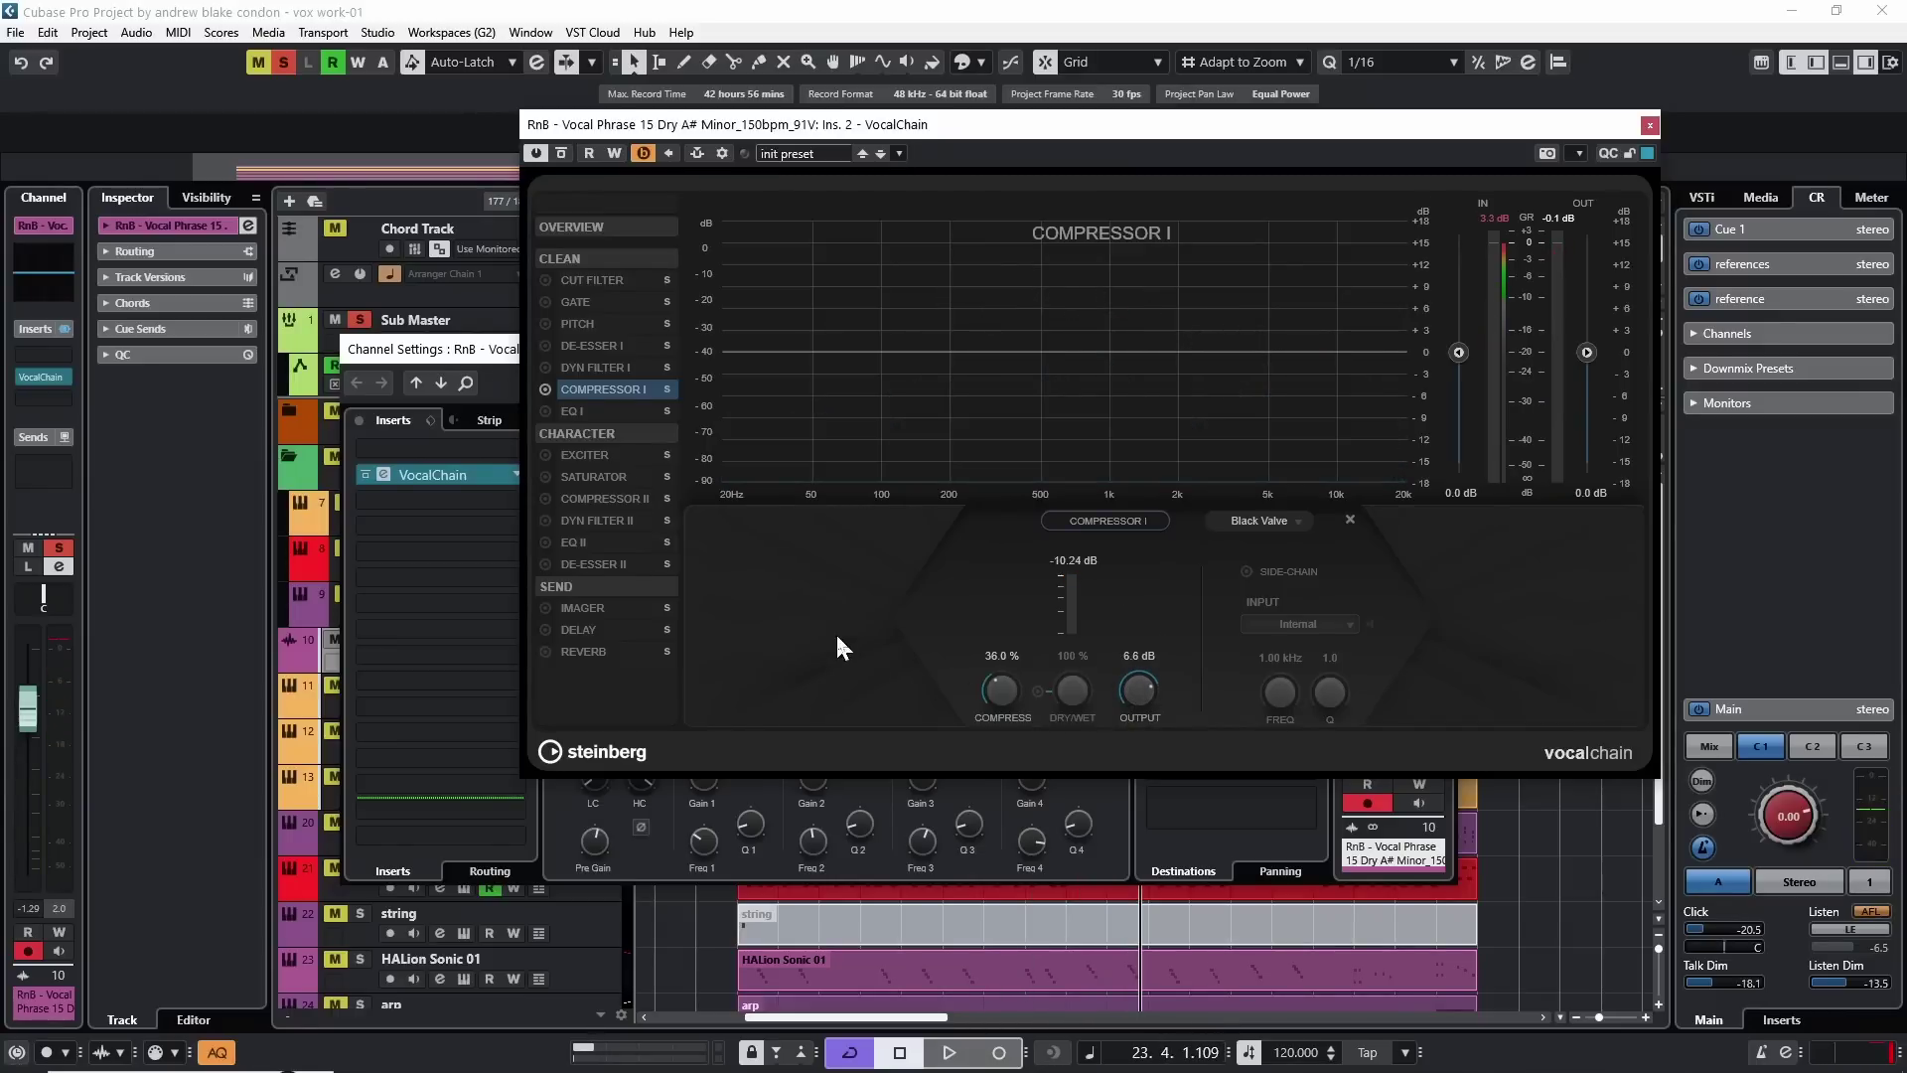
Compare the vocal with VocalChain active and bypassed at the 6.6 dB output setting
key("space")
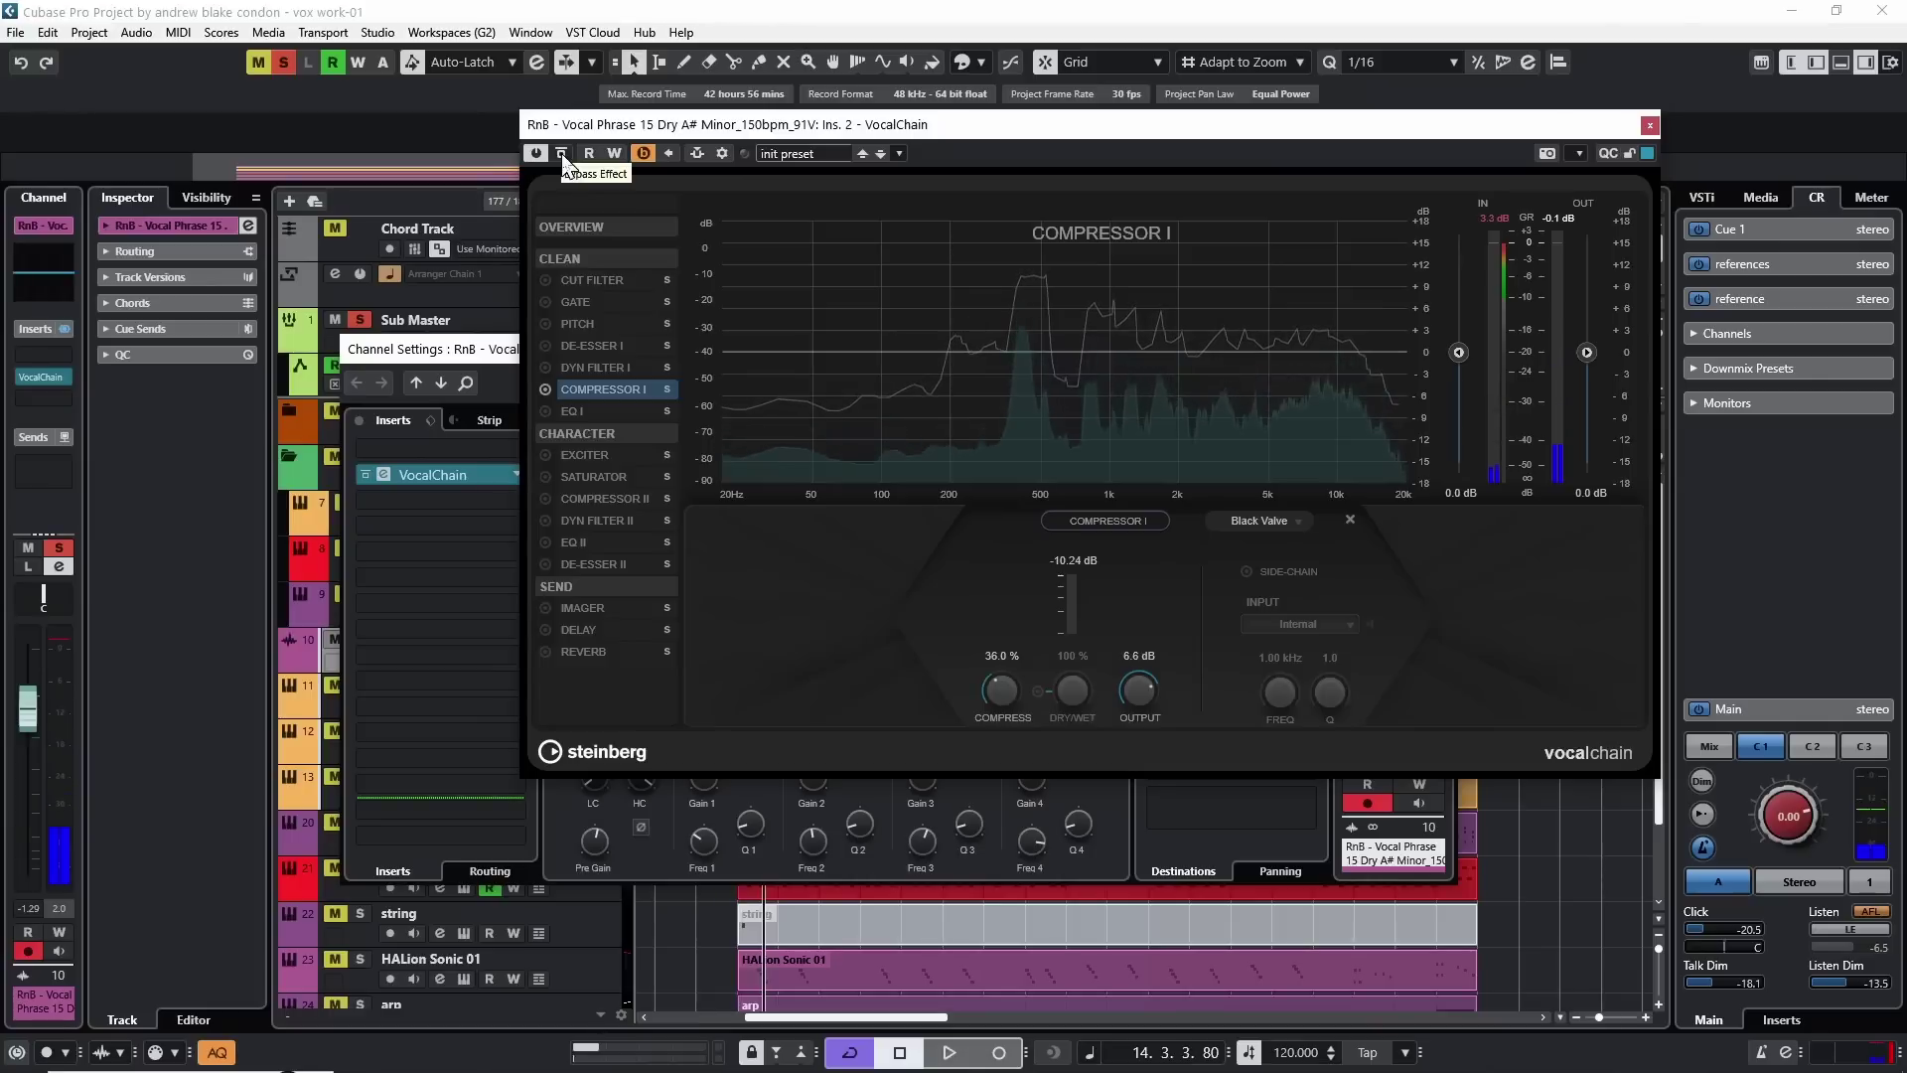
left_click(561, 153)
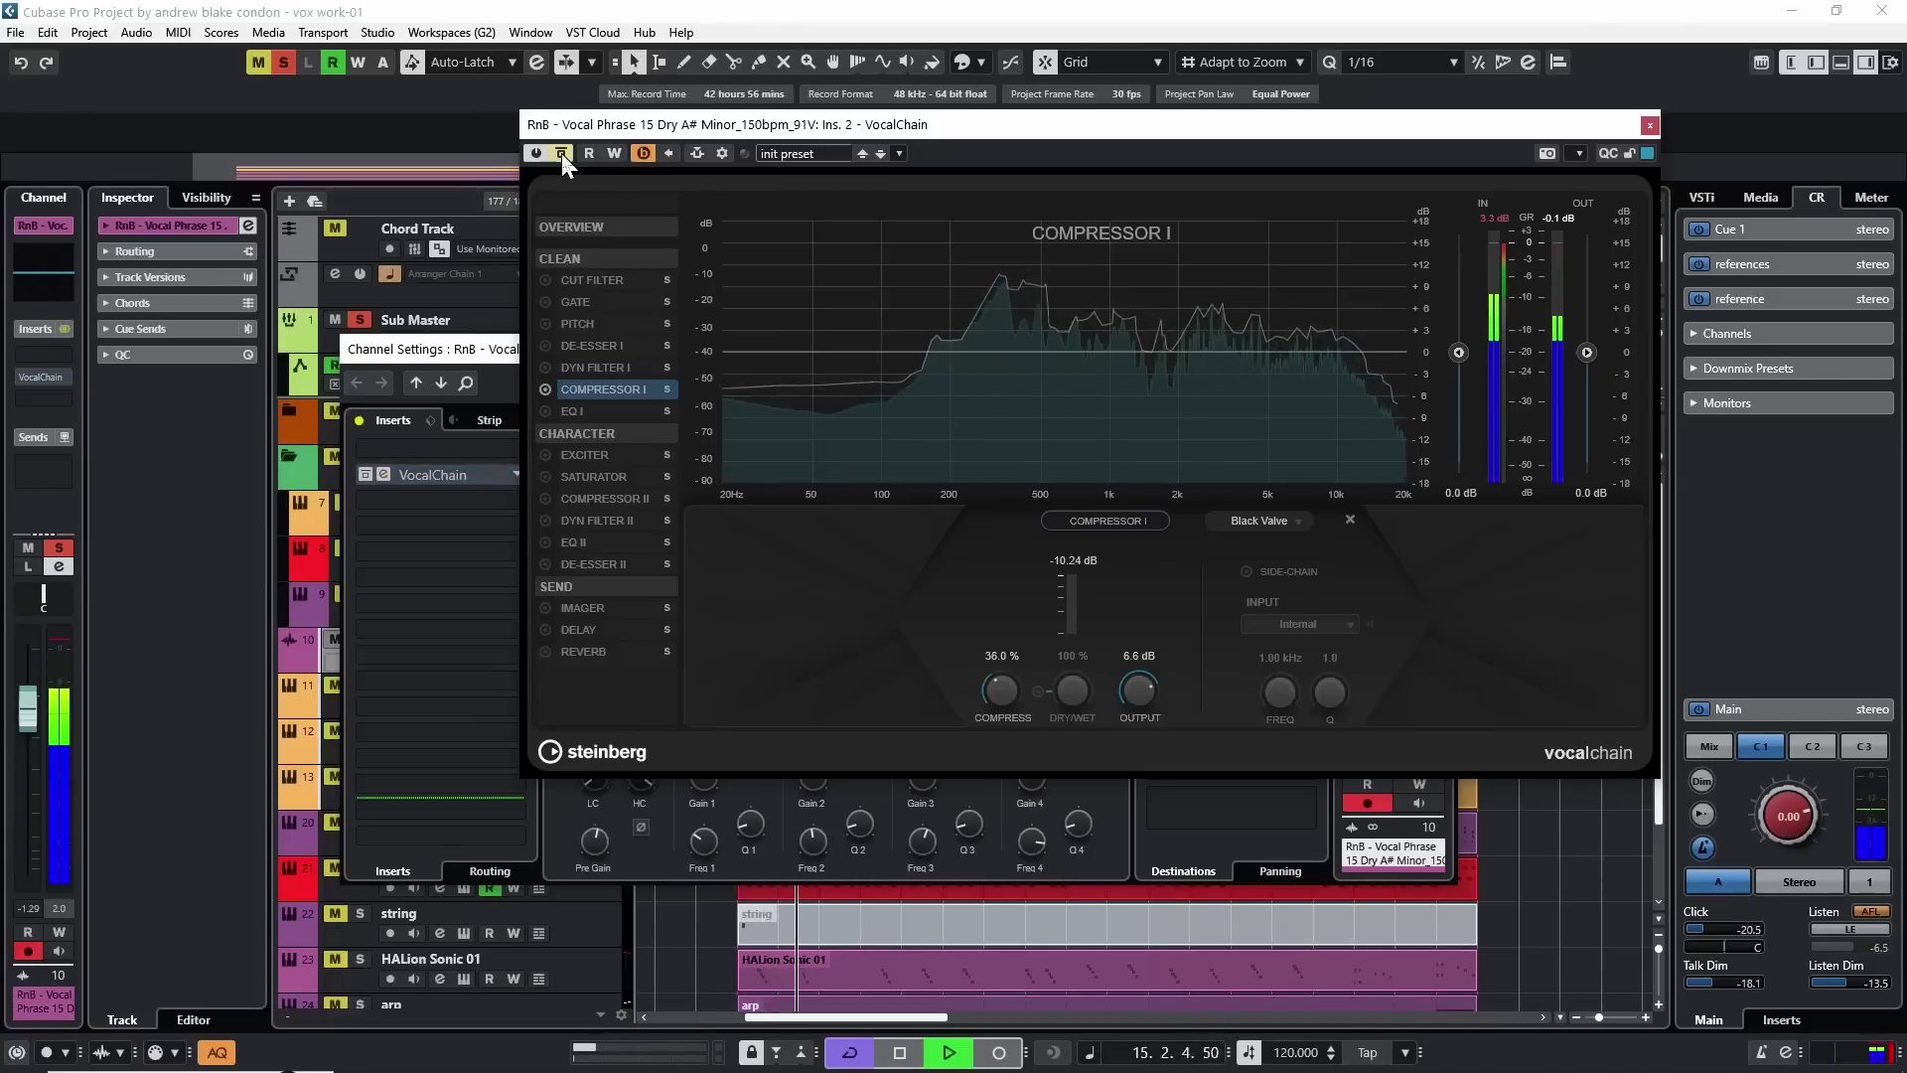
left_click(562, 153)
Set Compressor I's Output to -3.4 dB, compare the vocal with VocalChain bypassed and active, and stop playback
left_click_drag(1129, 689, 1131, 712)
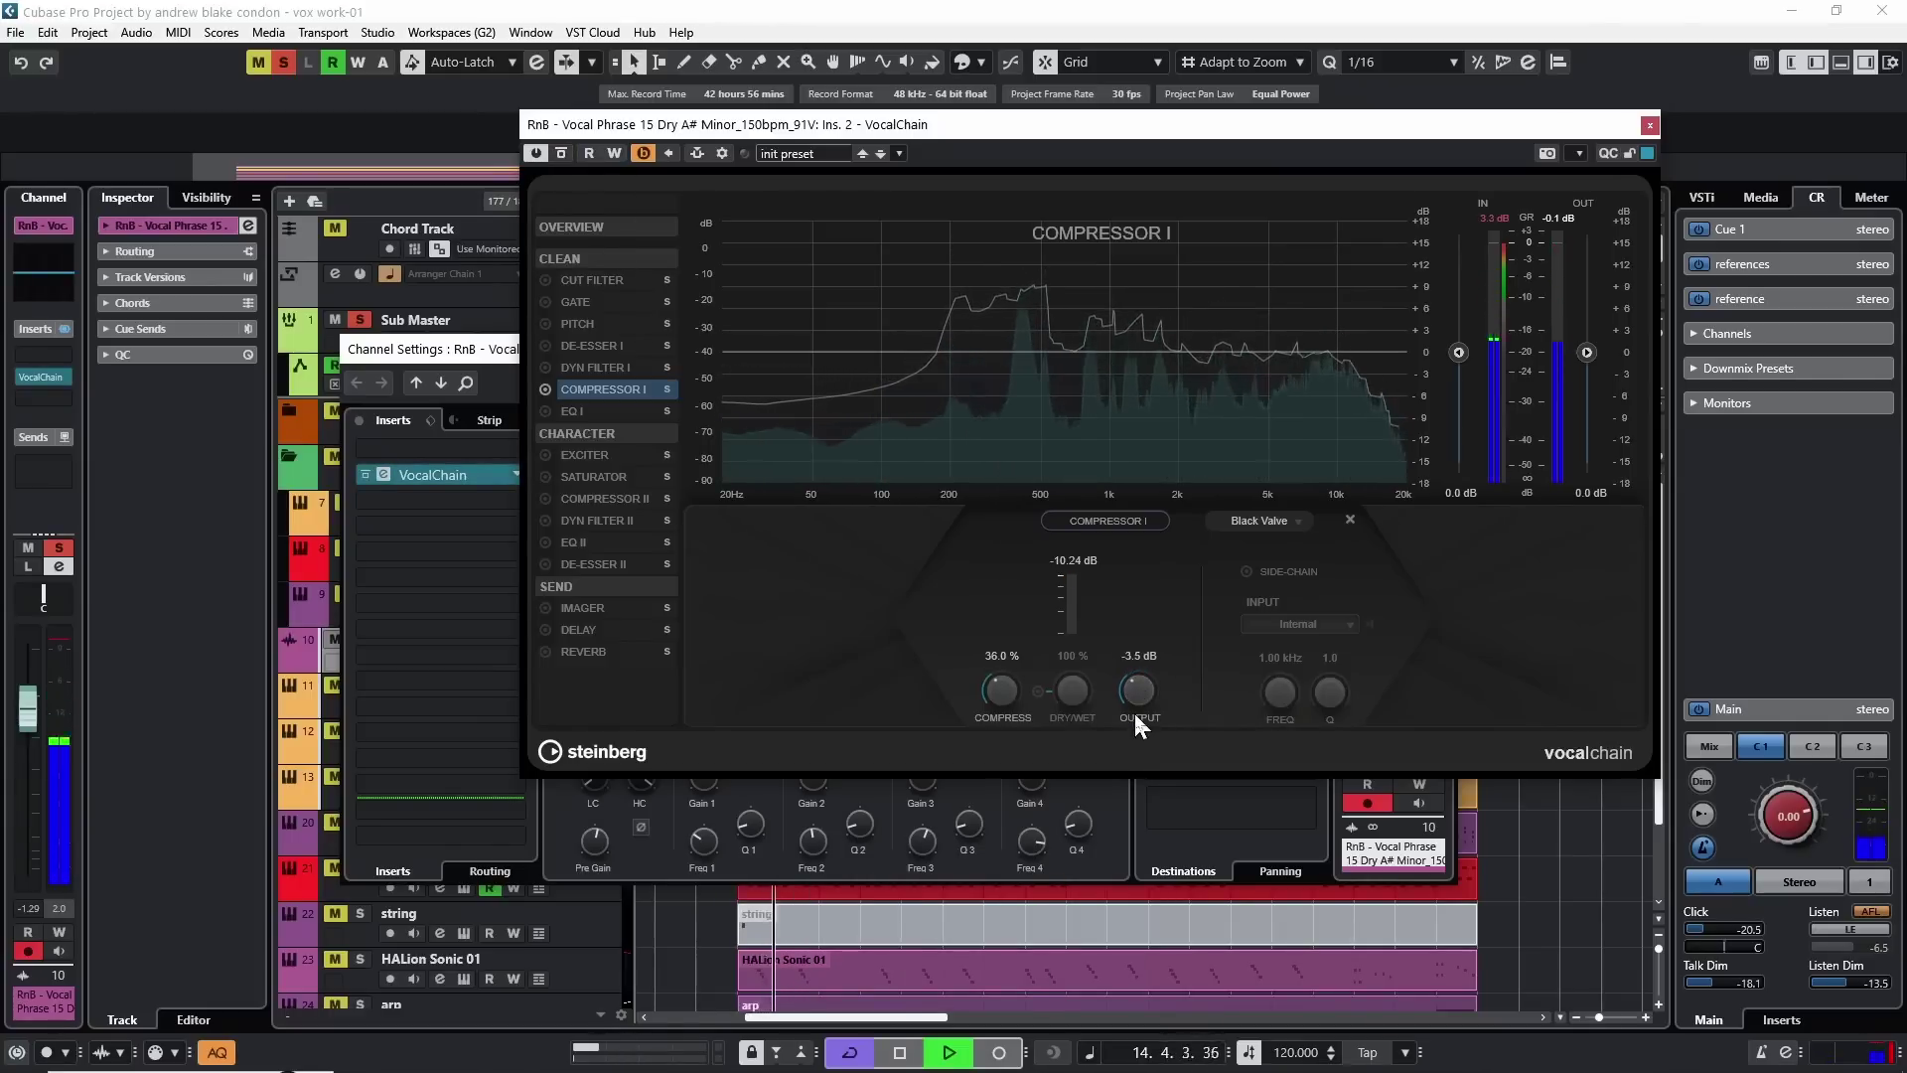
left_click(561, 156)
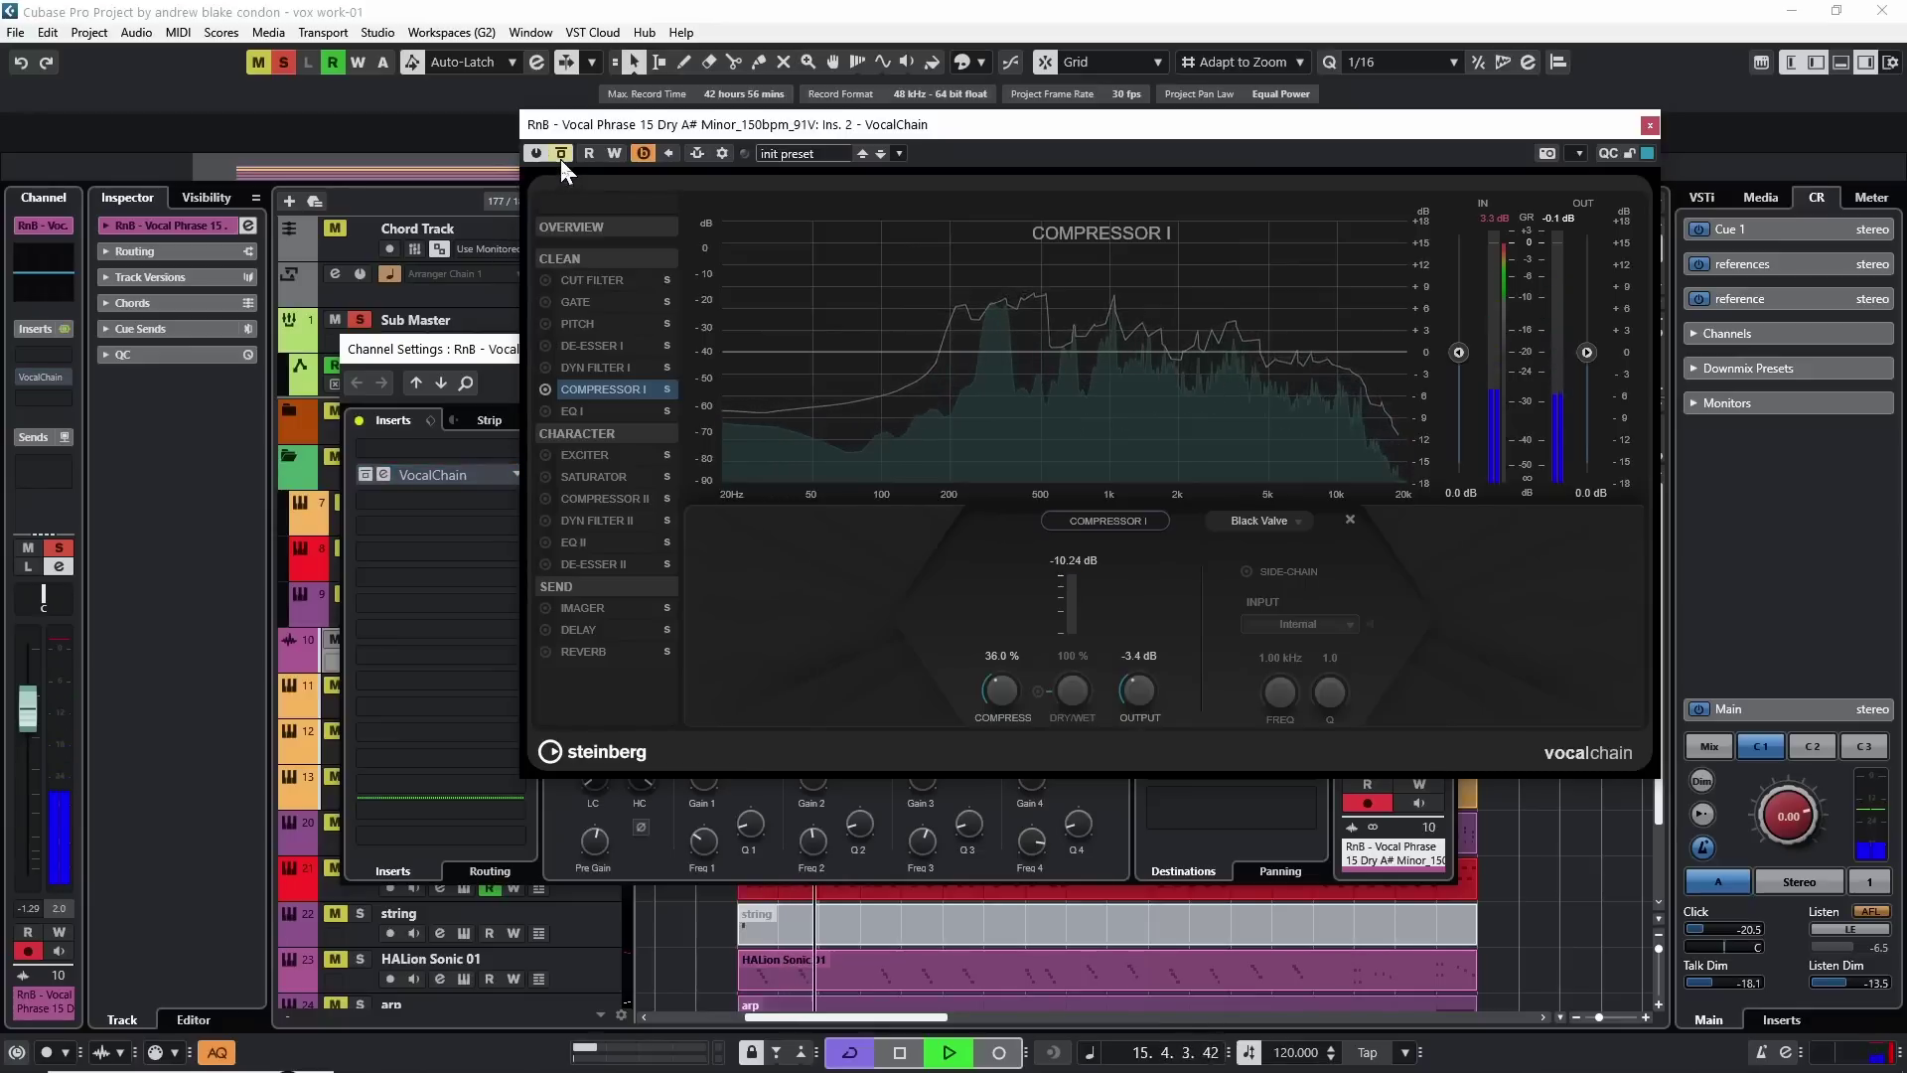
left_click(560, 156)
left_click(560, 156)
left_click(560, 156)
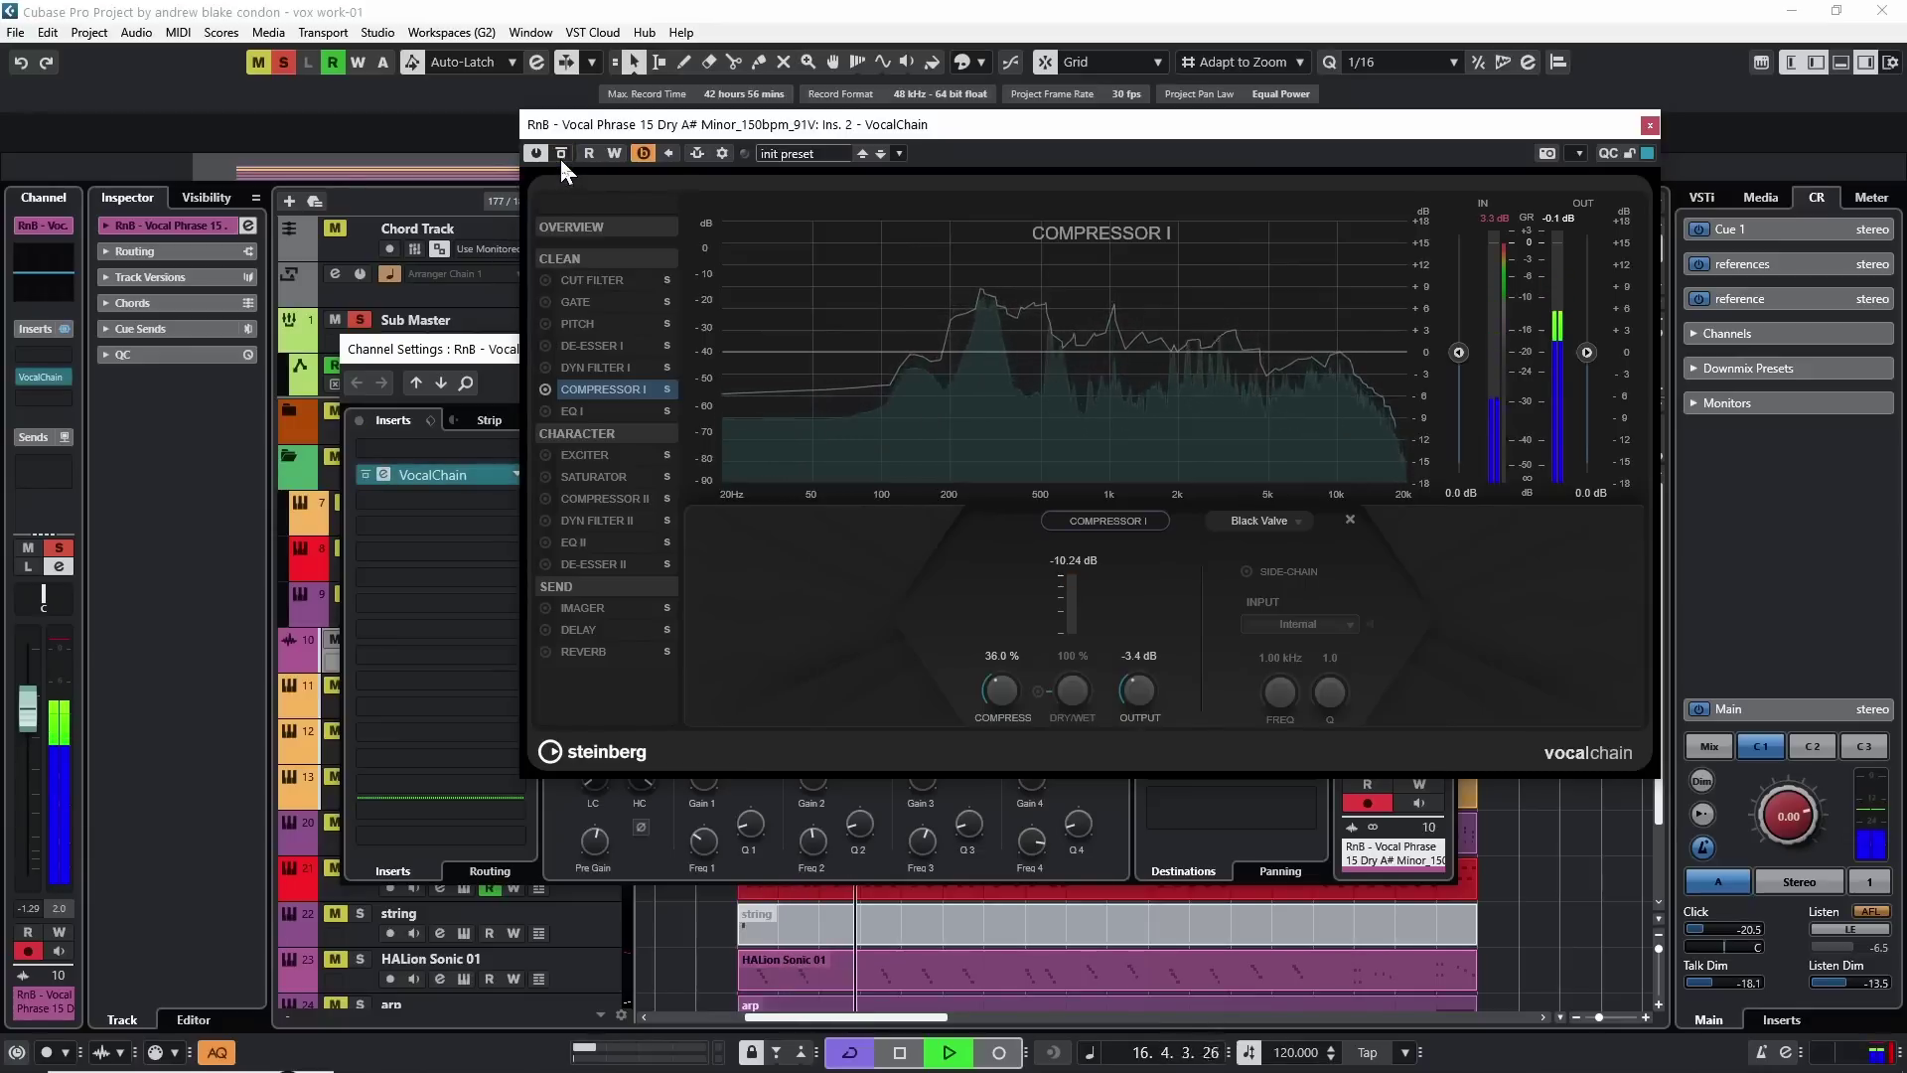
left_click(560, 156)
key("space")
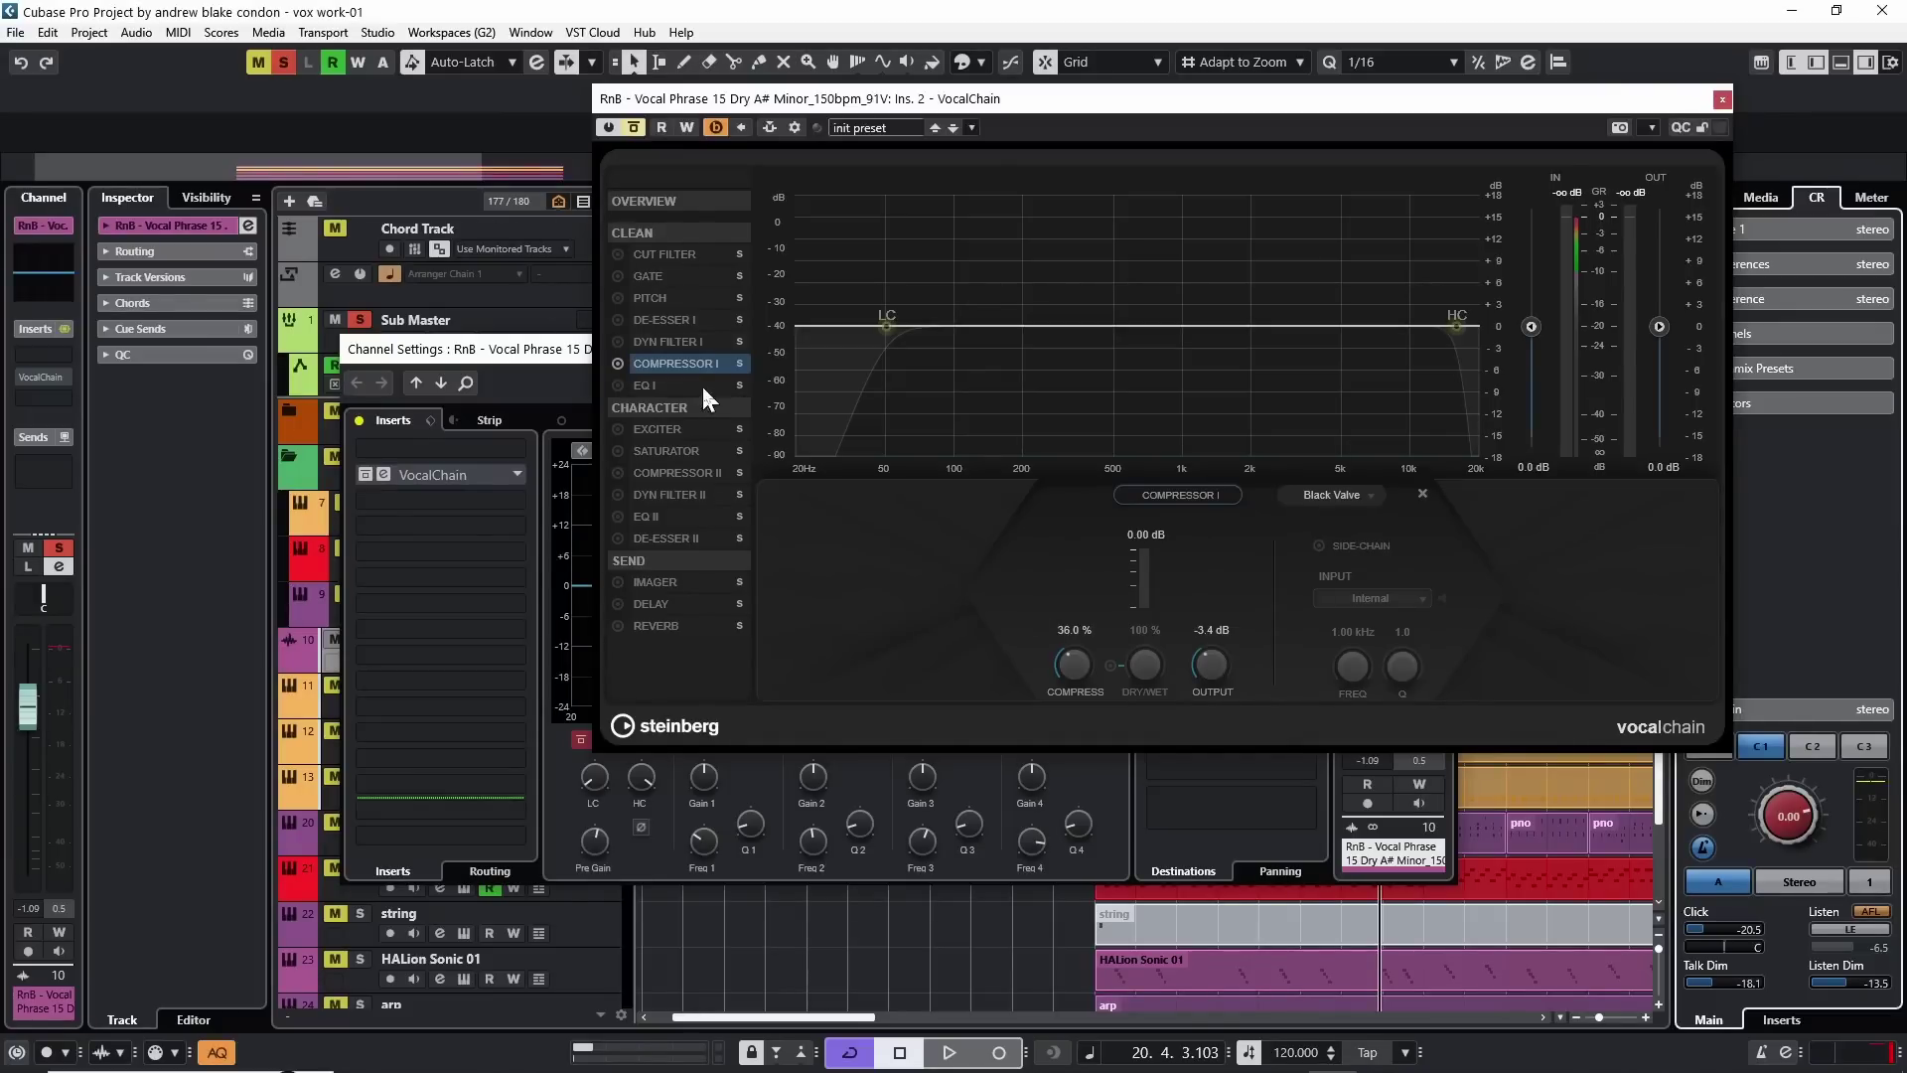
Enable EQ I in VocalChain, set its EQ type to M5, and start playback
left_click(652, 387)
left_click(617, 385)
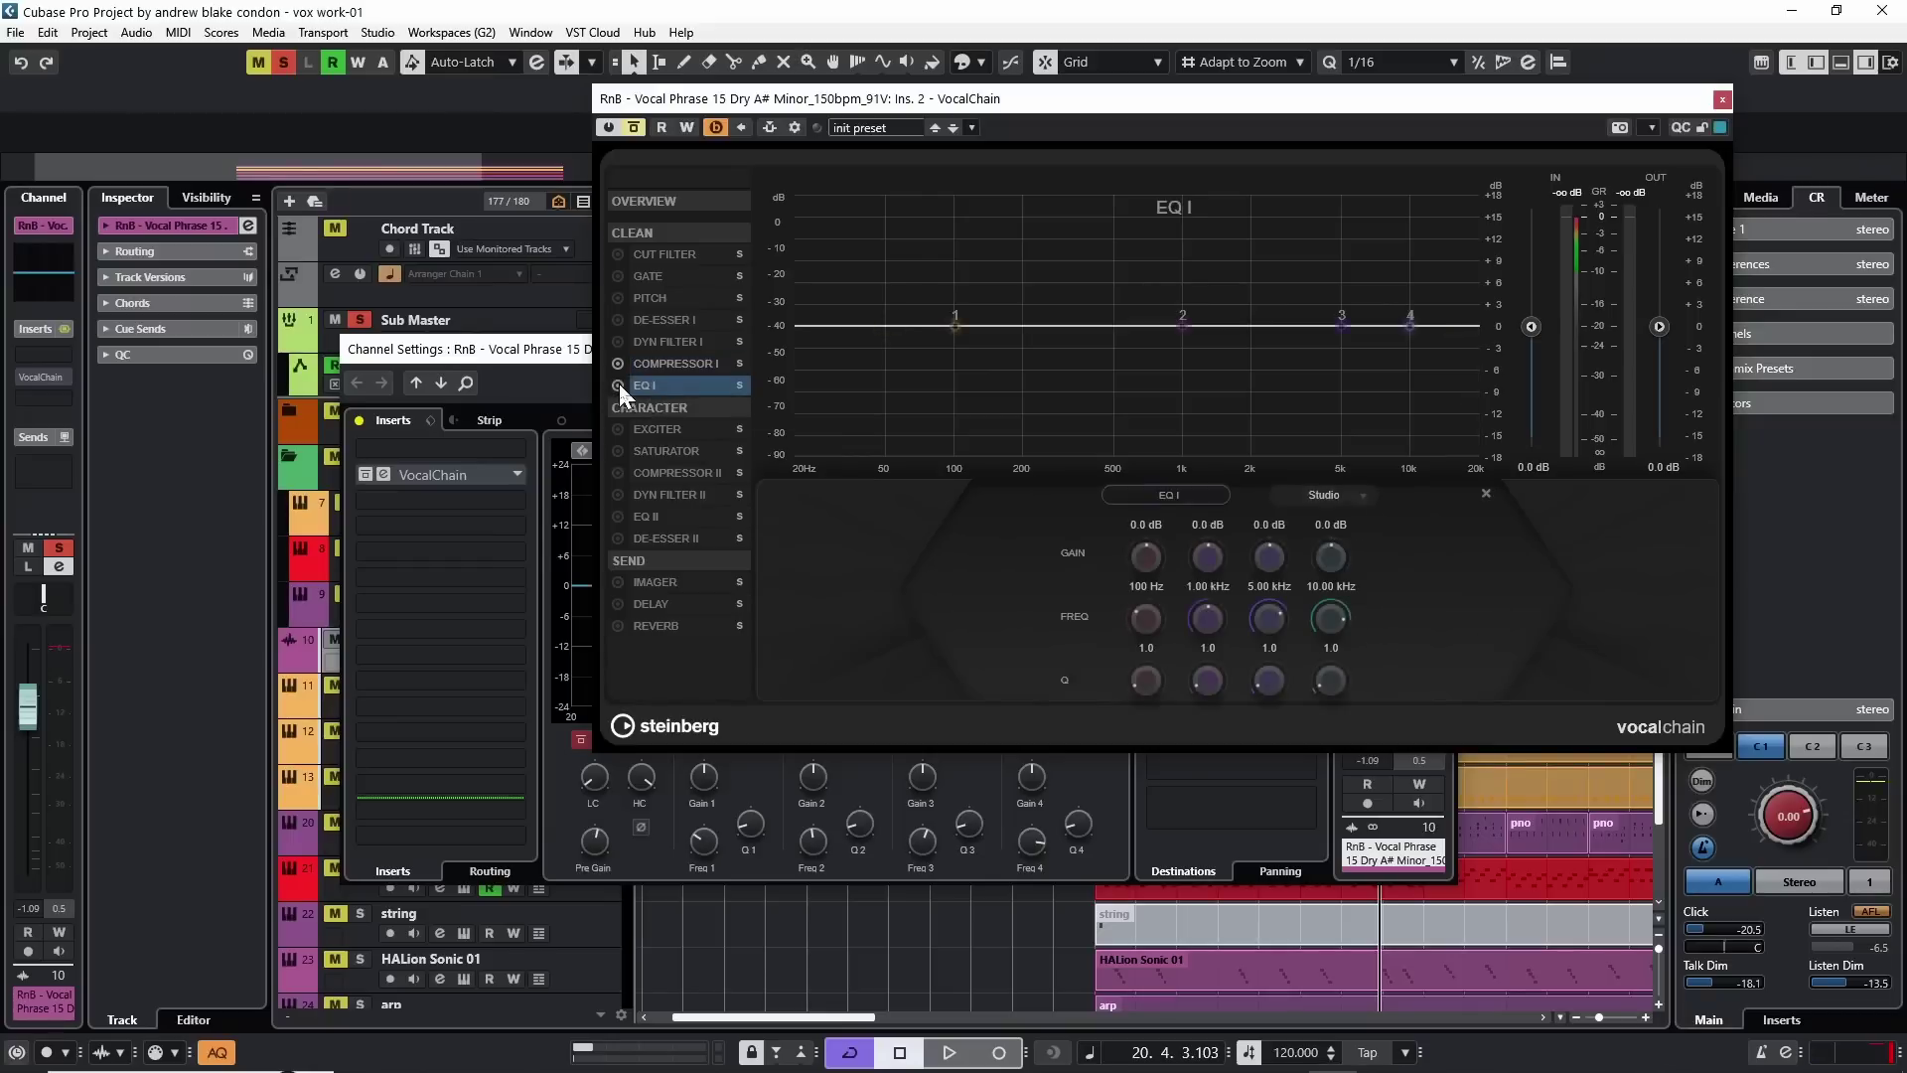
left_click(1321, 497)
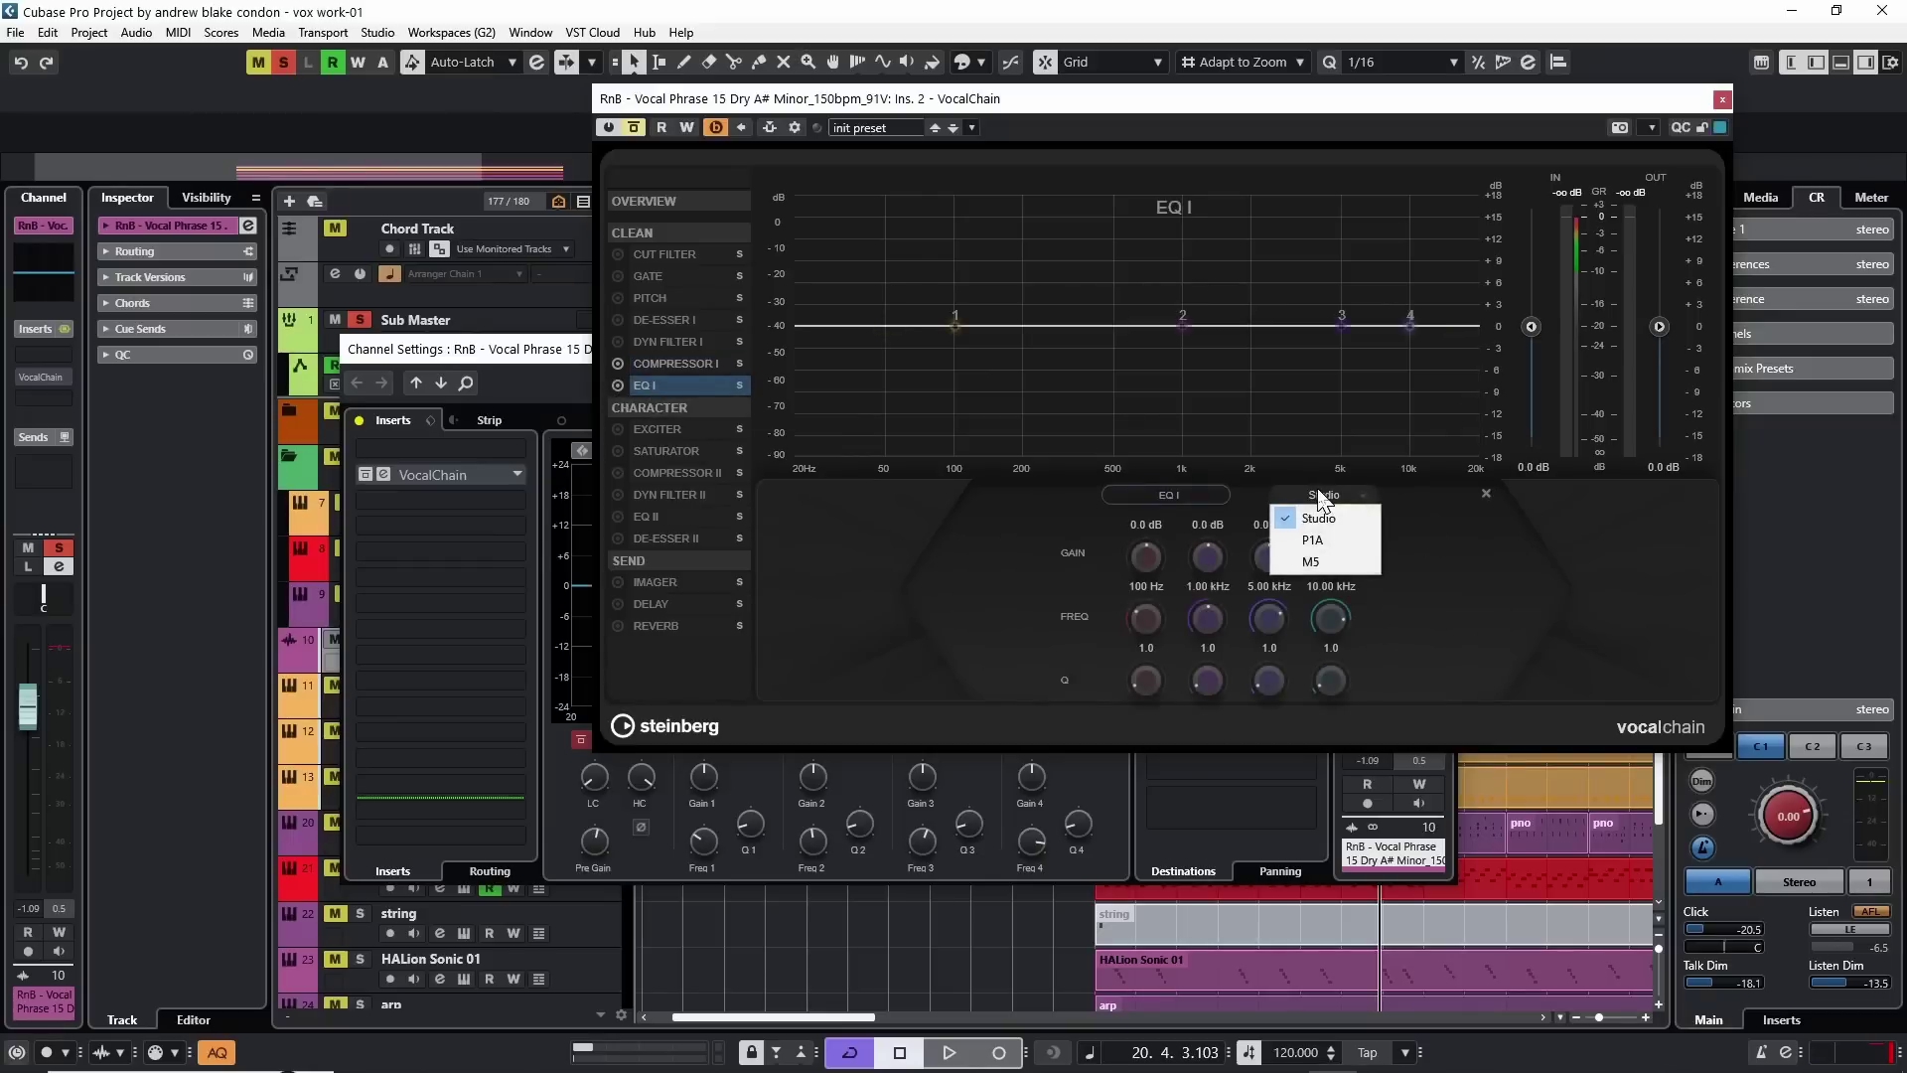
left_click(1318, 564)
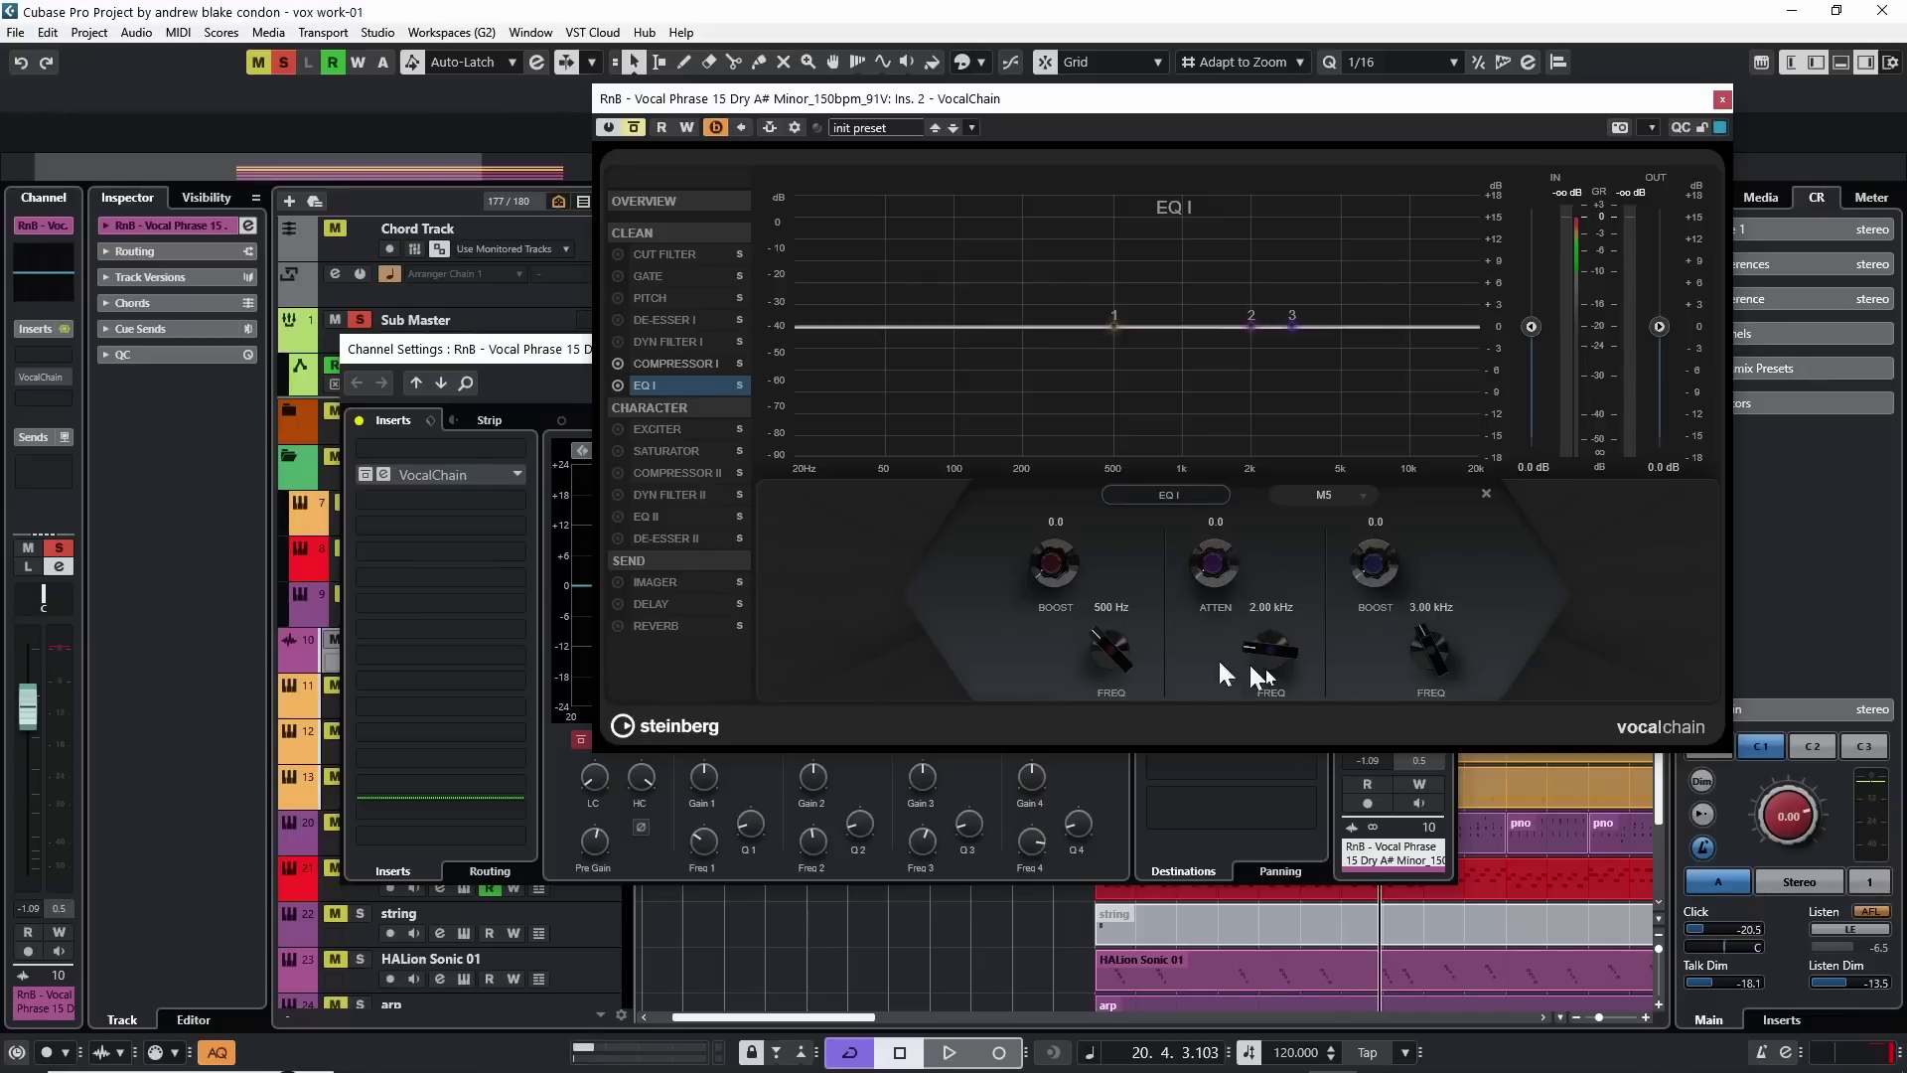
key("space")
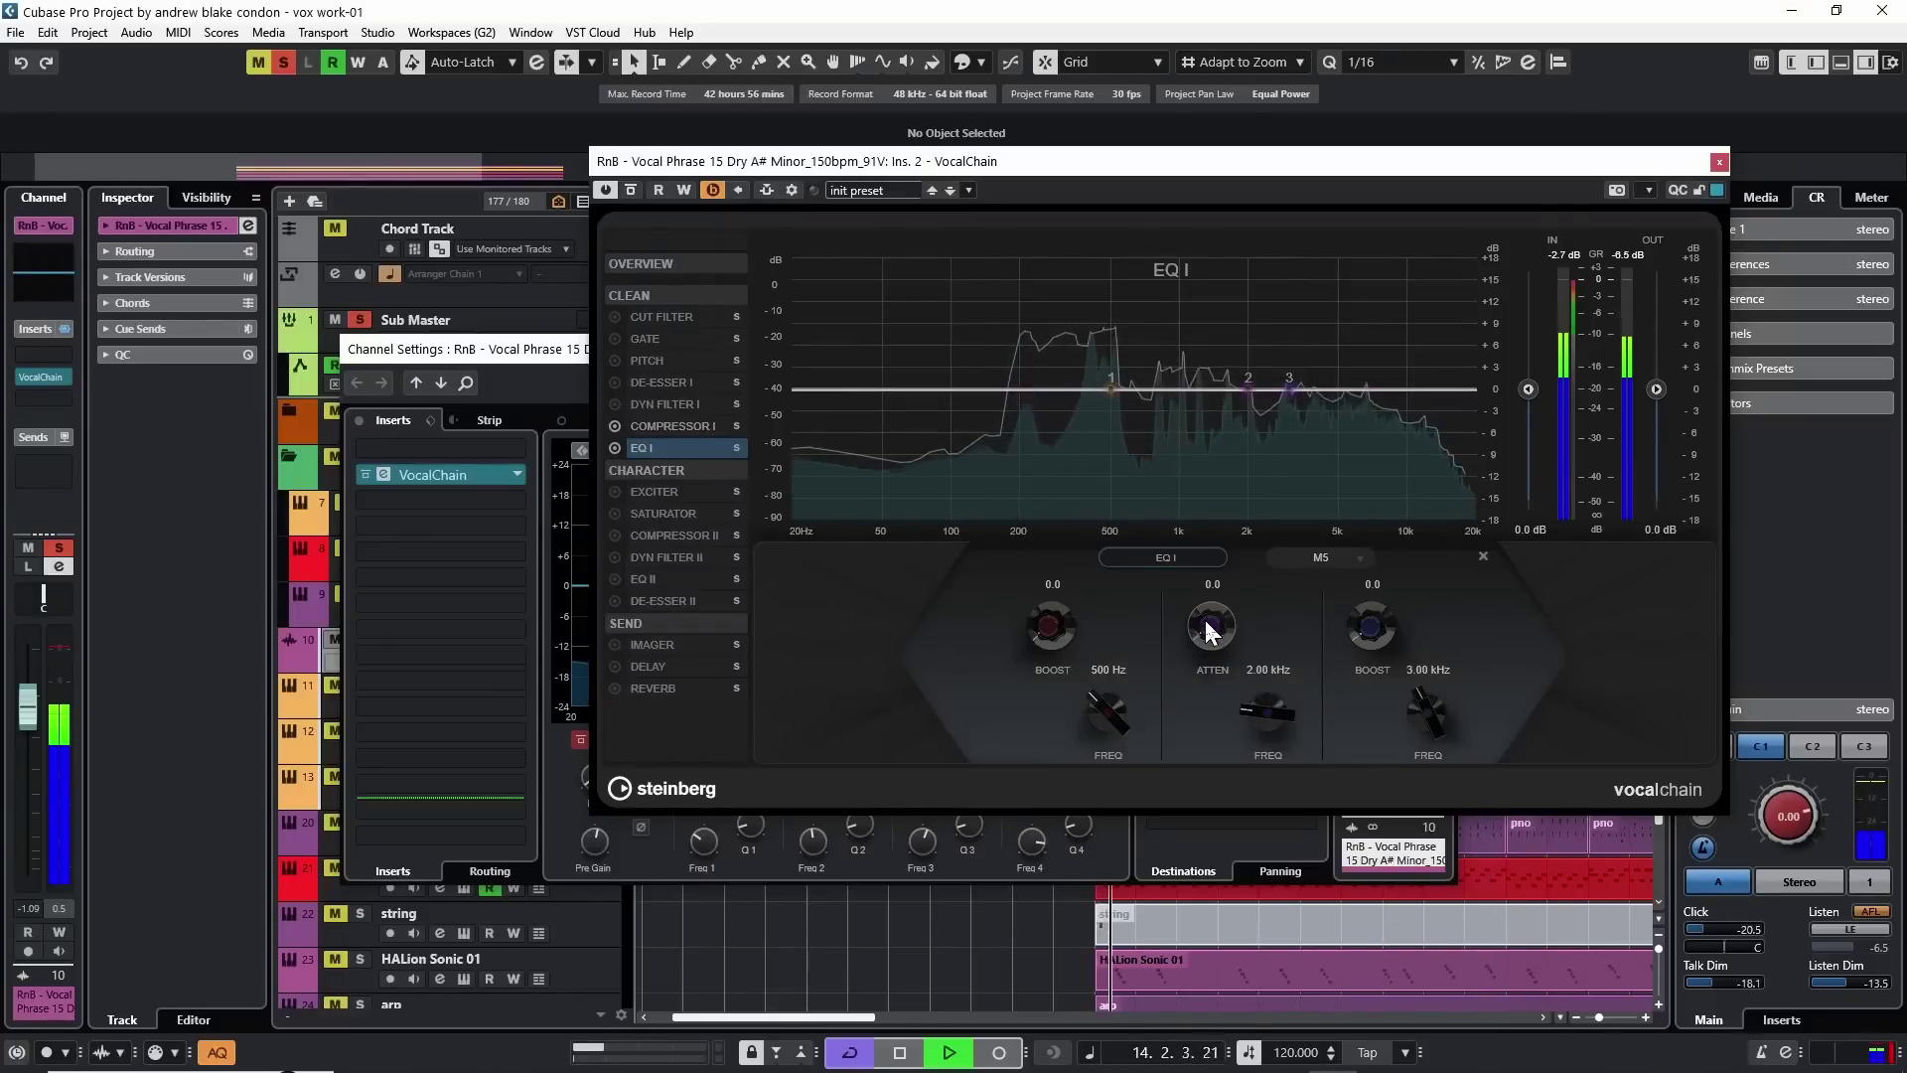
Set the M5 equalizer's mid band to an attenuation of 3.1 at 744 Hz during playback
left_click_drag(1205, 614, 1212, 480)
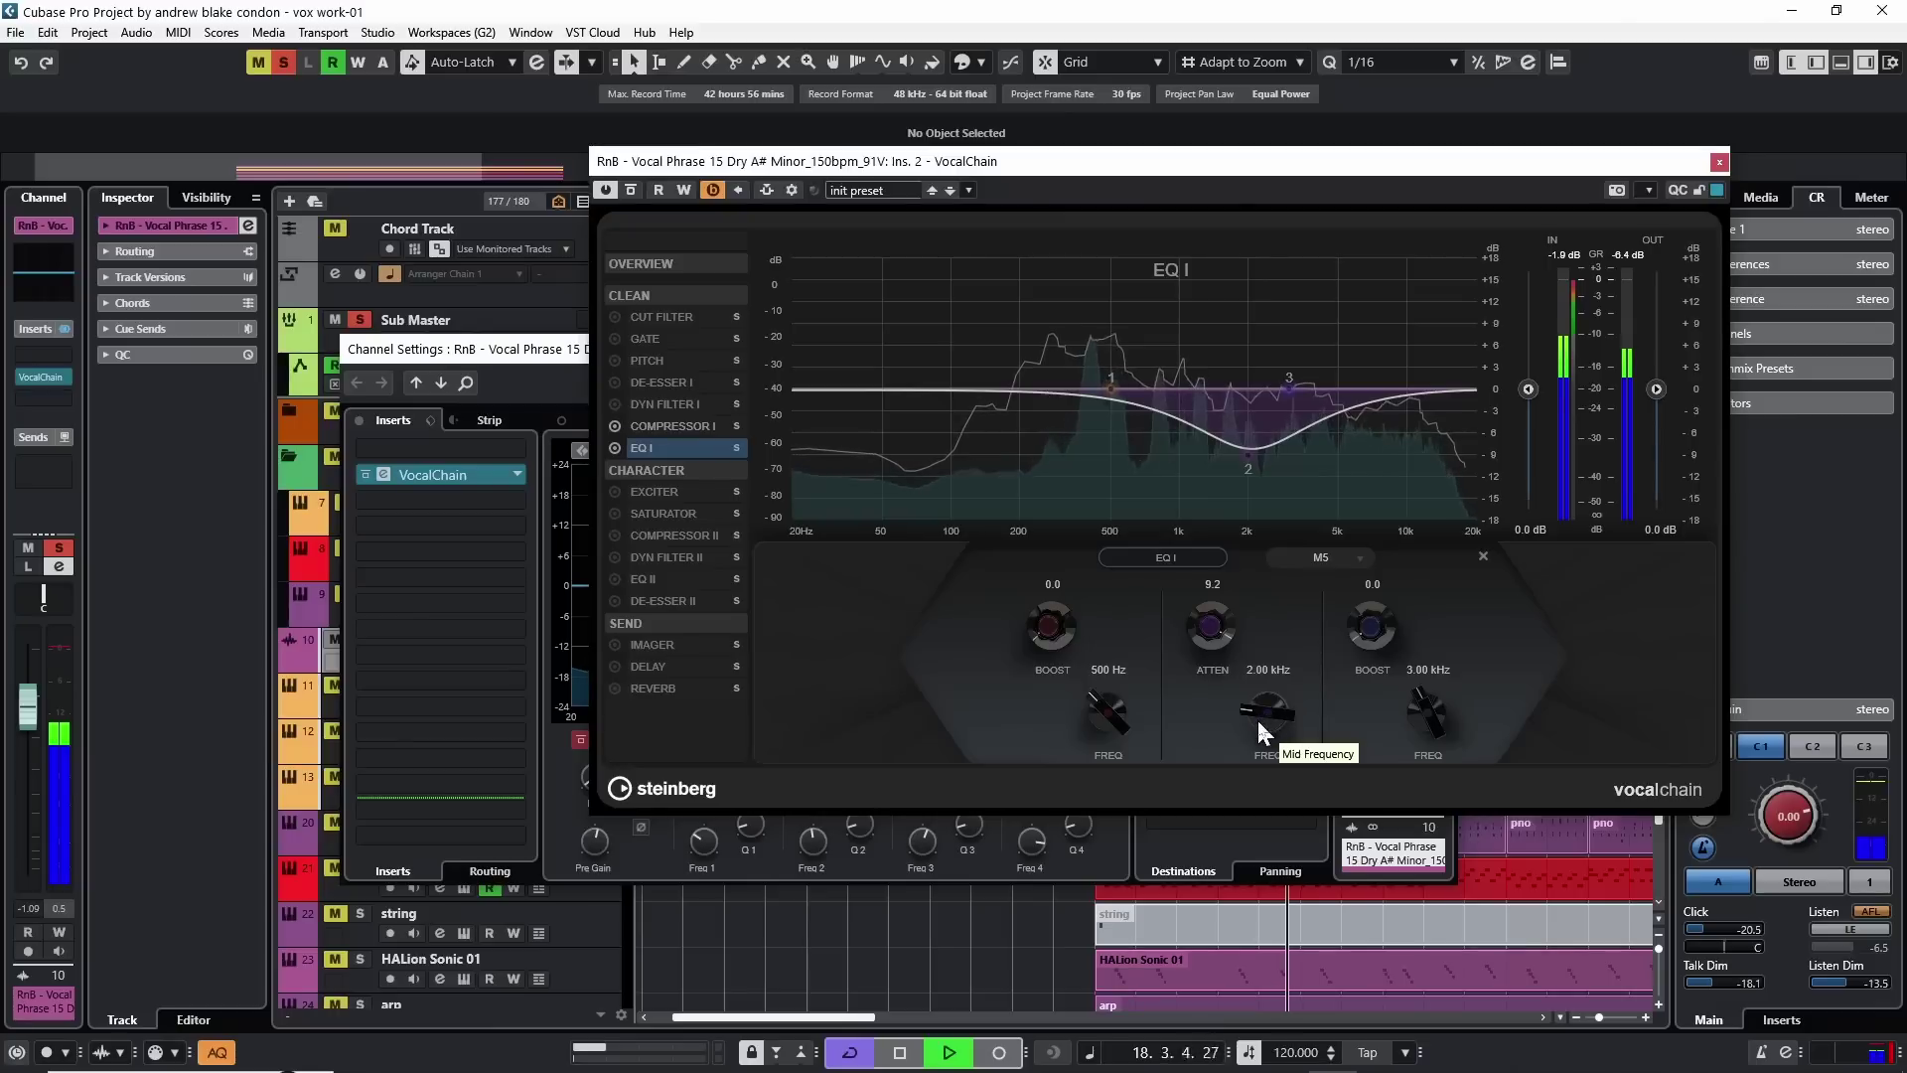
scroll(1255, 717, "down", 8)
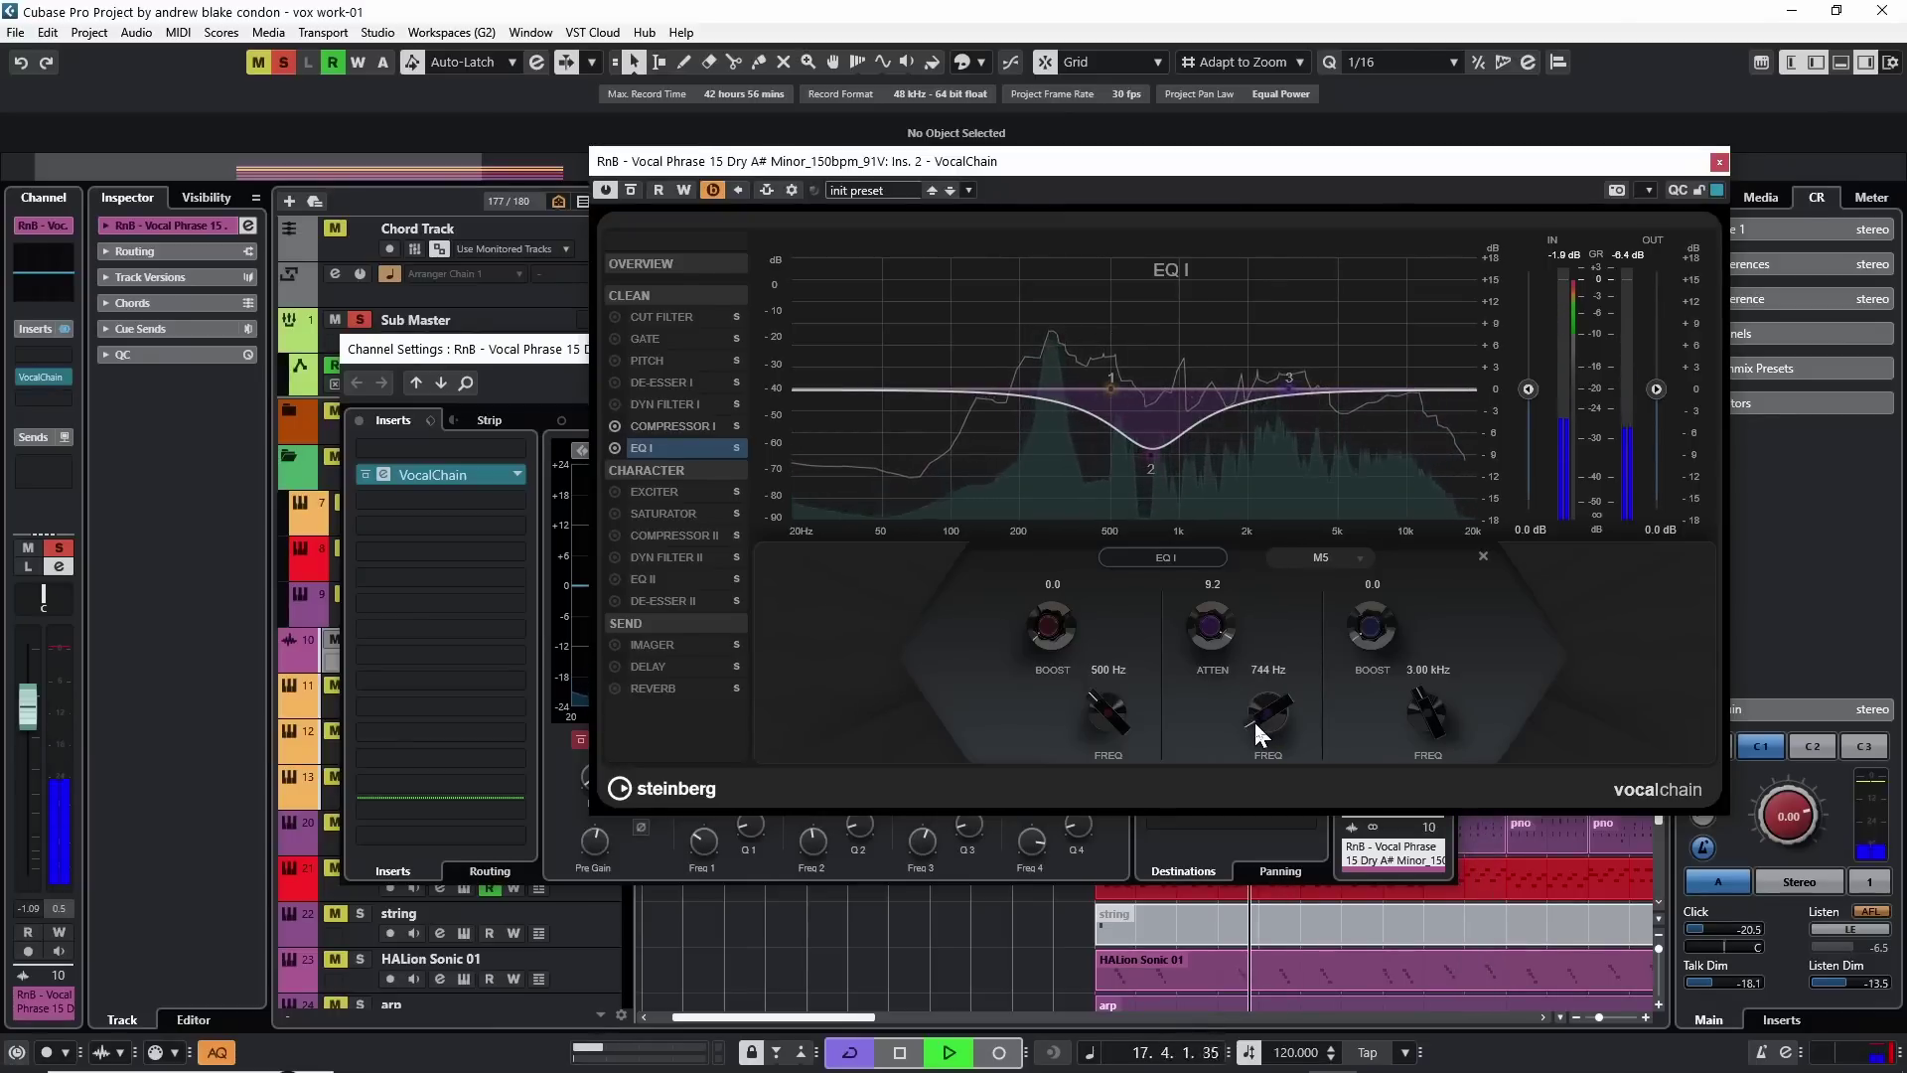
scroll(1205, 650, "down", 2)
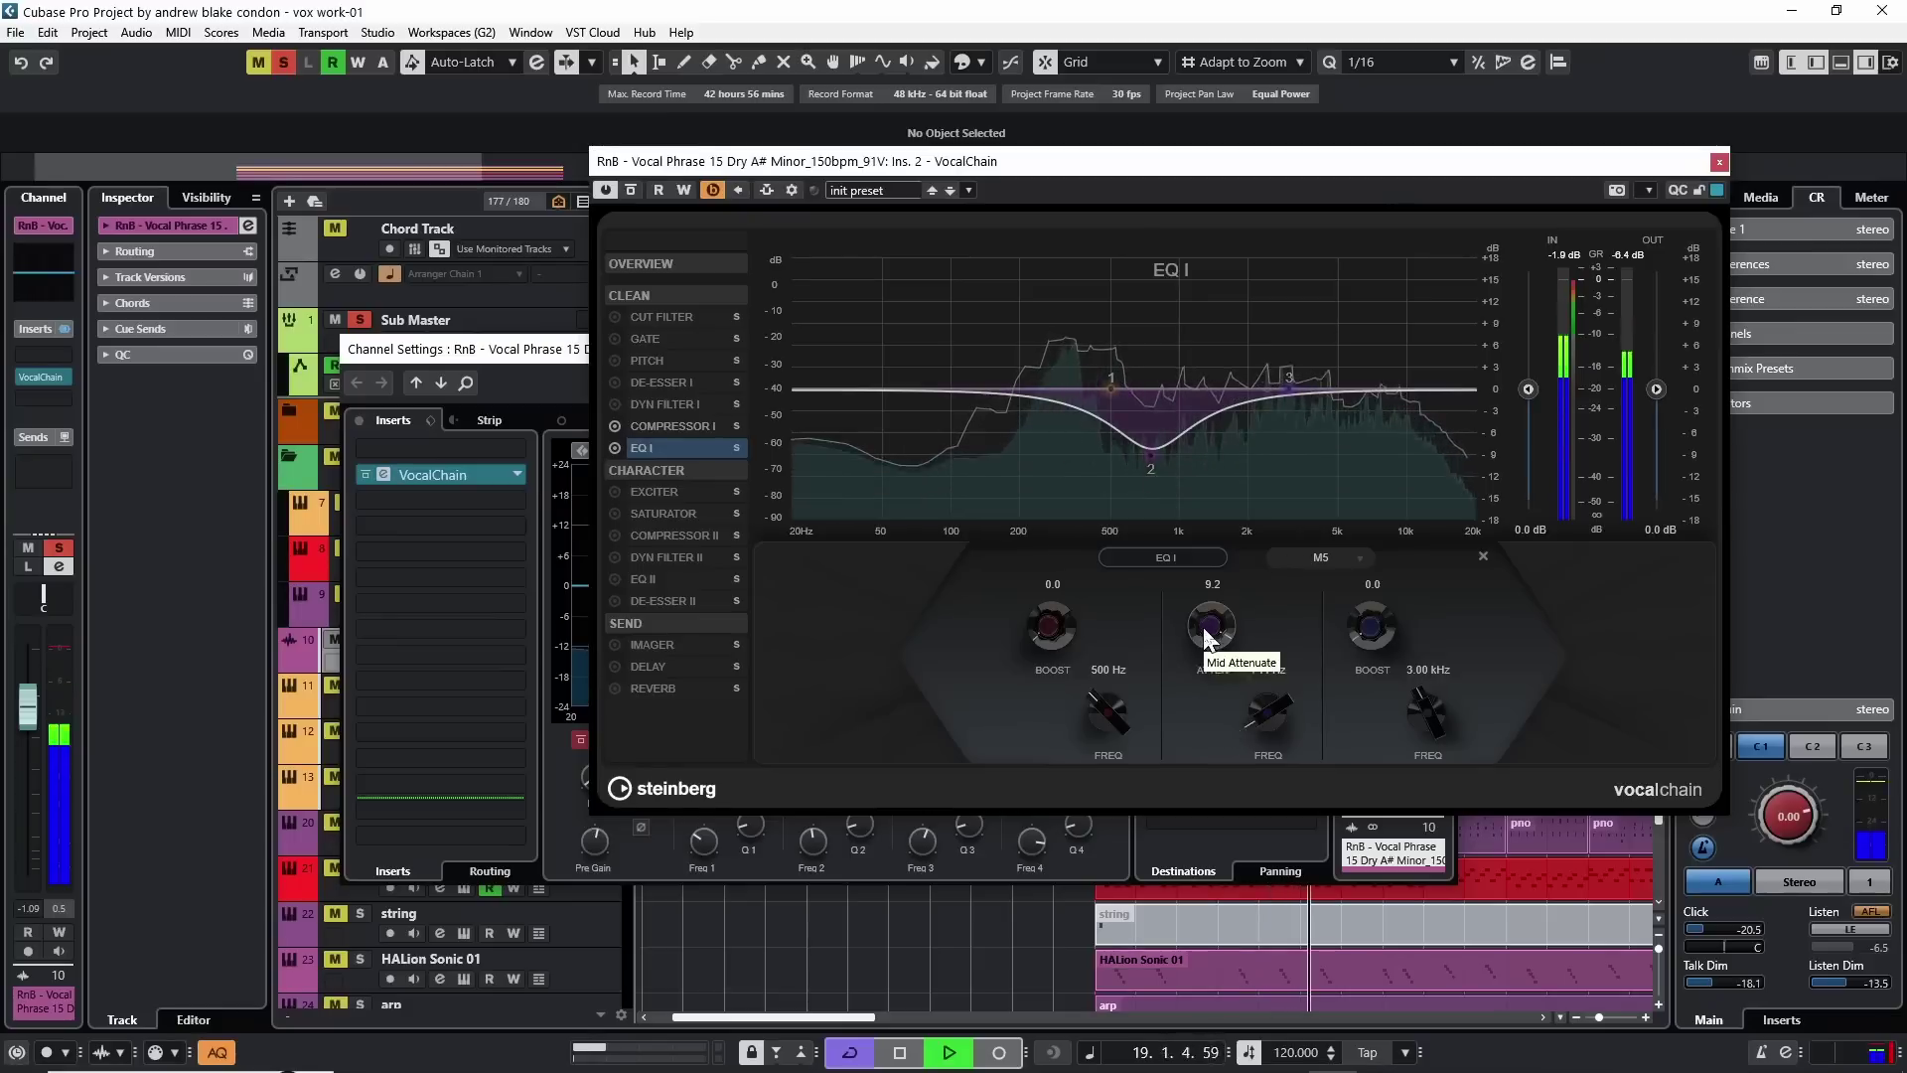
left_click_drag(1206, 639, 1214, 706)
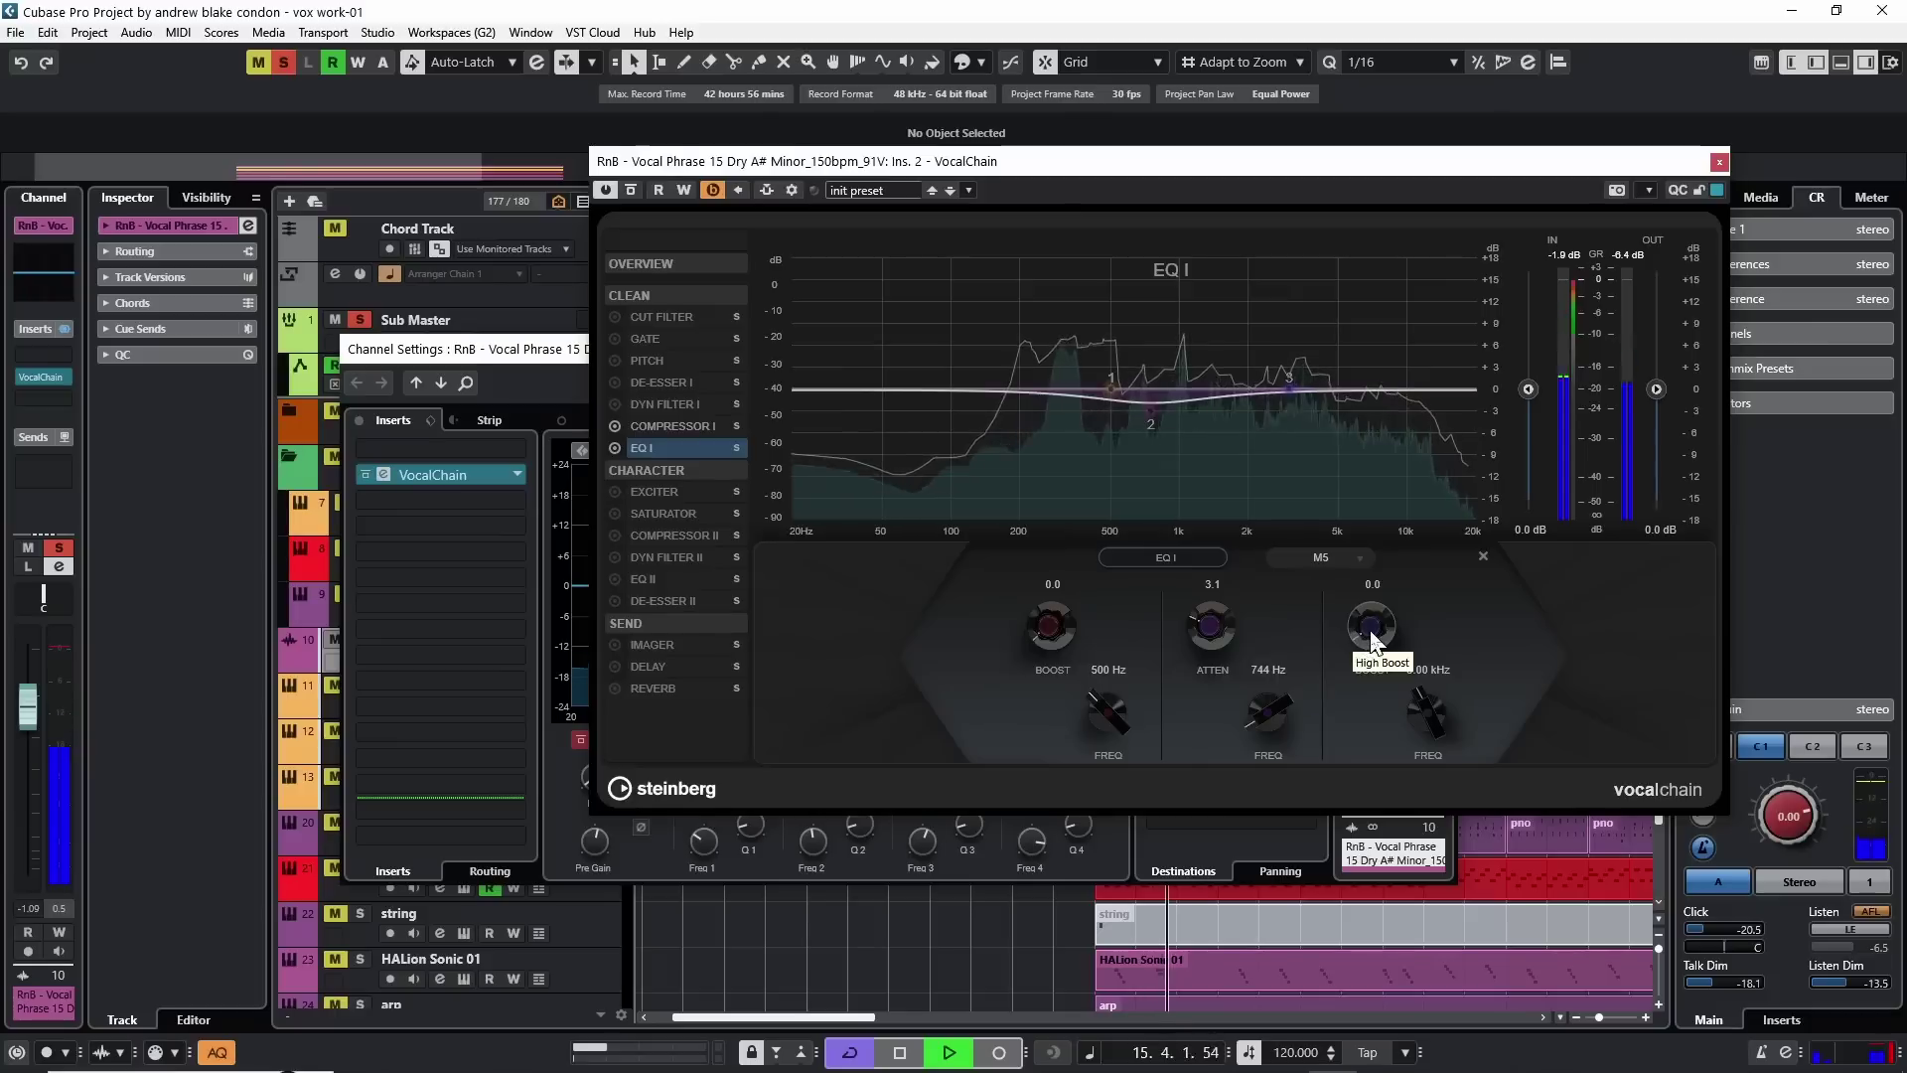
Set the M5 equalizer's high band to a boost of 3.8 at 4.12 kHz
left_click_drag(1375, 639, 1377, 586)
left_click_drag(1424, 711, 1489, 664)
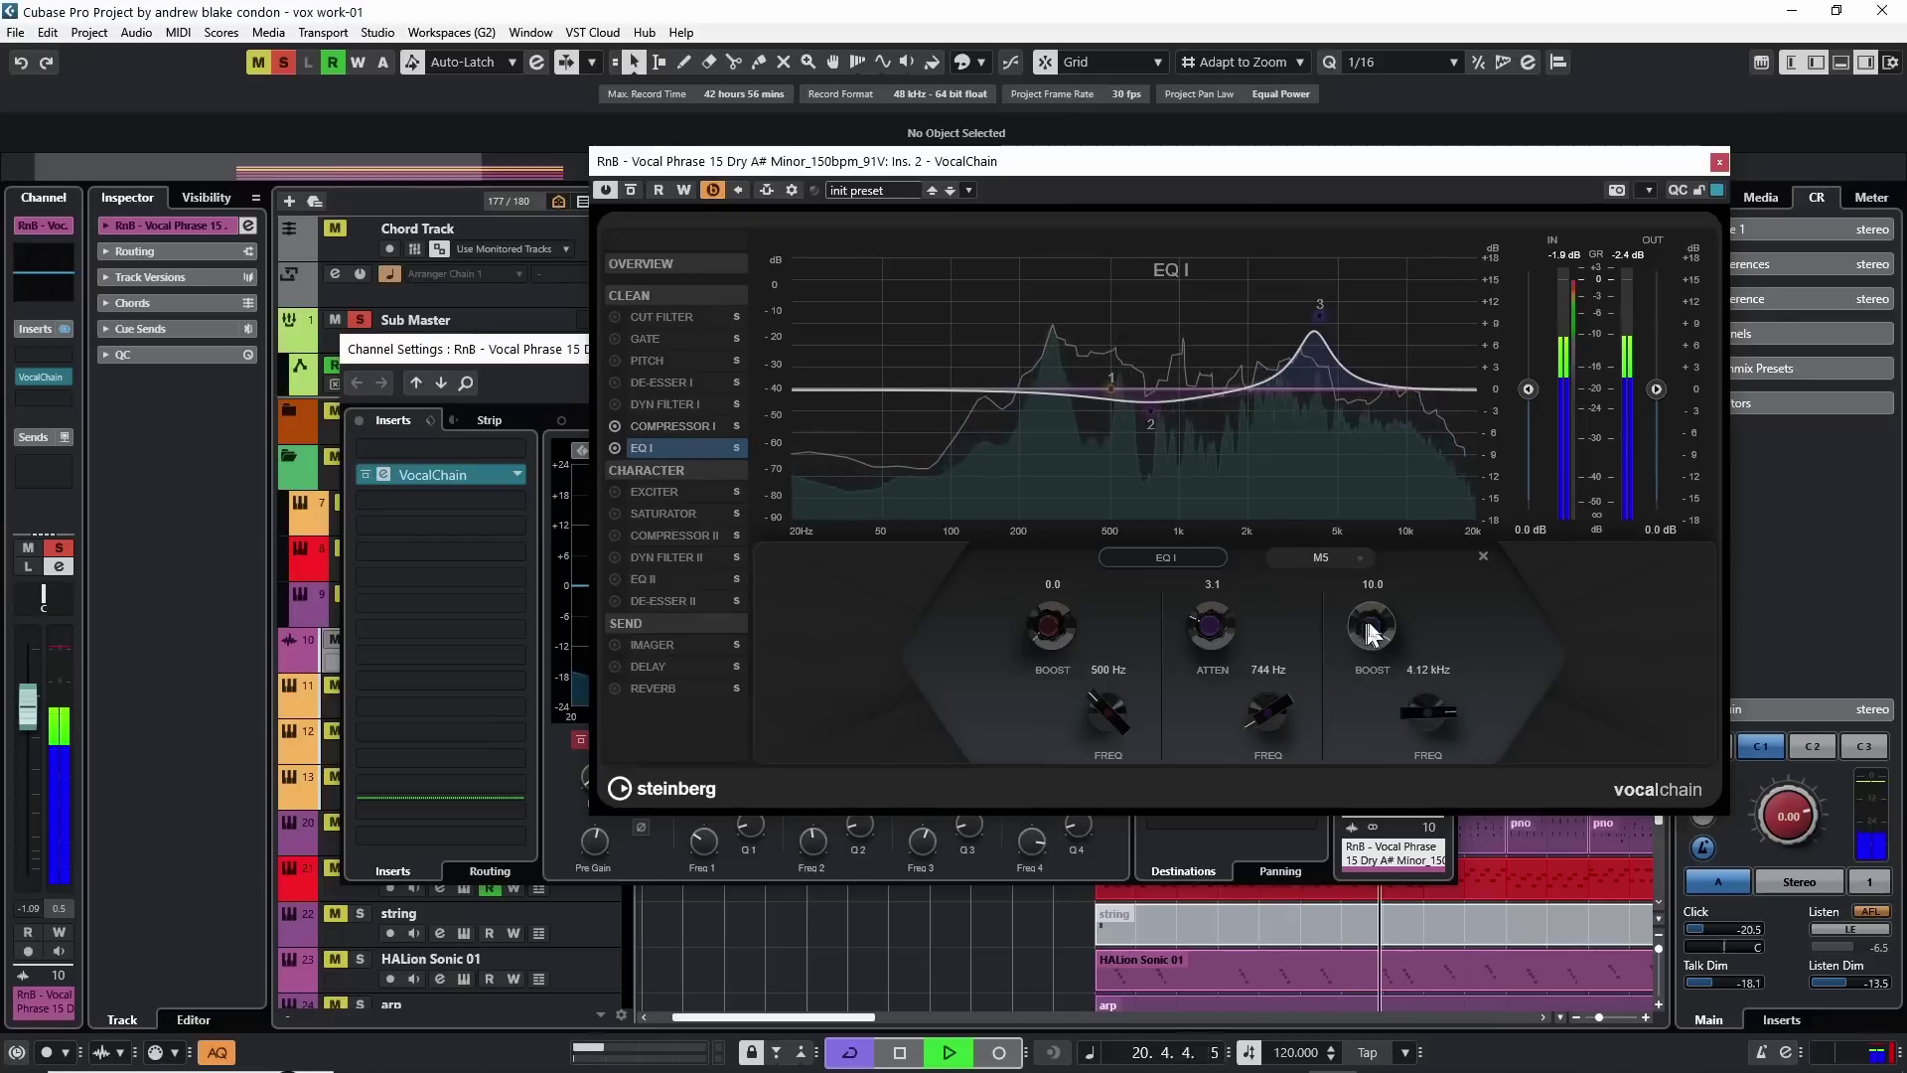
left_click_drag(1373, 630, 1357, 652)
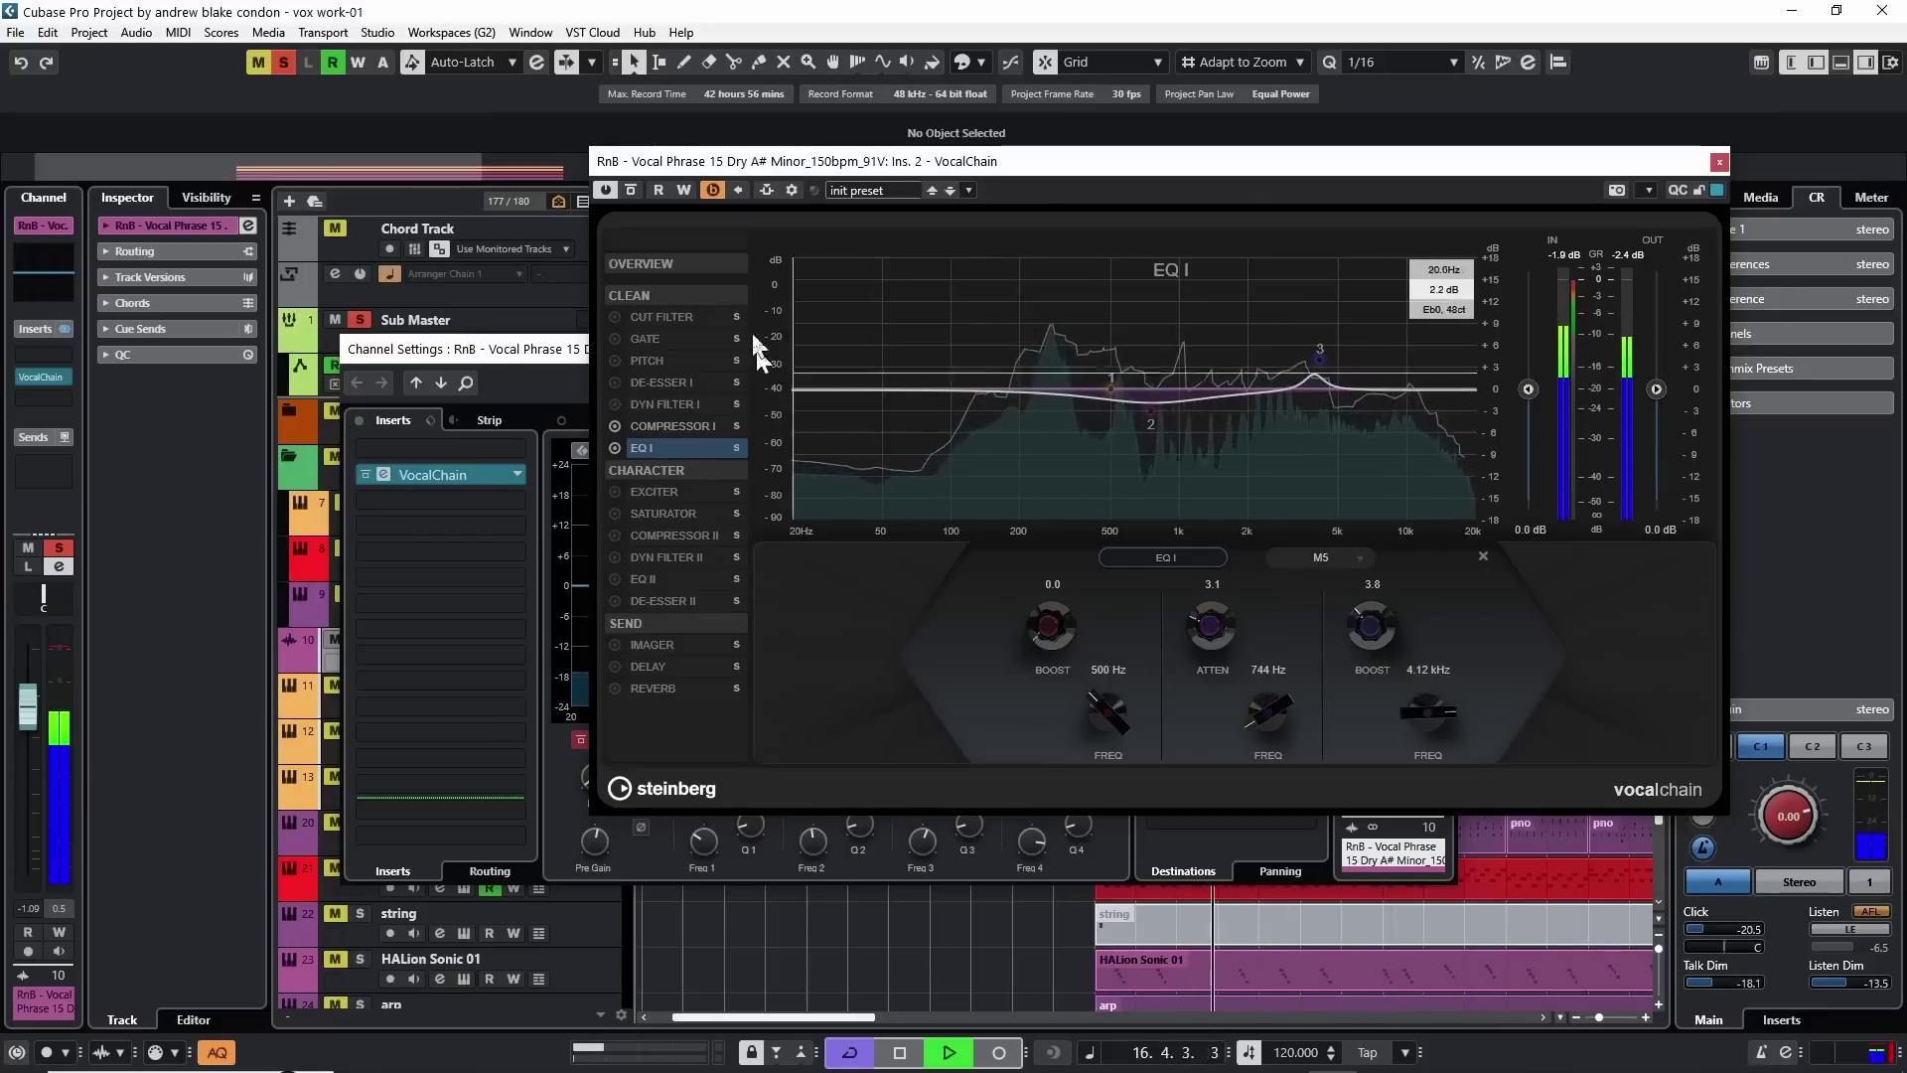
Compare the vocal with VocalChain bypassed and active, stop playback, and leave VocalChain active
left_click(627, 189)
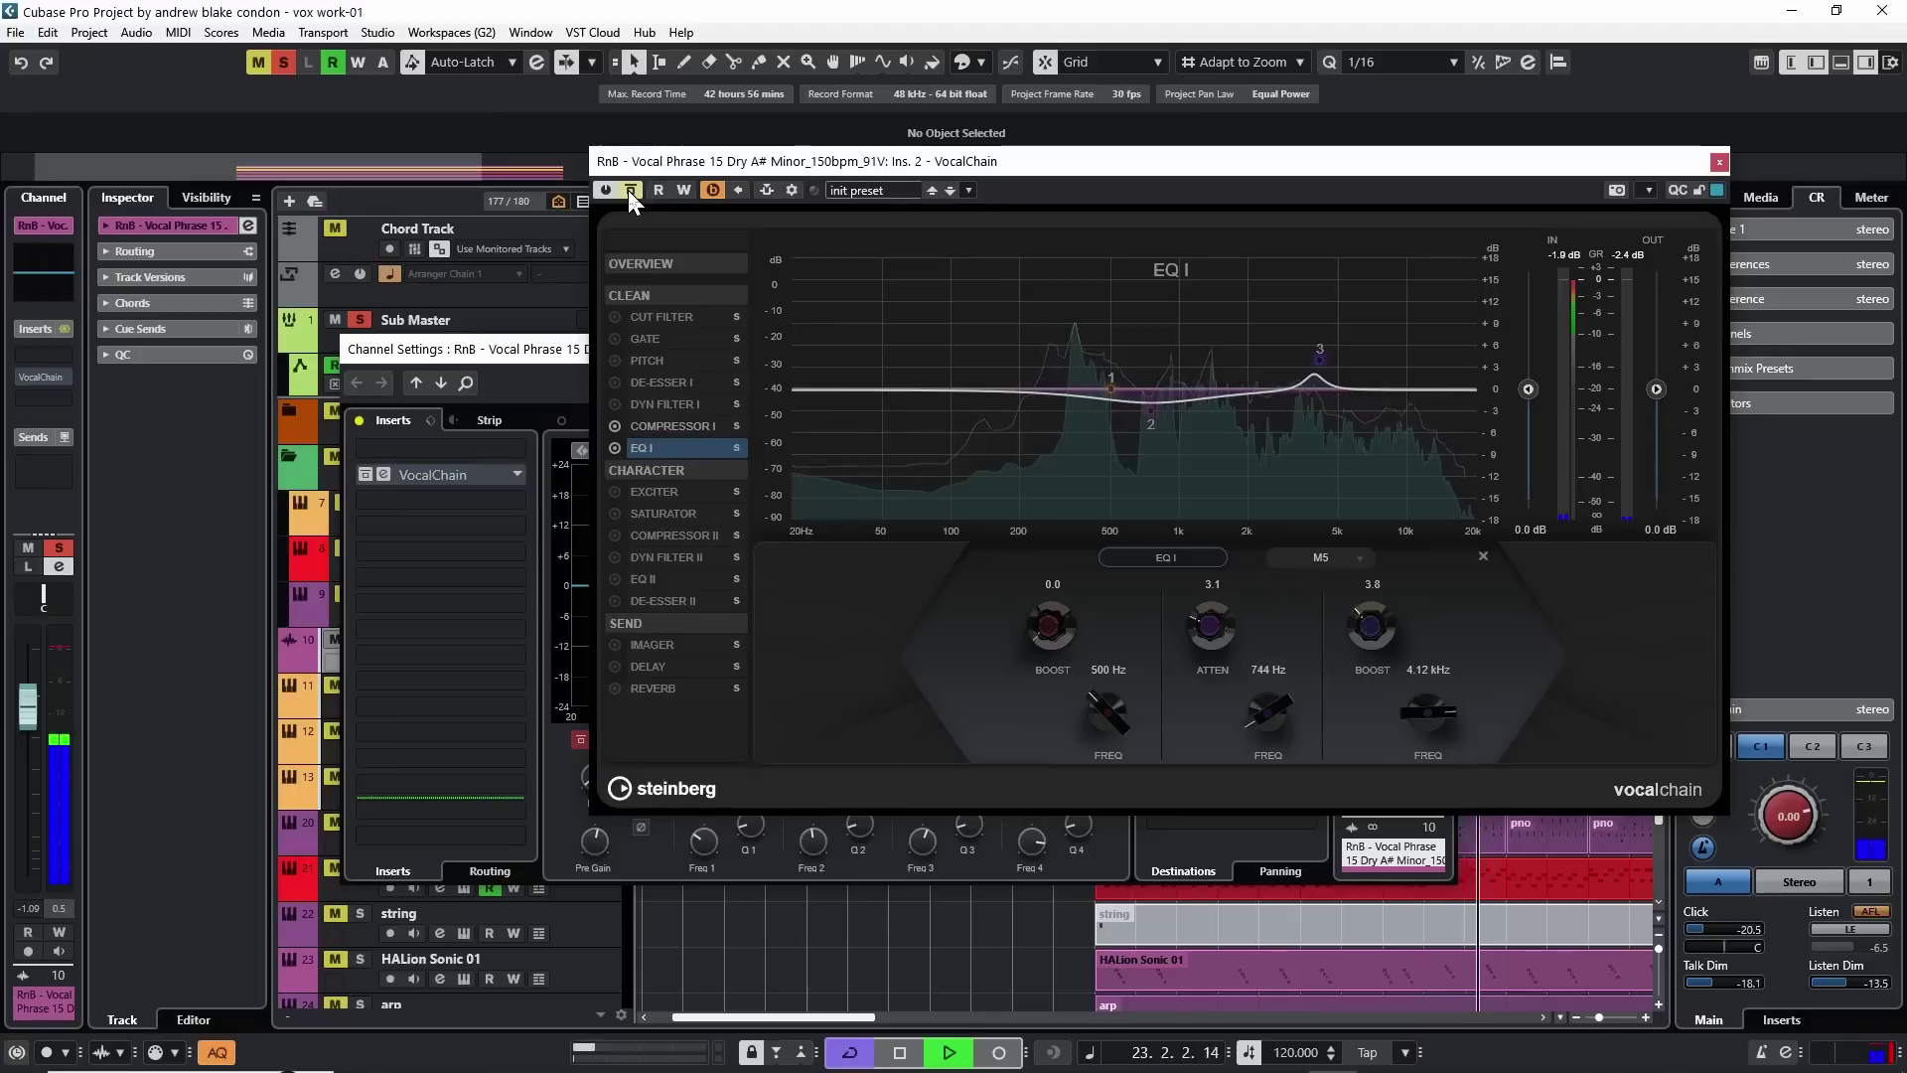
left_click(628, 189)
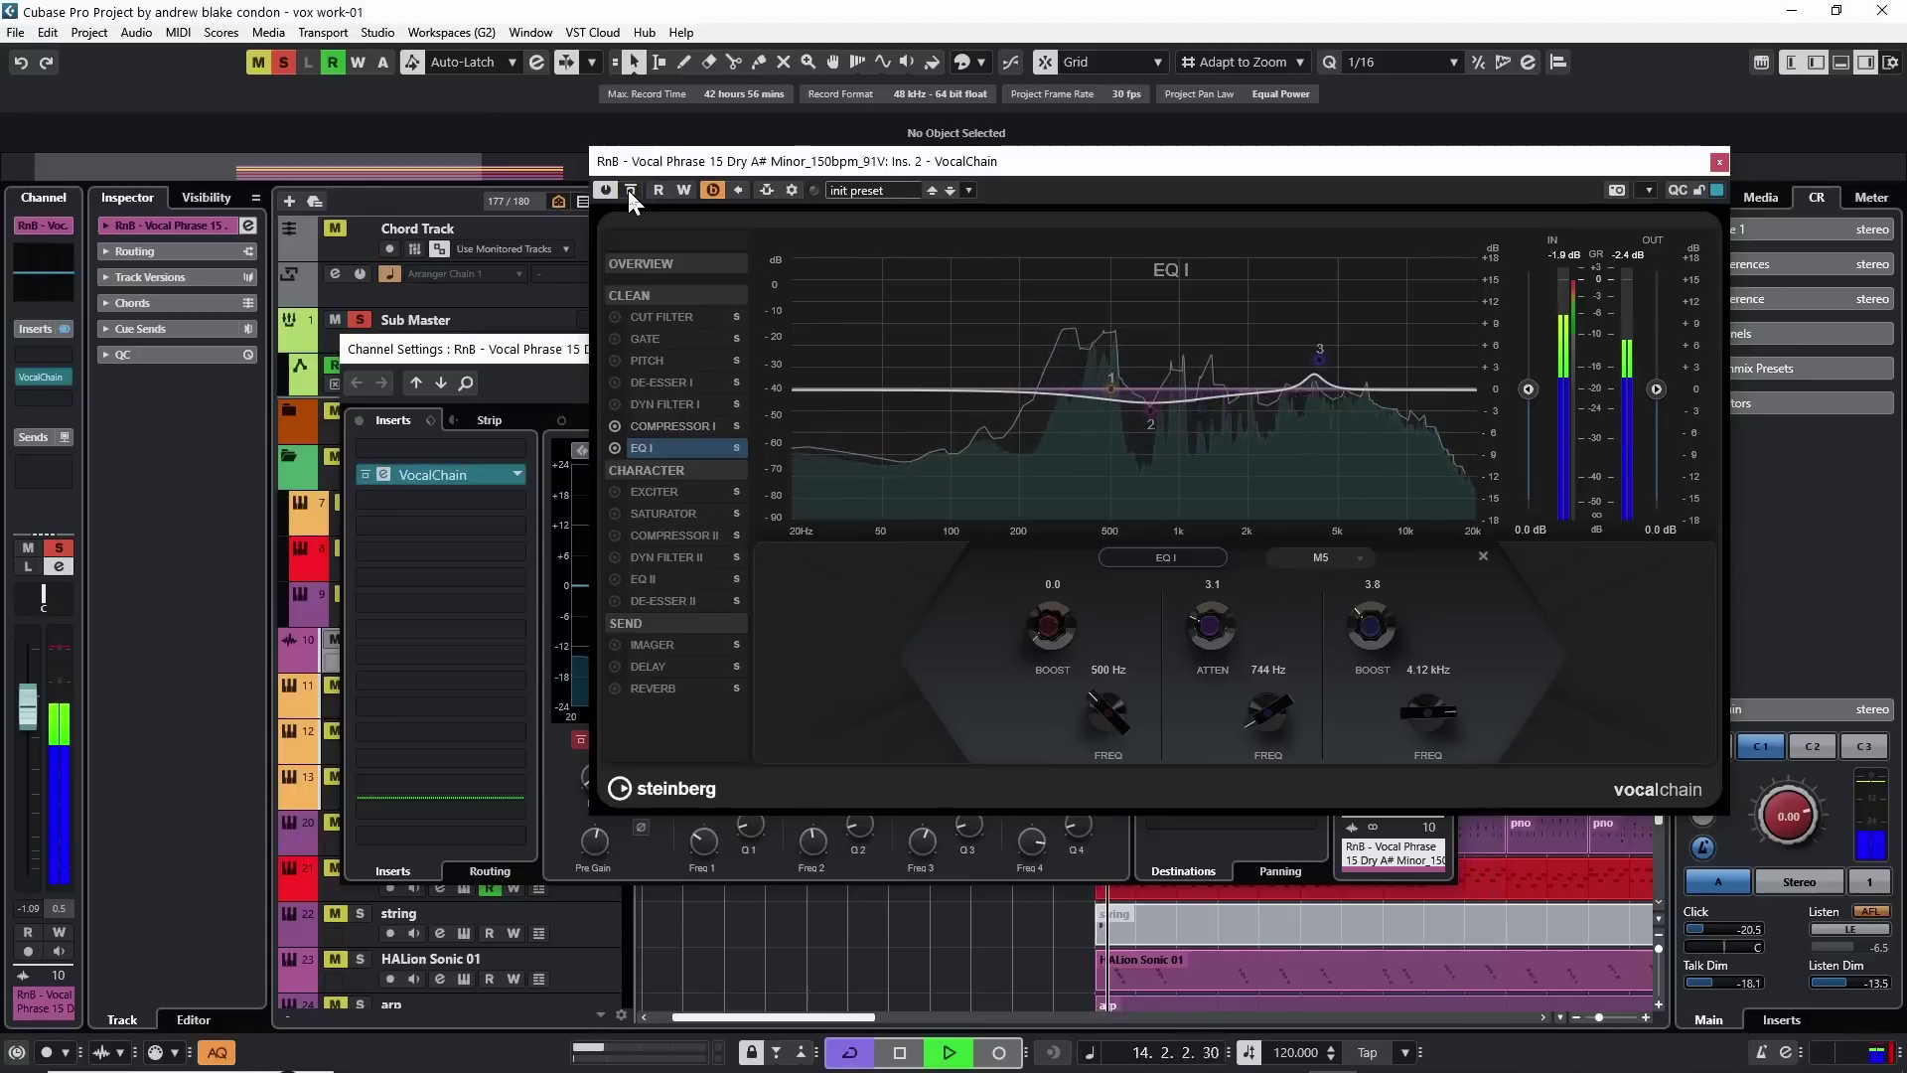
left_click(628, 189)
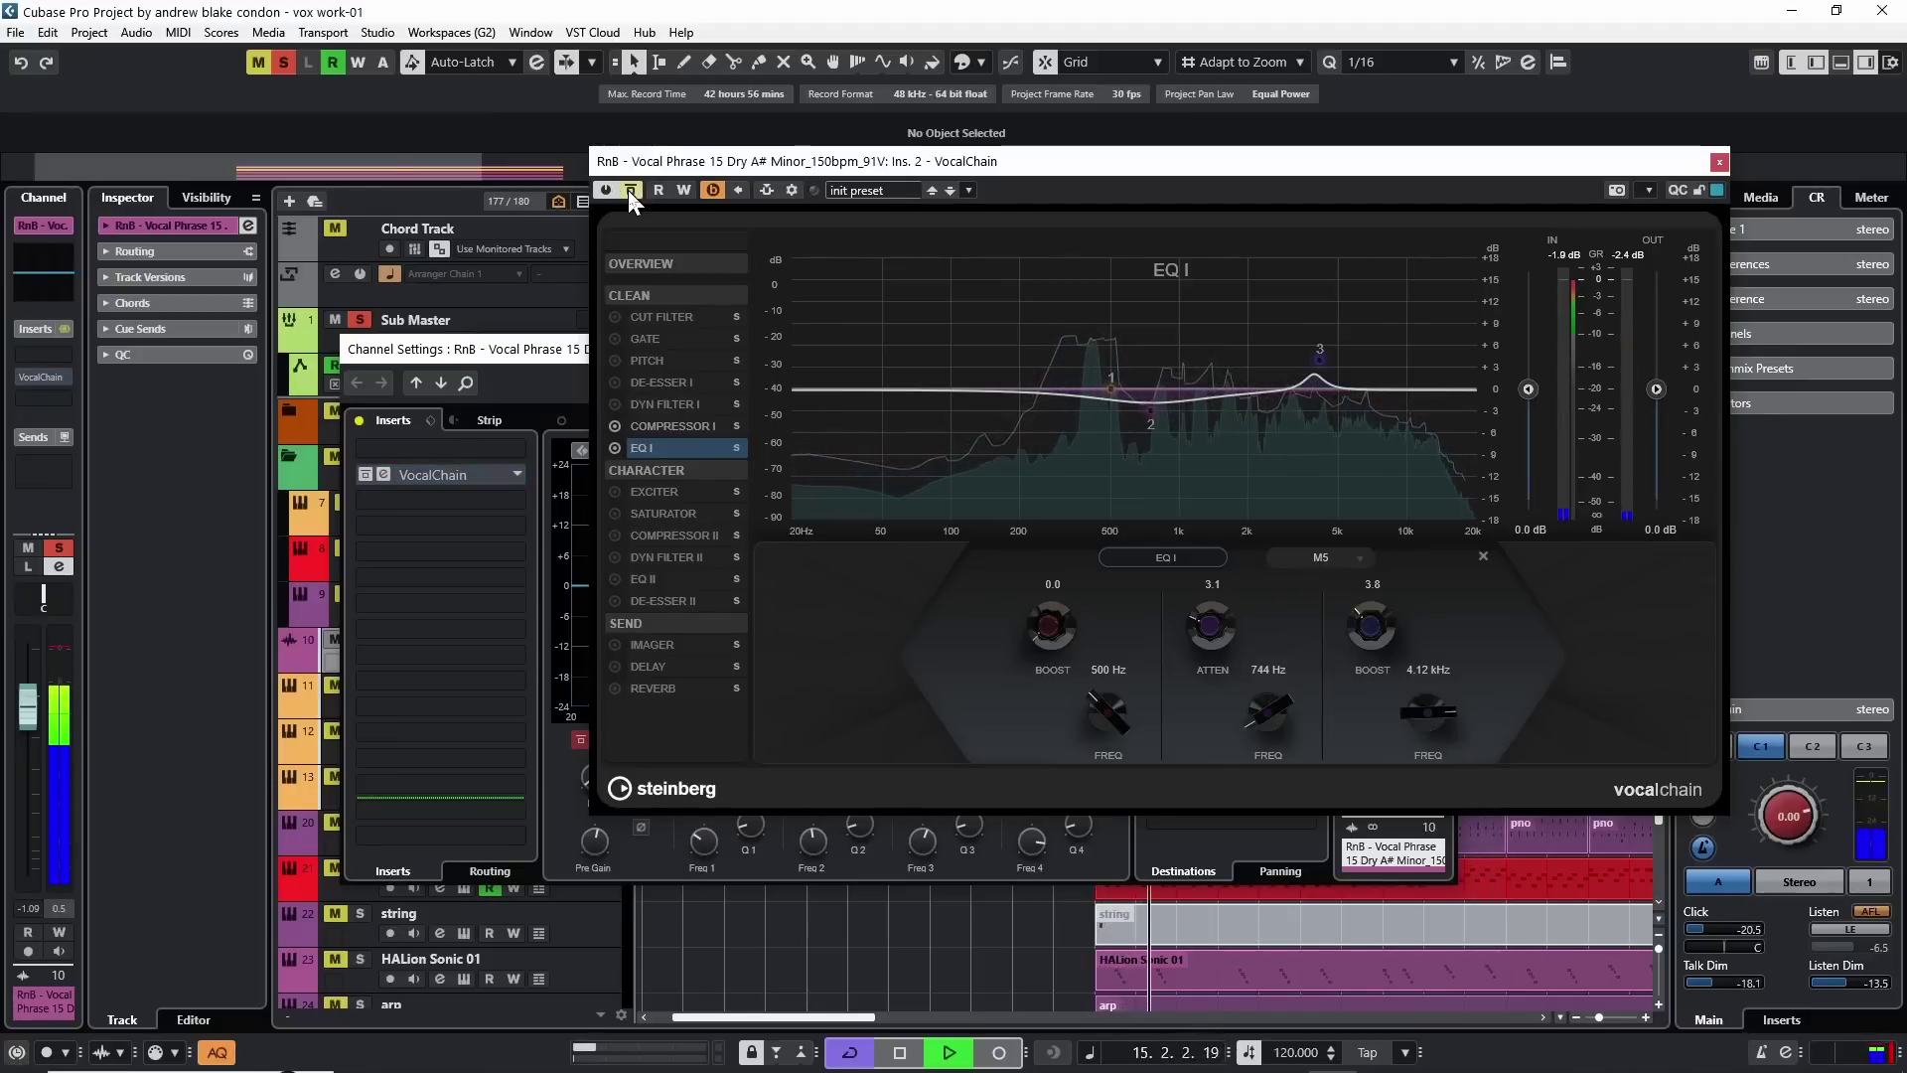
key("space")
left_click(629, 188)
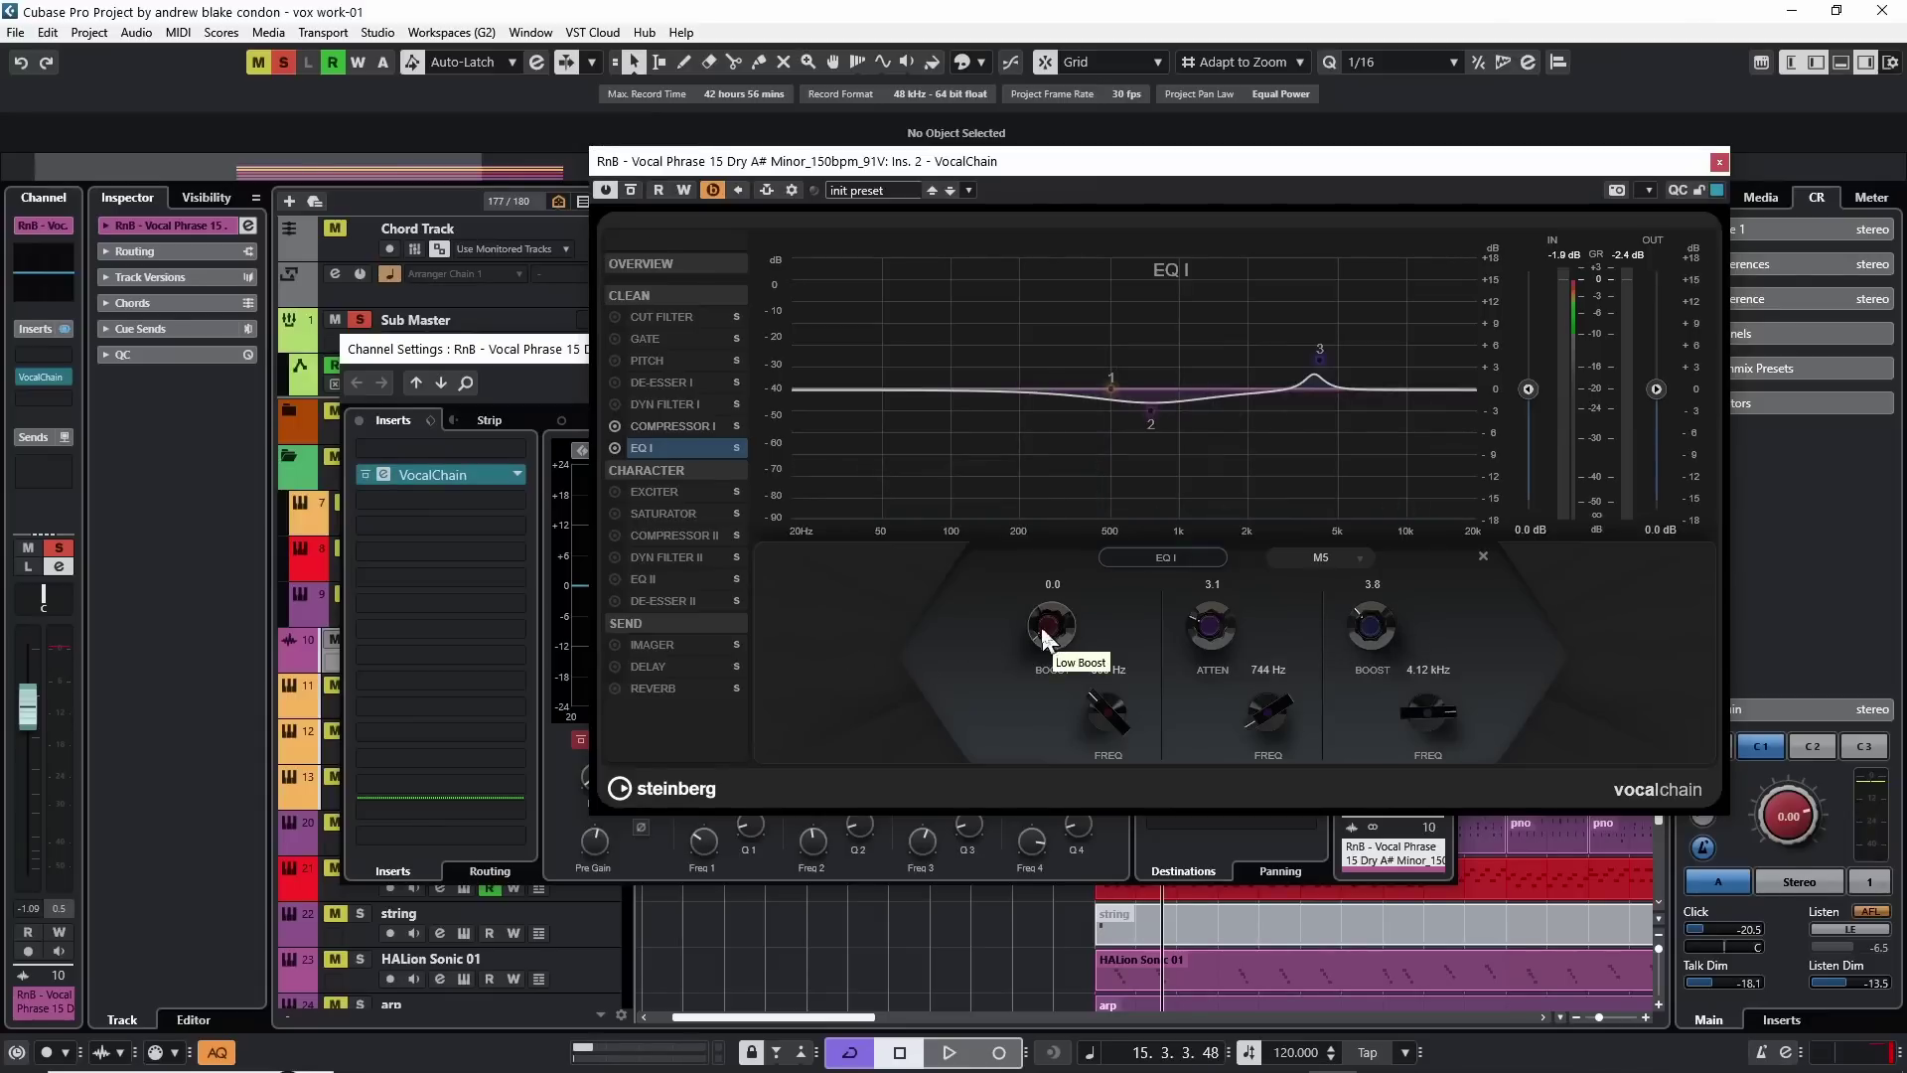
mouse_move(1040, 623)
left_mouse_down()
mouse_move(1037, 433)
mouse_move(1036, 662)
left_mouse_up()
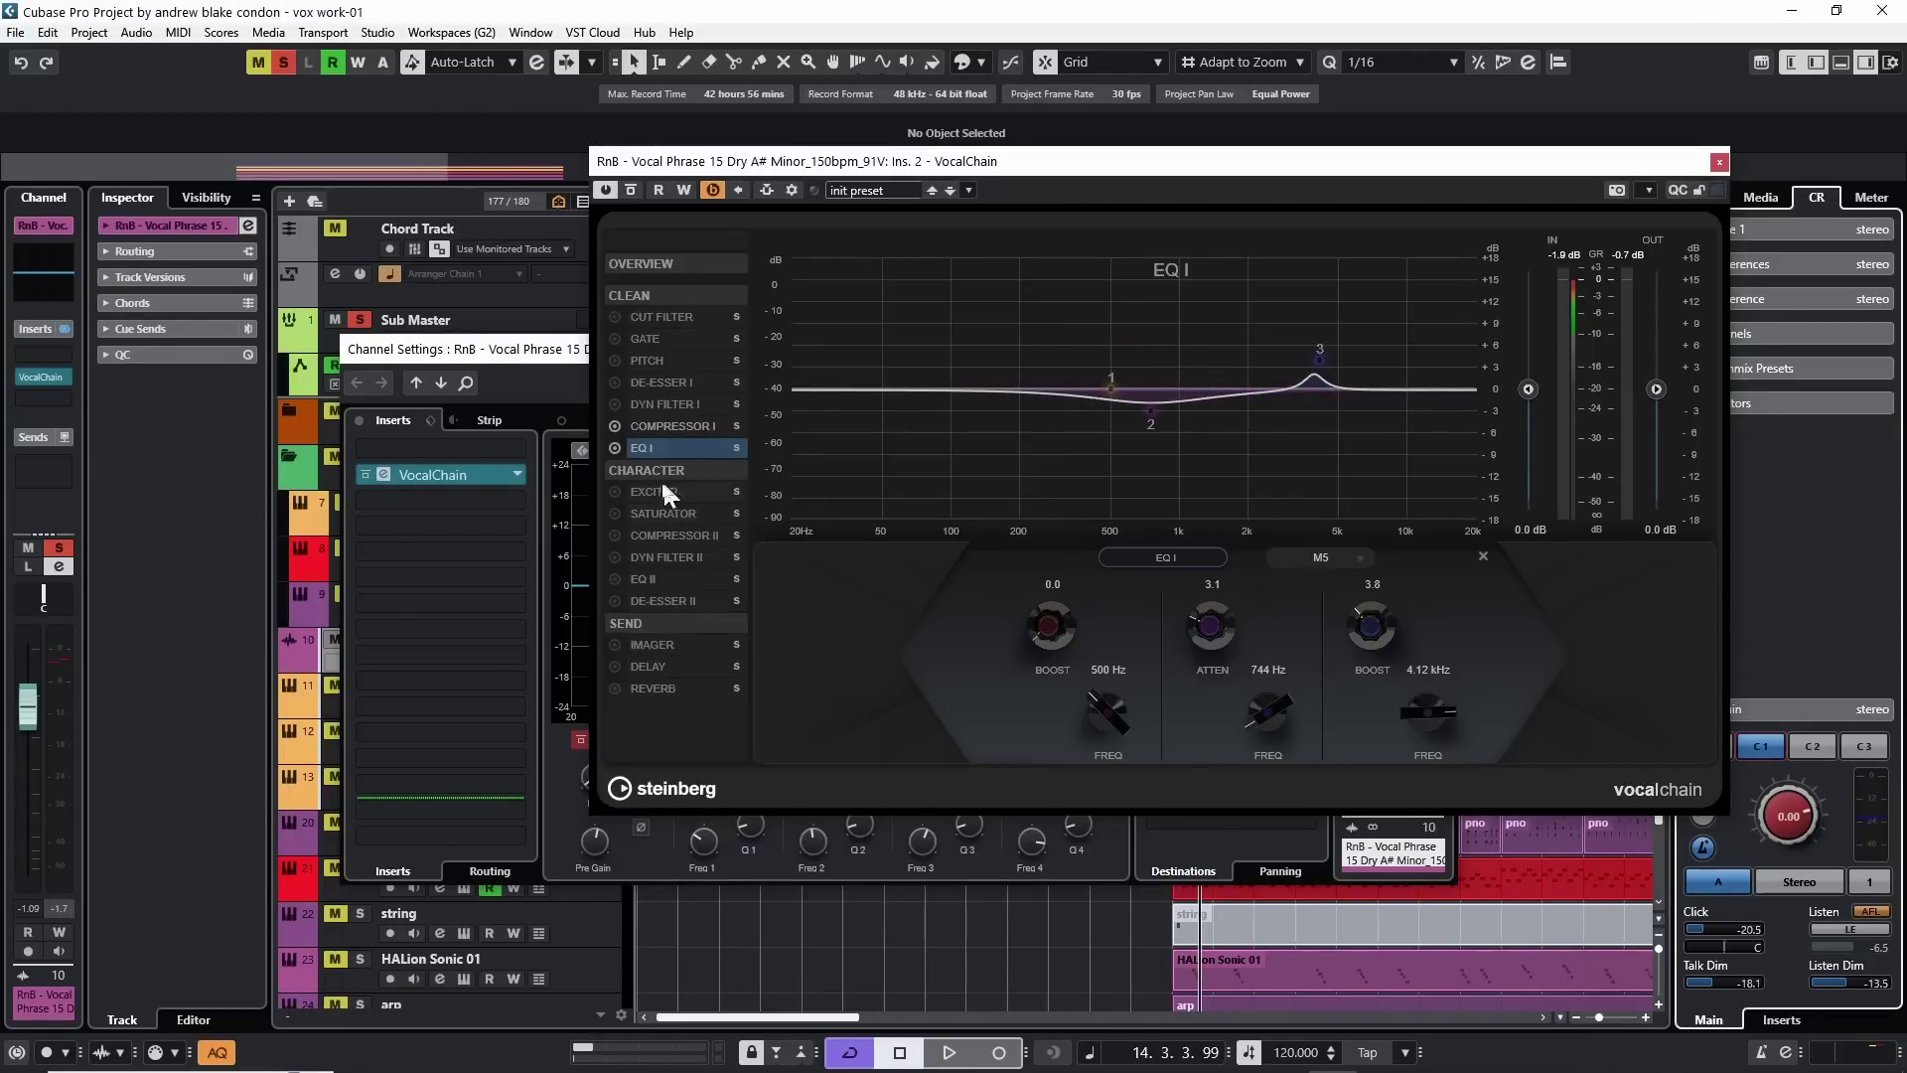
Enable the Saturator module and raise its Drive to 20.0 during playback
left_click(657, 512)
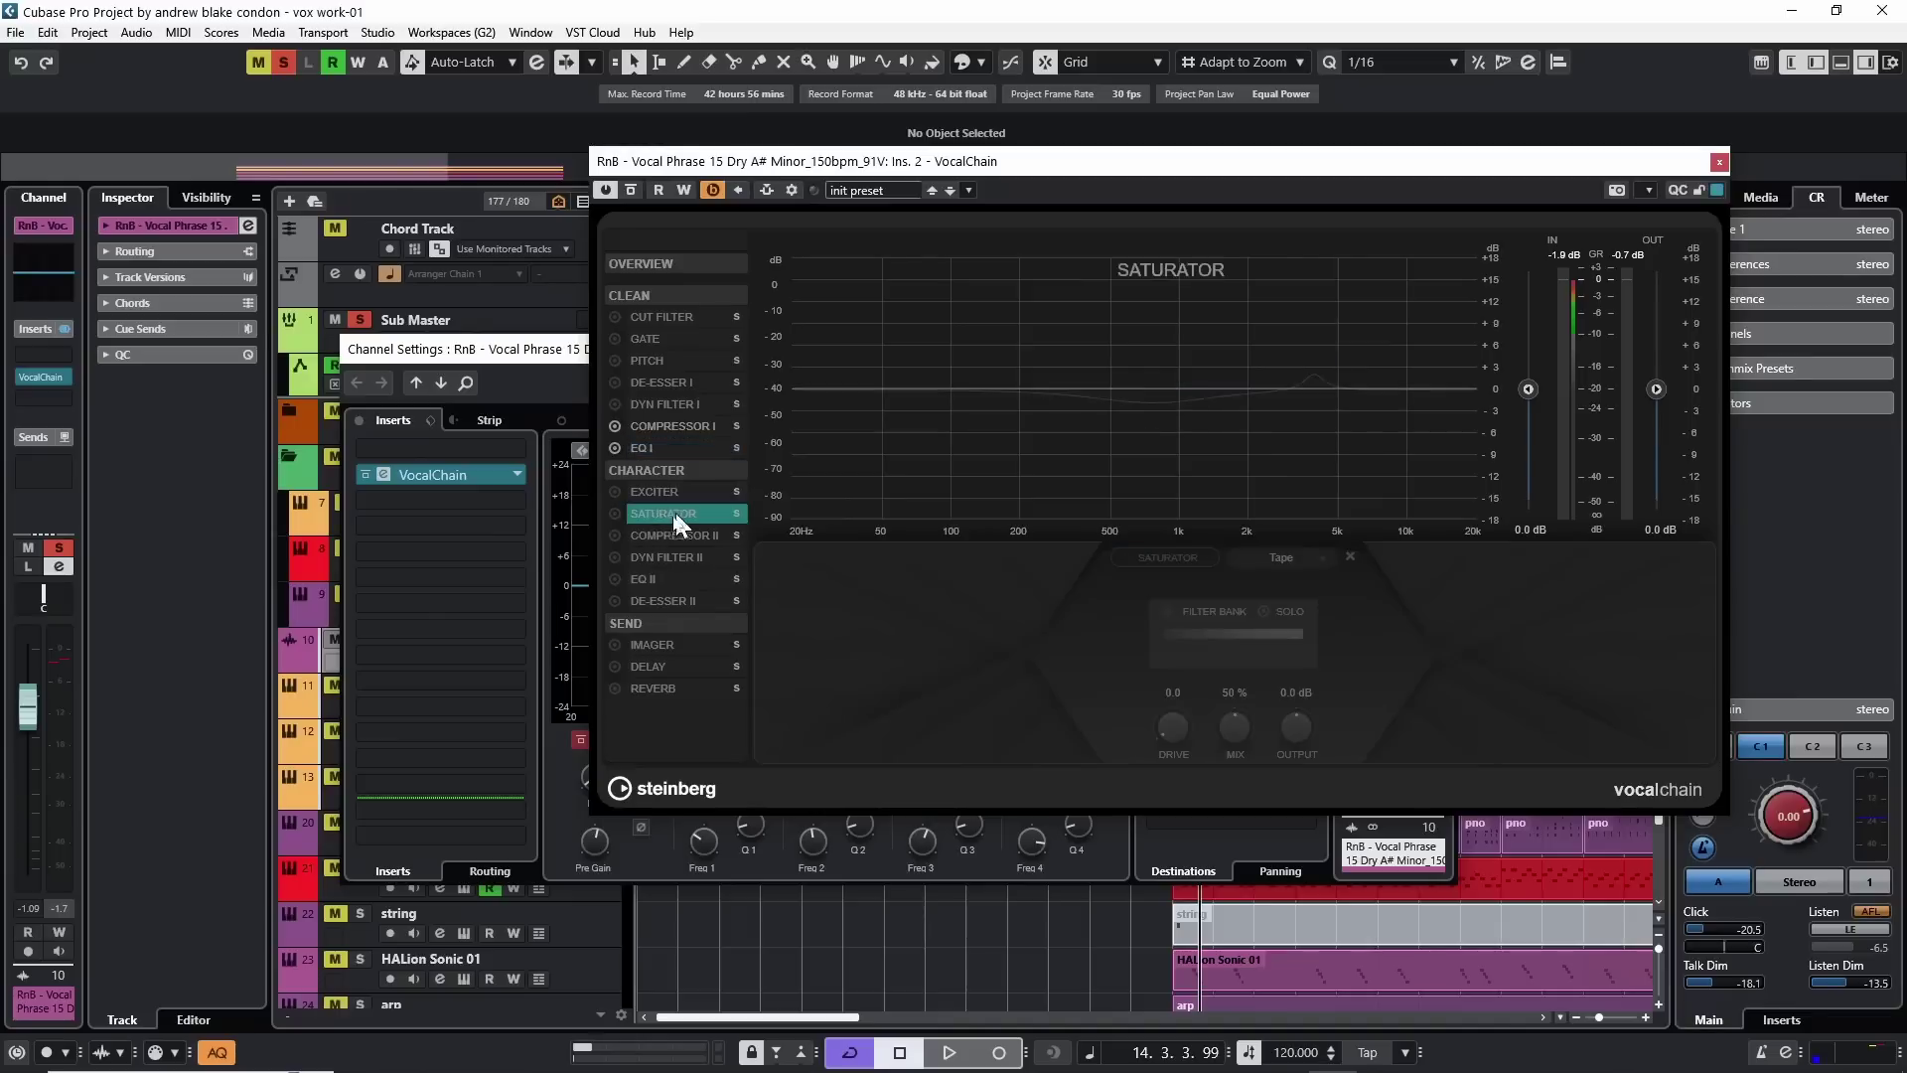
left_click(613, 514)
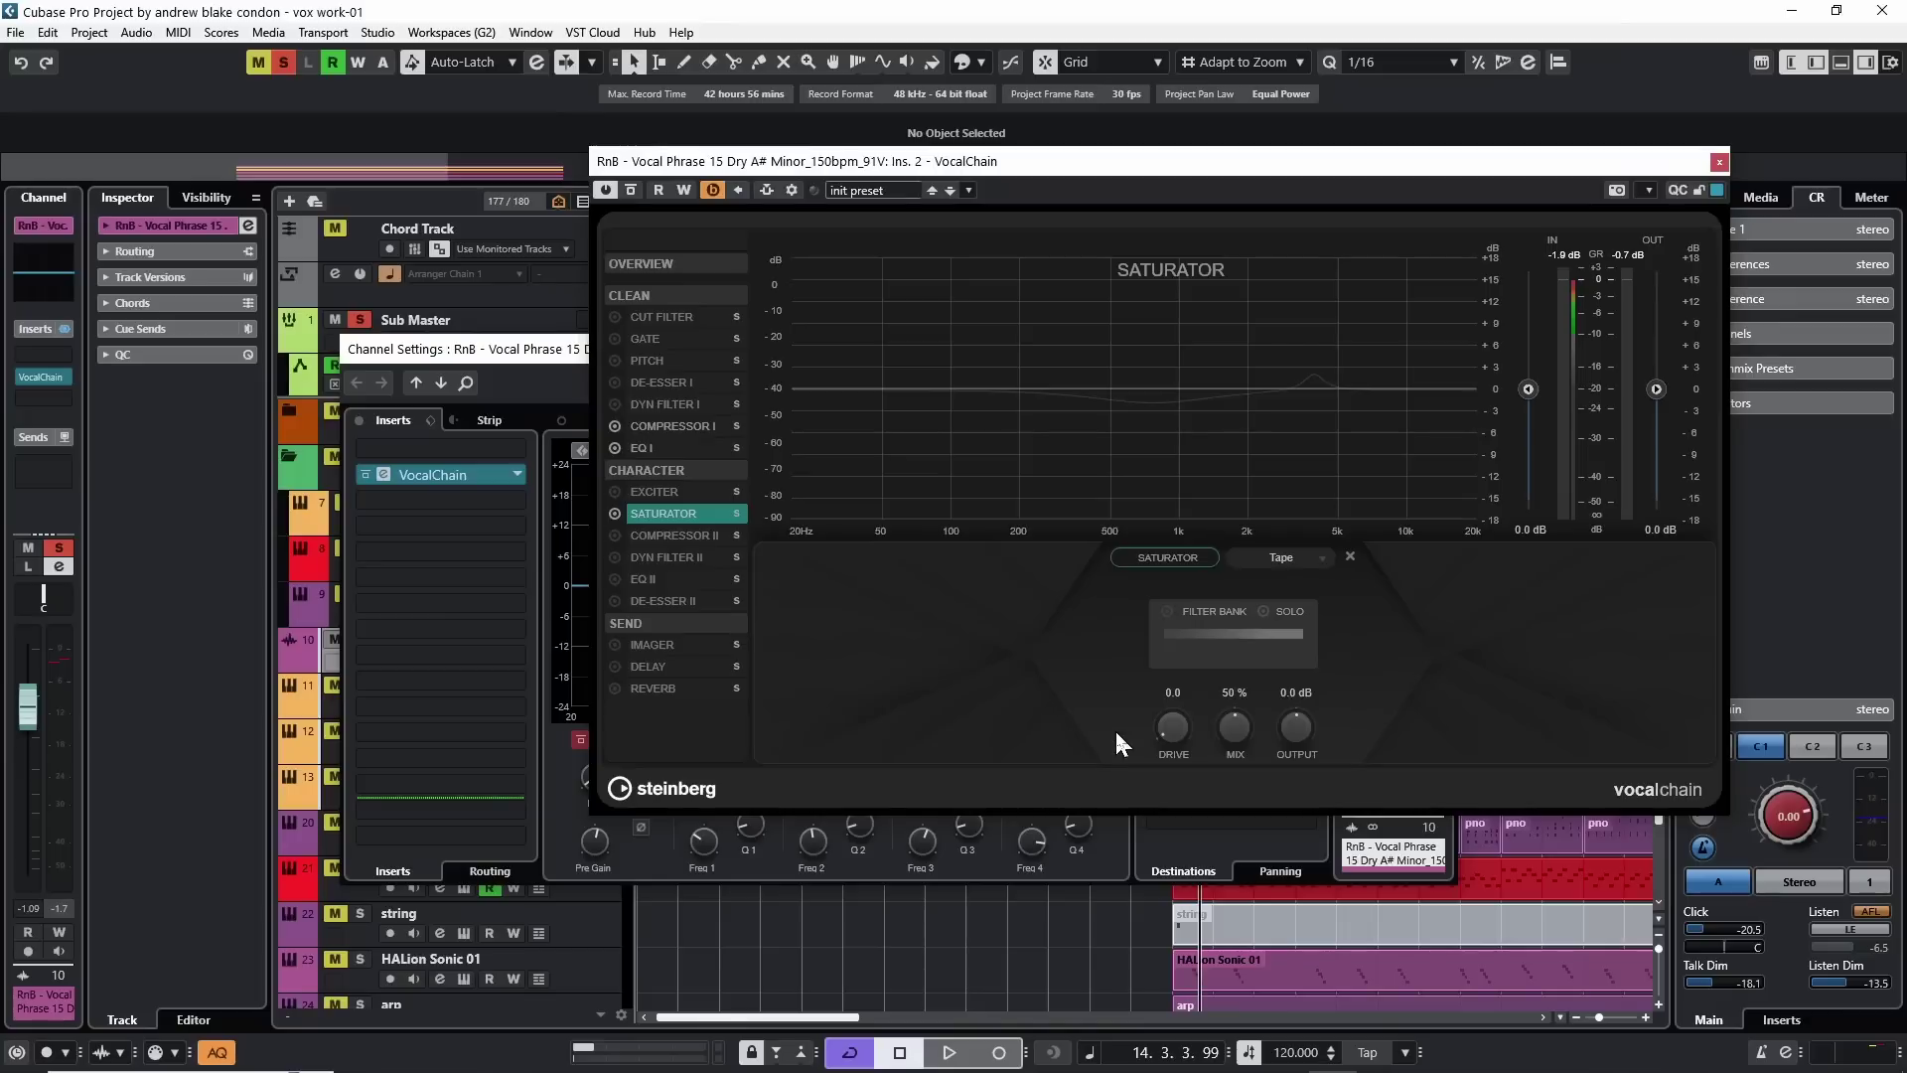
key("space")
left_click_drag(1174, 728, 1162, 462)
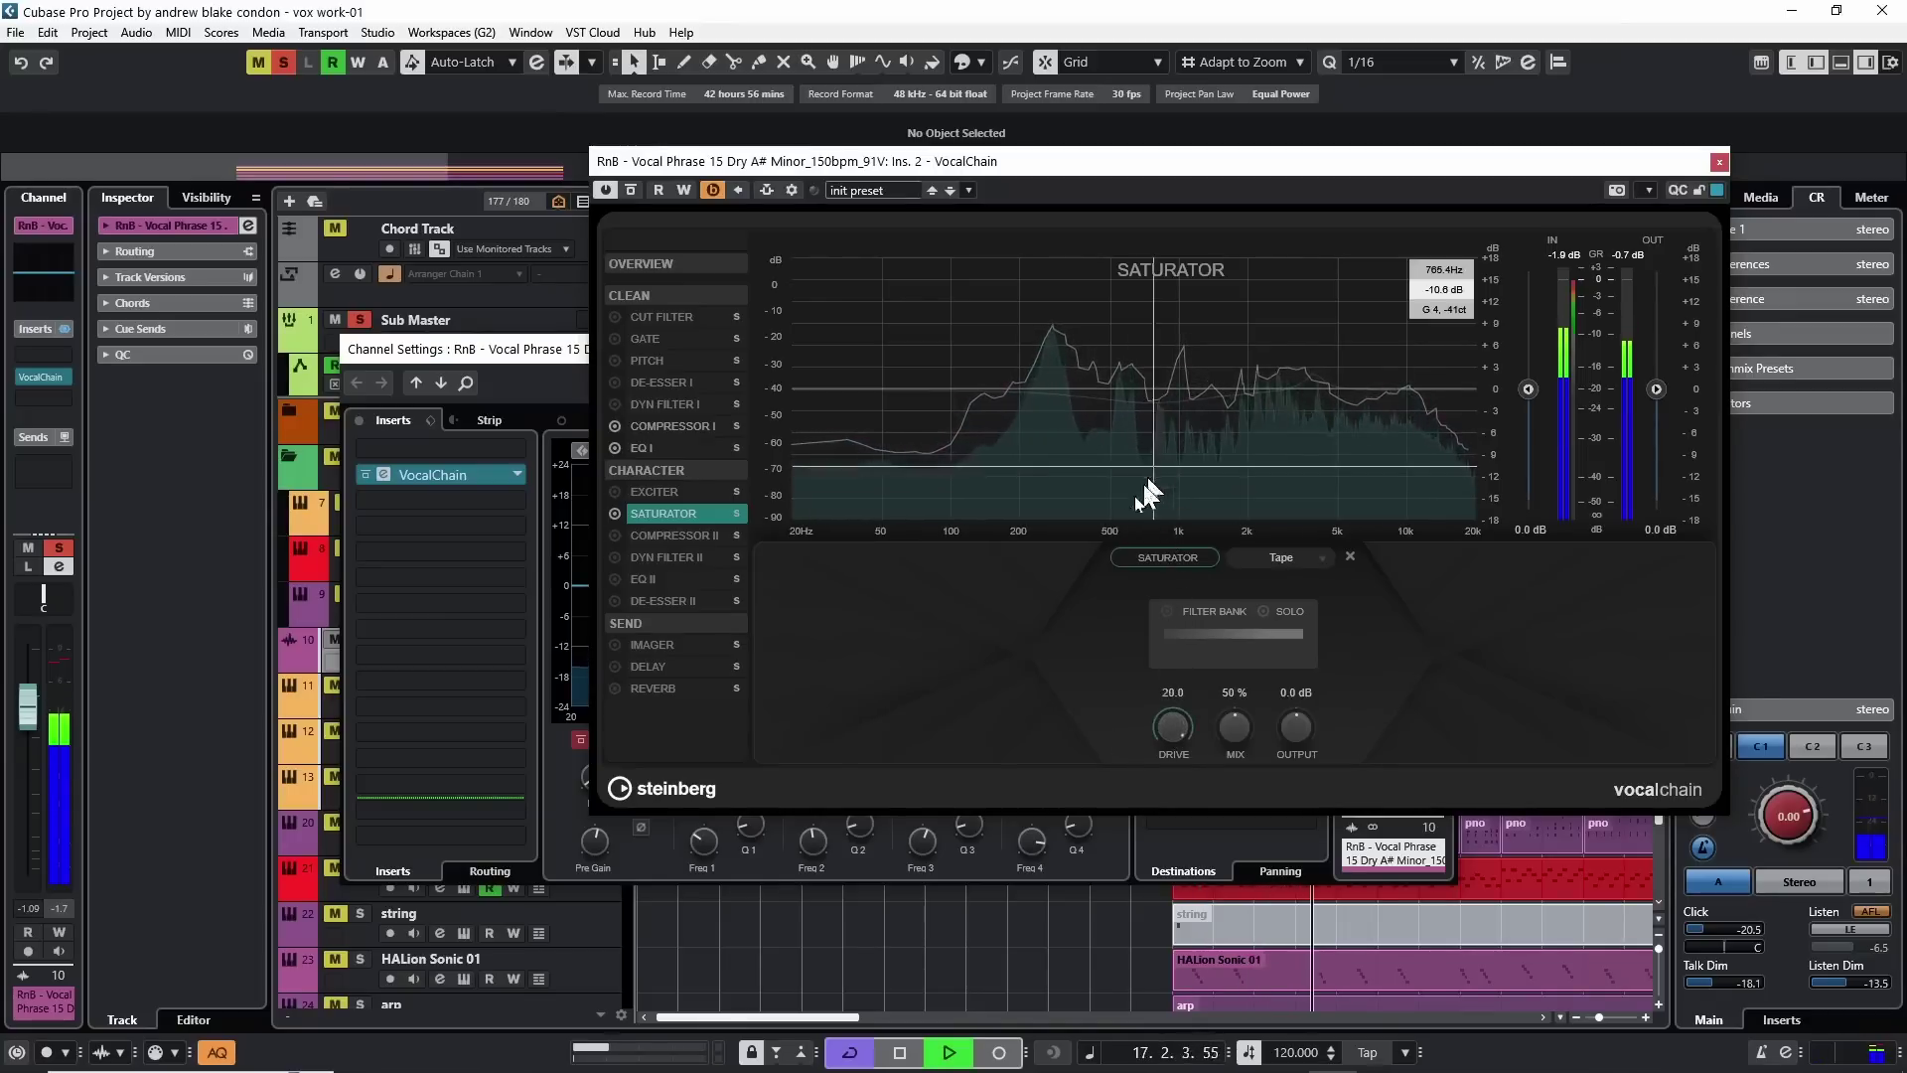
key("space")
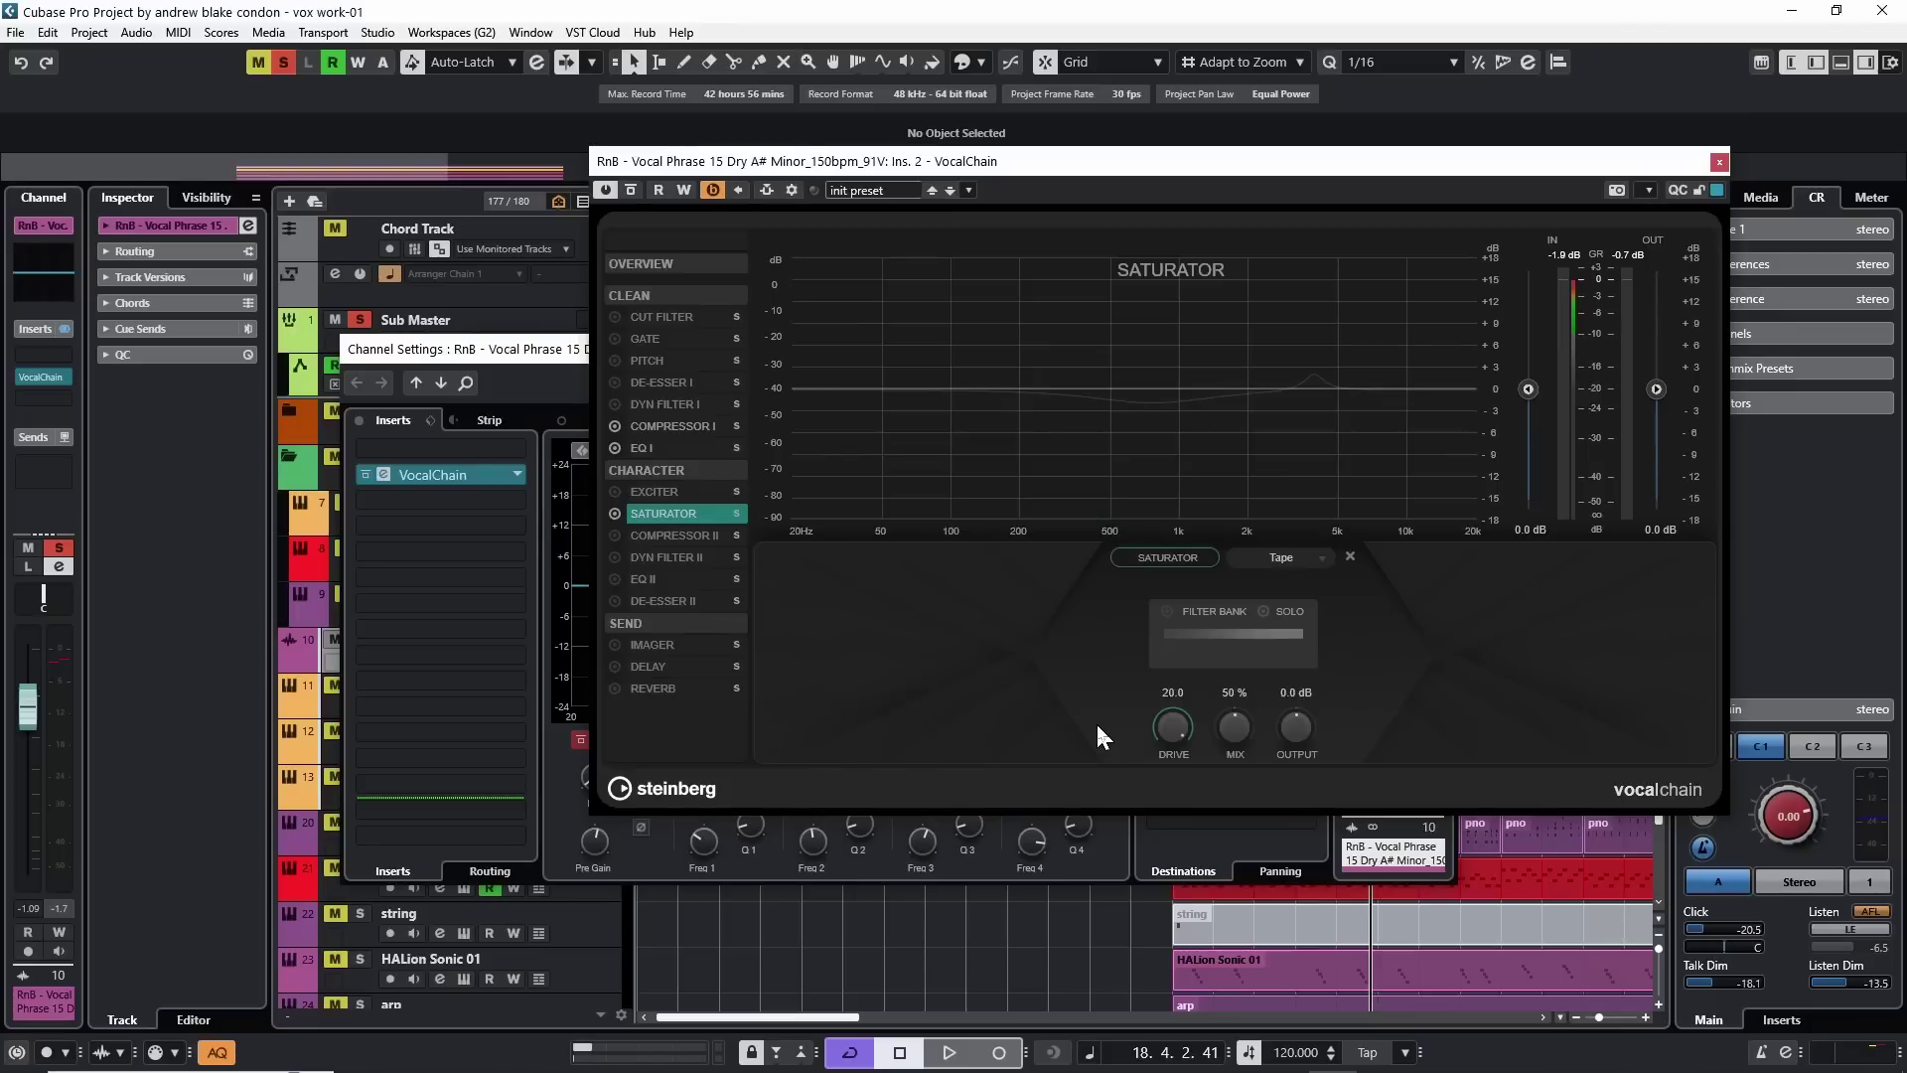
Compare the saturated vocal with VocalChain active and bypassed, leaving it active and playback stopped
key("space")
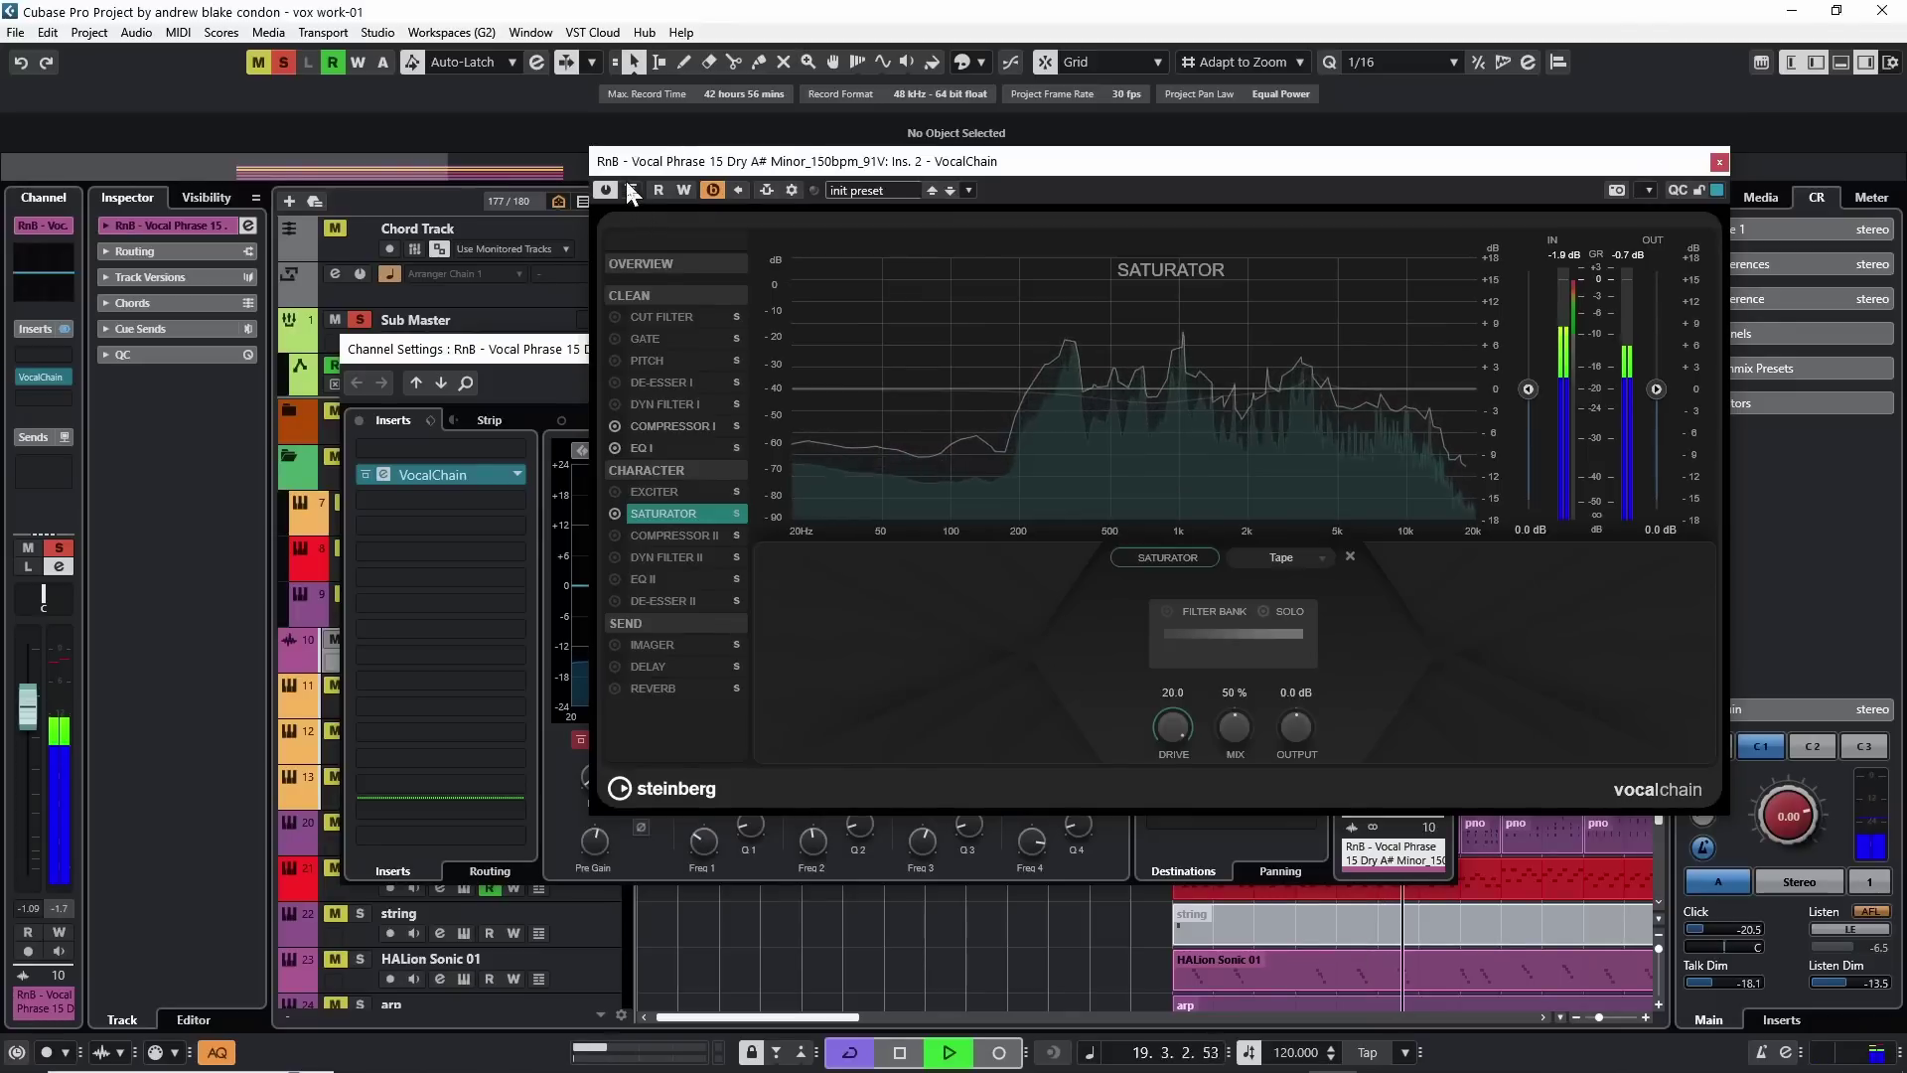
left_click(631, 190)
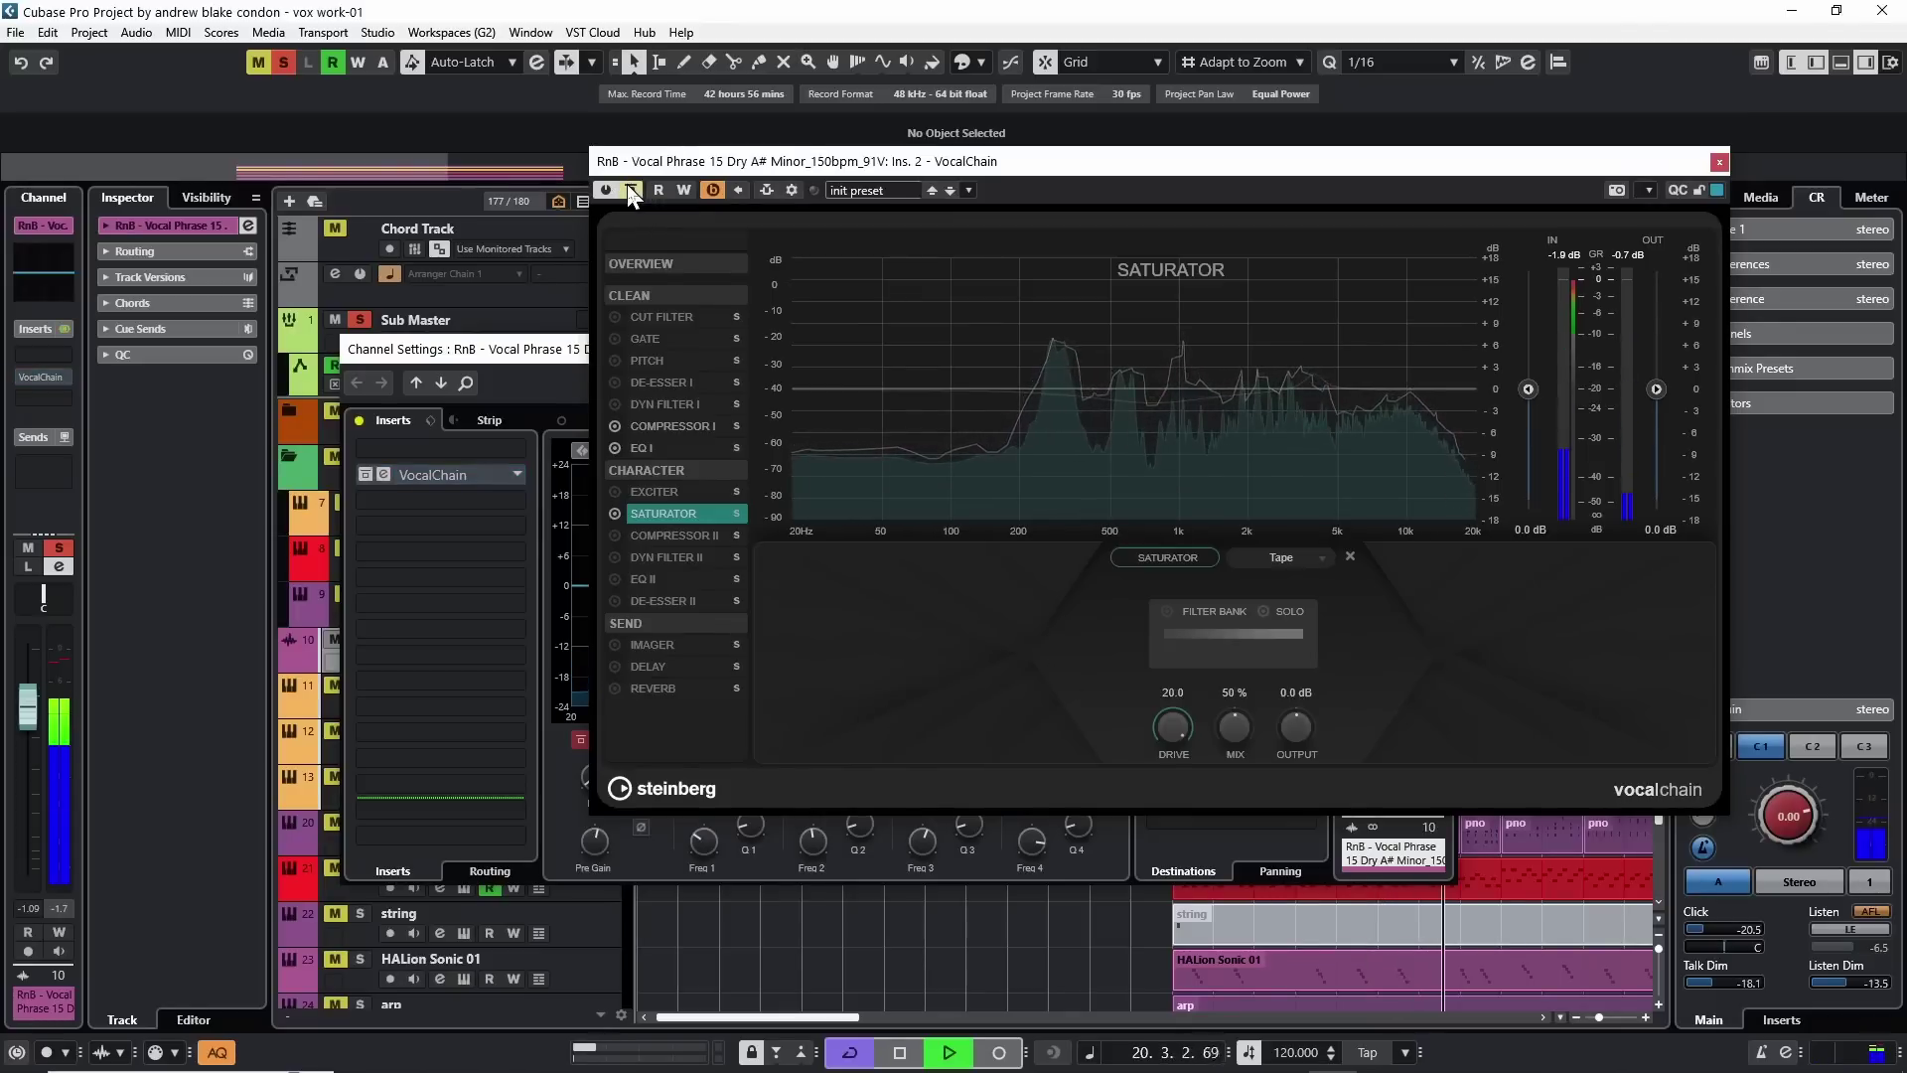
left_click(630, 190)
key("space")
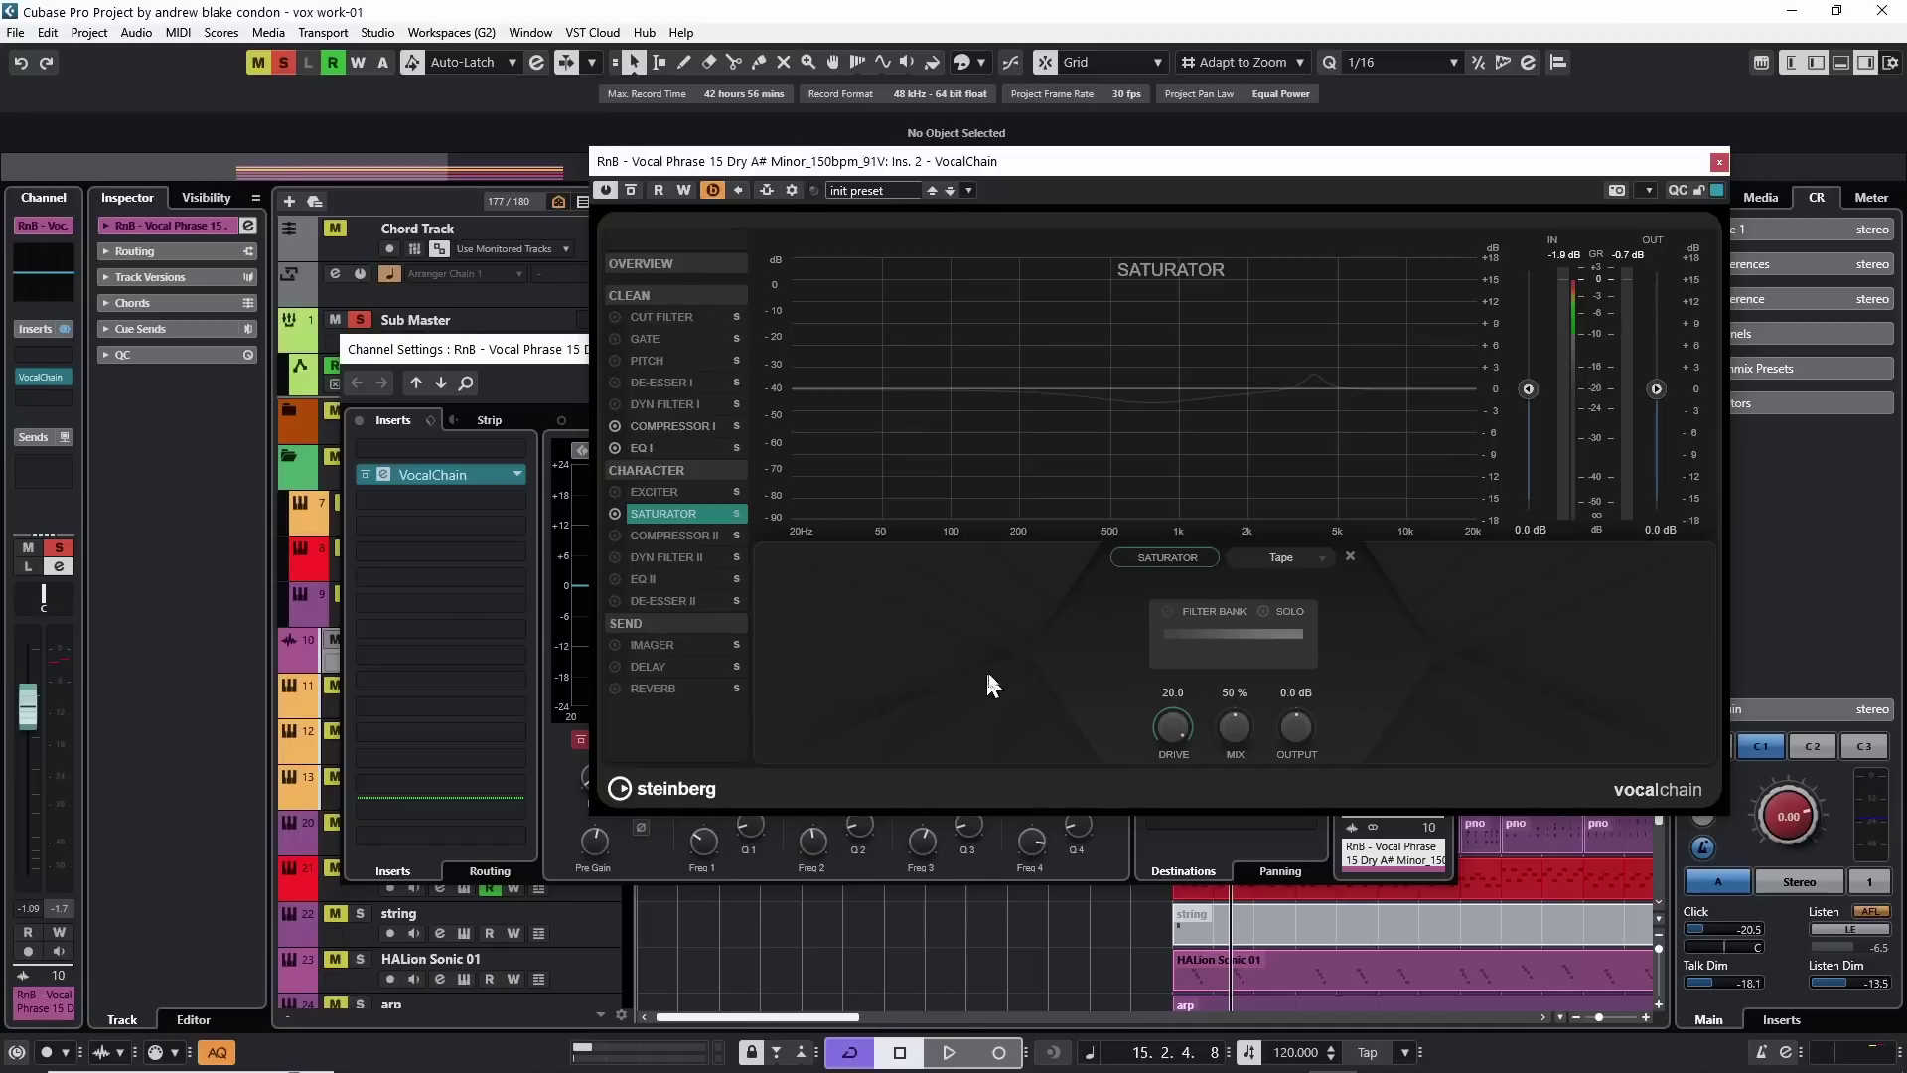
Try out the Saturator's filter bank by enabling it, shifting its frequency limits, and disabling it again
left_click(1168, 613)
left_click_drag(1205, 632, 1420, 660)
left_click_drag(1263, 636, 1304, 633)
left_click(1166, 611)
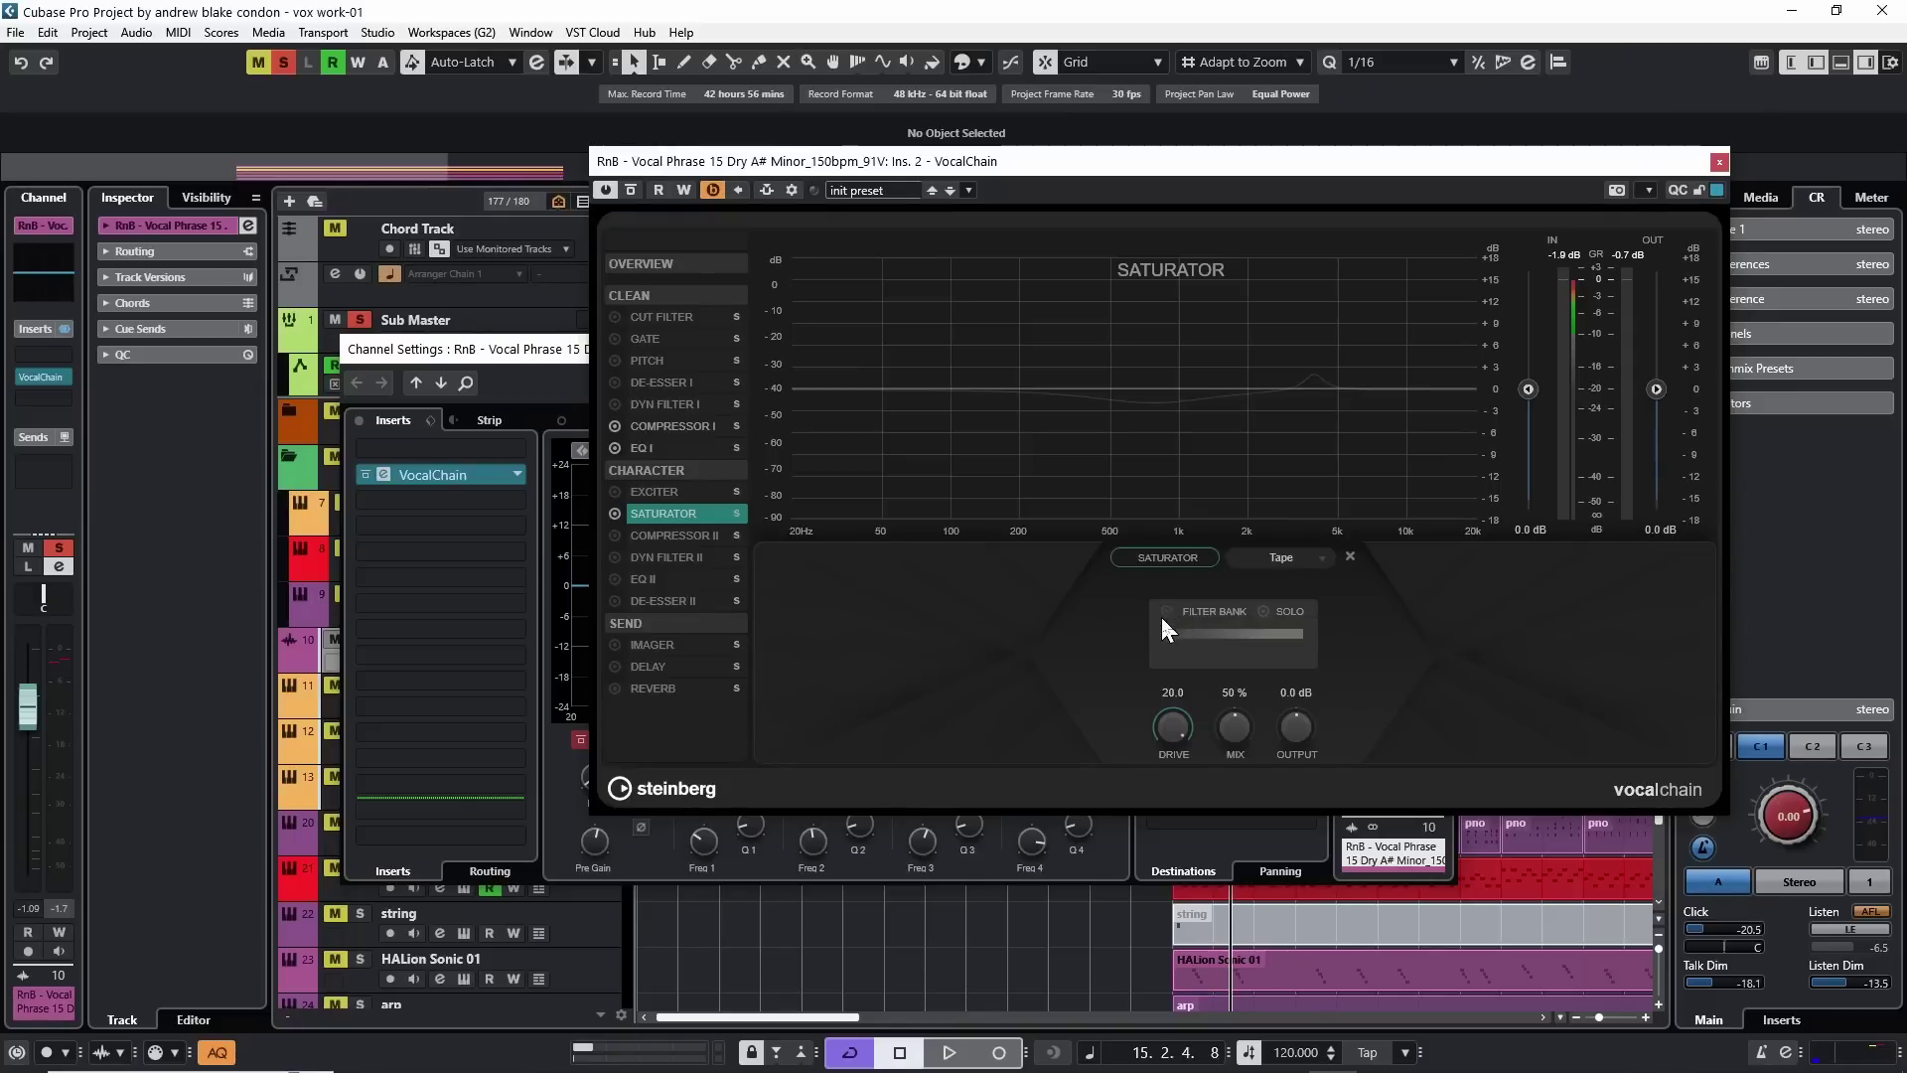
Enable the Saturator's filter bank during playback, sweep its frequency limits, and return them to 20 Hz and 20.00 kHz
key("space")
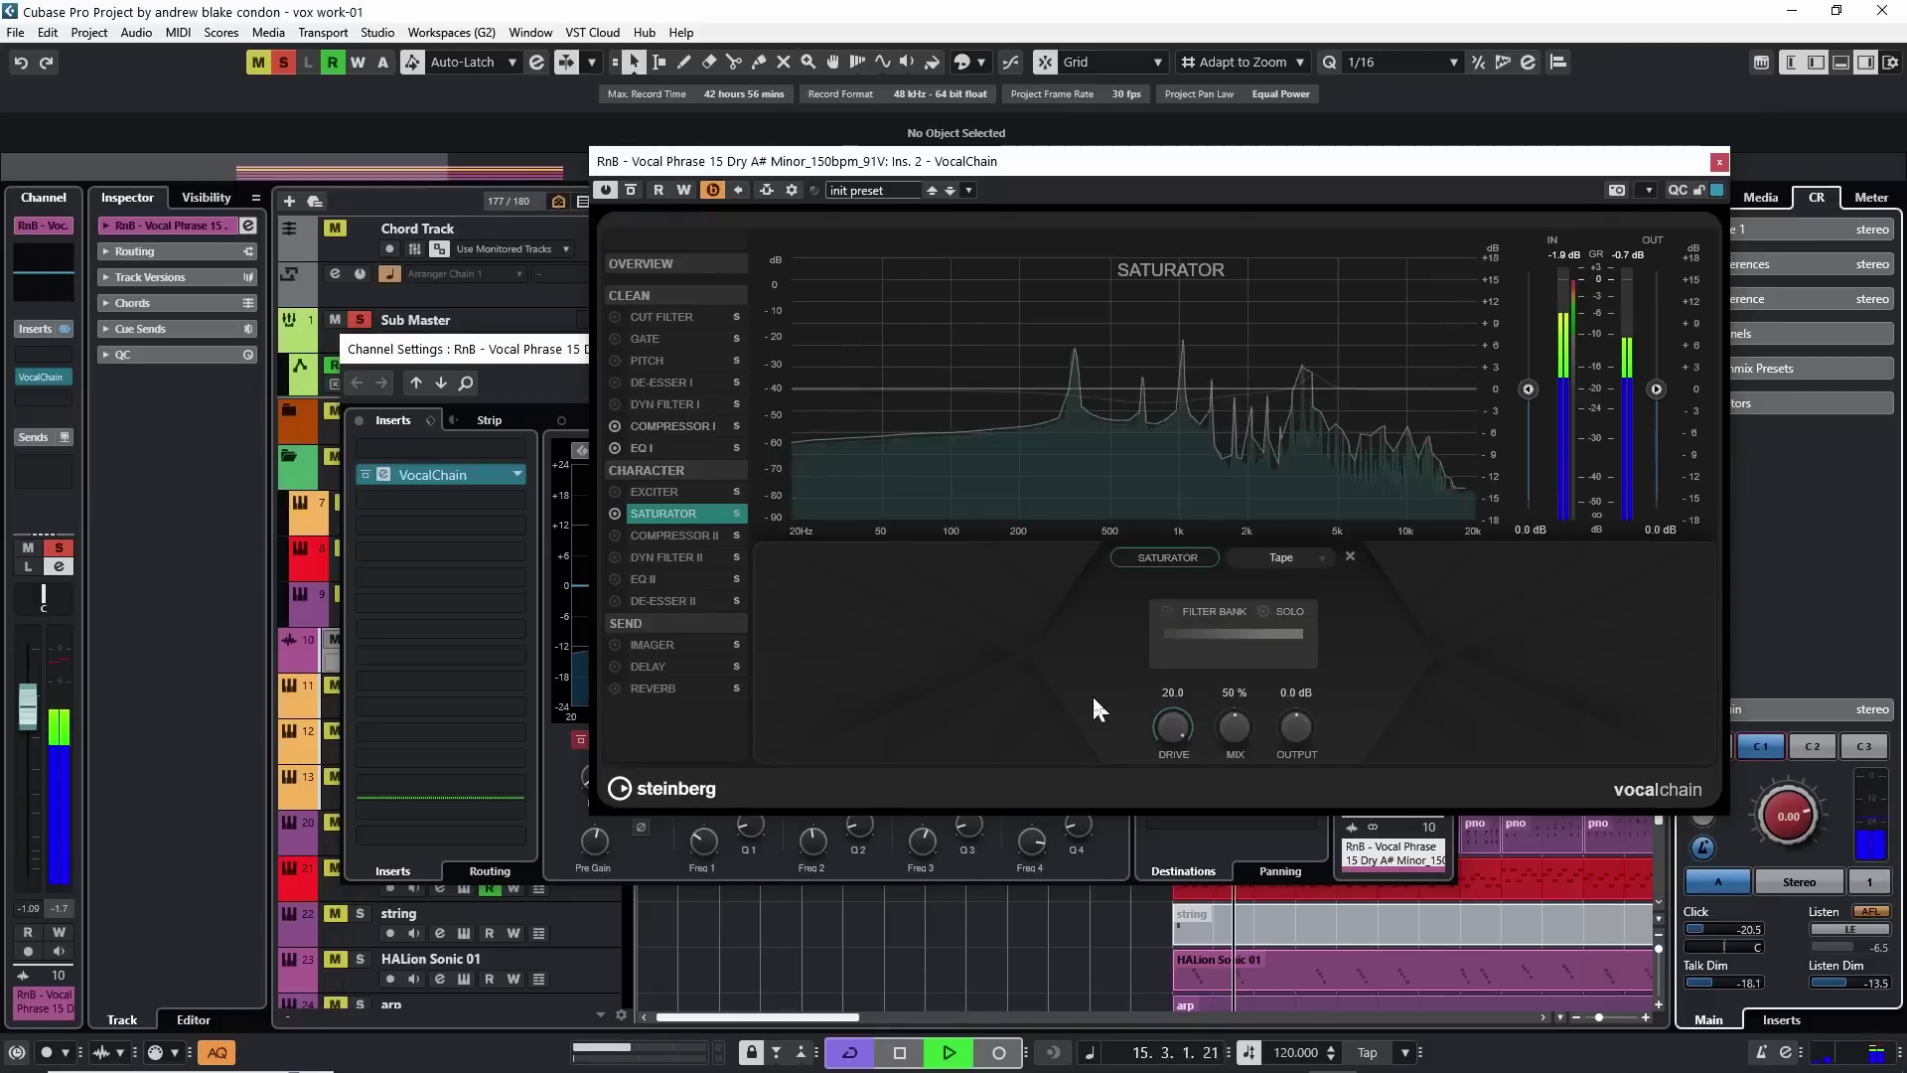
left_click(1165, 612)
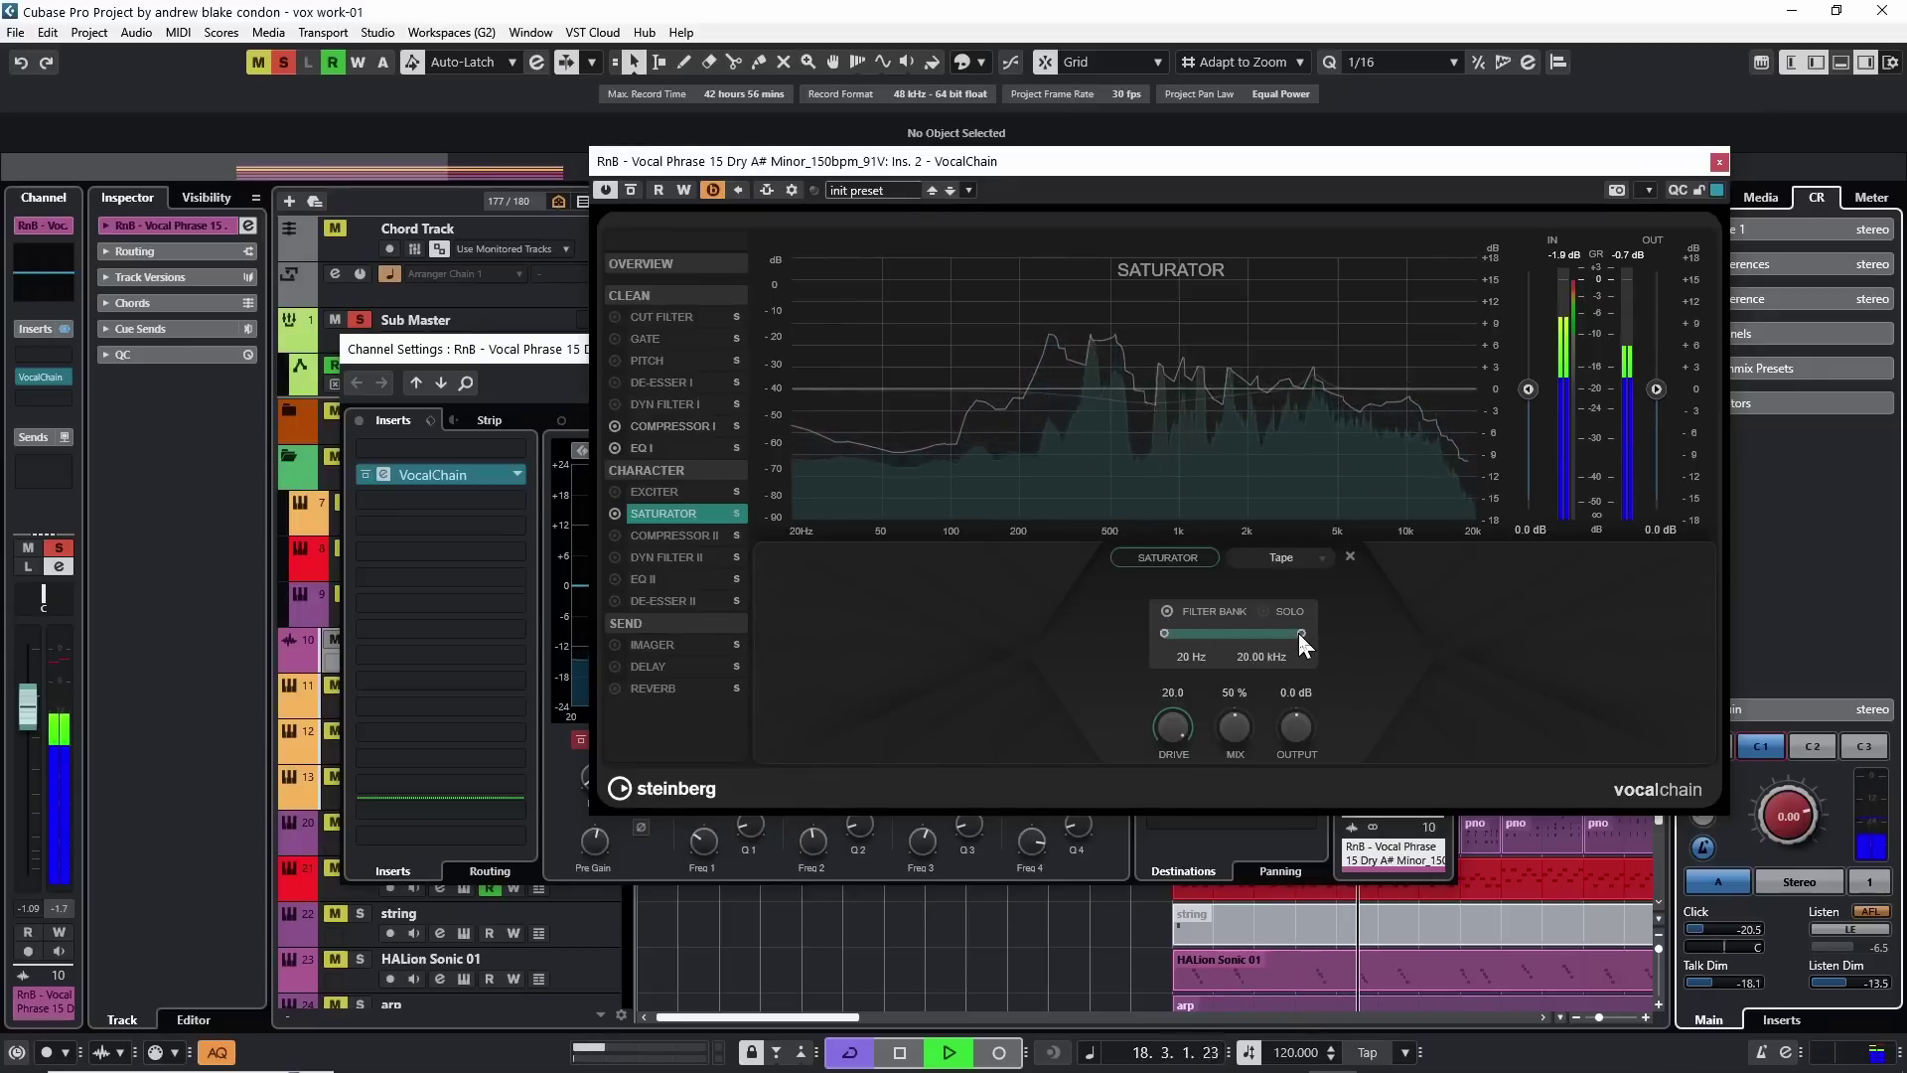
left_click_drag(1301, 633, 1147, 651)
key("space")
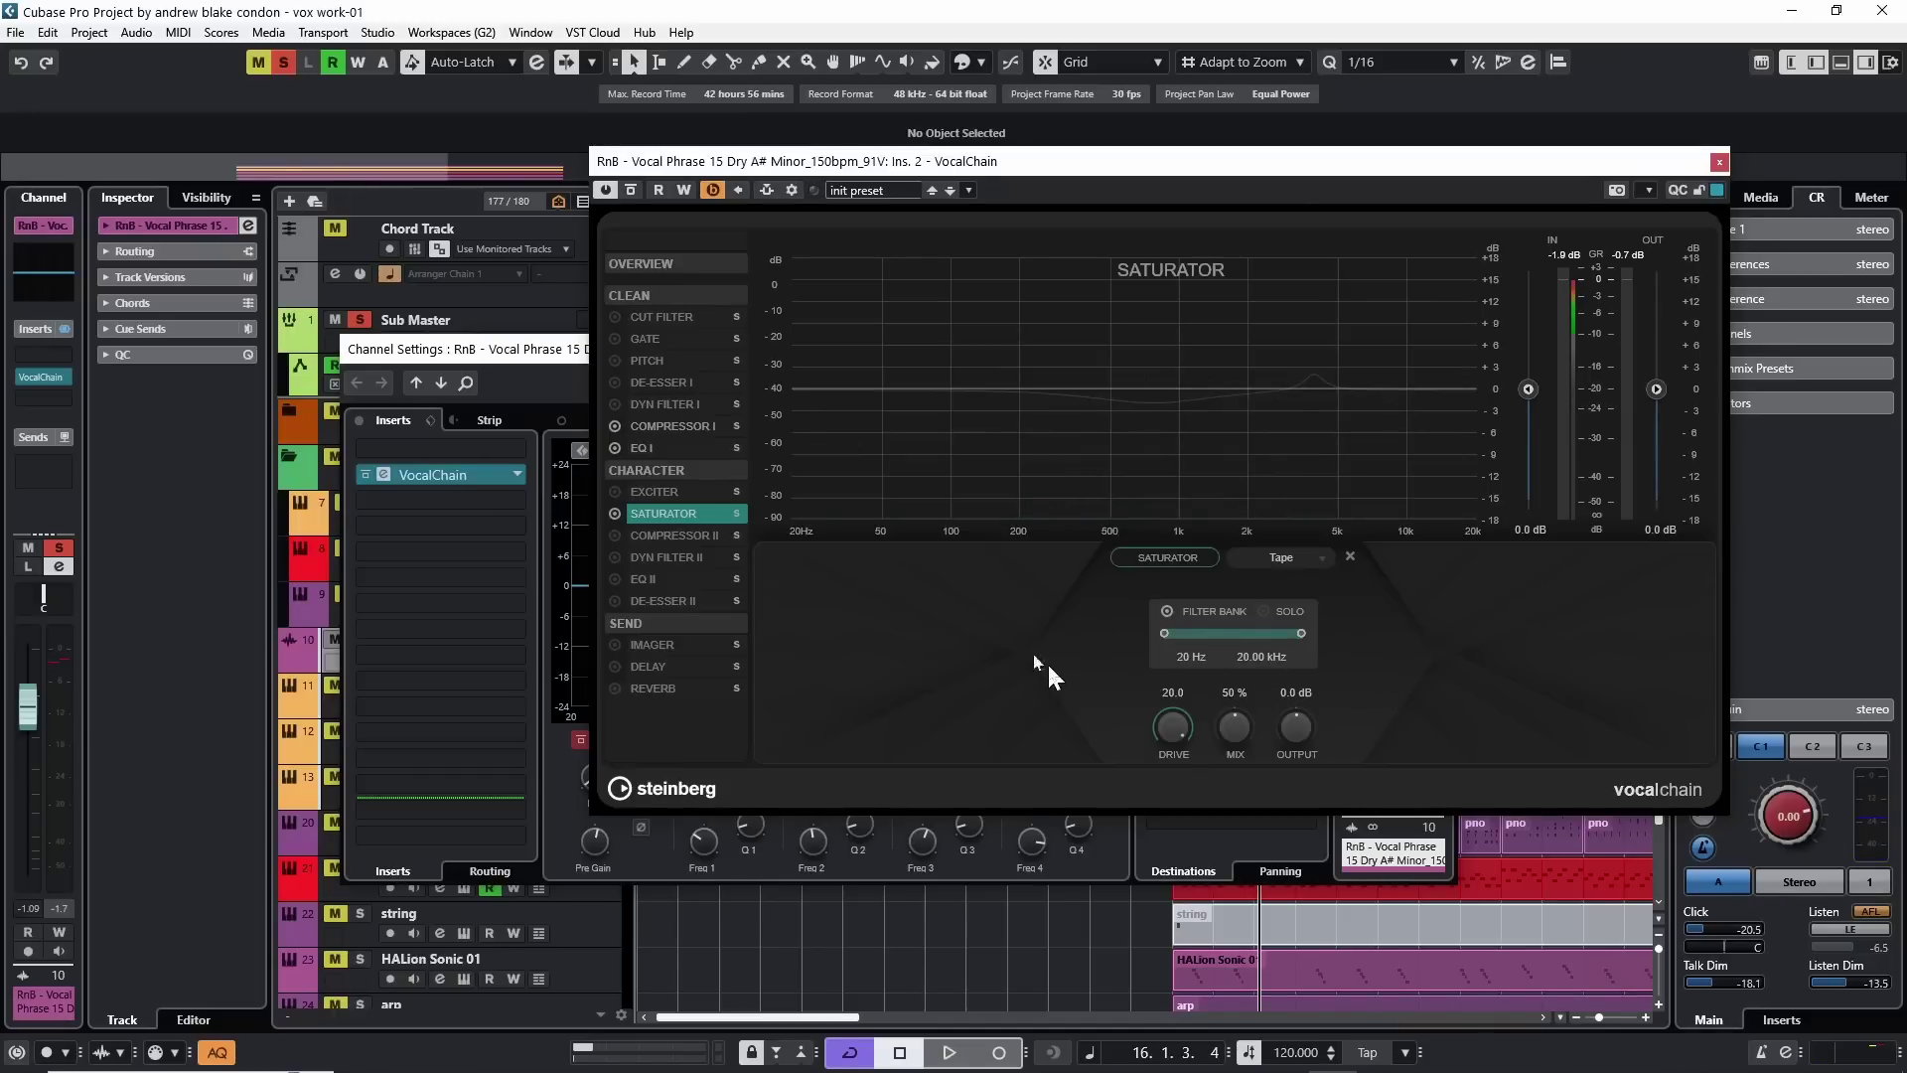
Solo the Saturator's filter bank and audition ranges from 2.06 kHz to 20.00 kHz and from 115 Hz to 807 Hz
key("space")
left_click(1263, 612)
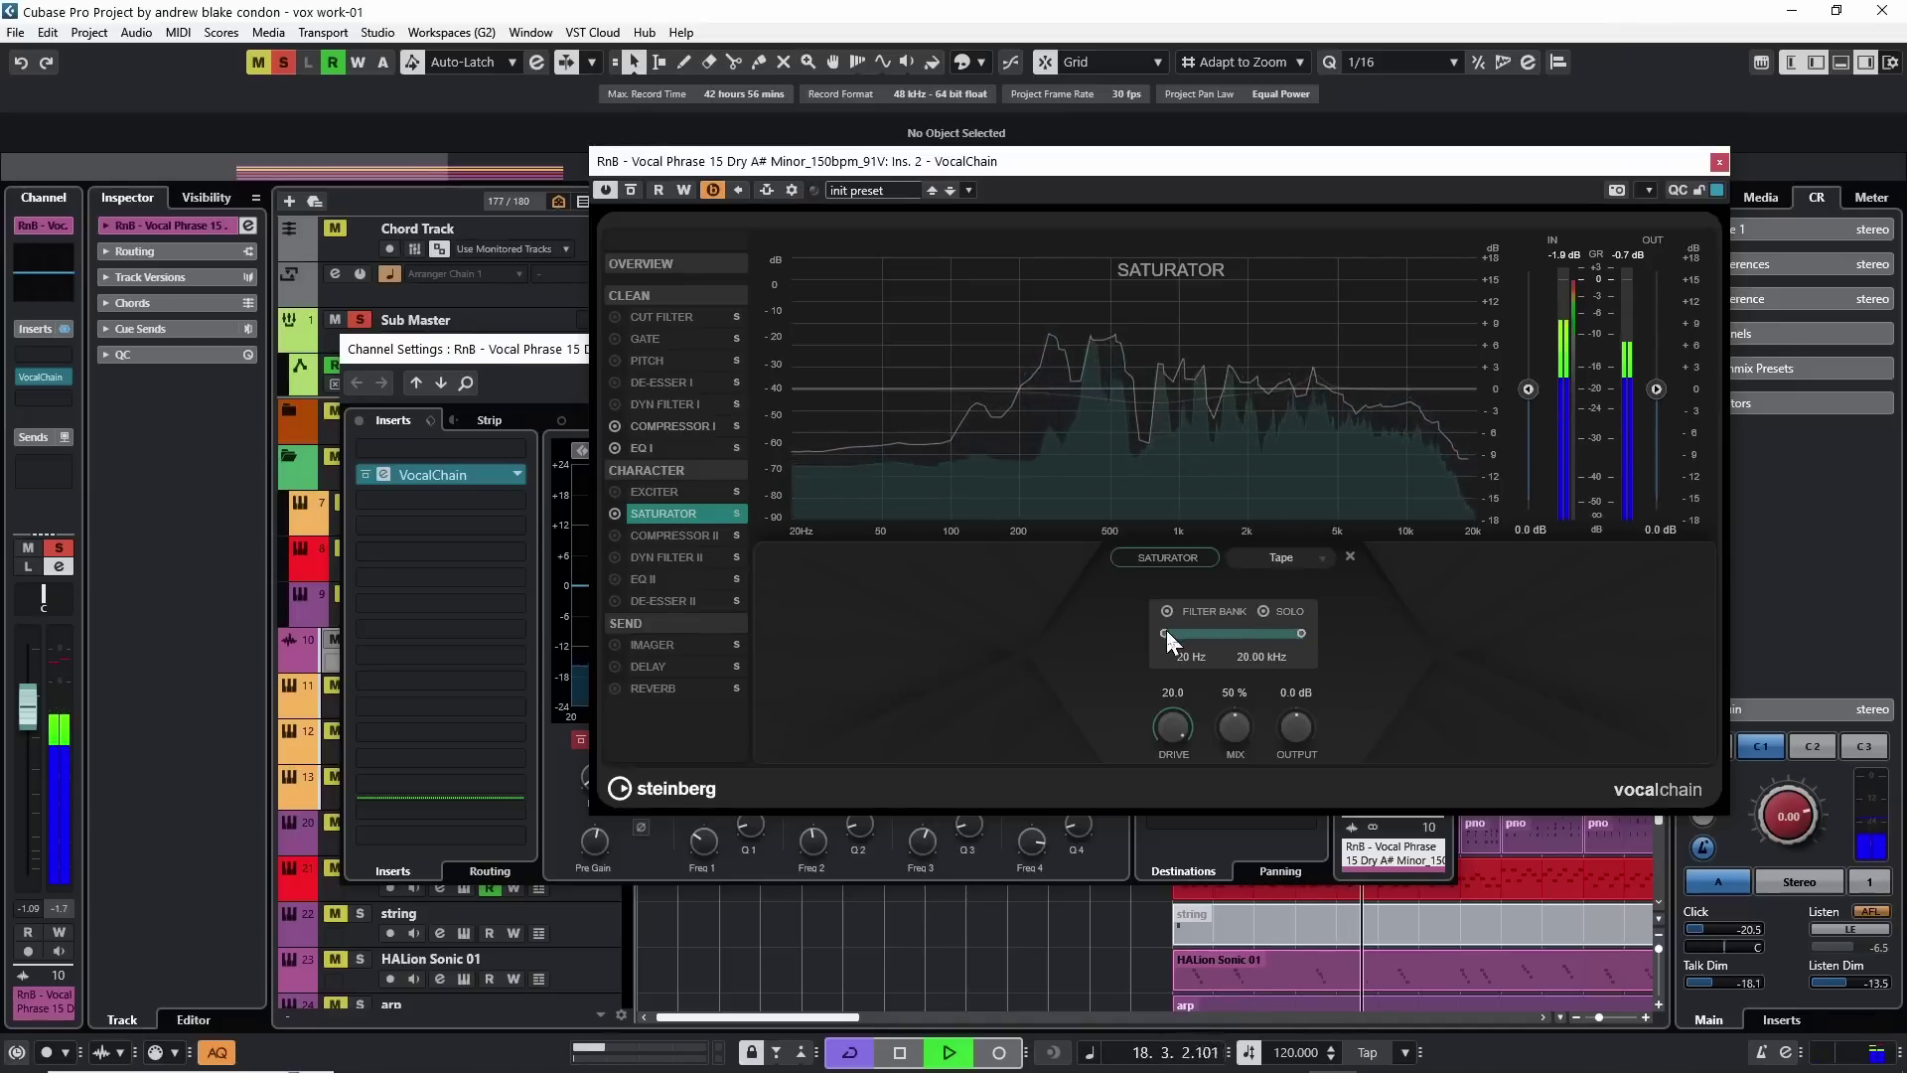
left_click_drag(1166, 630, 1265, 634)
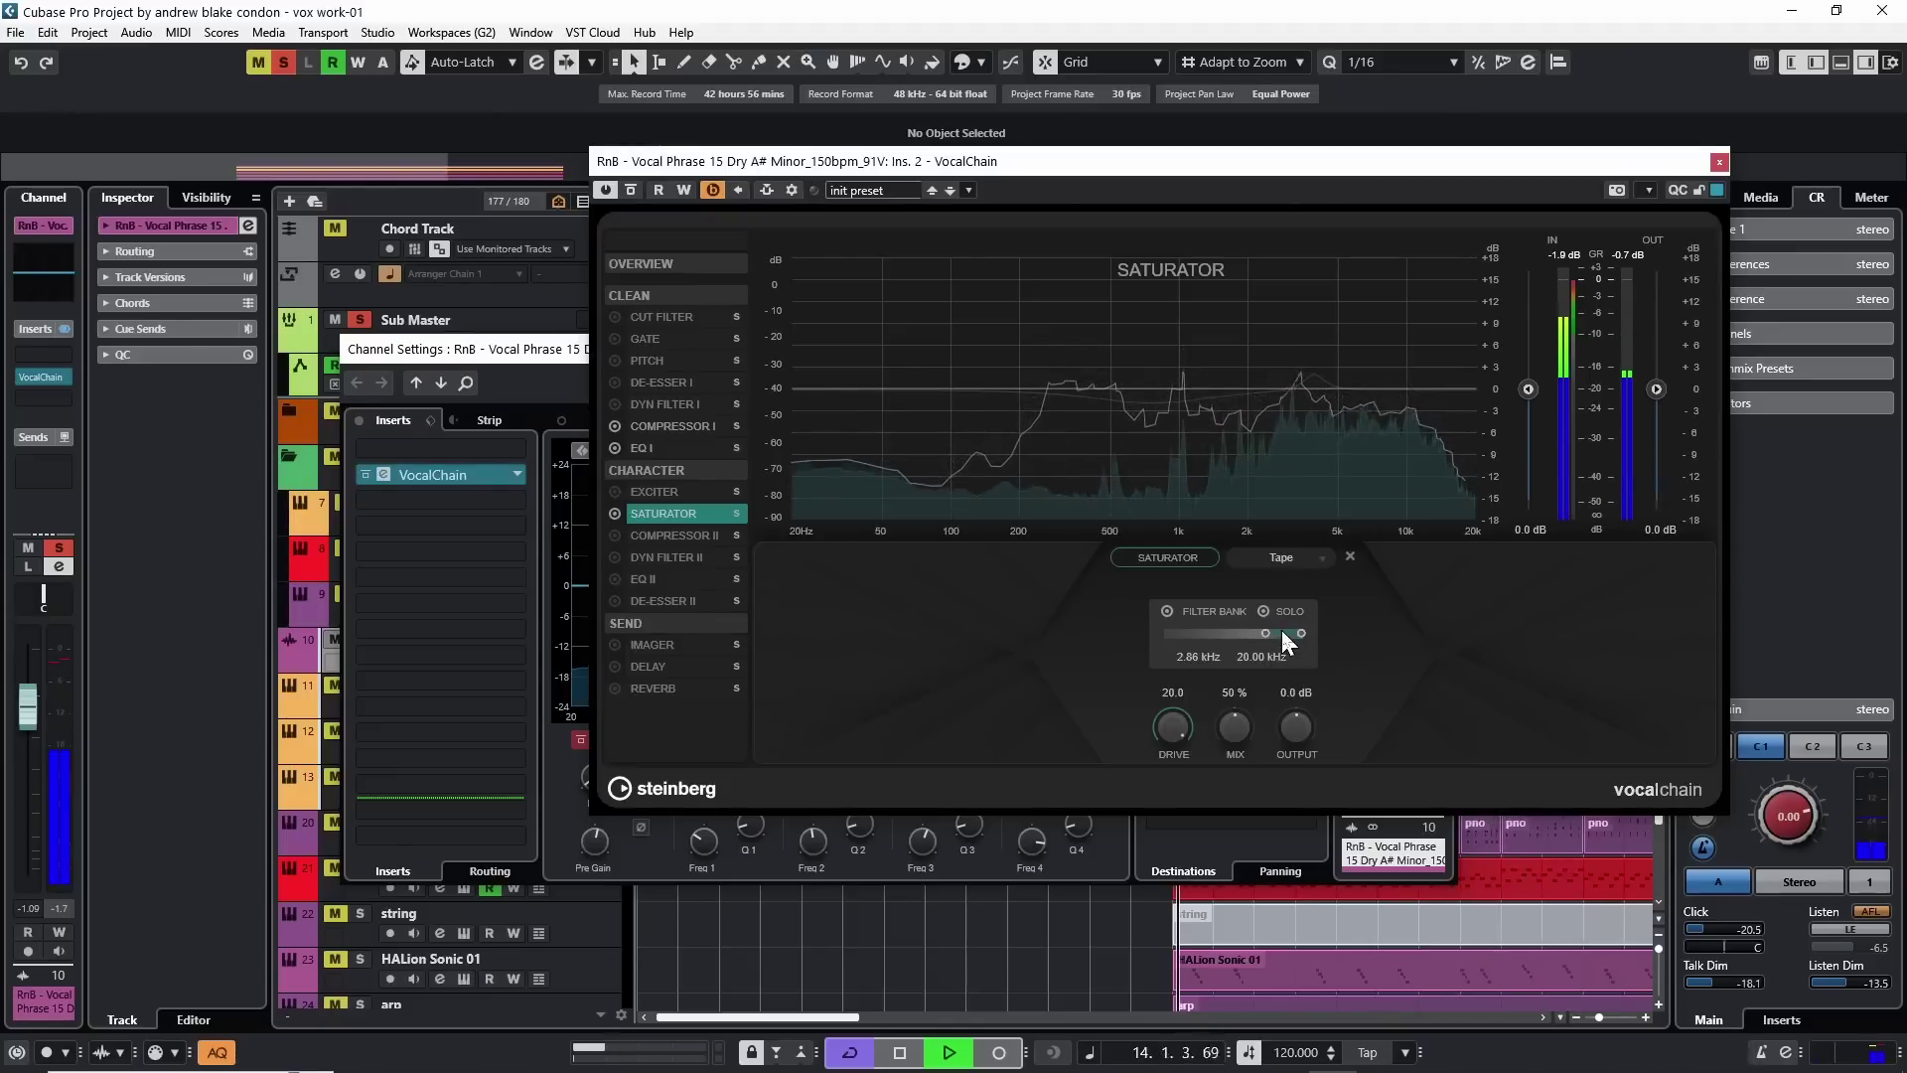
left_click_drag(1281, 630, 1183, 645)
key("space")
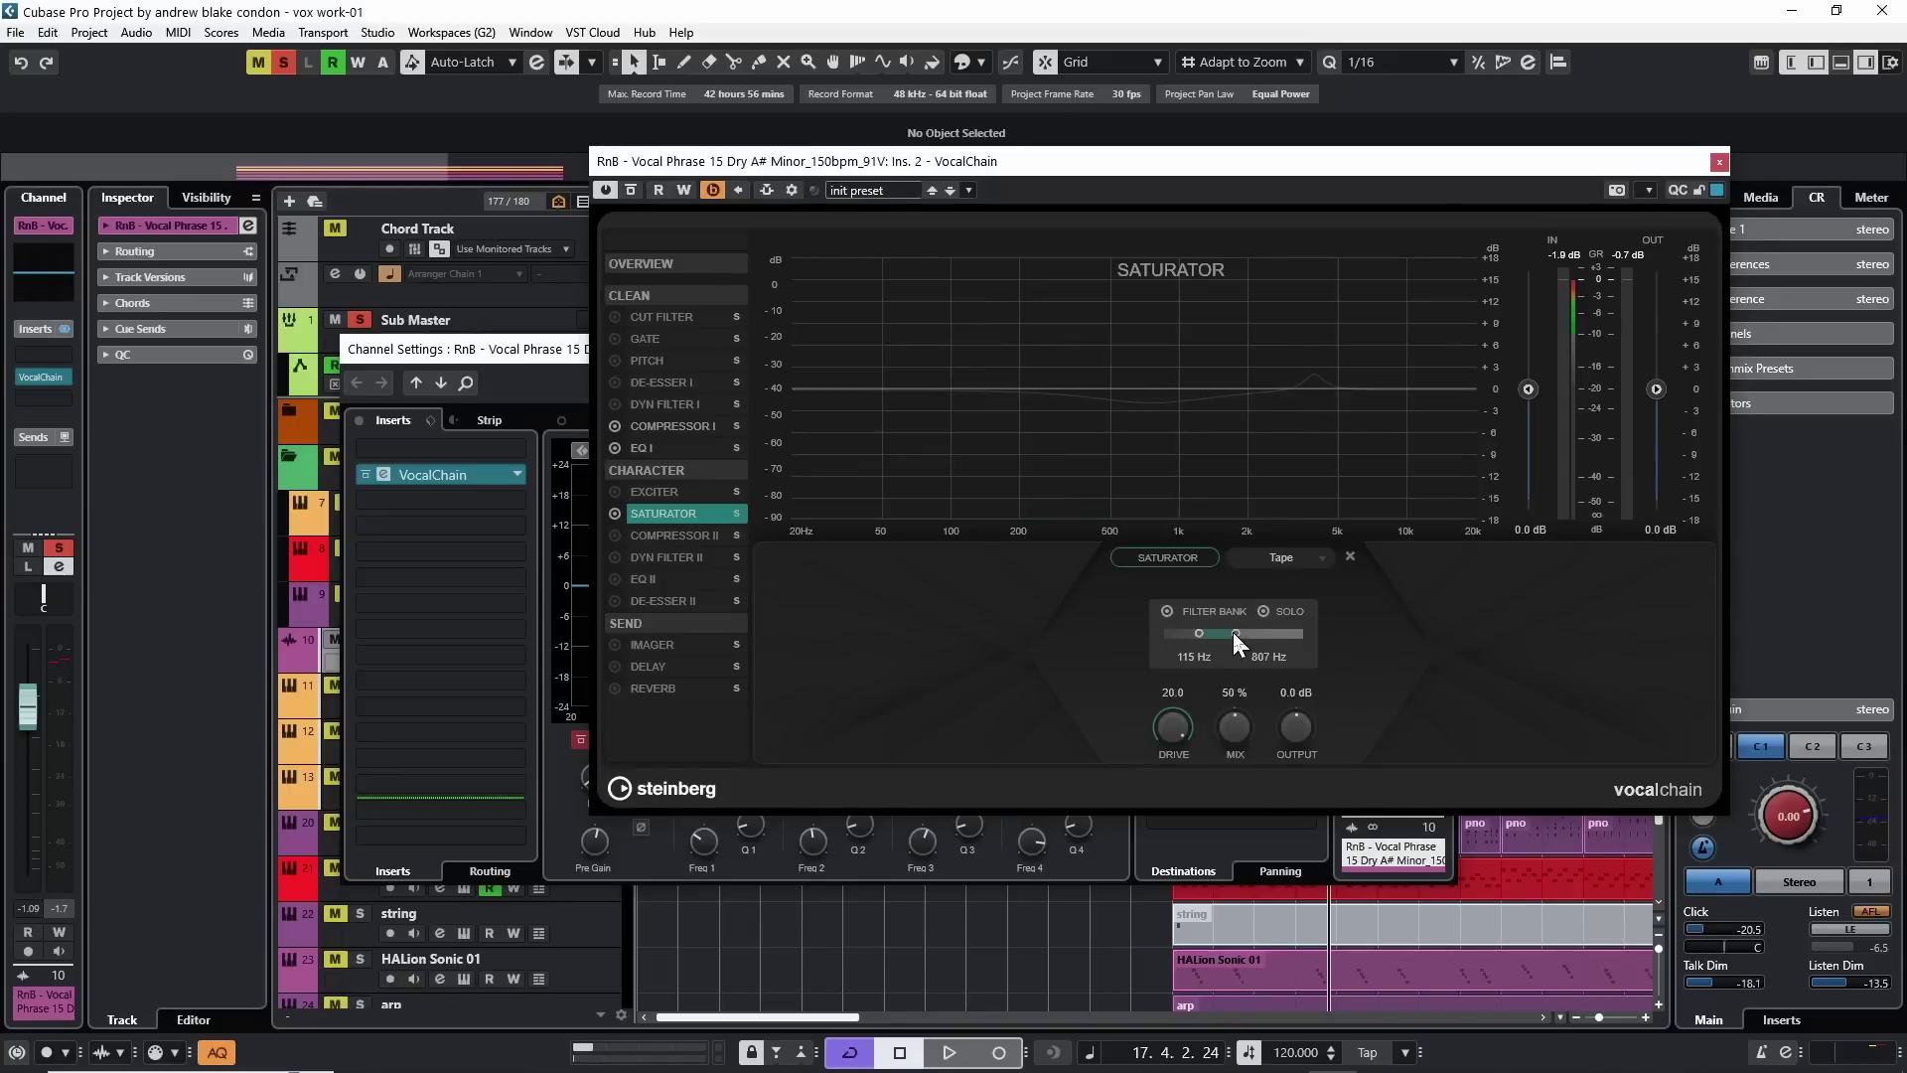
Set the Saturator's filter bank range to 2.35 kHz–20.00 kHz, switch off its solo, and audition the vocal
key("space")
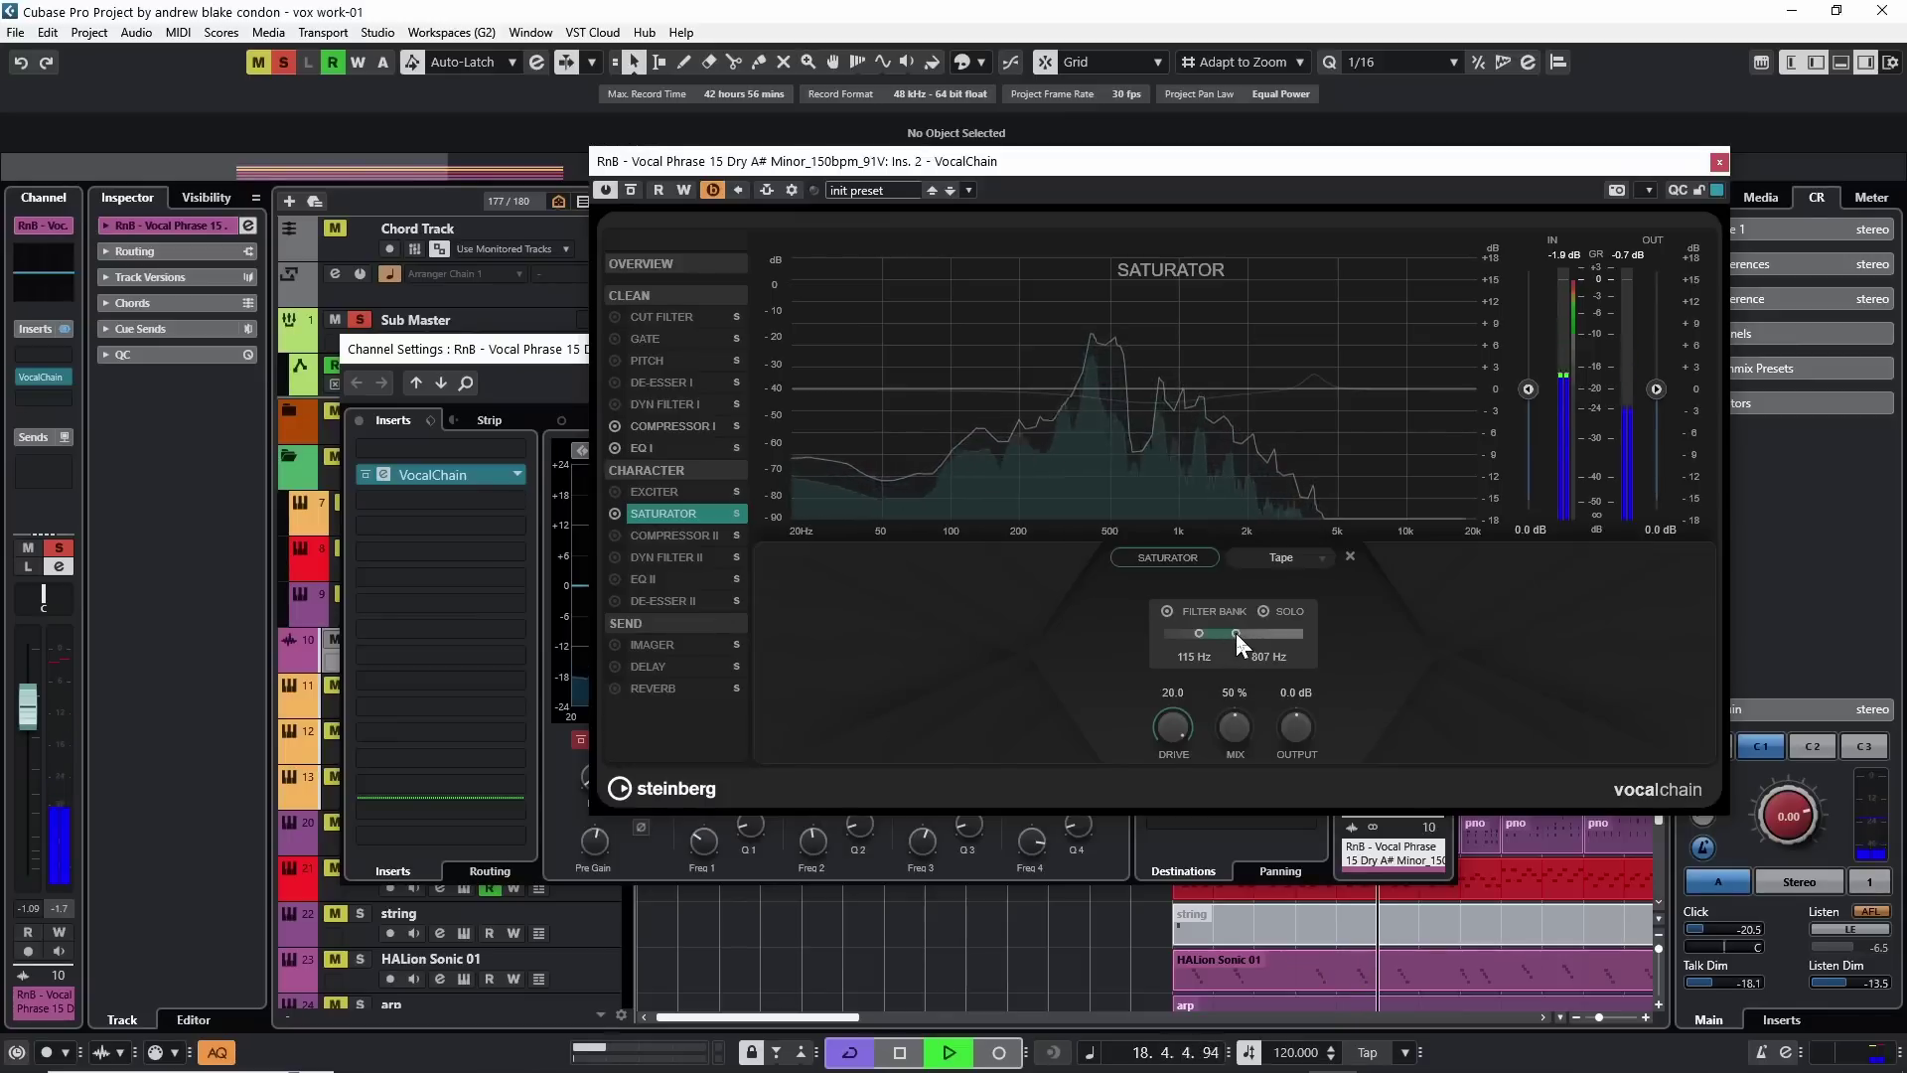
left_click_drag(1236, 633, 1140, 641)
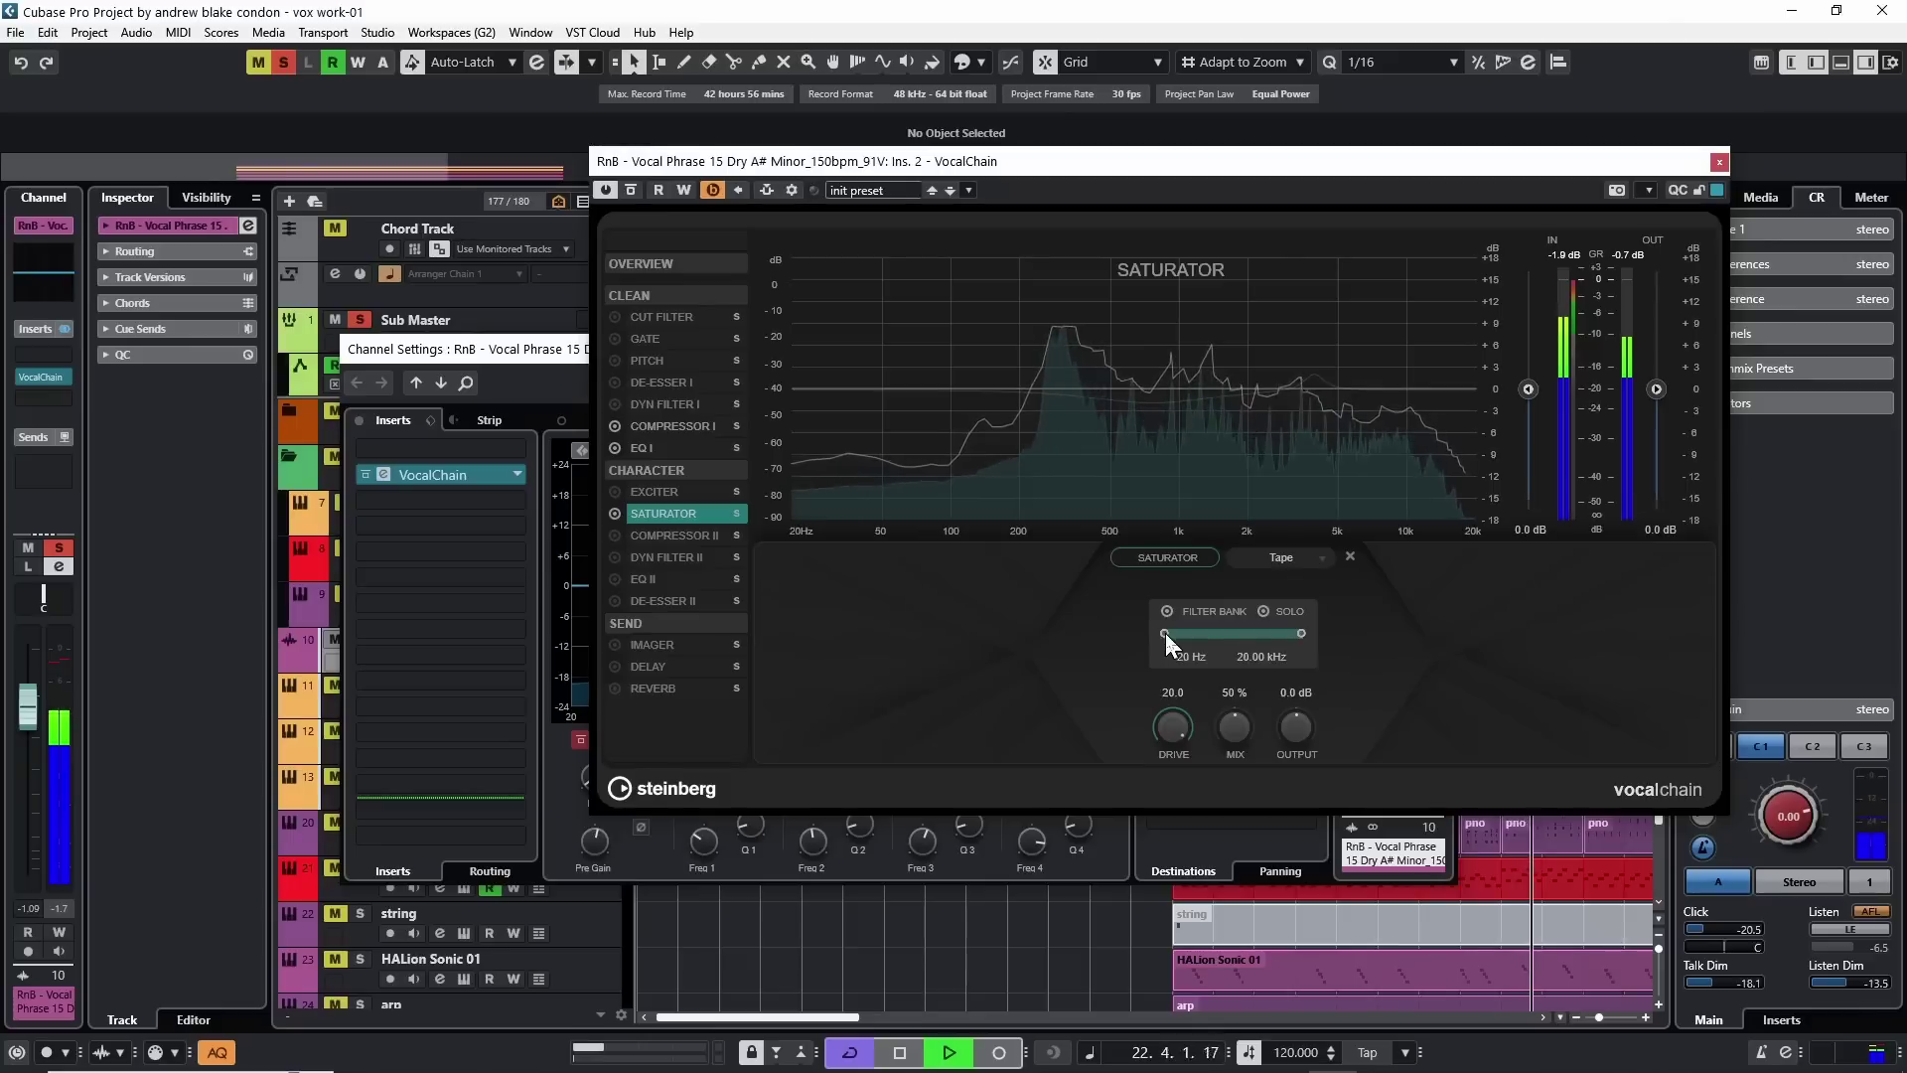
left_click_drag(1165, 633, 1267, 646)
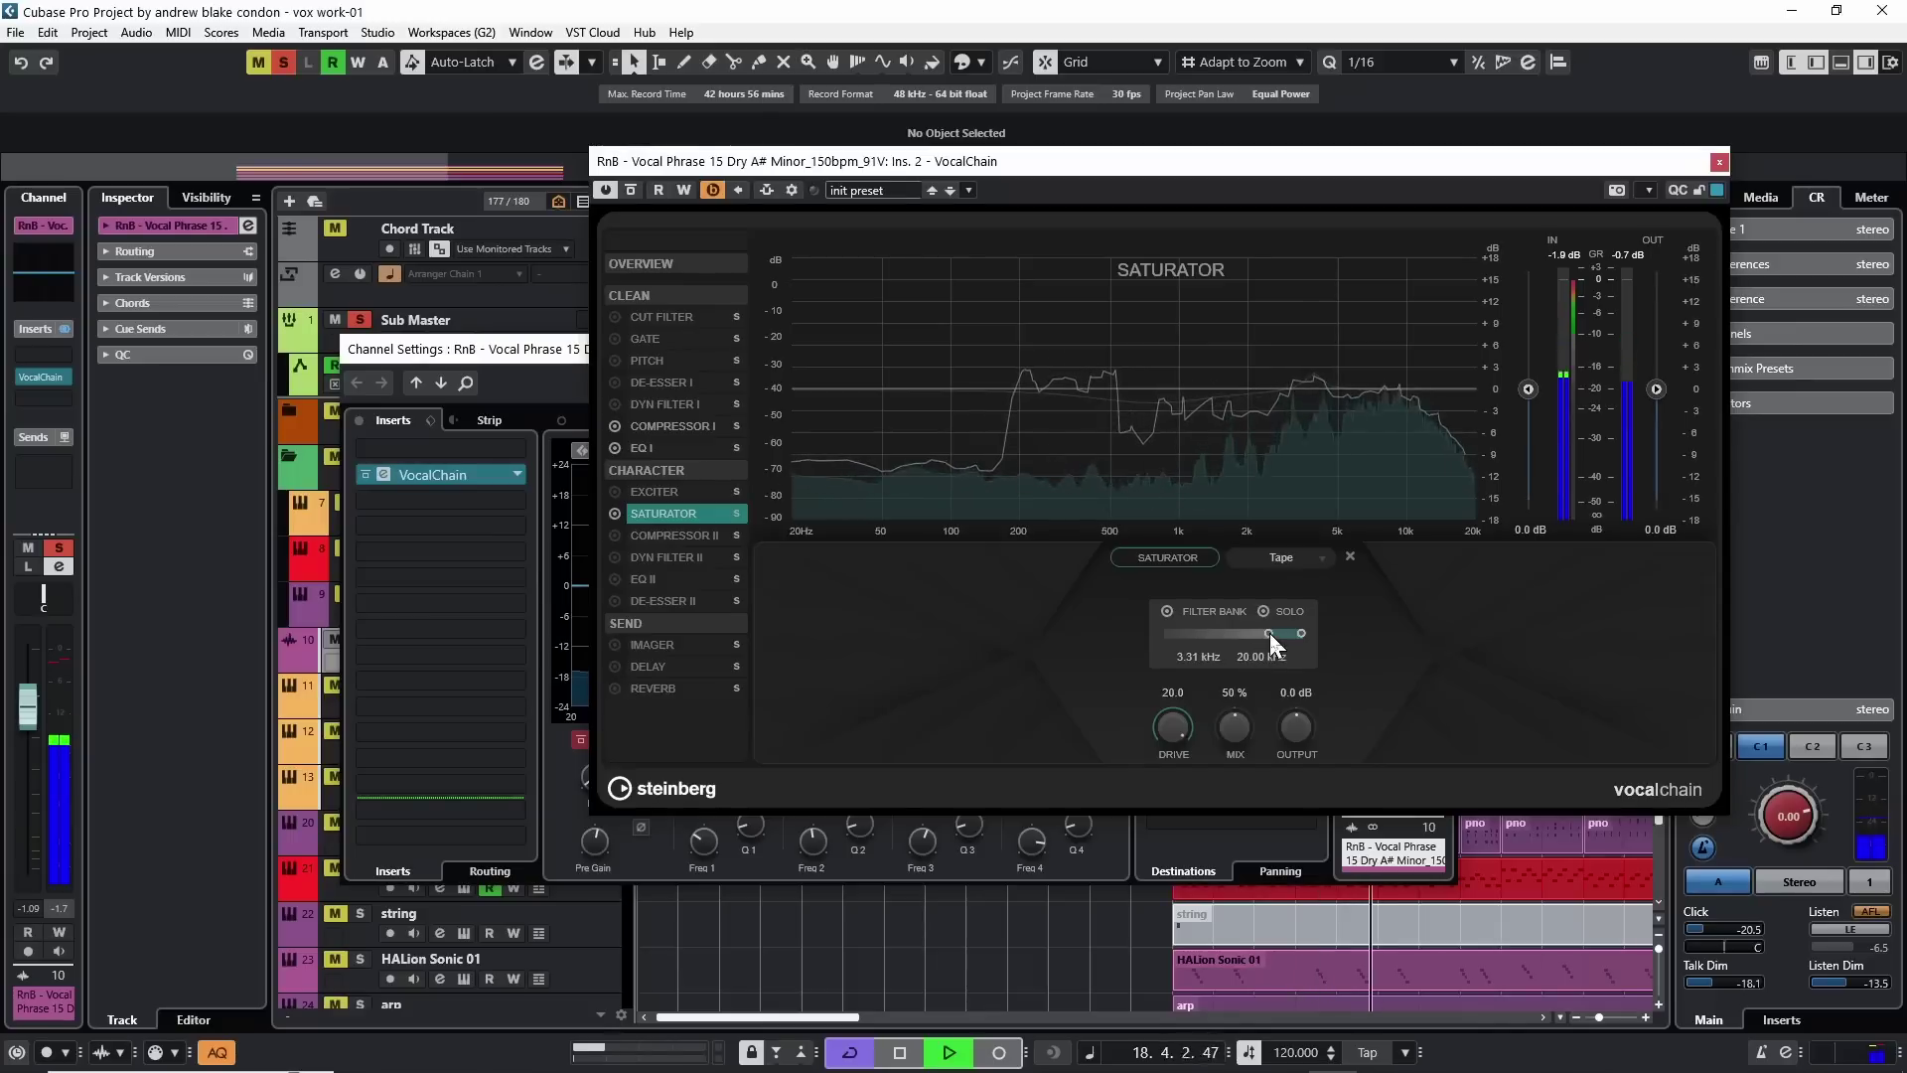
left_click_drag(1269, 634, 1257, 640)
key("space")
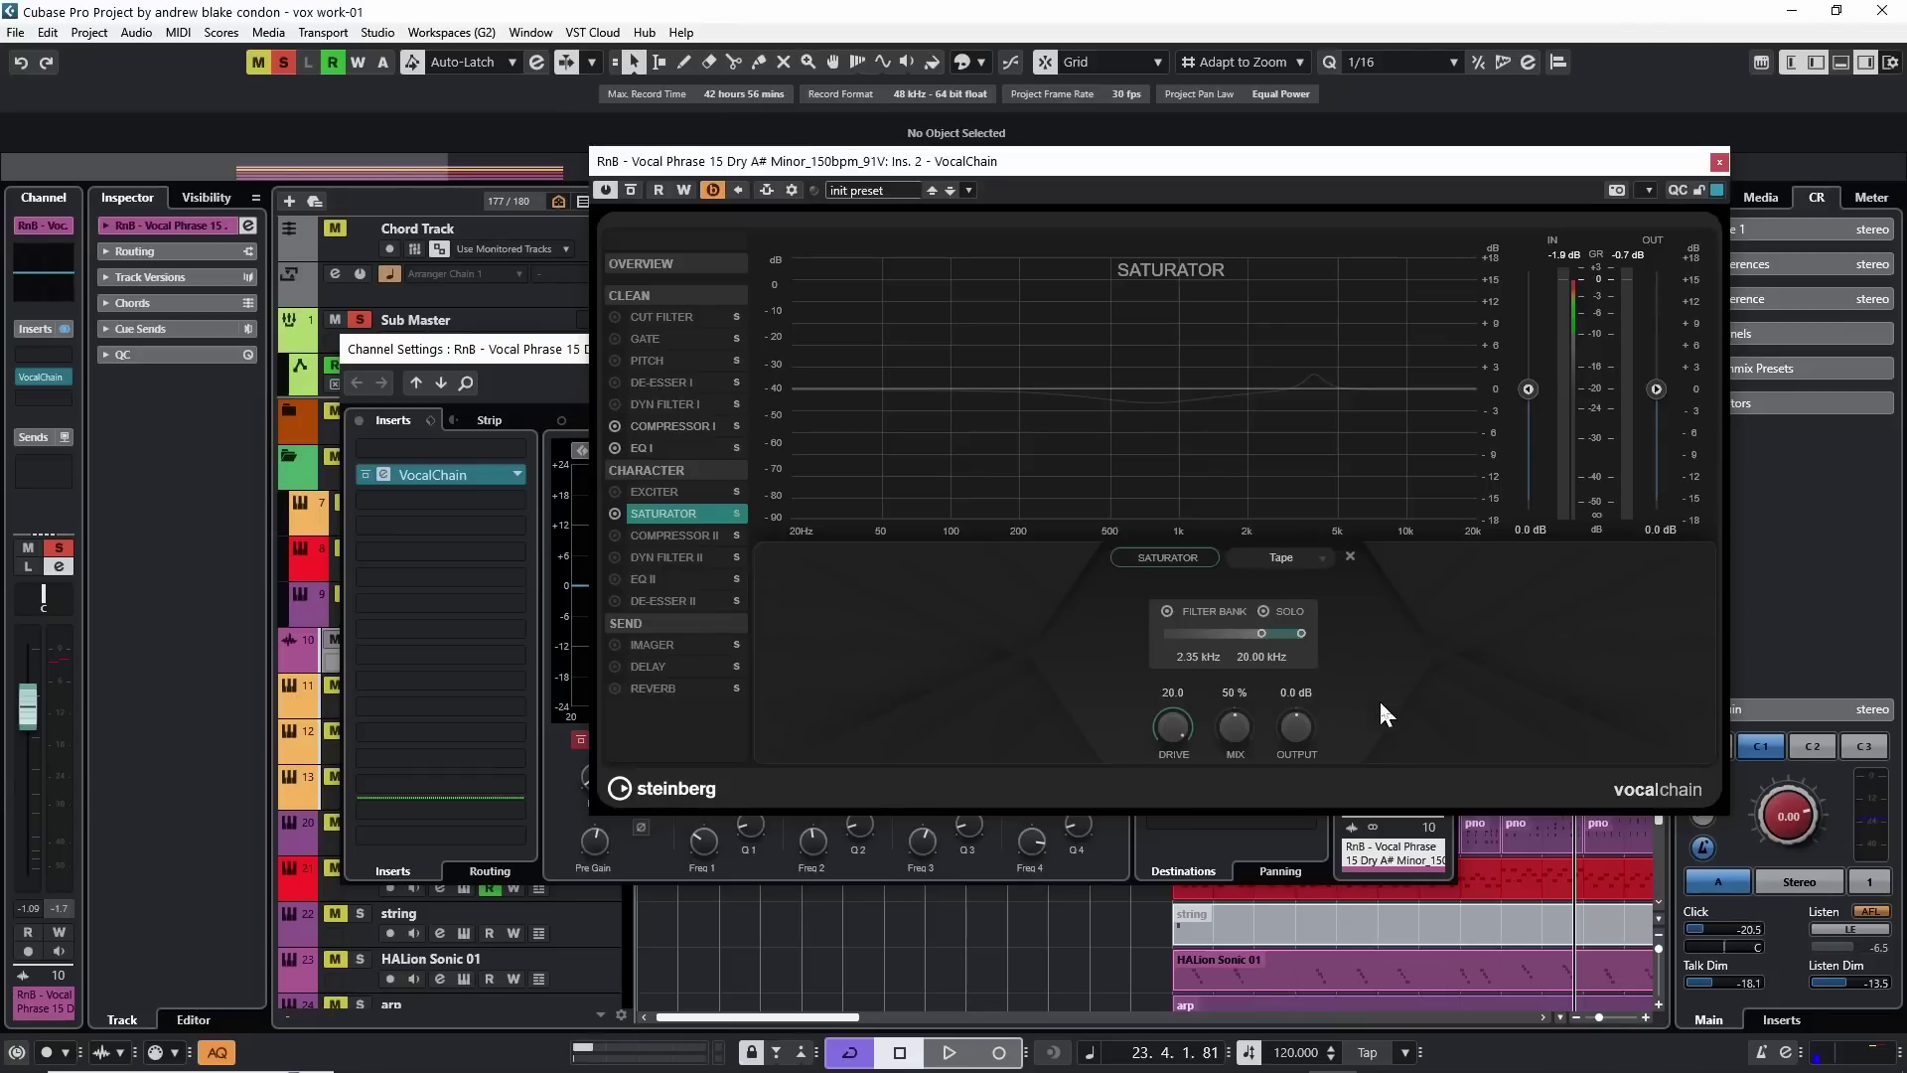
key("space")
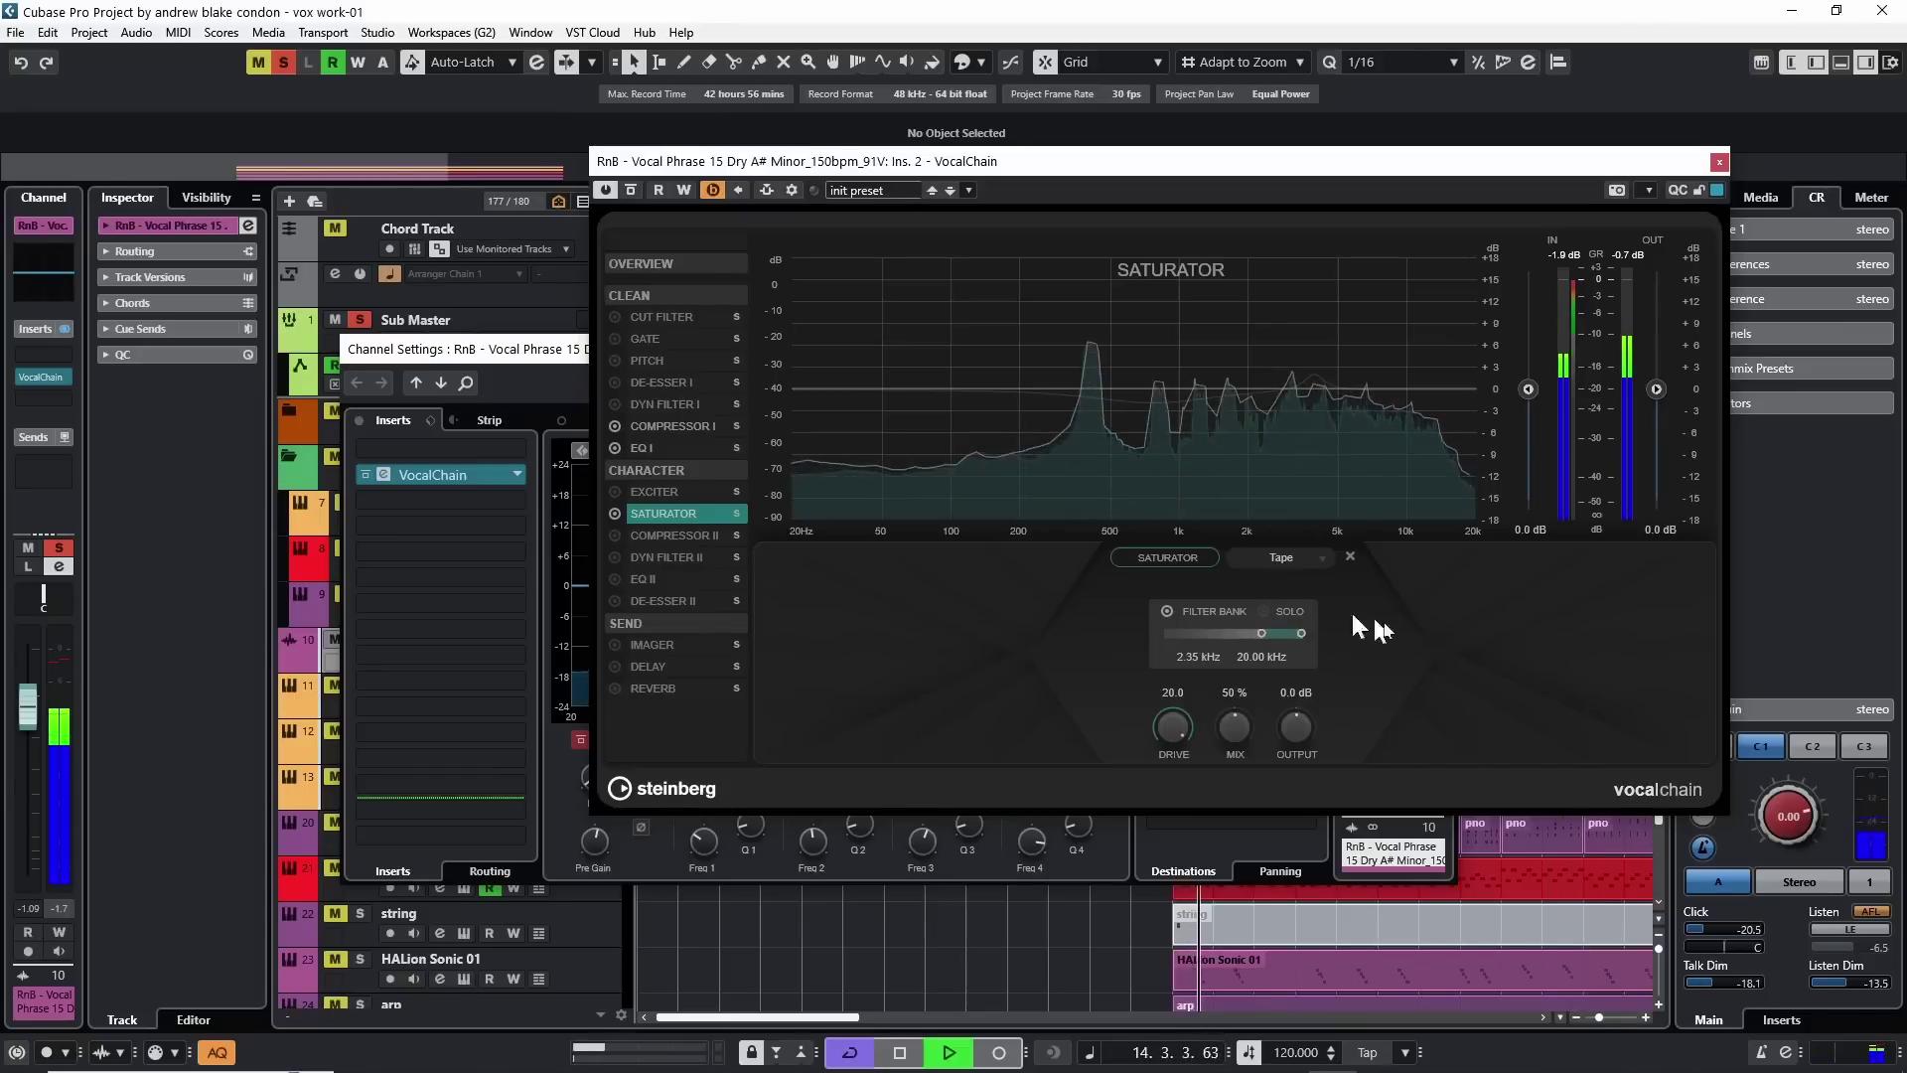
key("space")
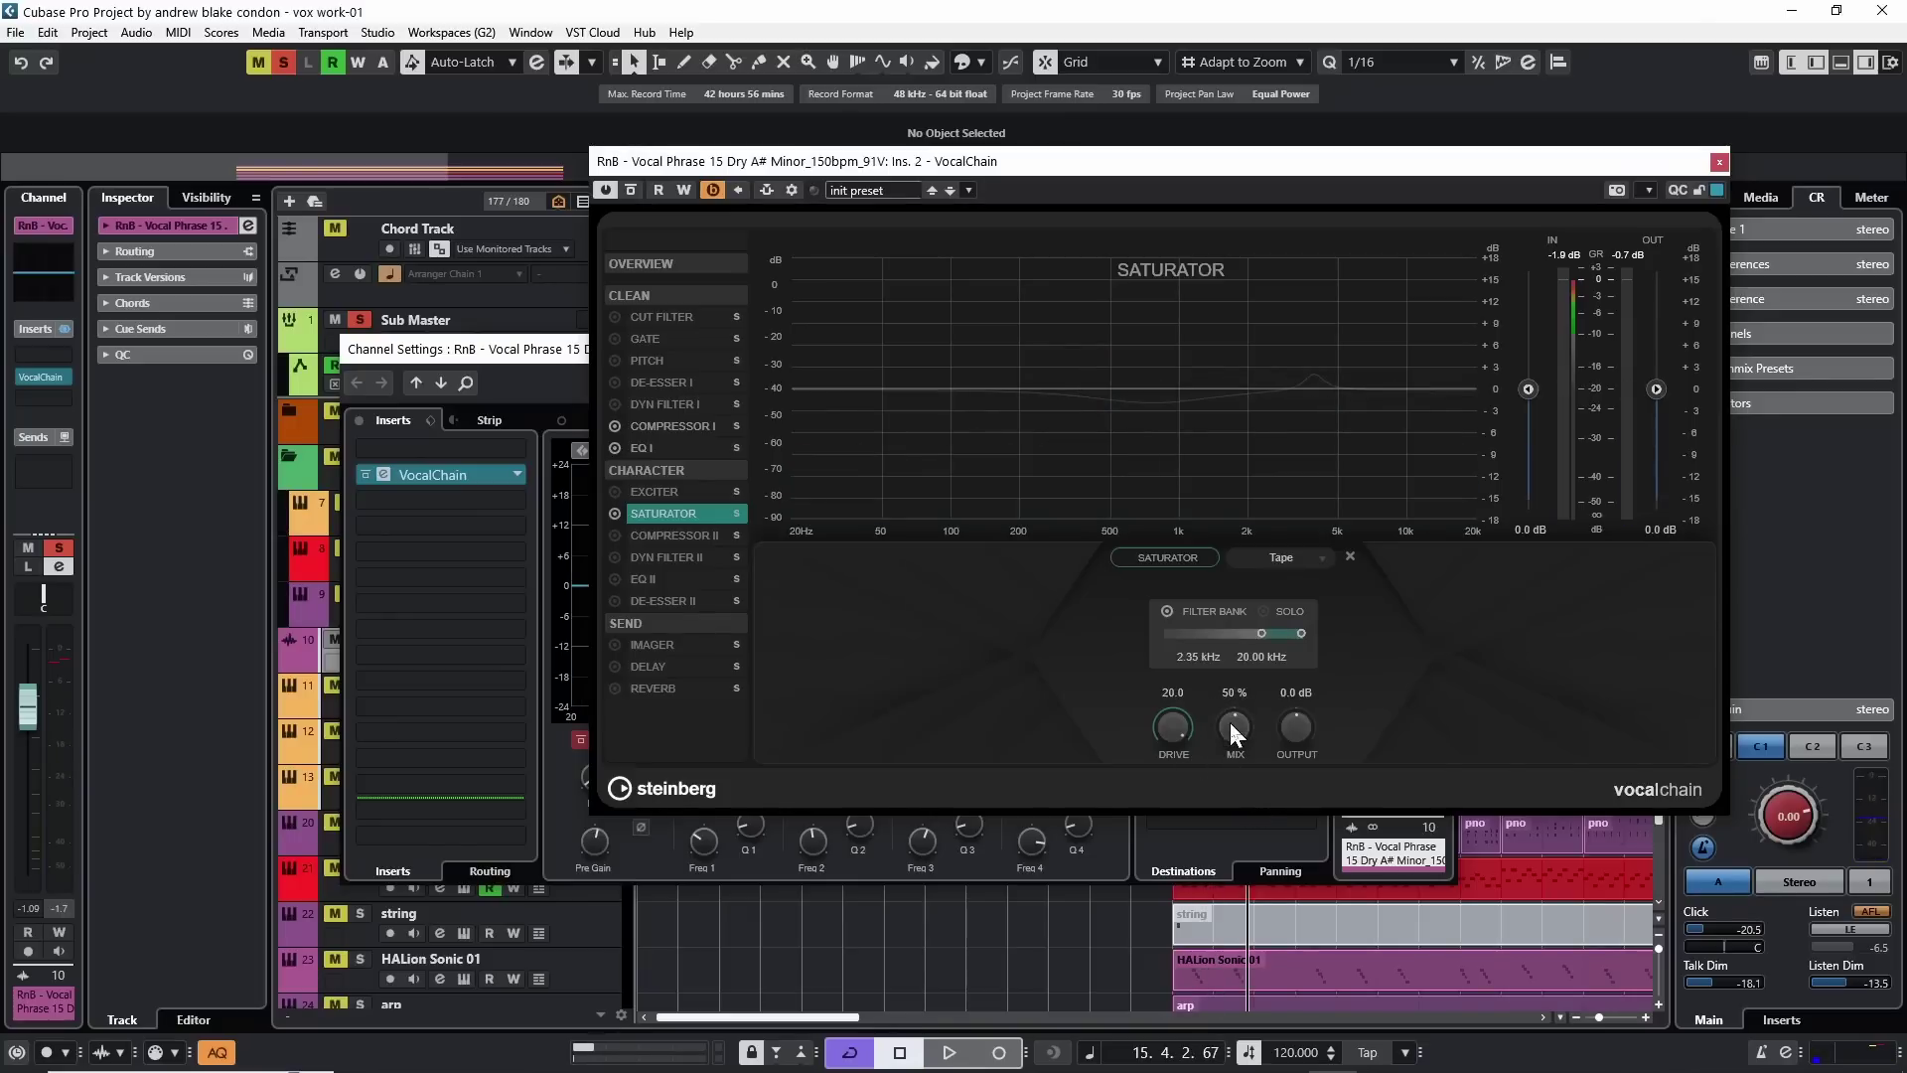
Sweep the Saturator's Mix down to 9 % and up to 98 % during playback
key("space")
left_click_drag(1231, 723, 1220, 784)
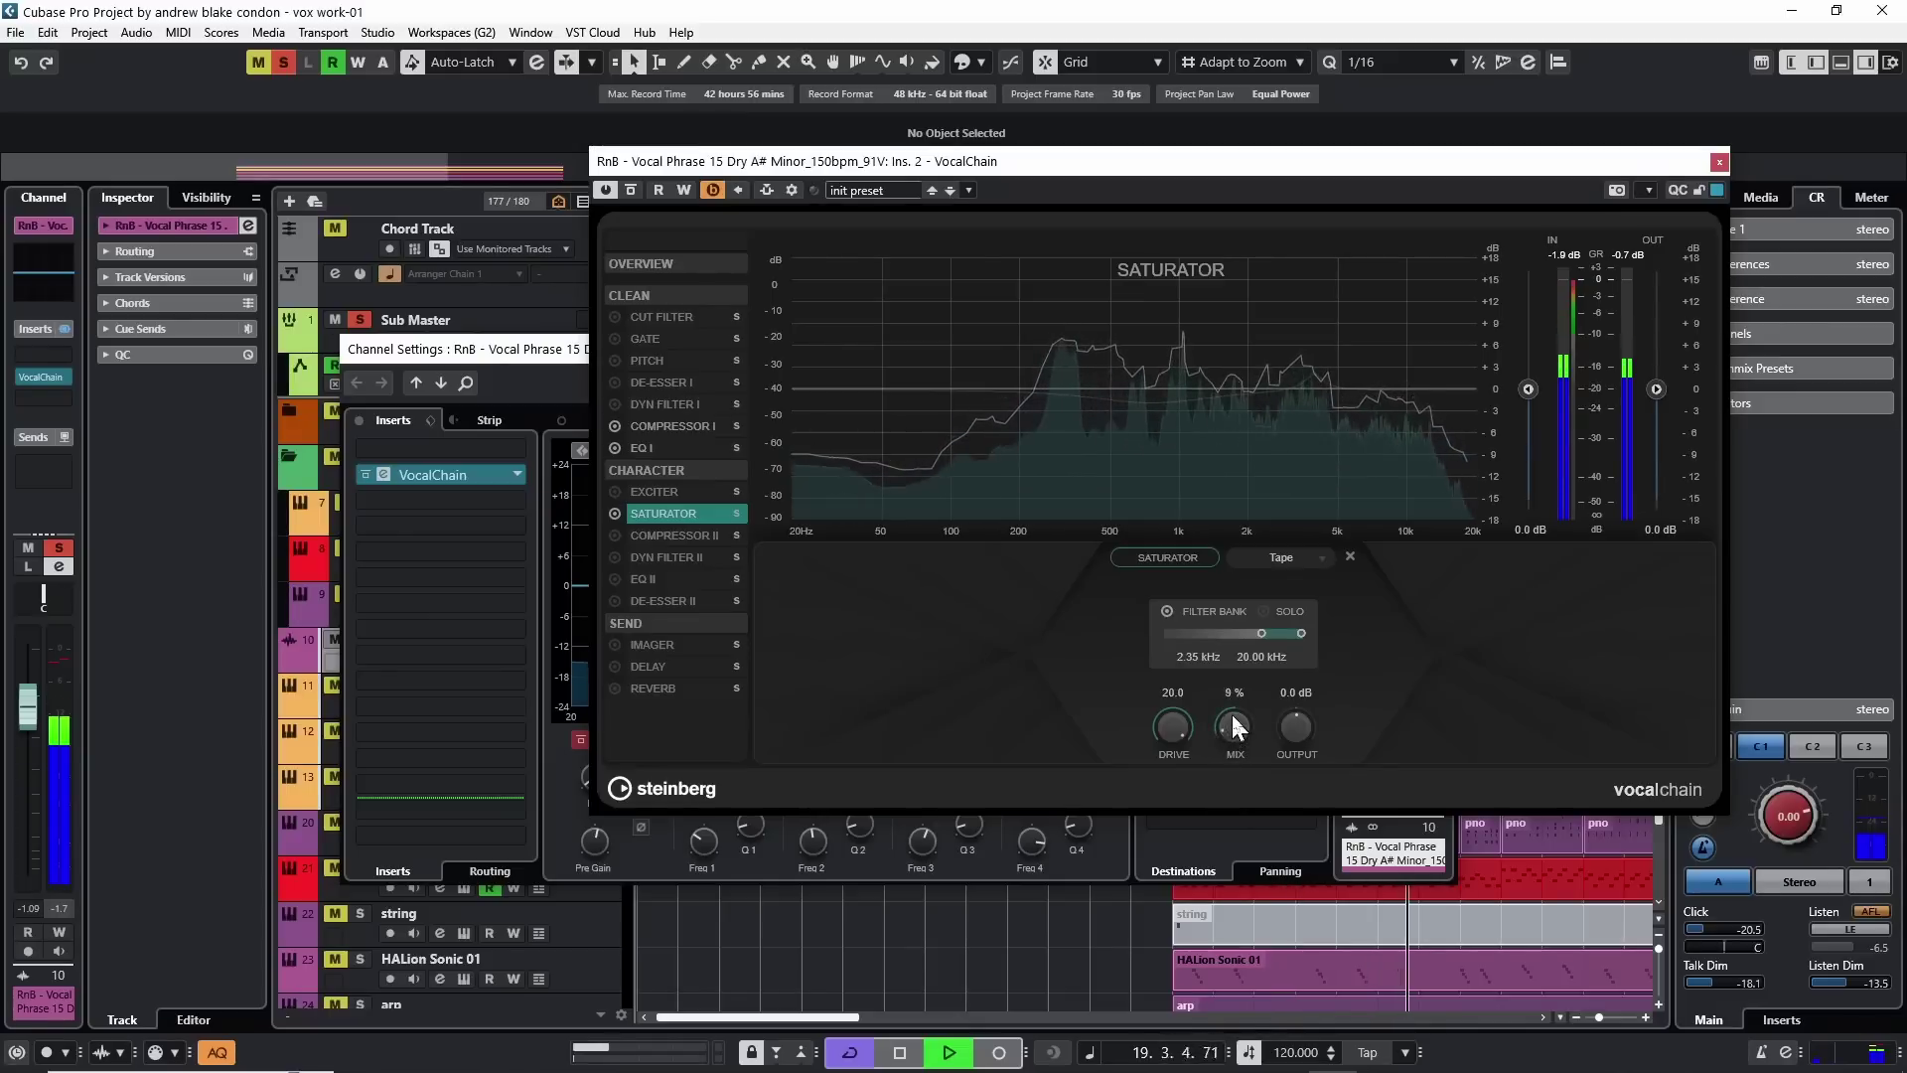
left_click_drag(1231, 711, 1240, 484)
key("space")
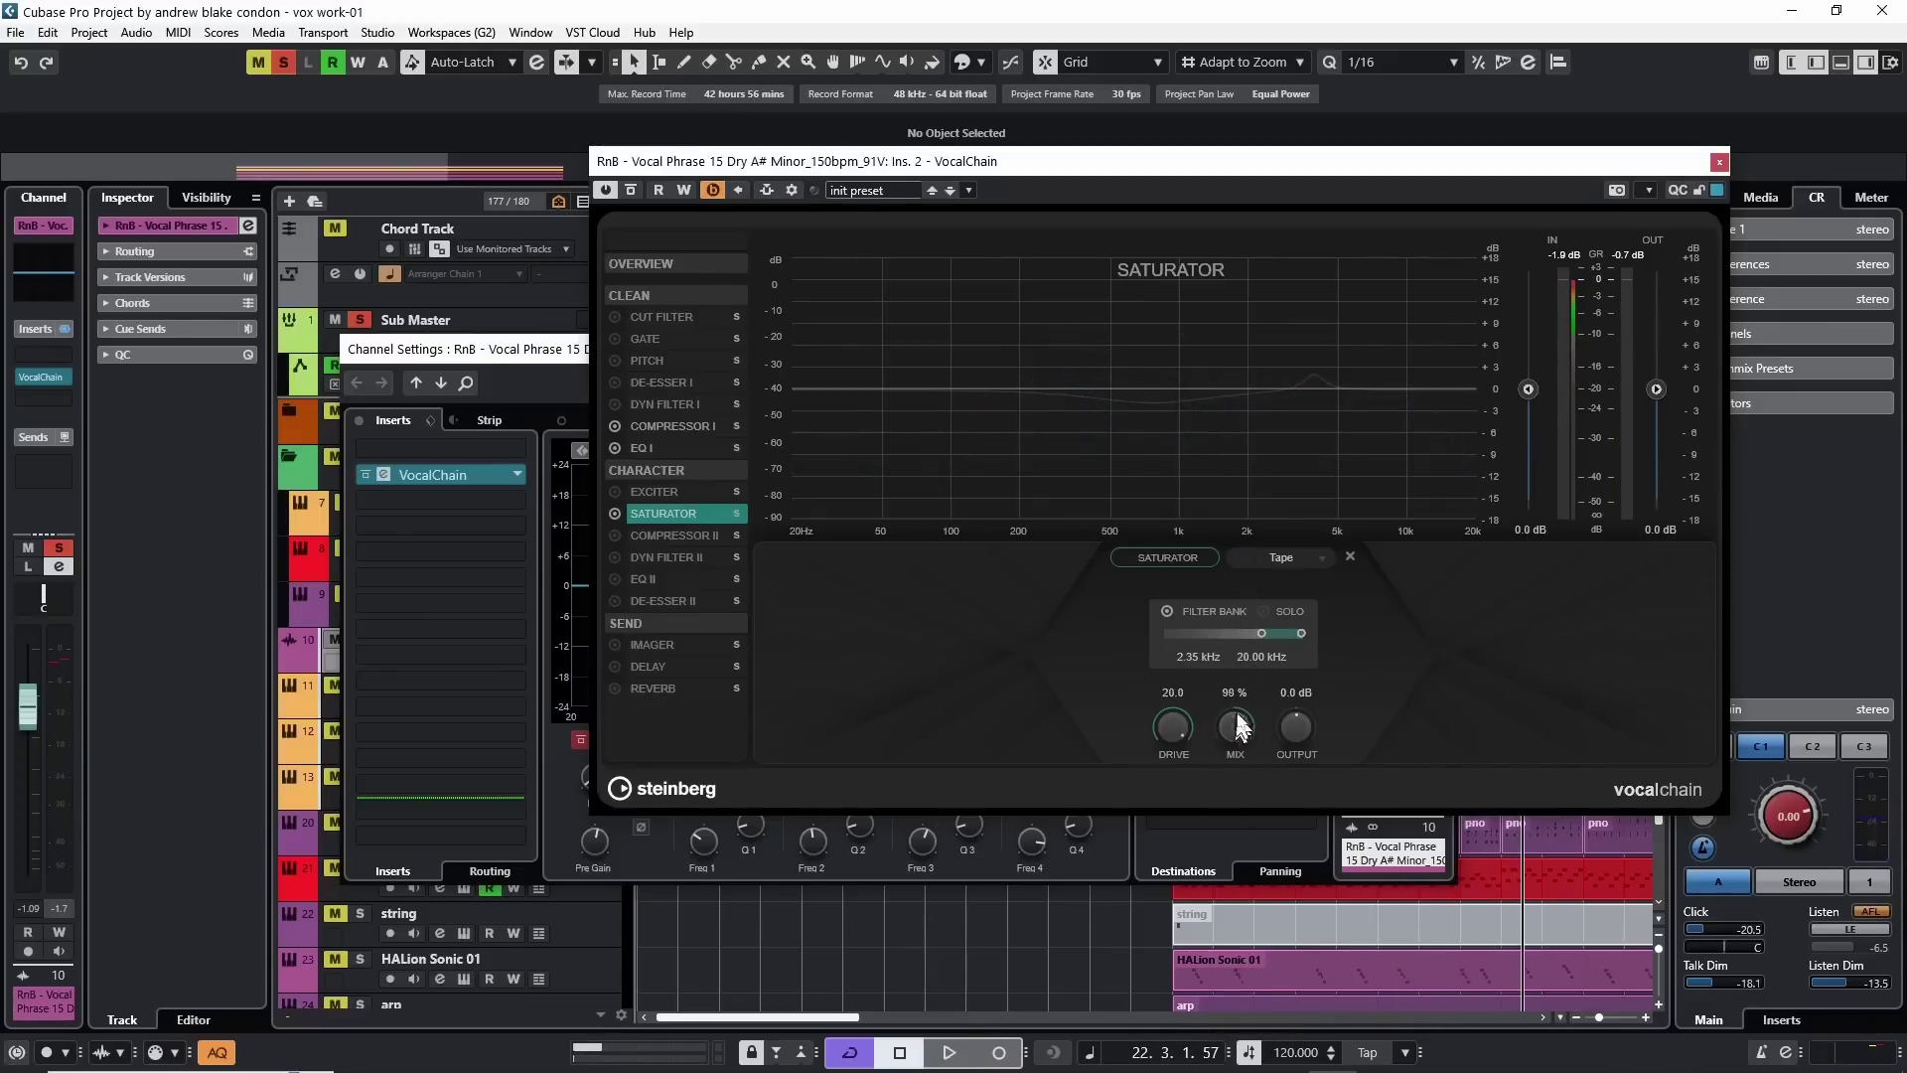
left_click_drag(1238, 725, 1238, 713)
Set the Saturator's Mix to 41 % during playback, and stop playback
key("space")
left_click_drag(1226, 719, 1255, 856)
key("space")
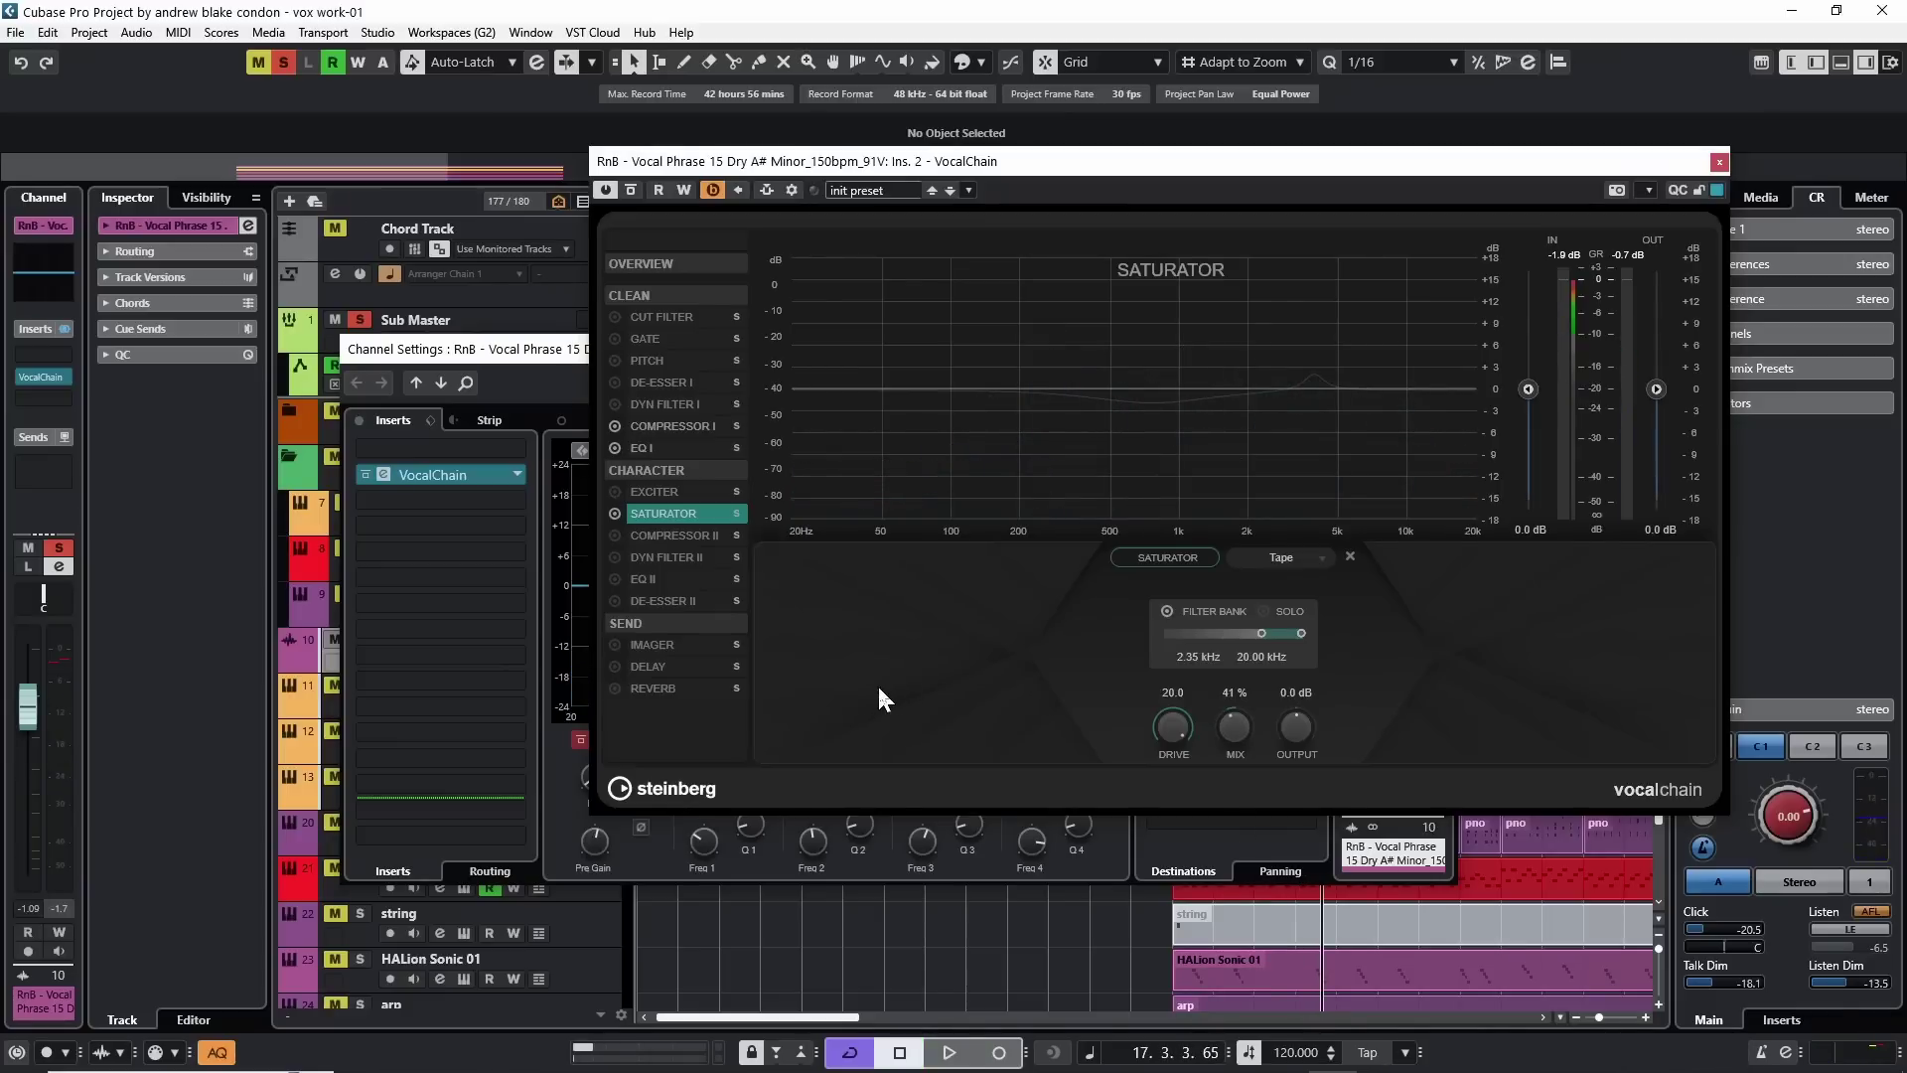
Compare the vocal with the whole VocalChain plug-in bypassed and active during playback
key("space")
left_click(629, 190)
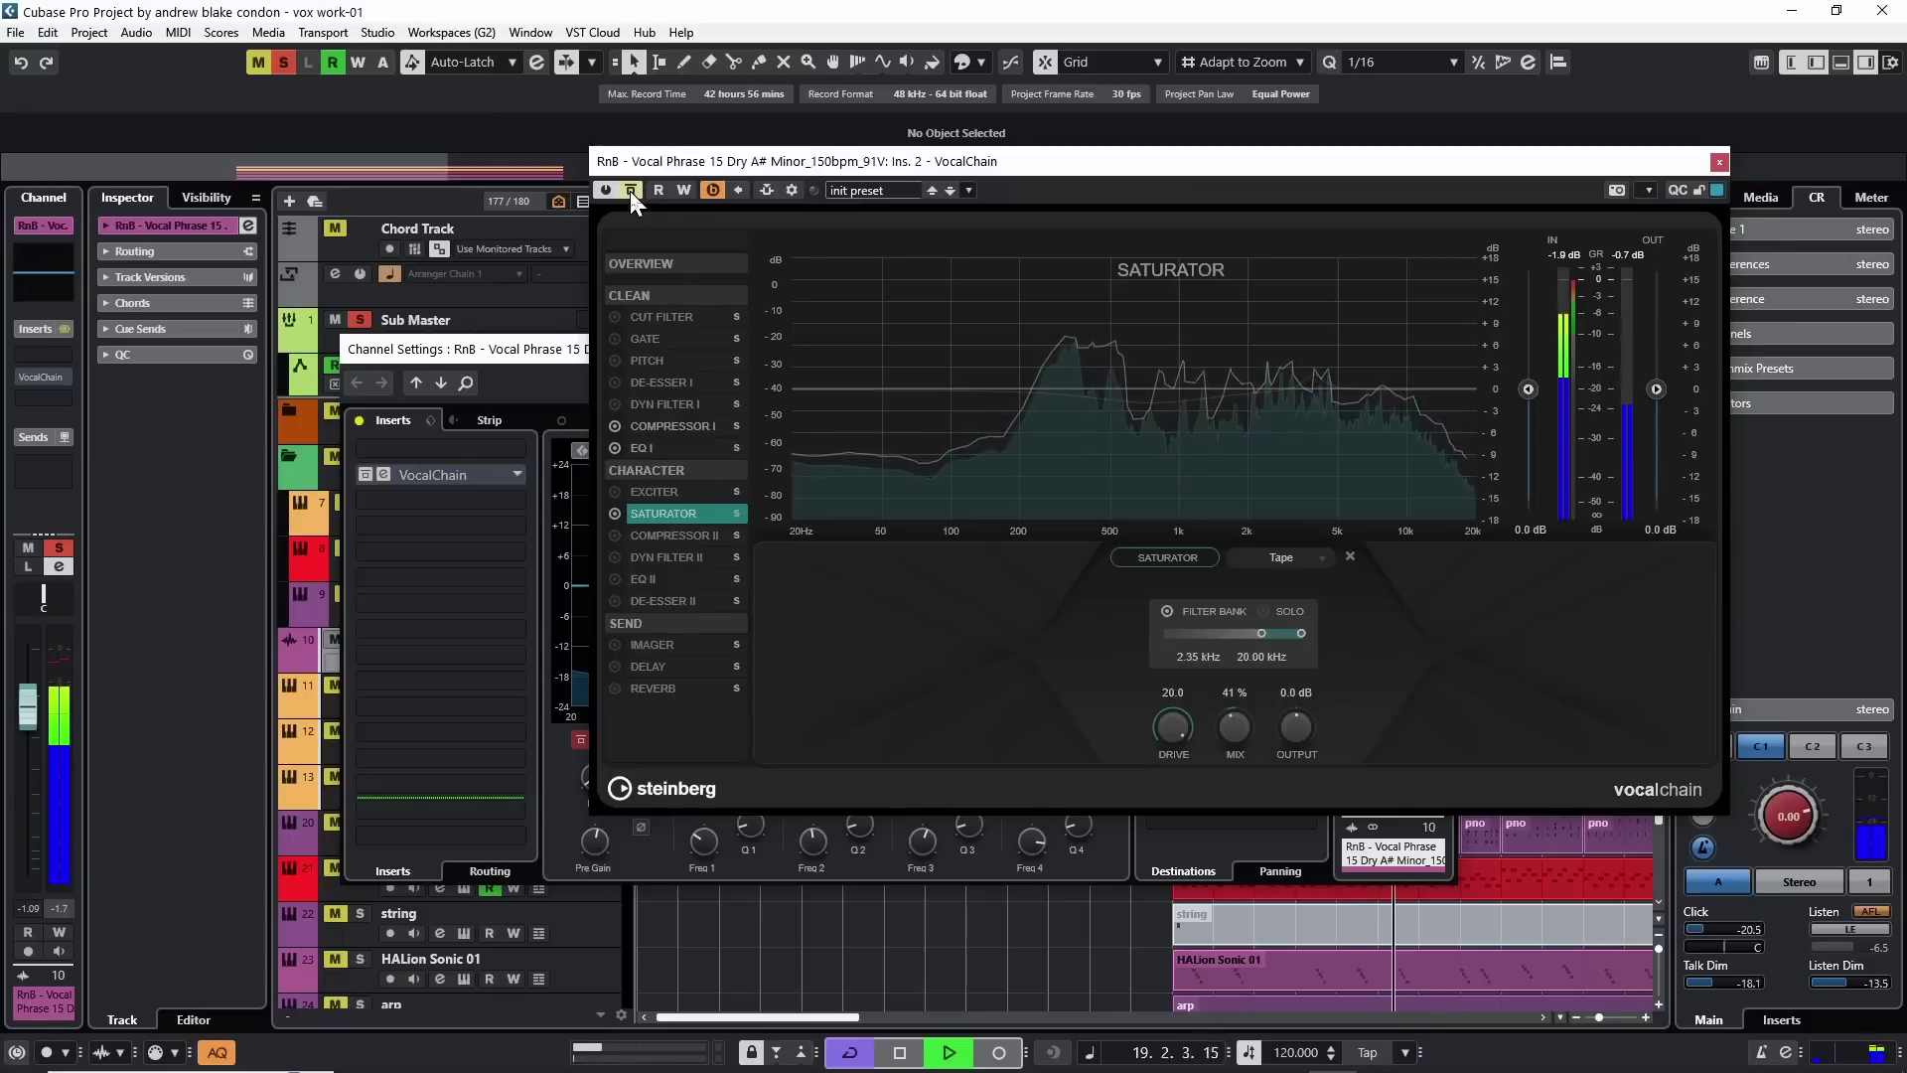
left_click(629, 190)
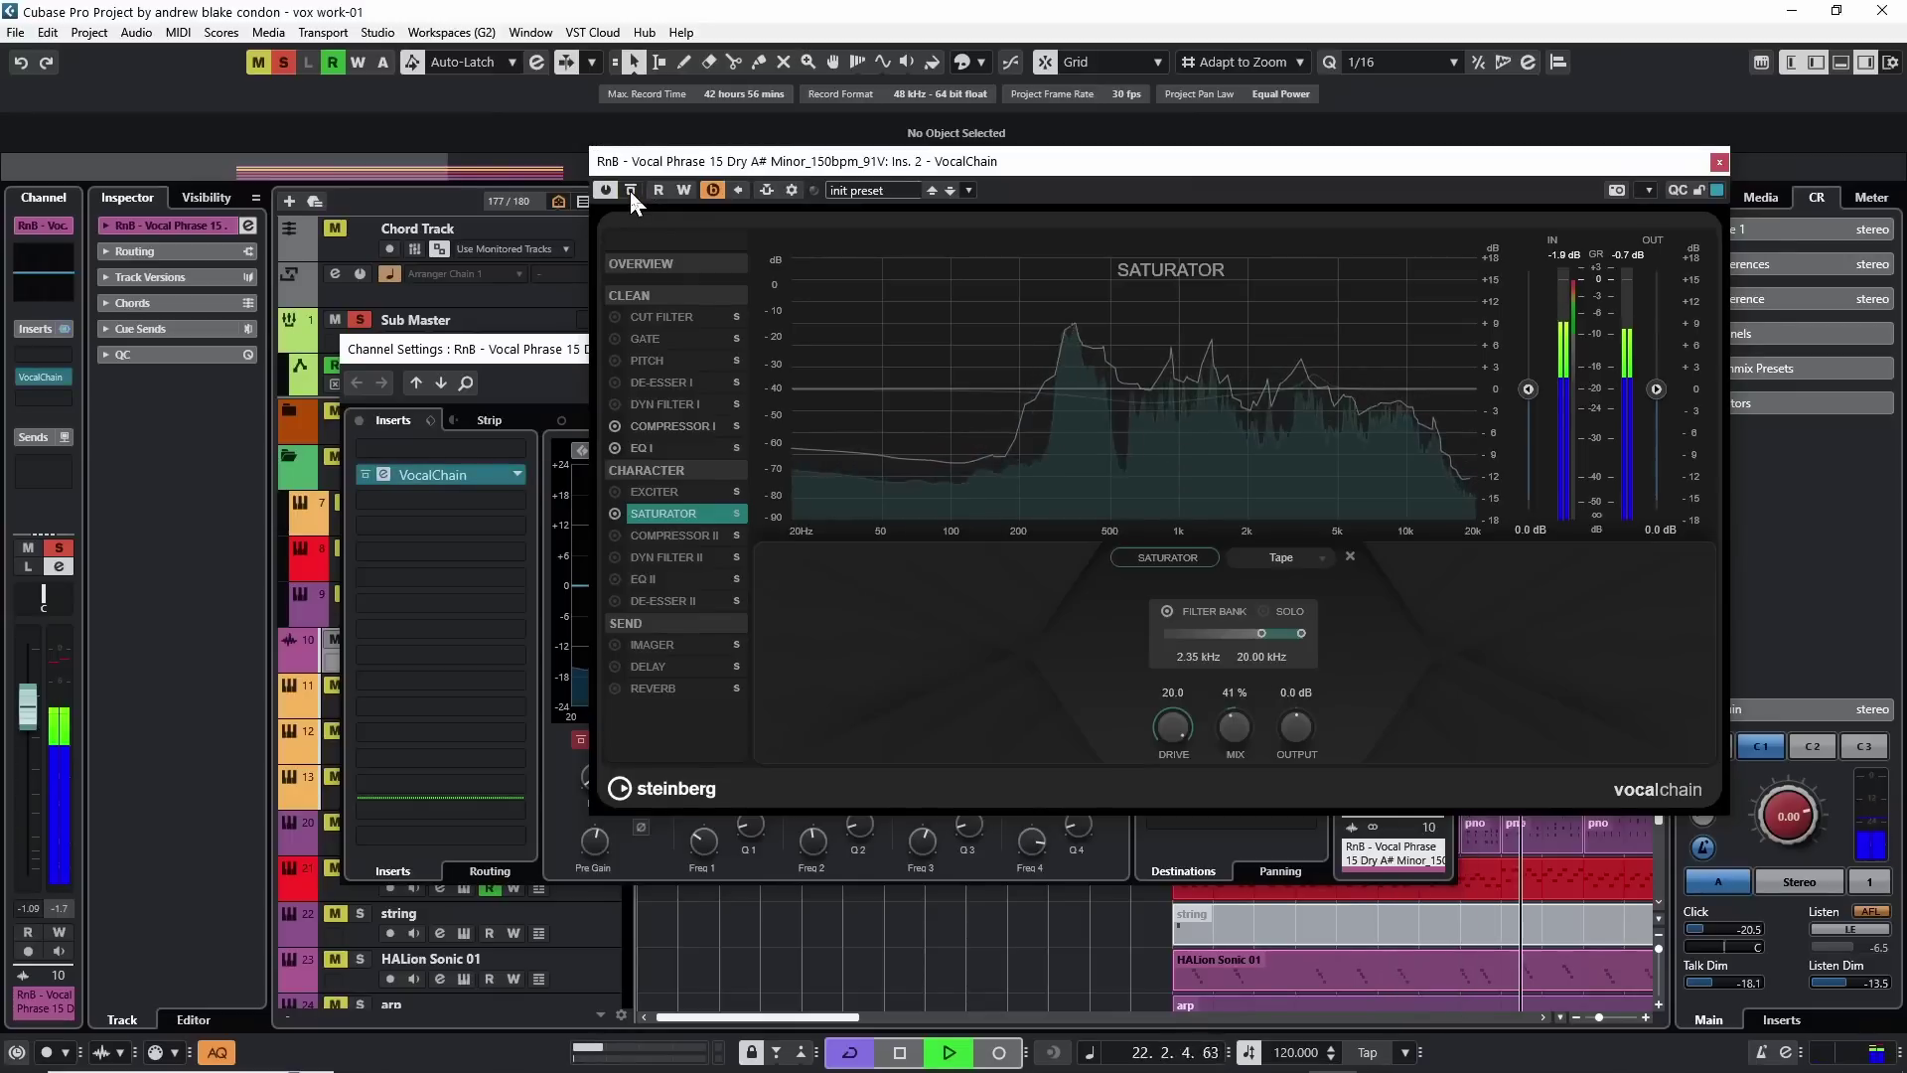
key("space")
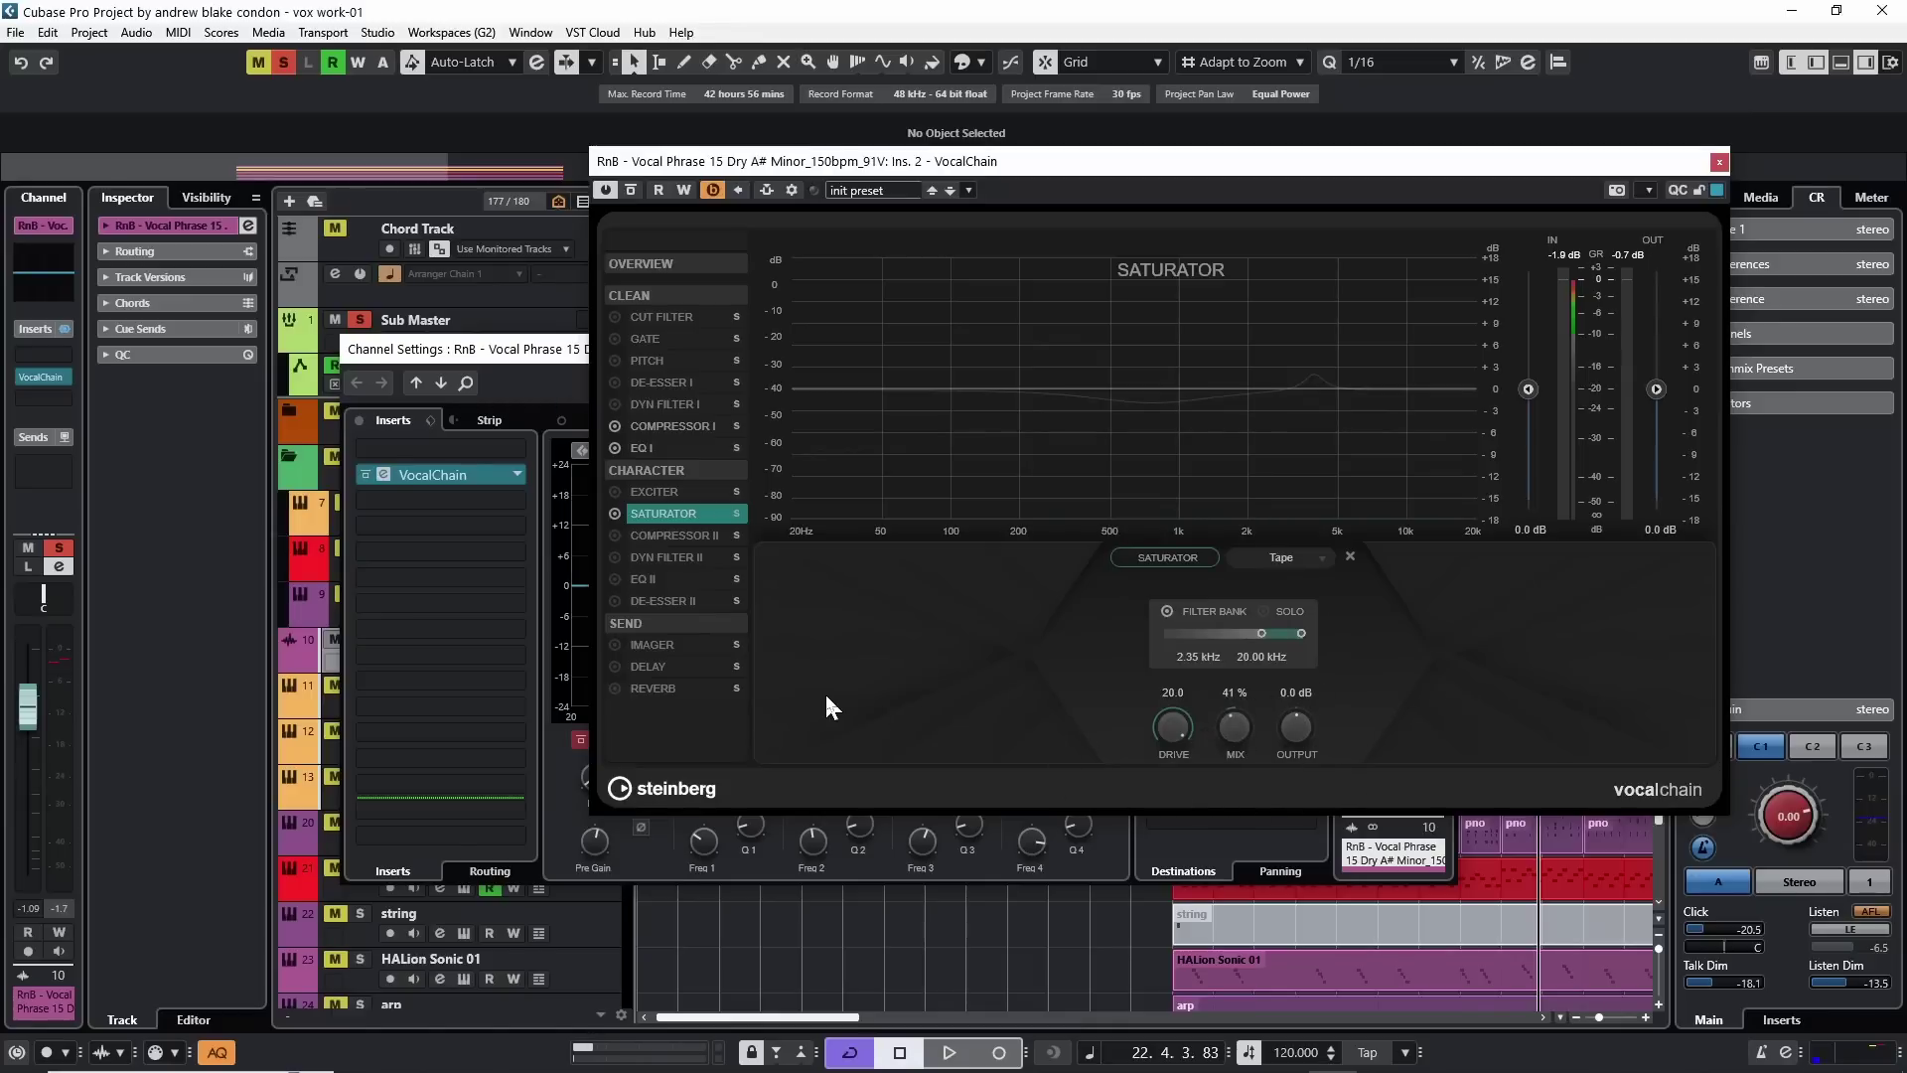
Compare the vocal with the Saturator module switched off and on during playback, leaving it on
key("space")
left_click(611, 510)
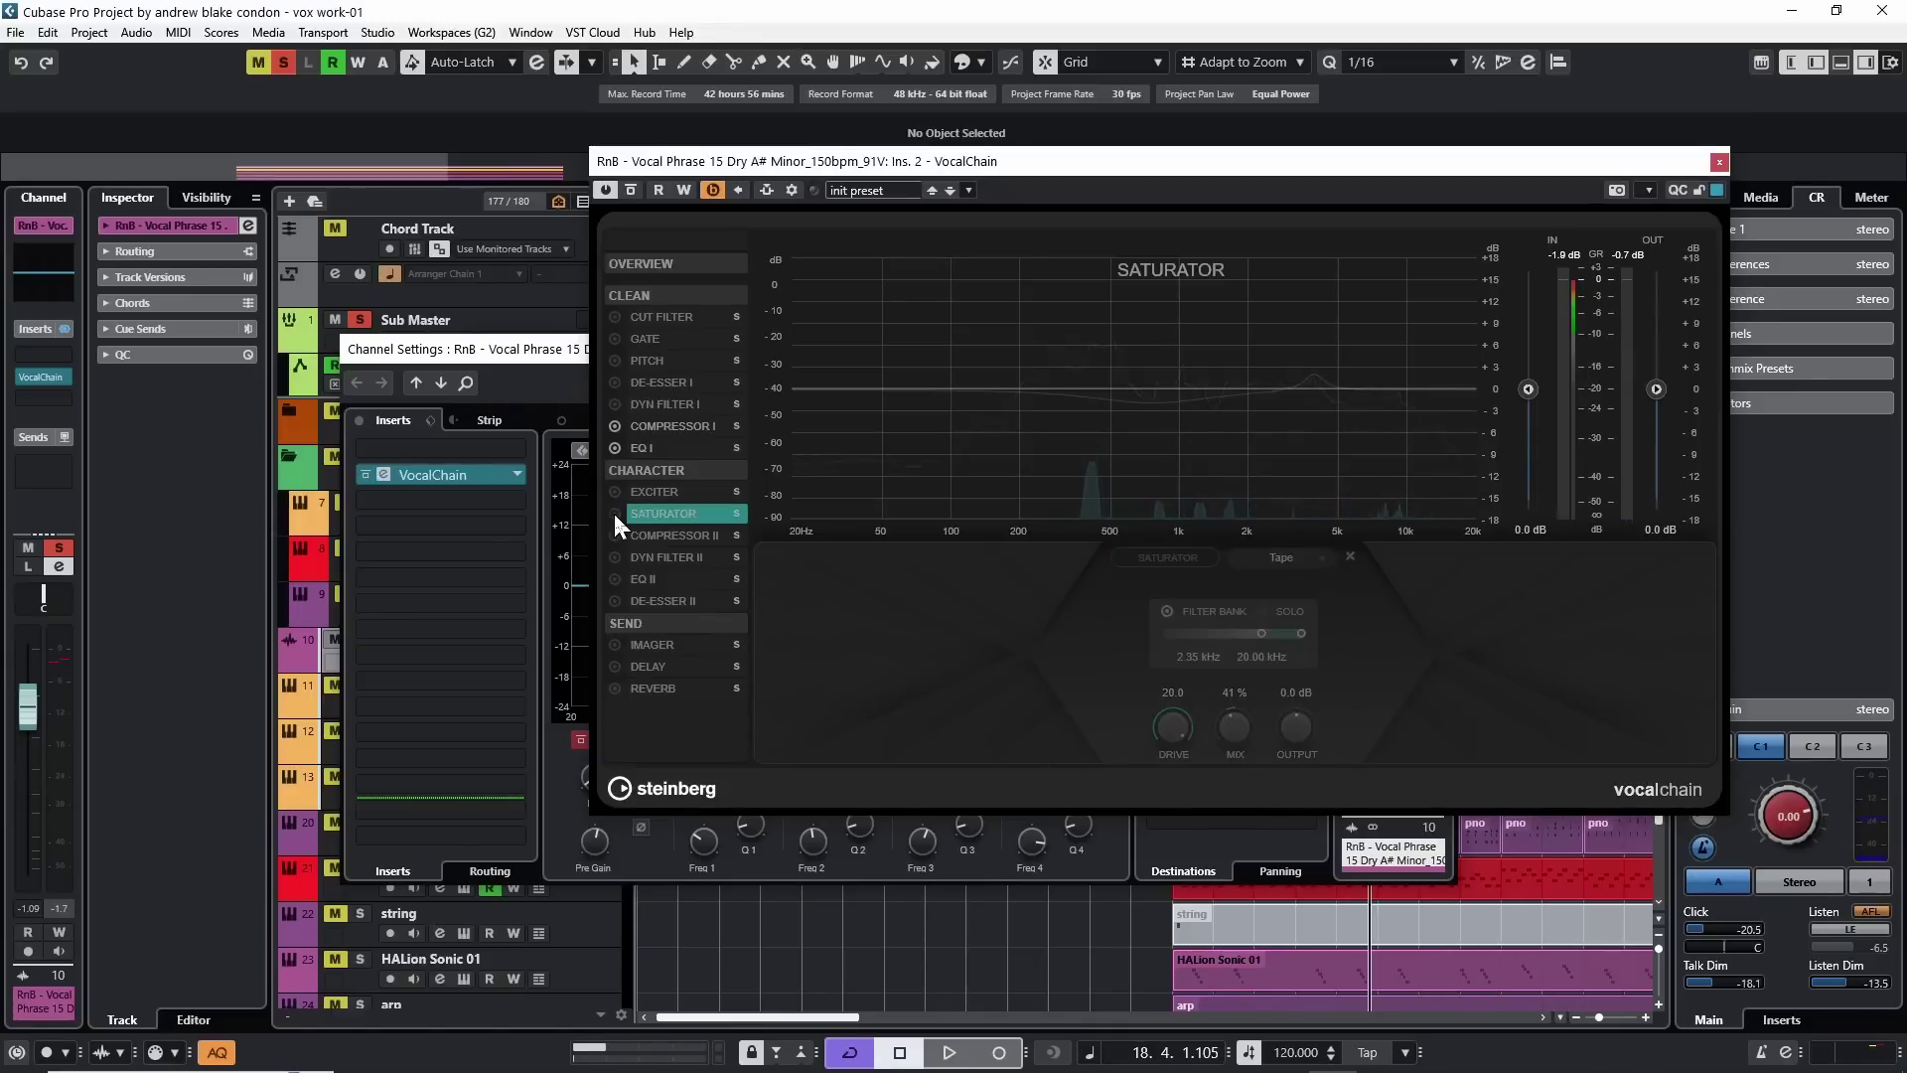
left_click(614, 514)
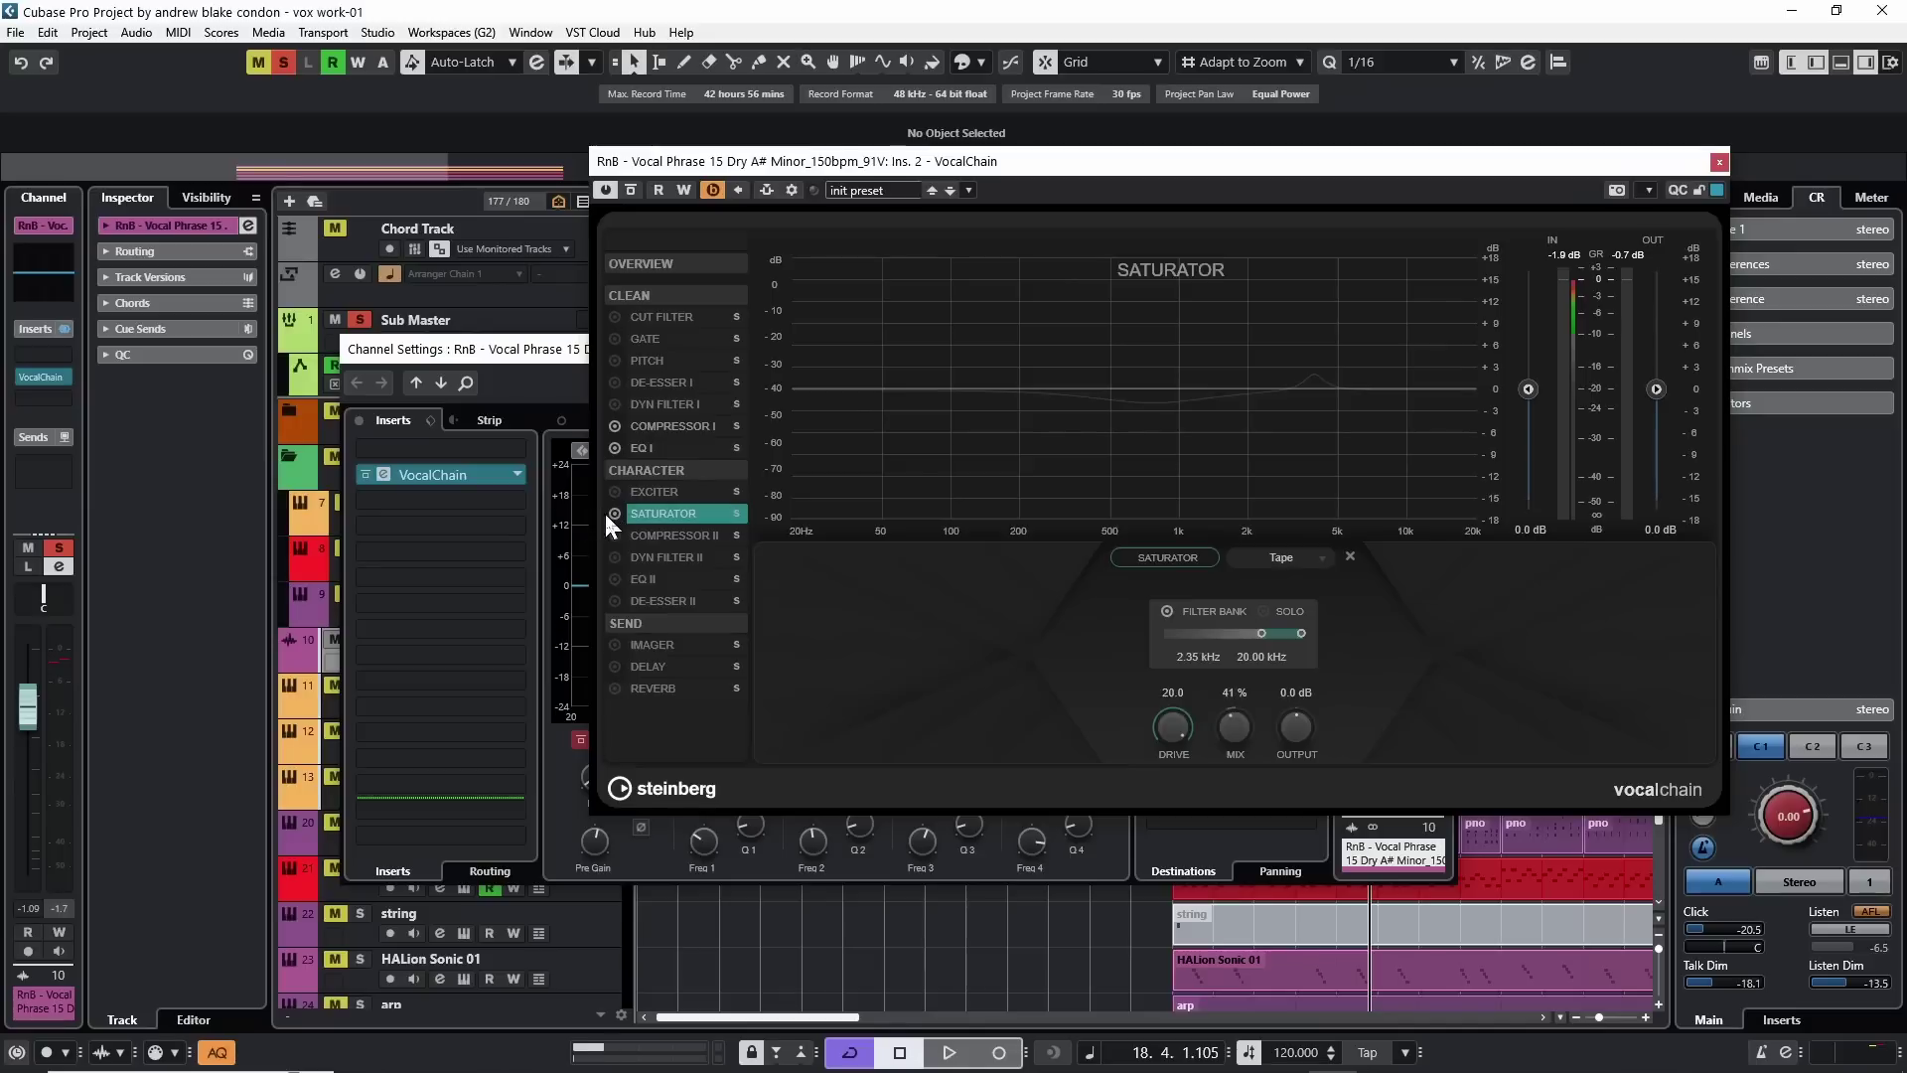
key("space")
left_click(615, 514)
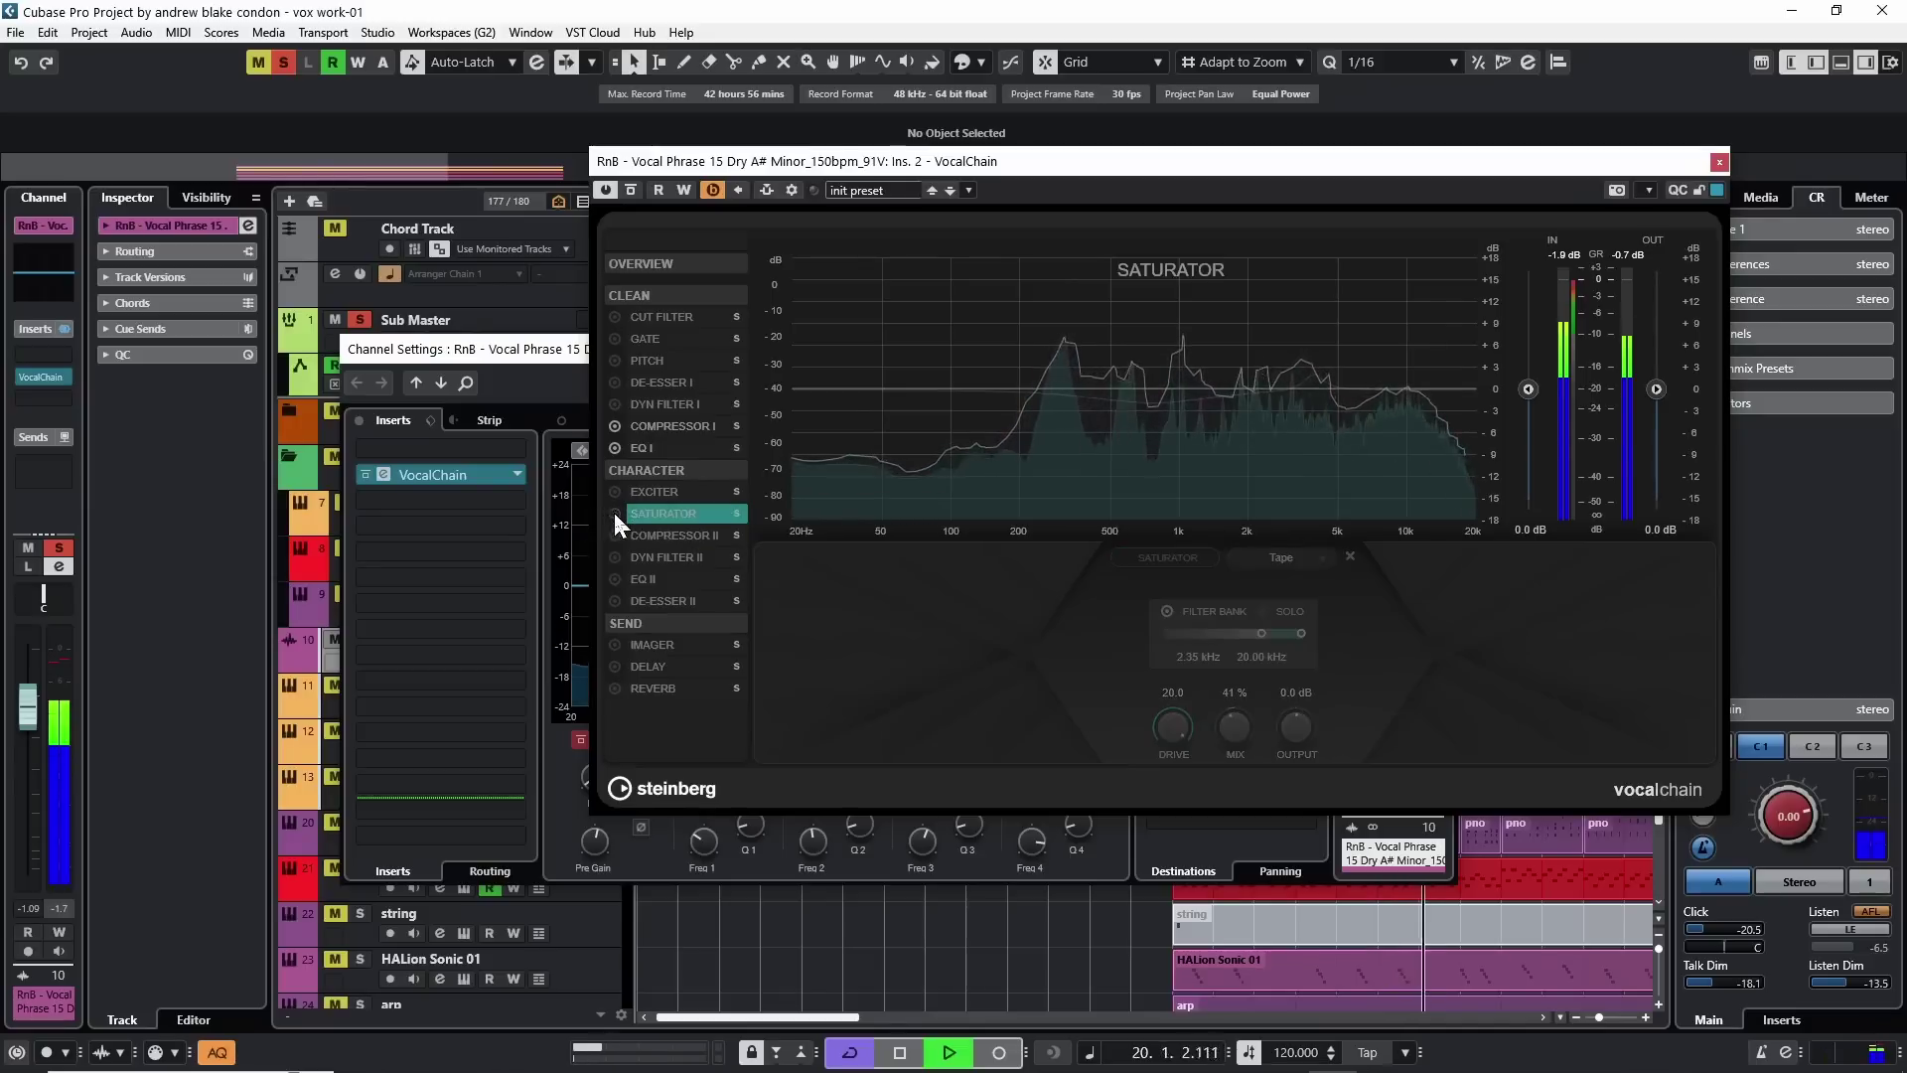
left_click(613, 512)
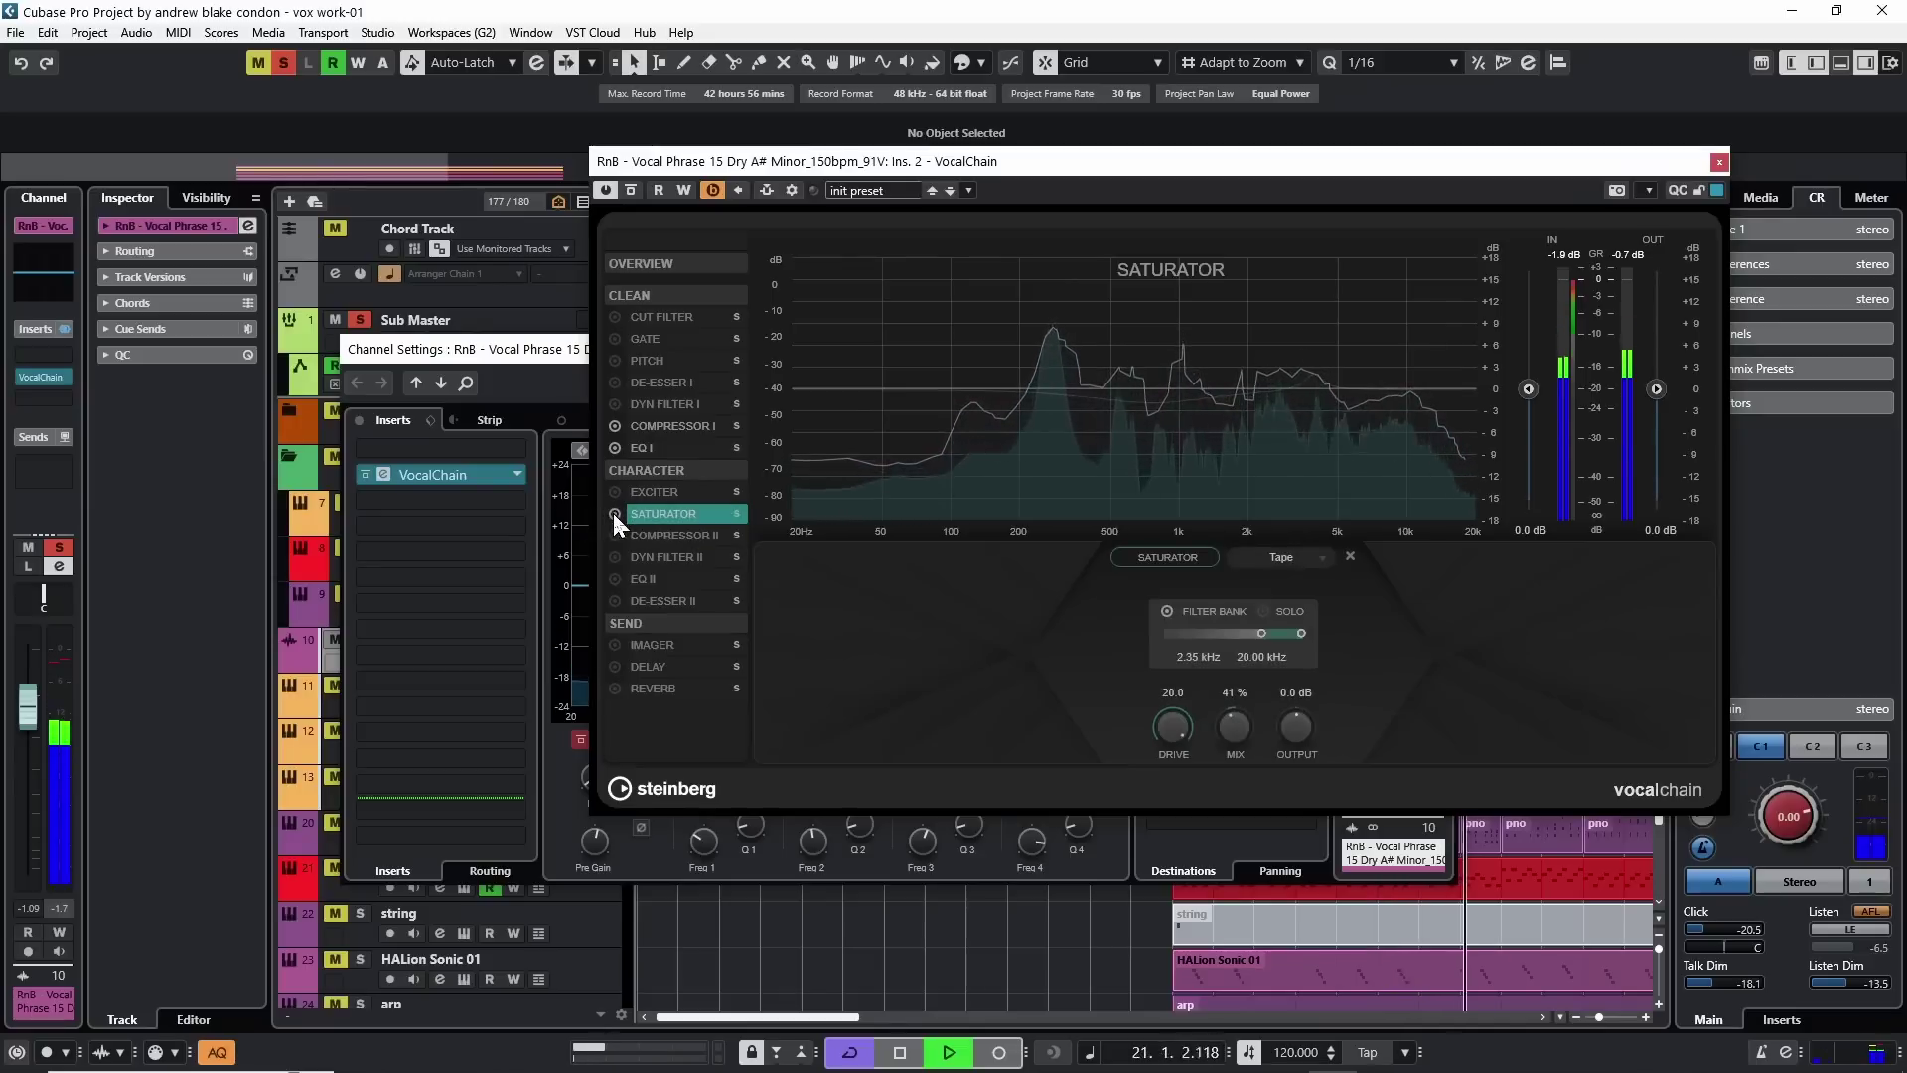
key("space")
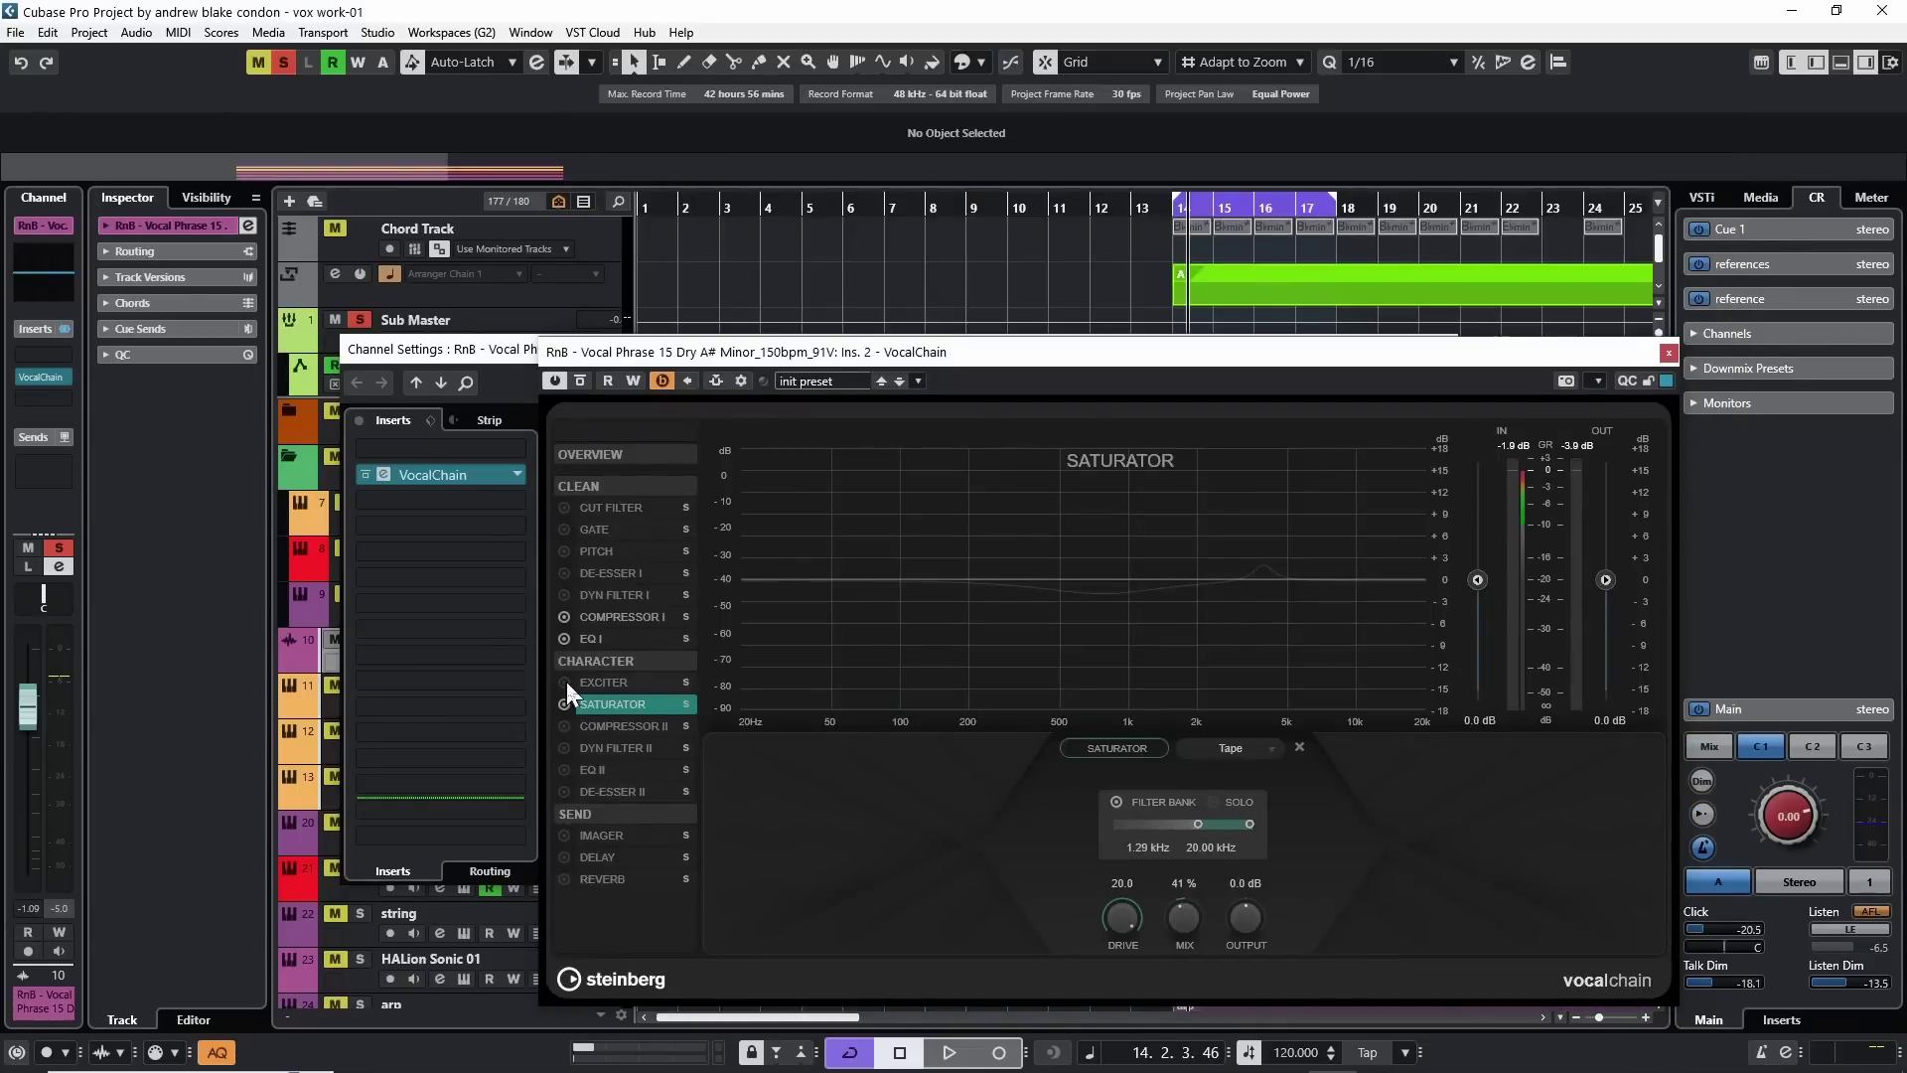
Switch on the Exciter module and raise its Amount and Clarity to 100 % during playback
left_click(600, 683)
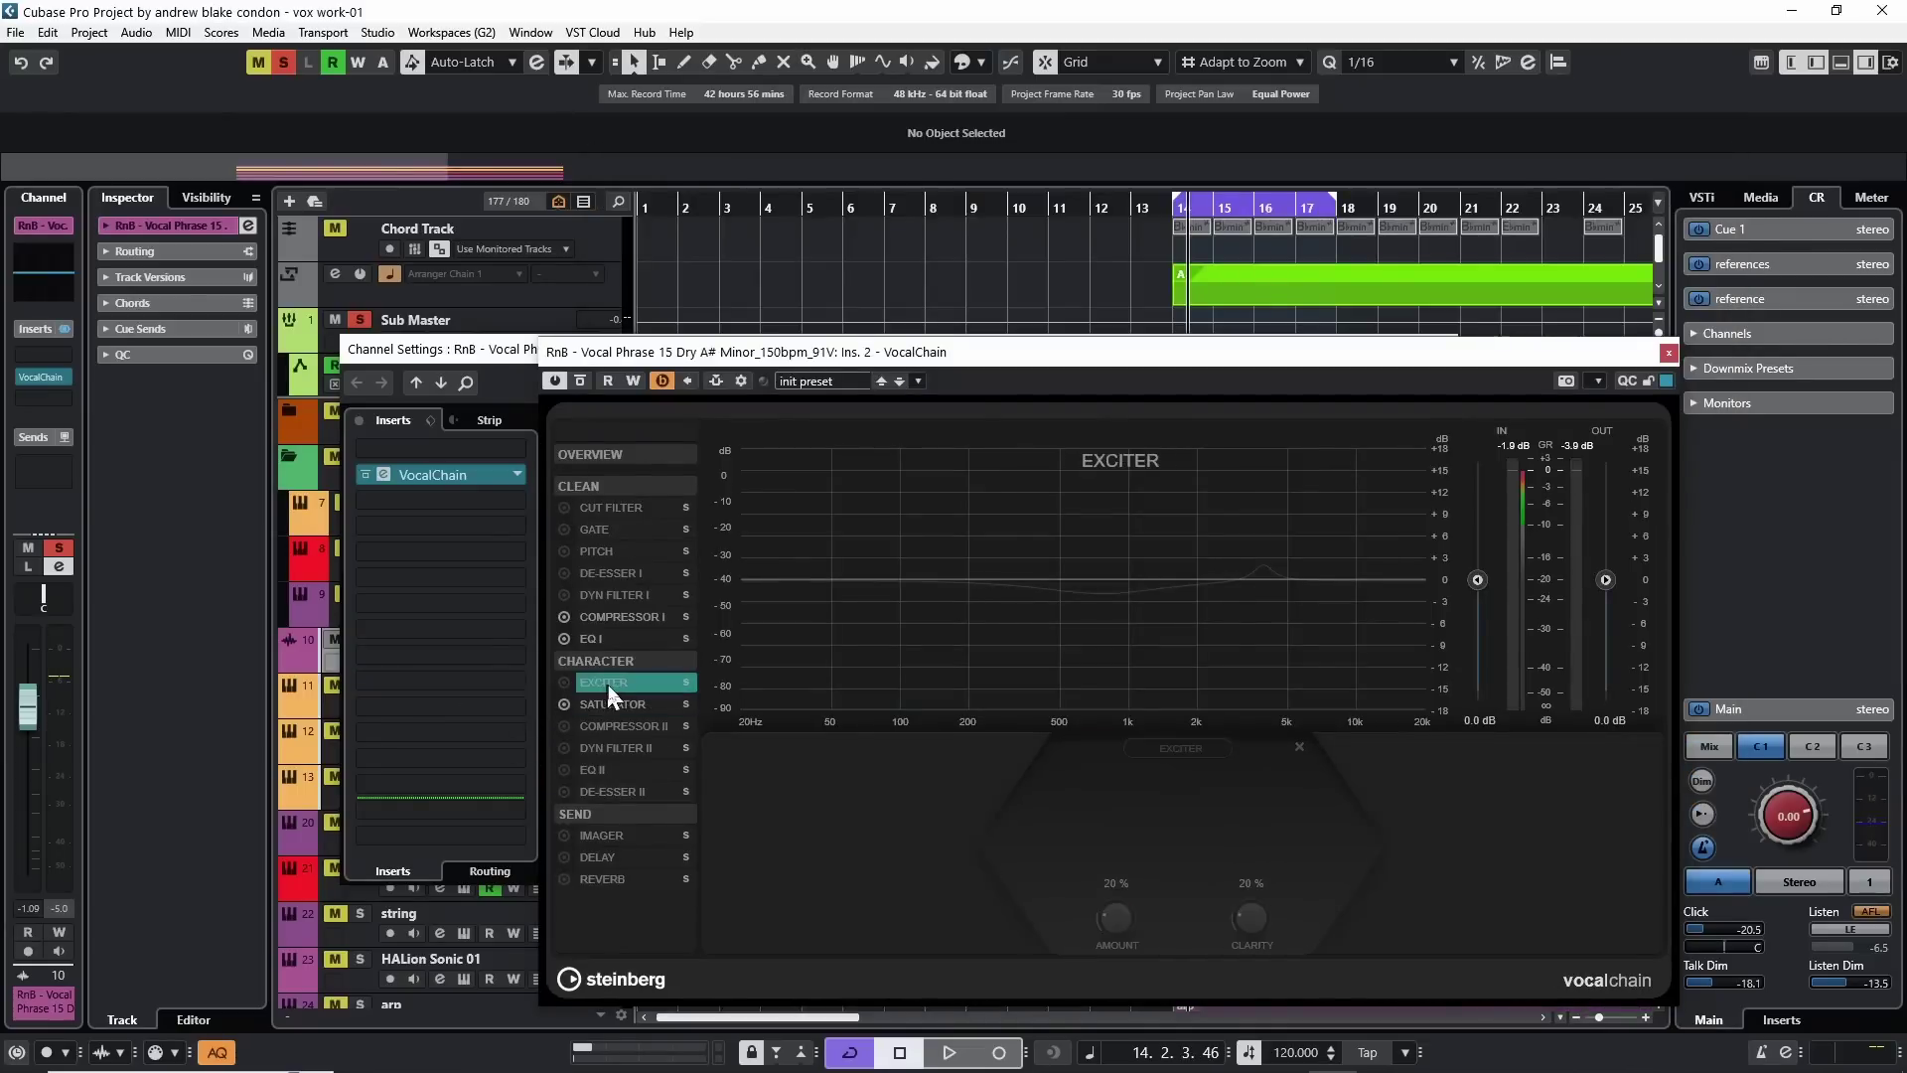
left_click(566, 684)
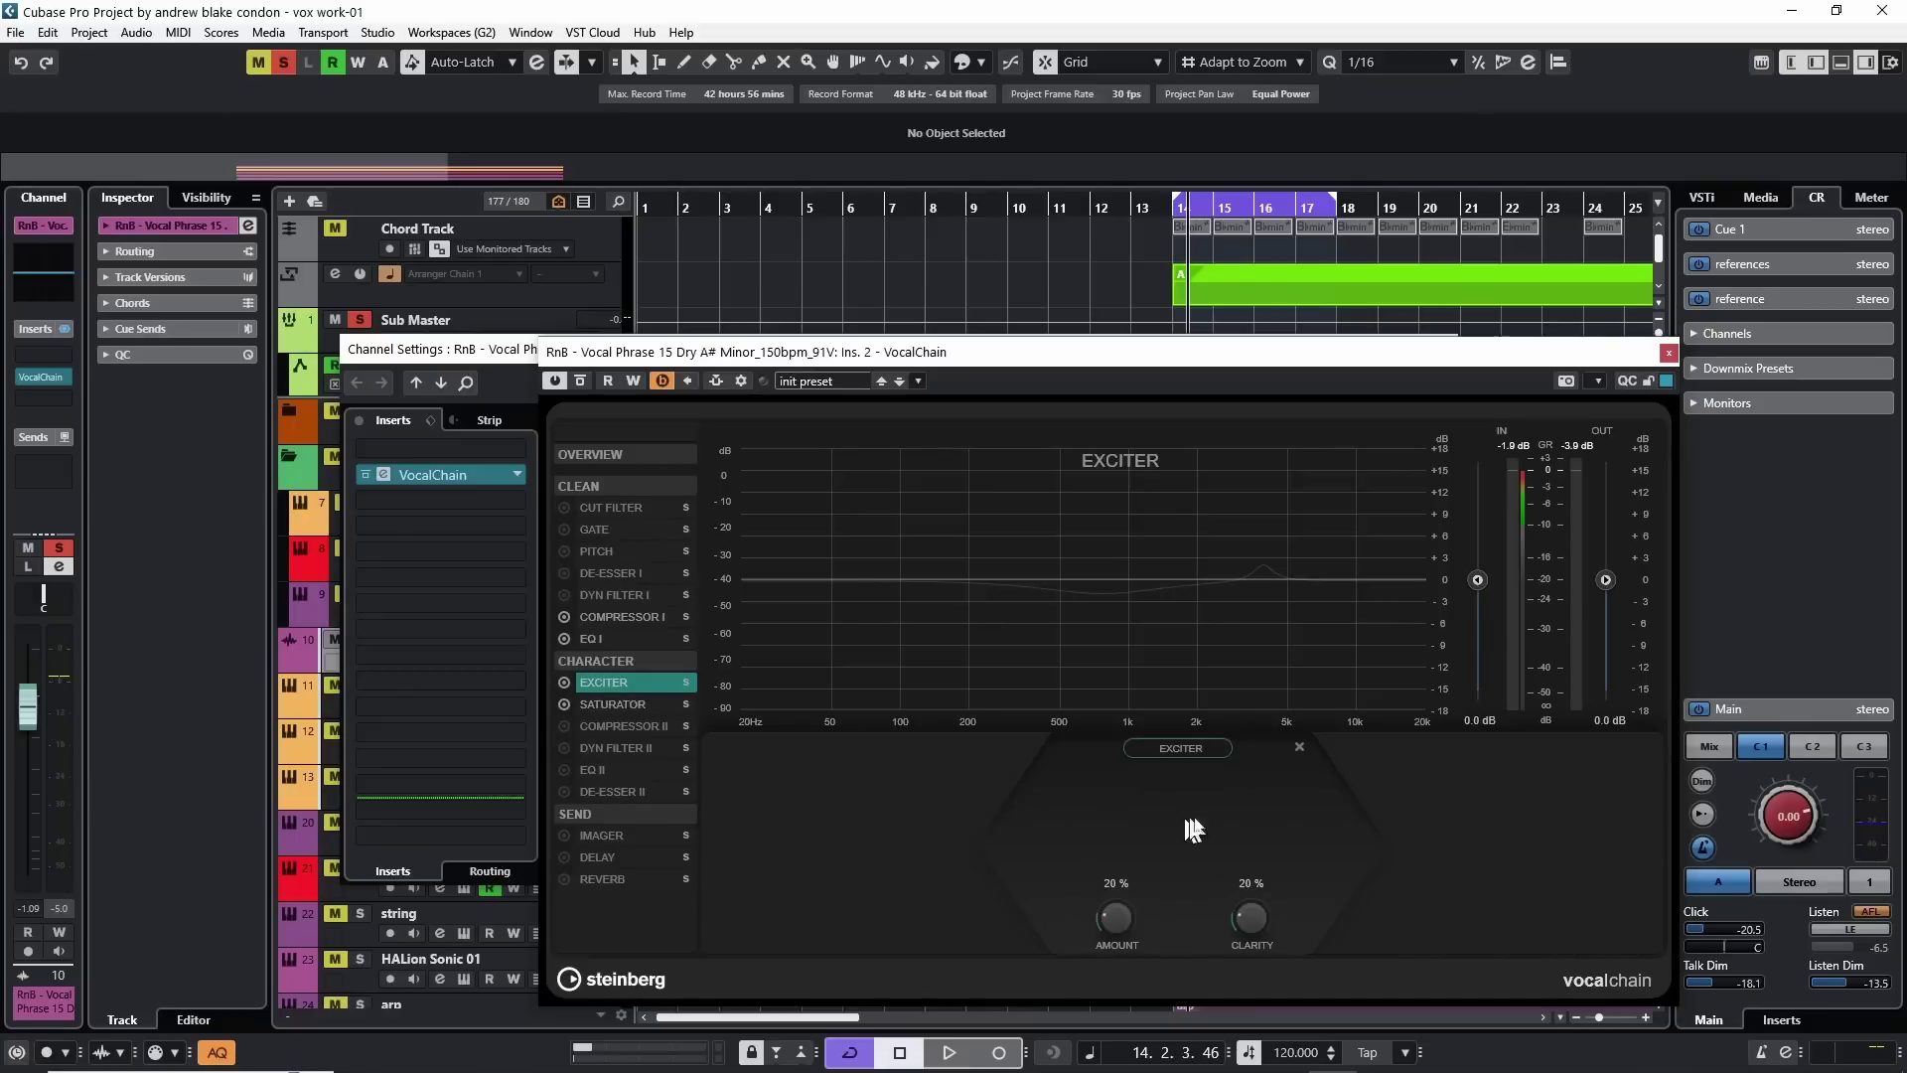
mouse_move(1176, 751)
key("space")
left_click_drag(1119, 936, 1119, 732)
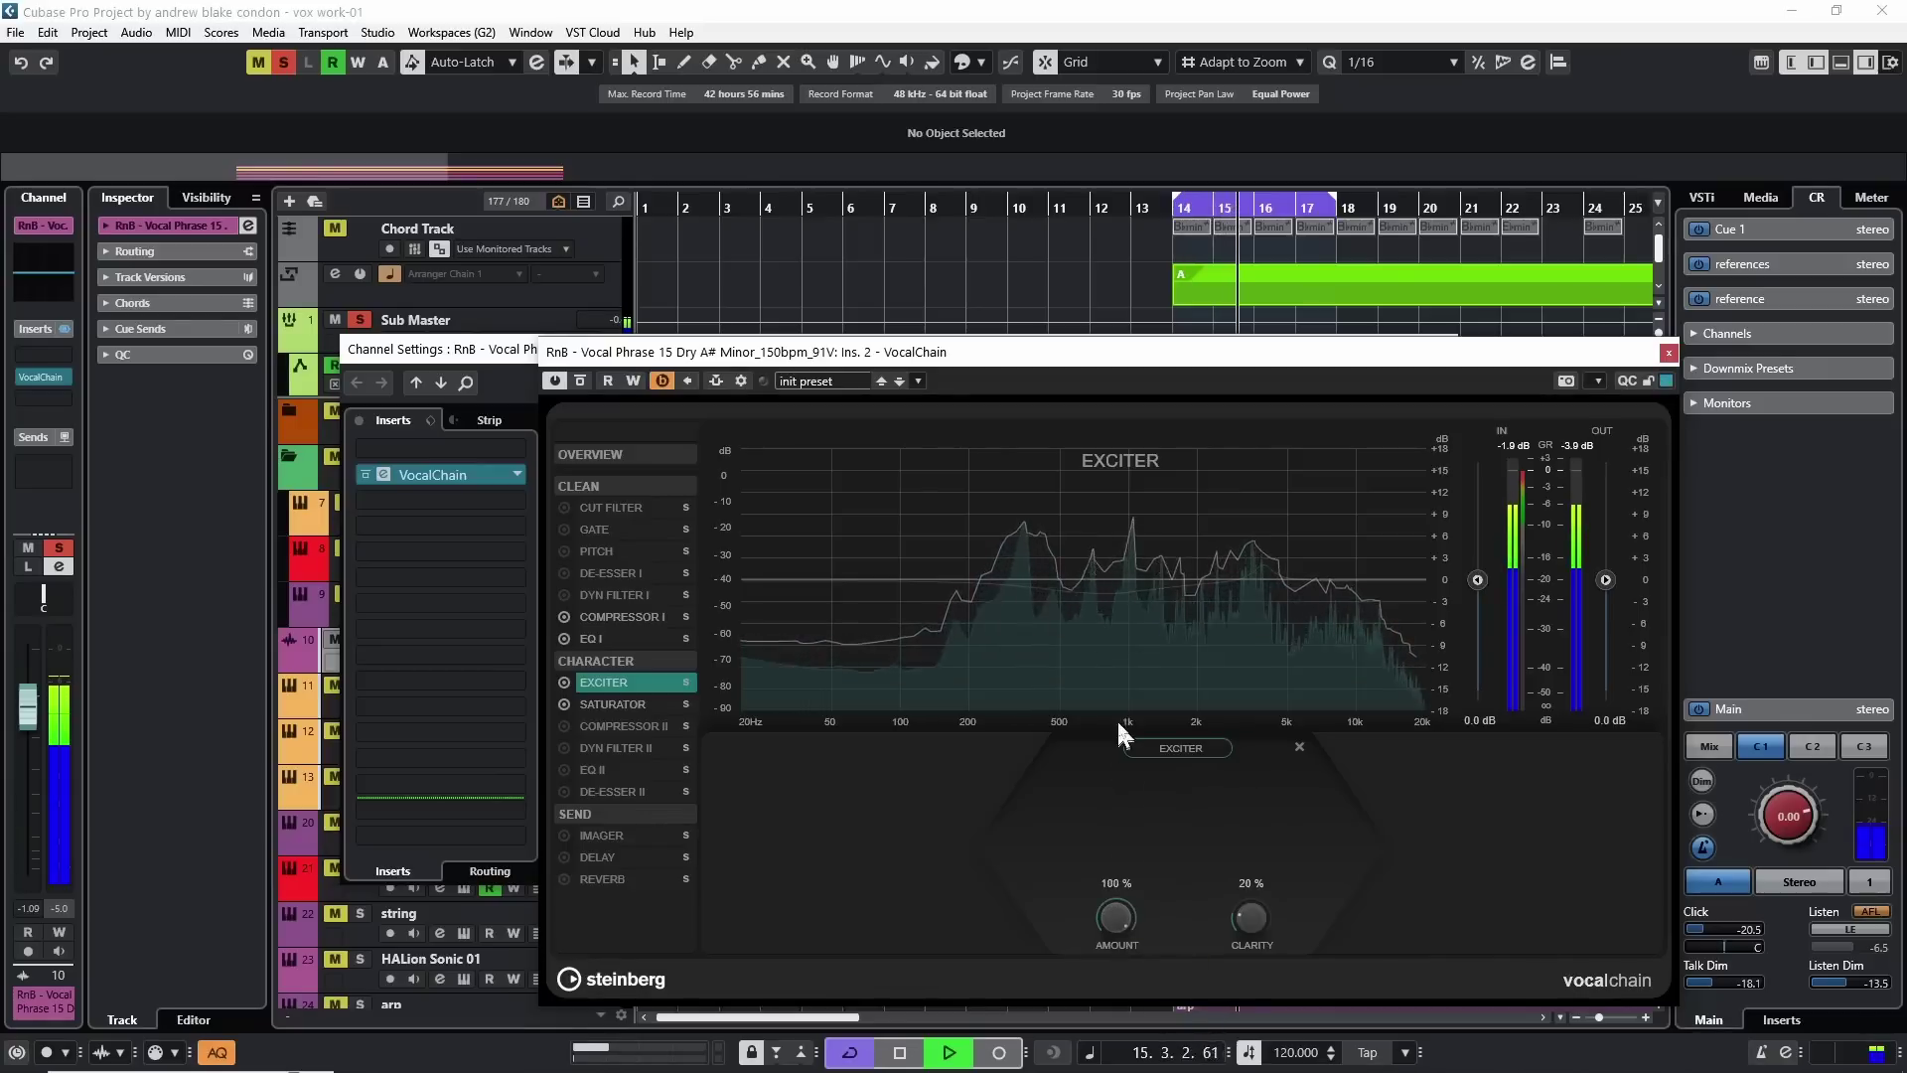
left_click_drag(1250, 918, 1282, 707)
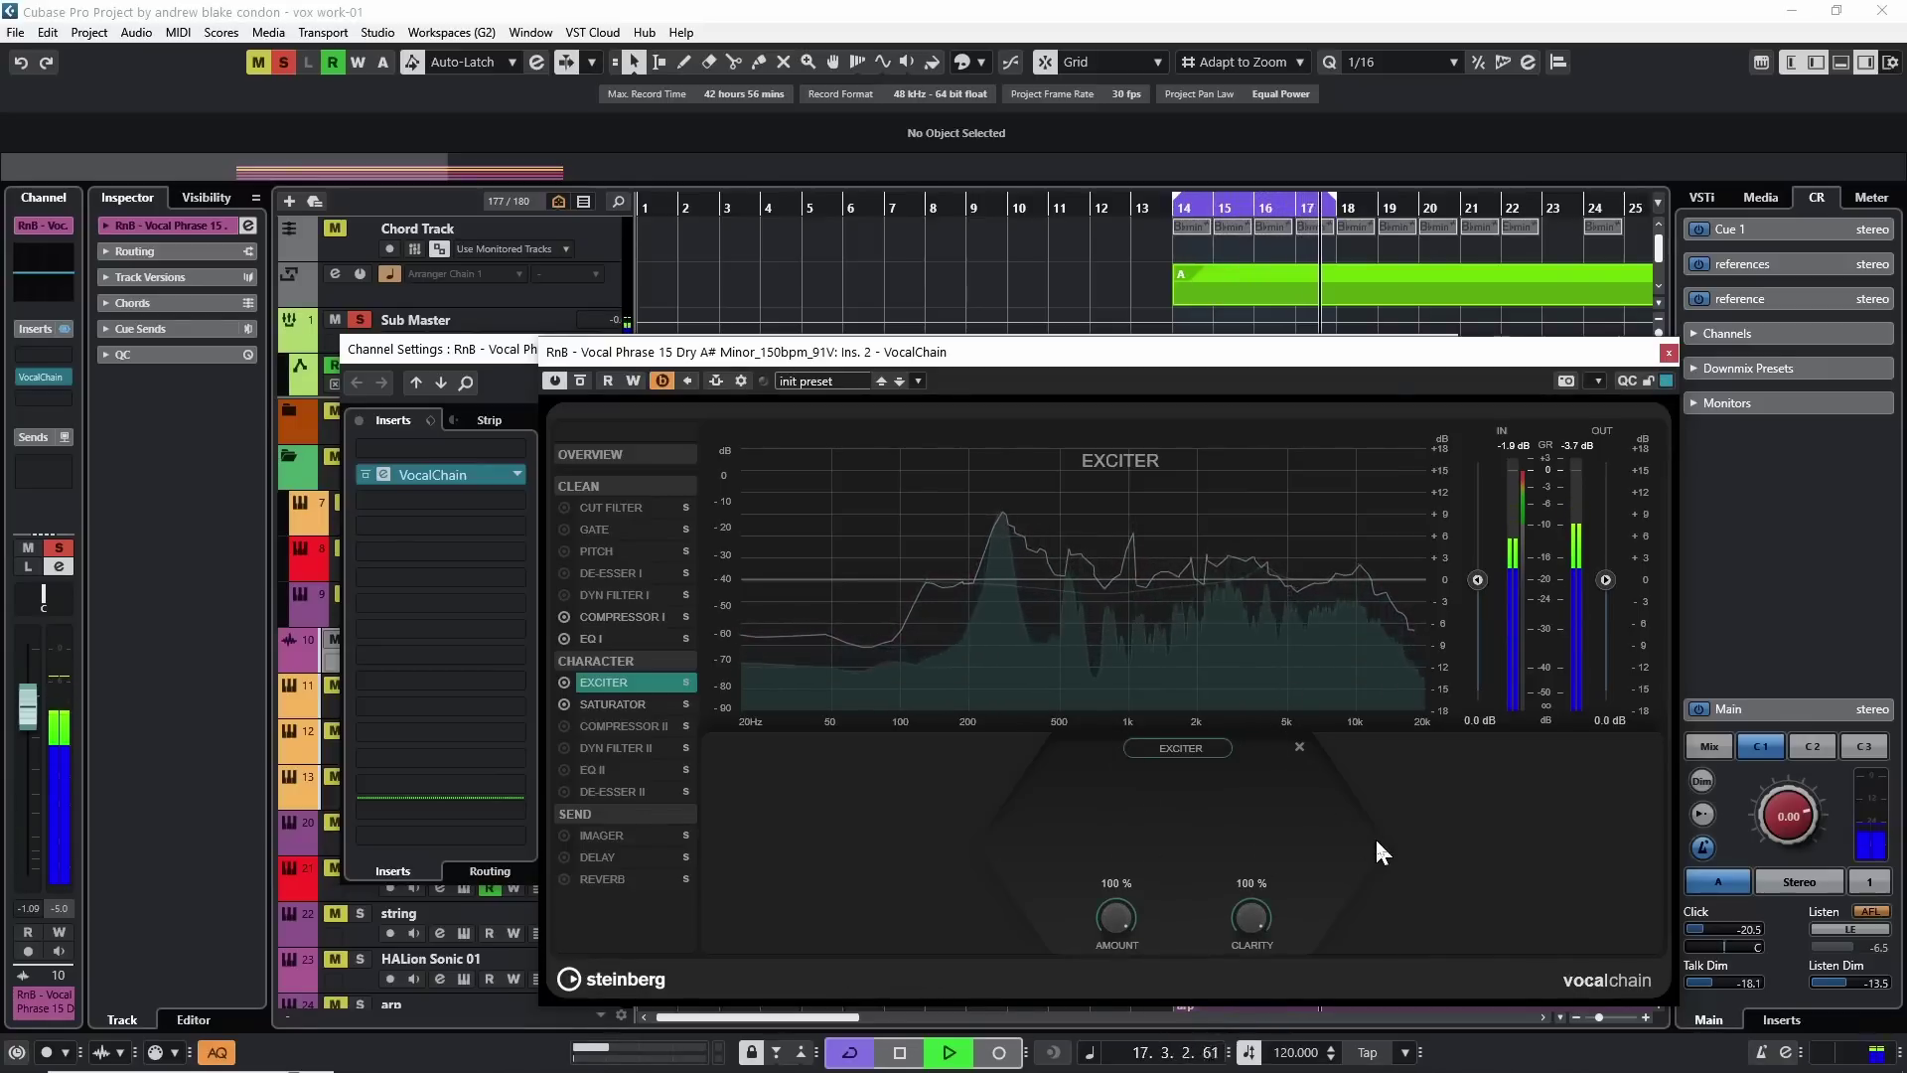
key("space")
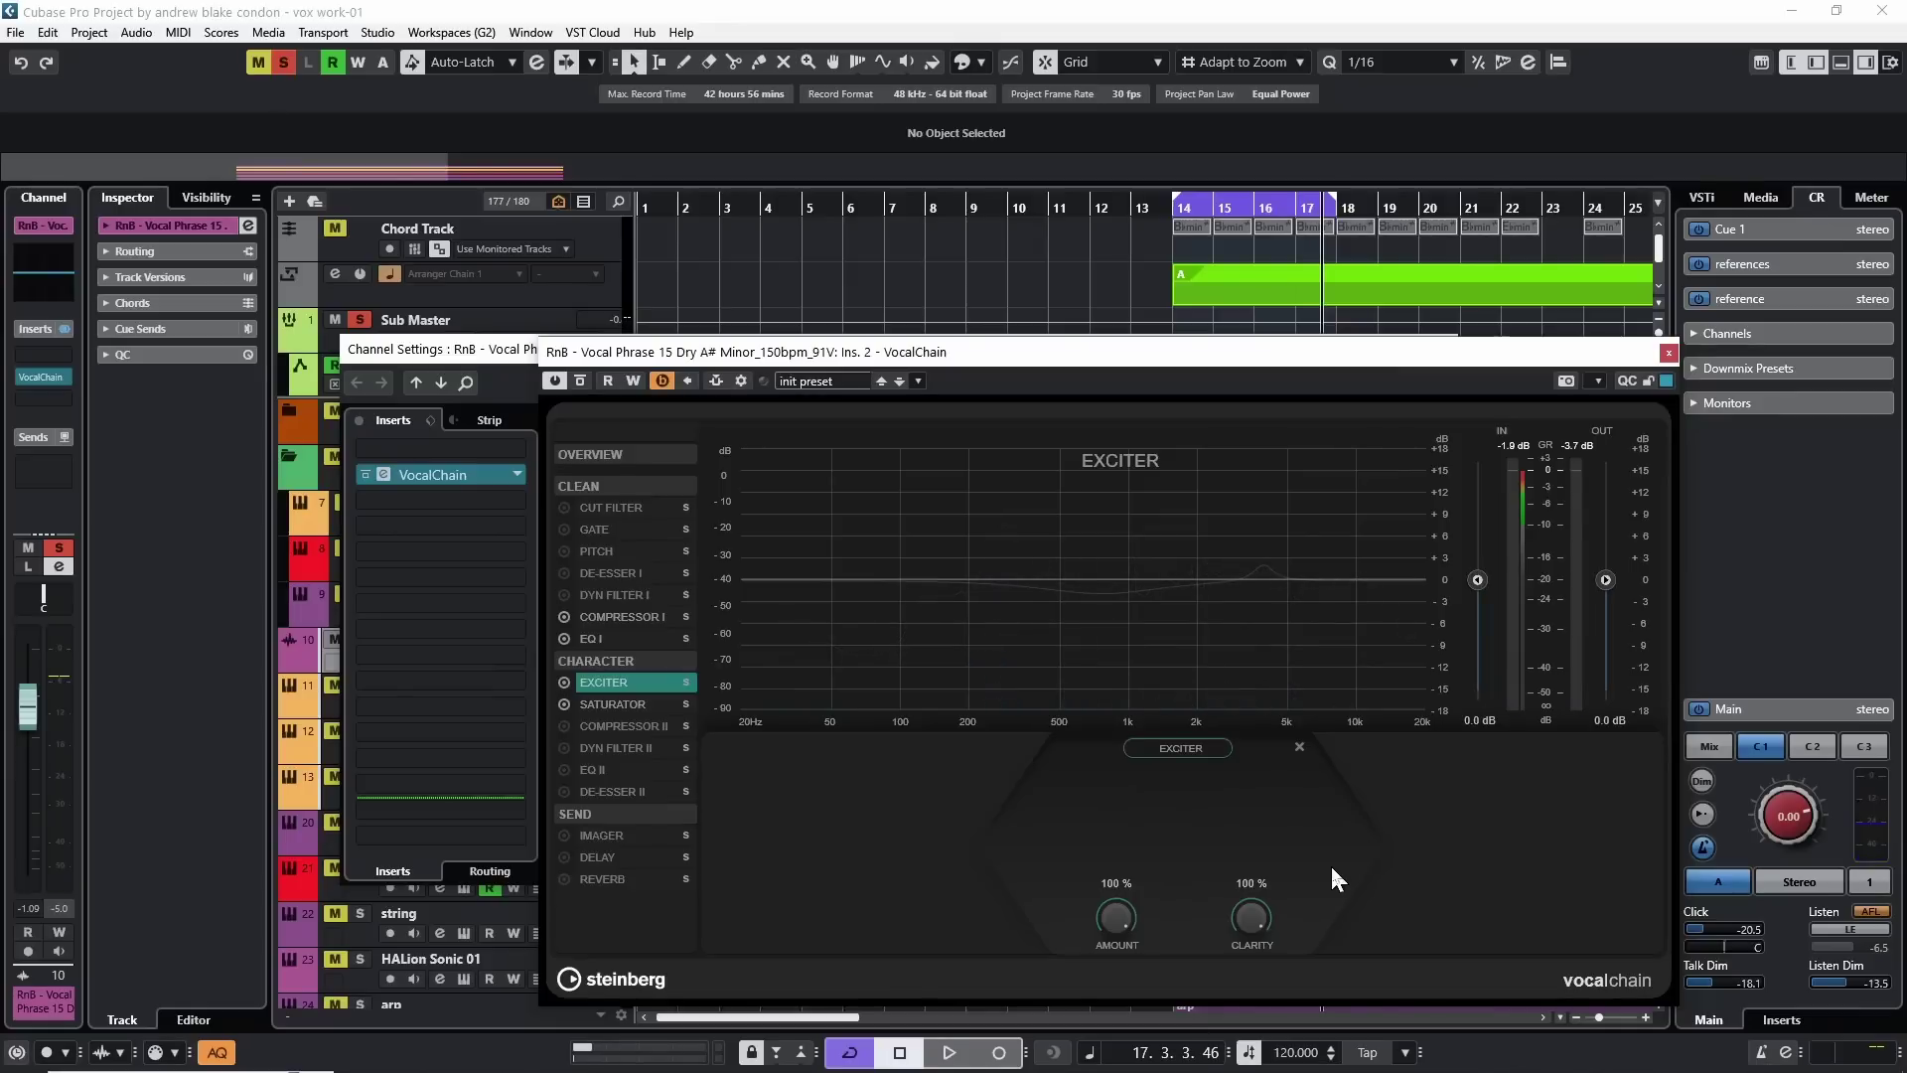
Lower the Exciter's Clarity to 0 %, raise it to 64 %, and audition the vocal
key("space")
left_click_drag(1254, 909, 1276, 1033)
left_click_drag(1288, 909, 1294, 1033)
key("space")
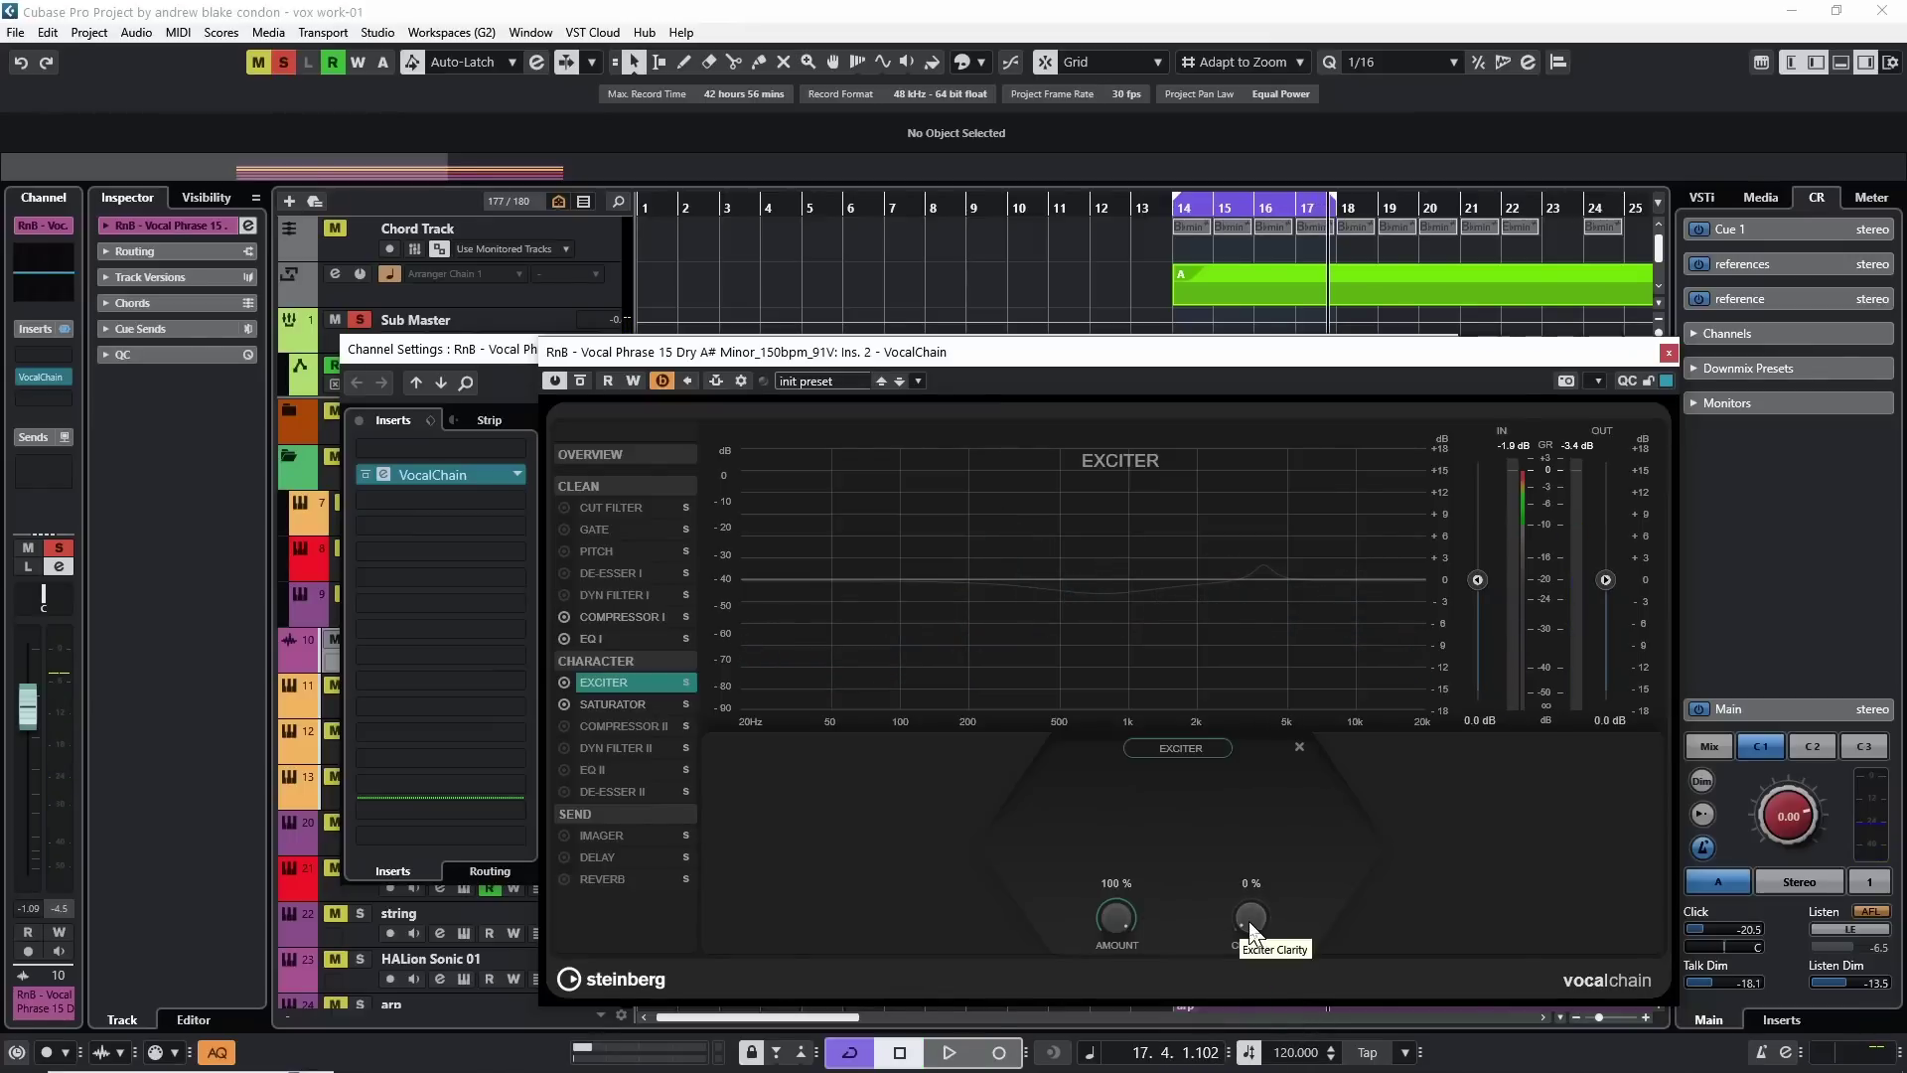
key("space")
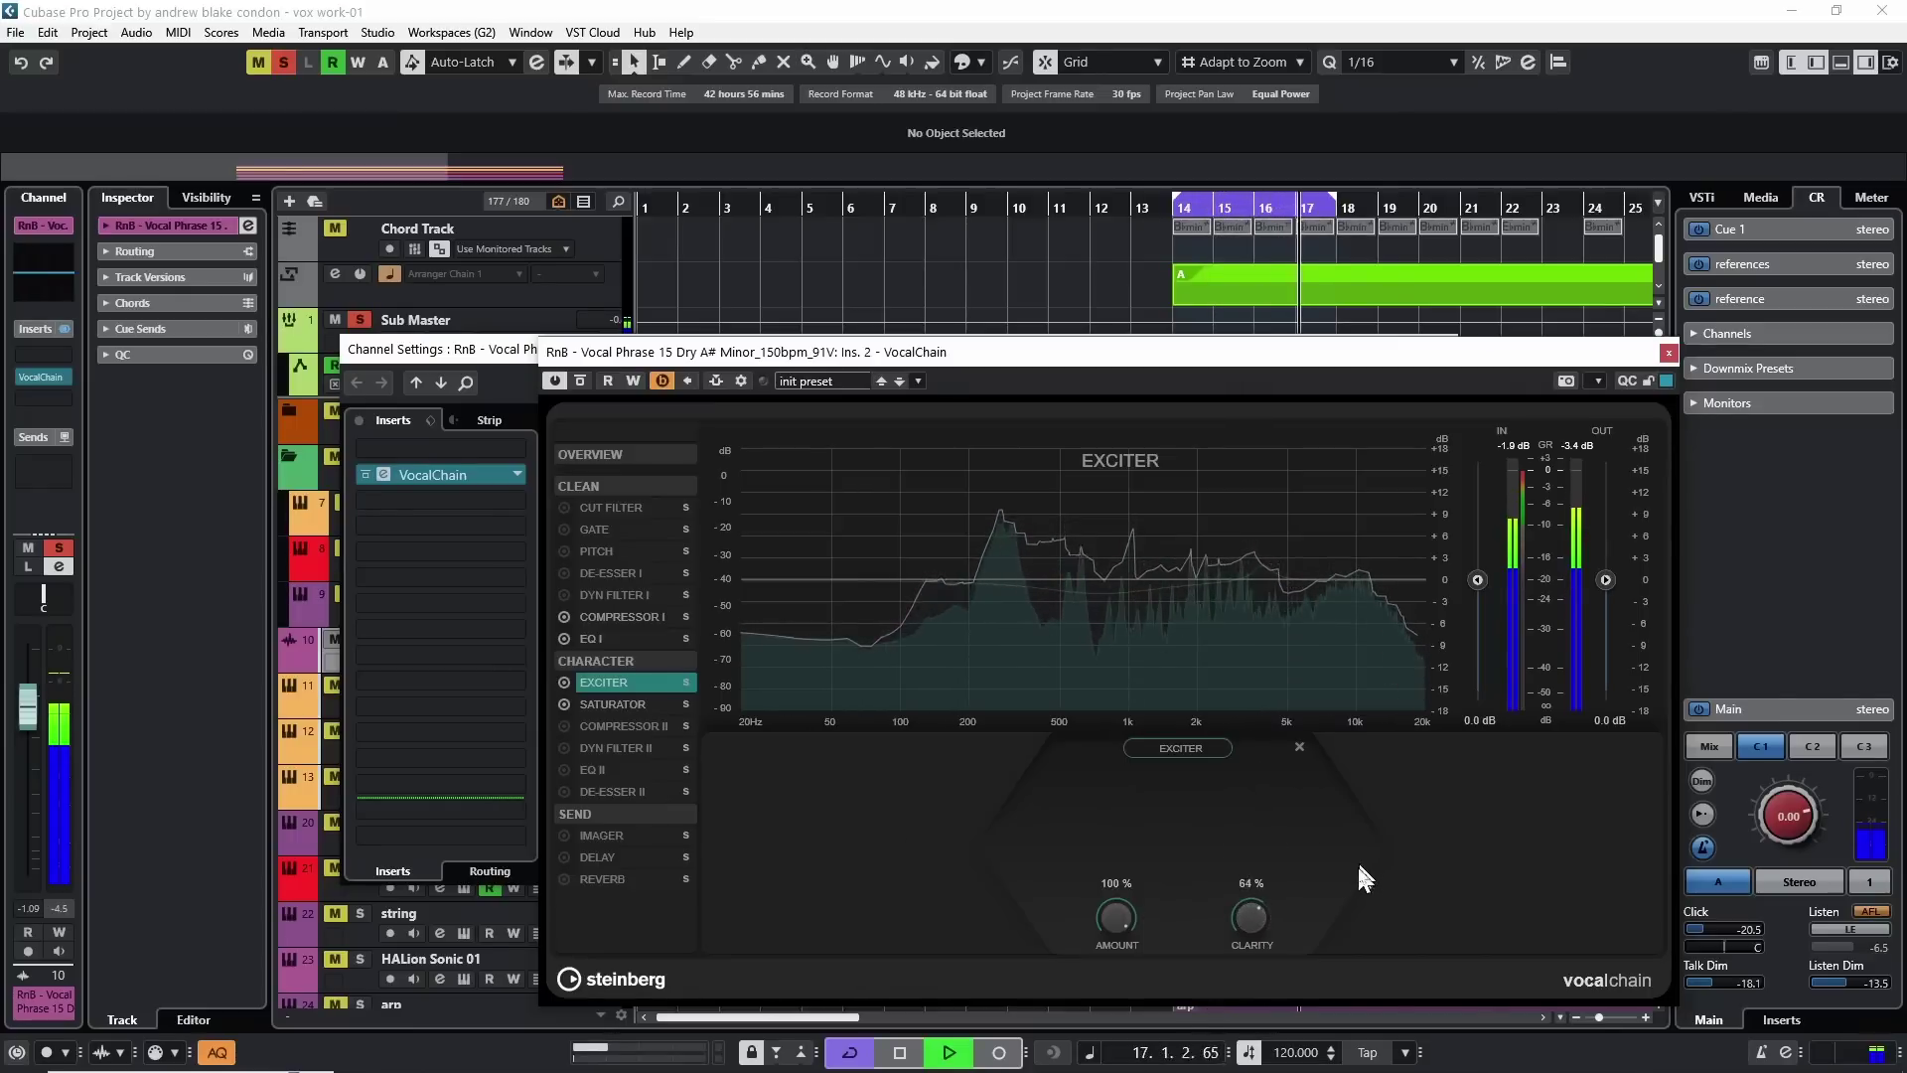
key("space")
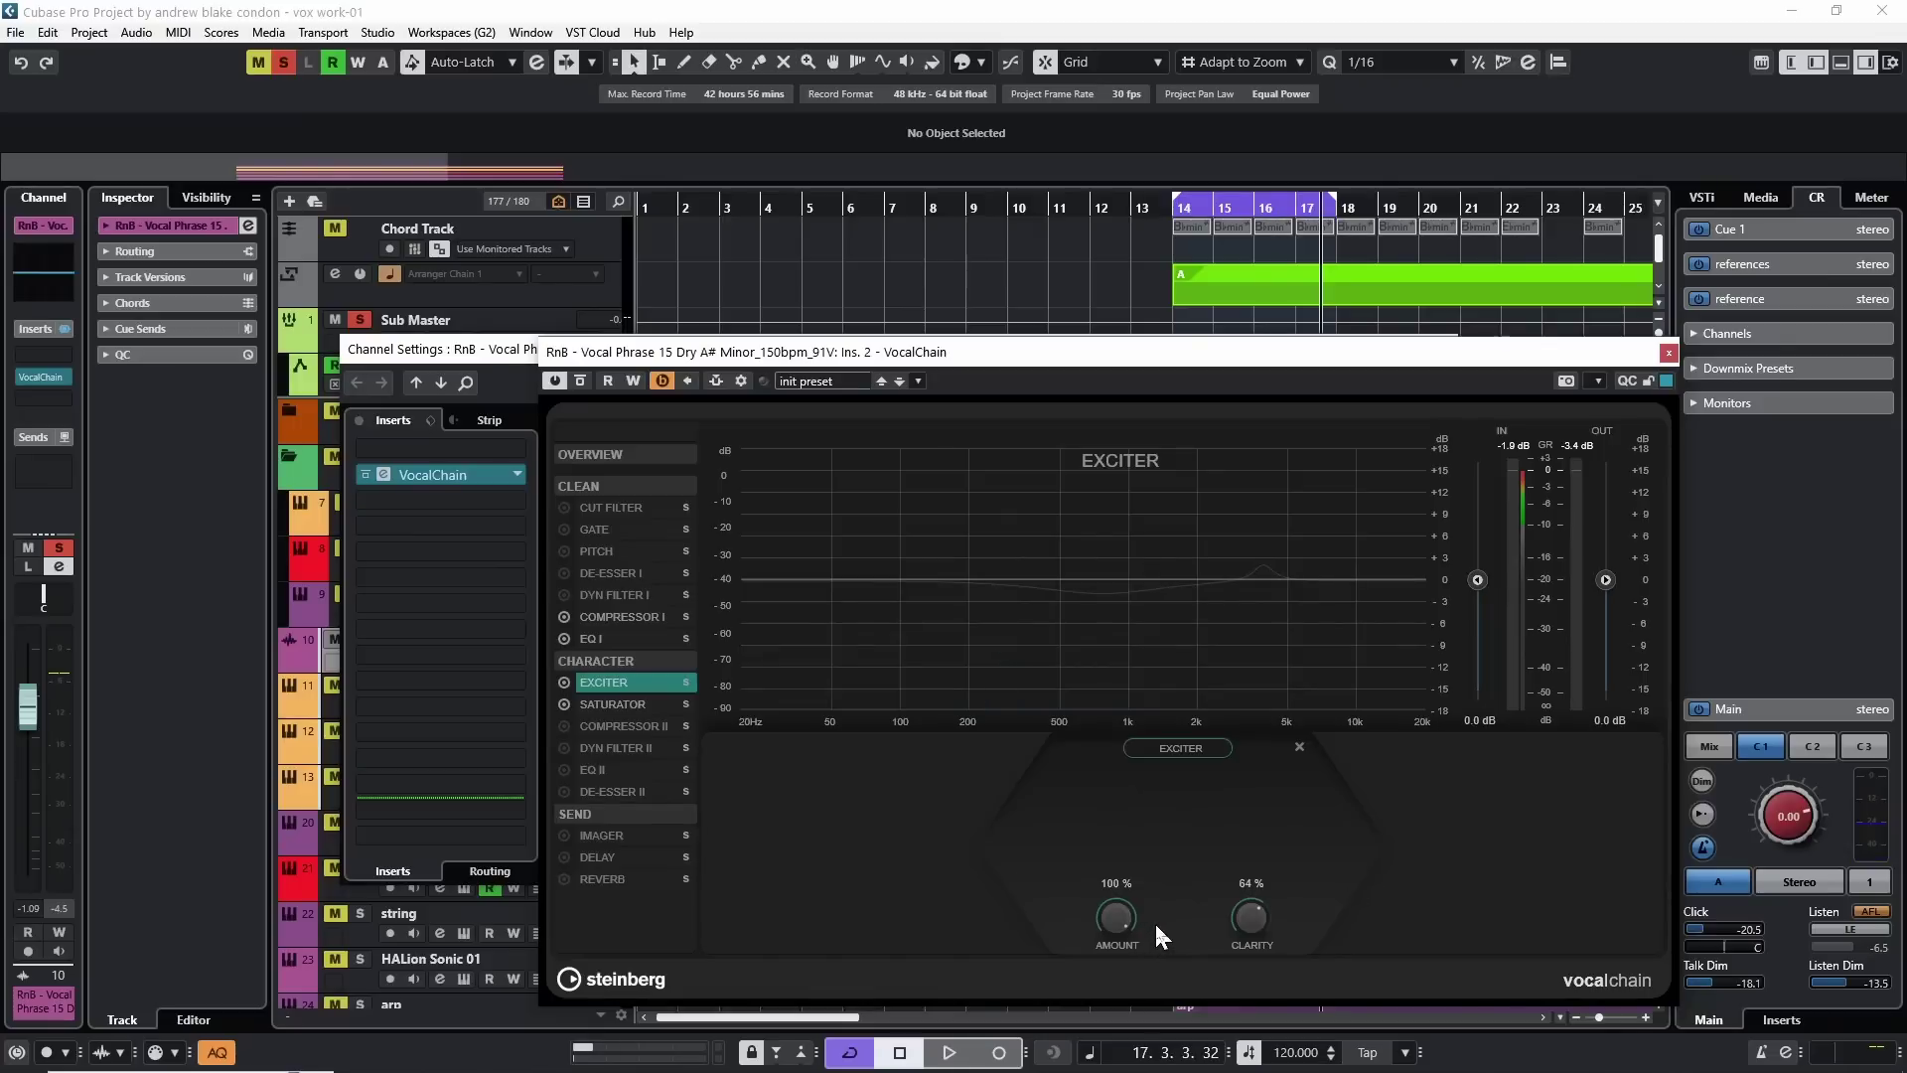
Lower the Exciter's Amount to 0 % during playback, set it to 34 %, and stop playback
key("space")
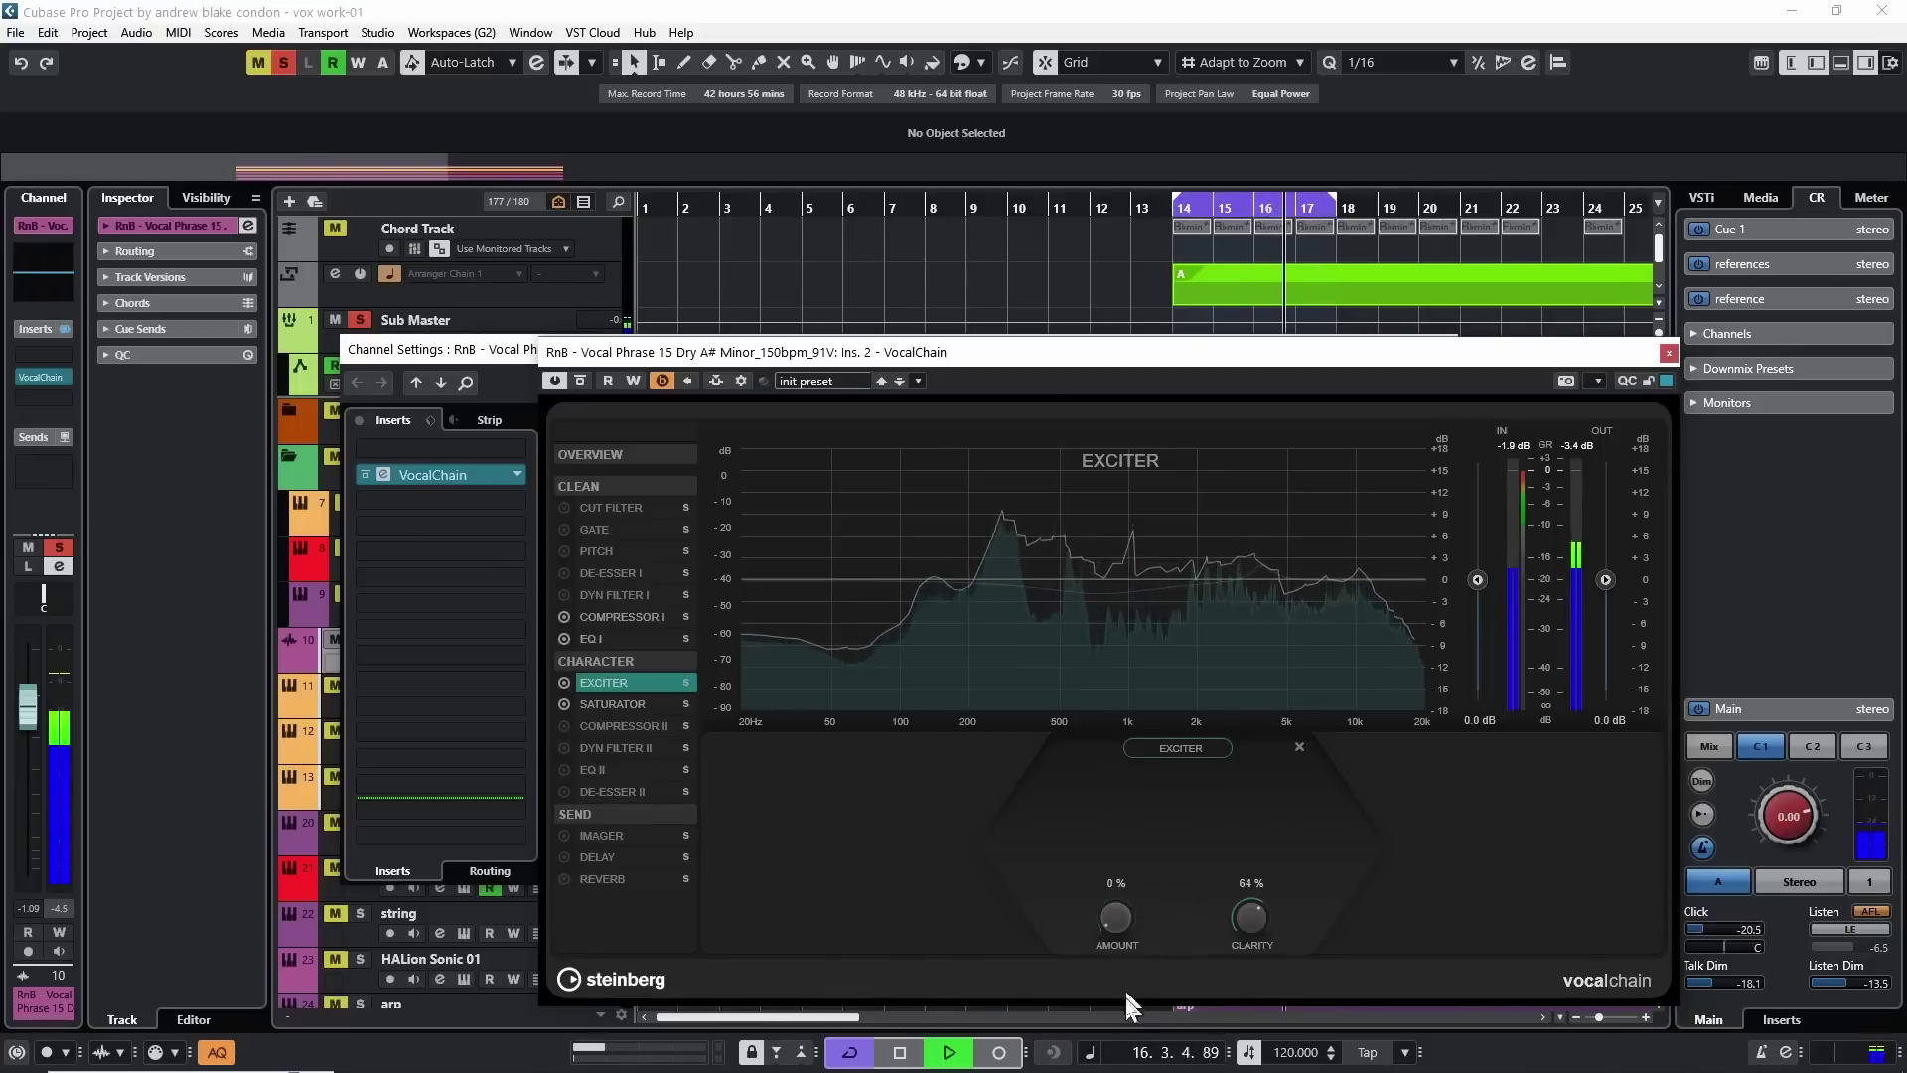
scroll(1120, 909, "down", 5)
scroll(1116, 914, "down", 7)
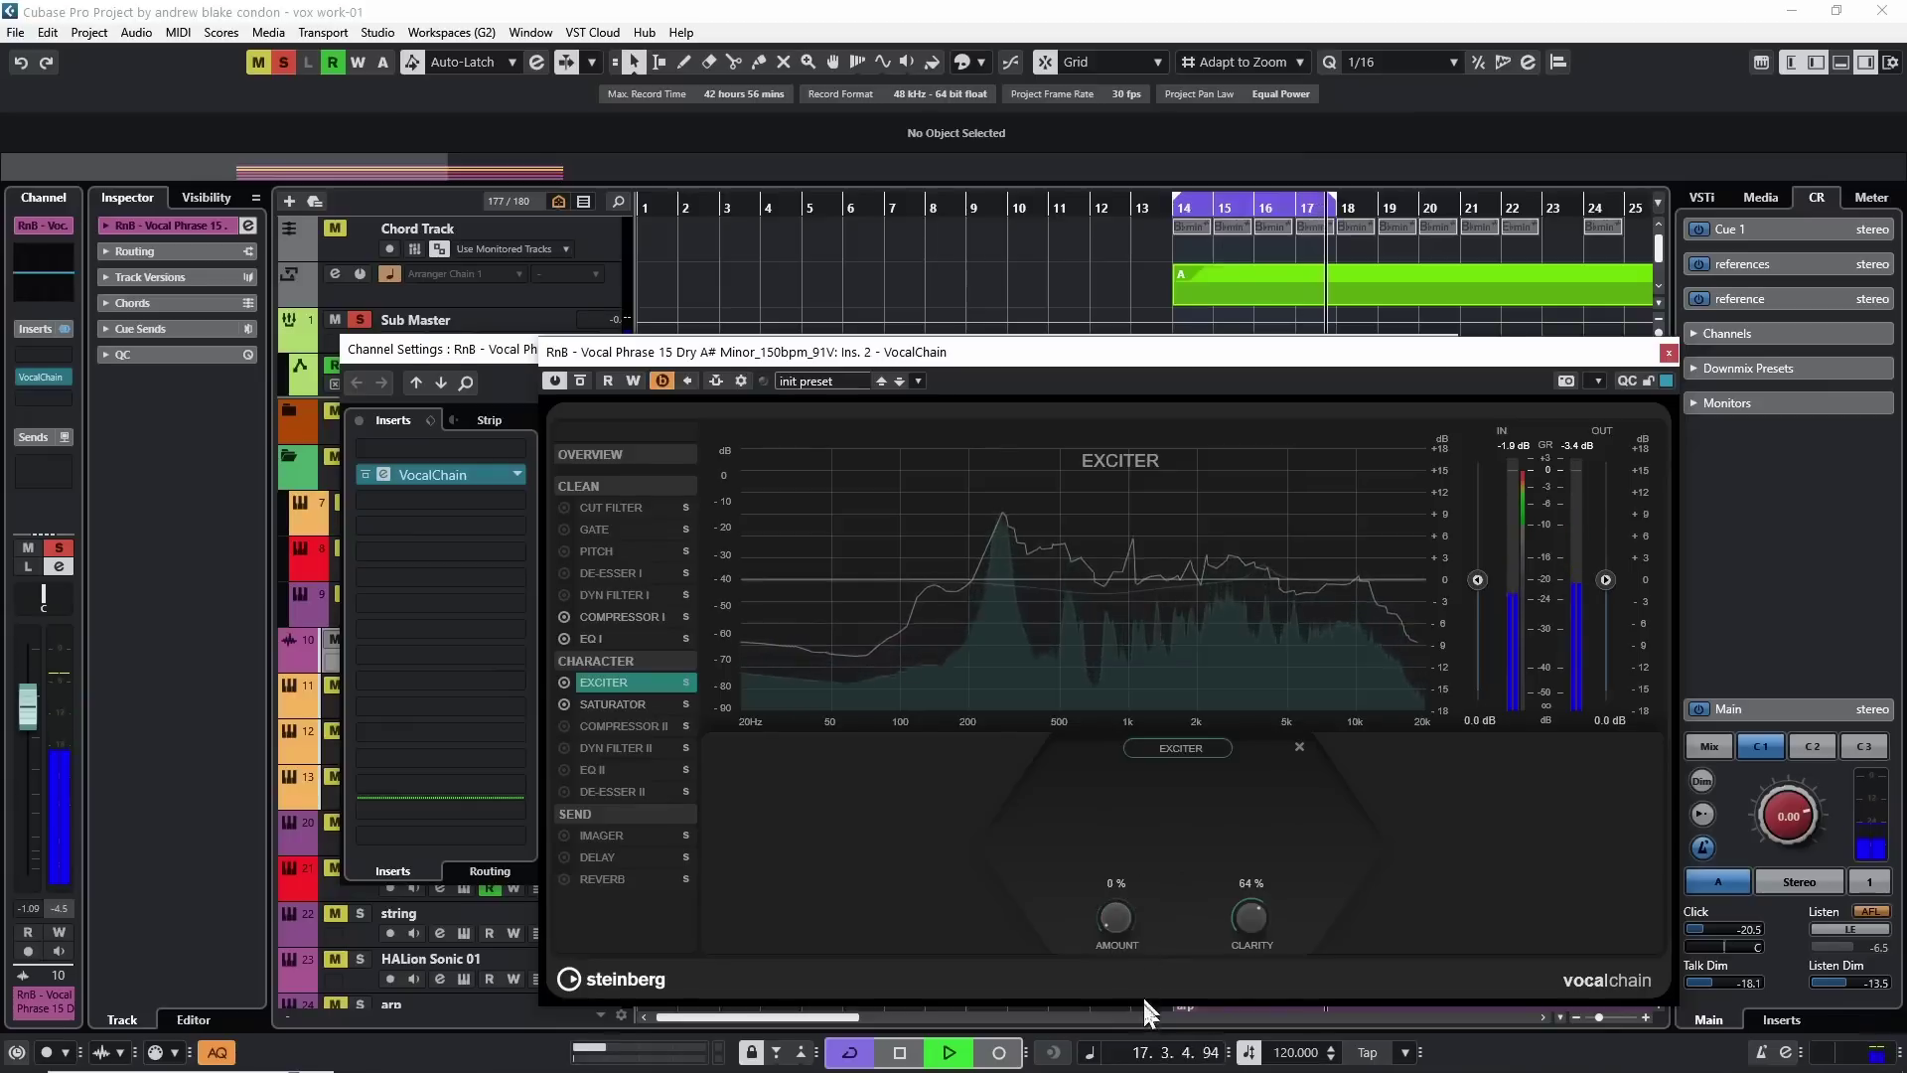
key("space")
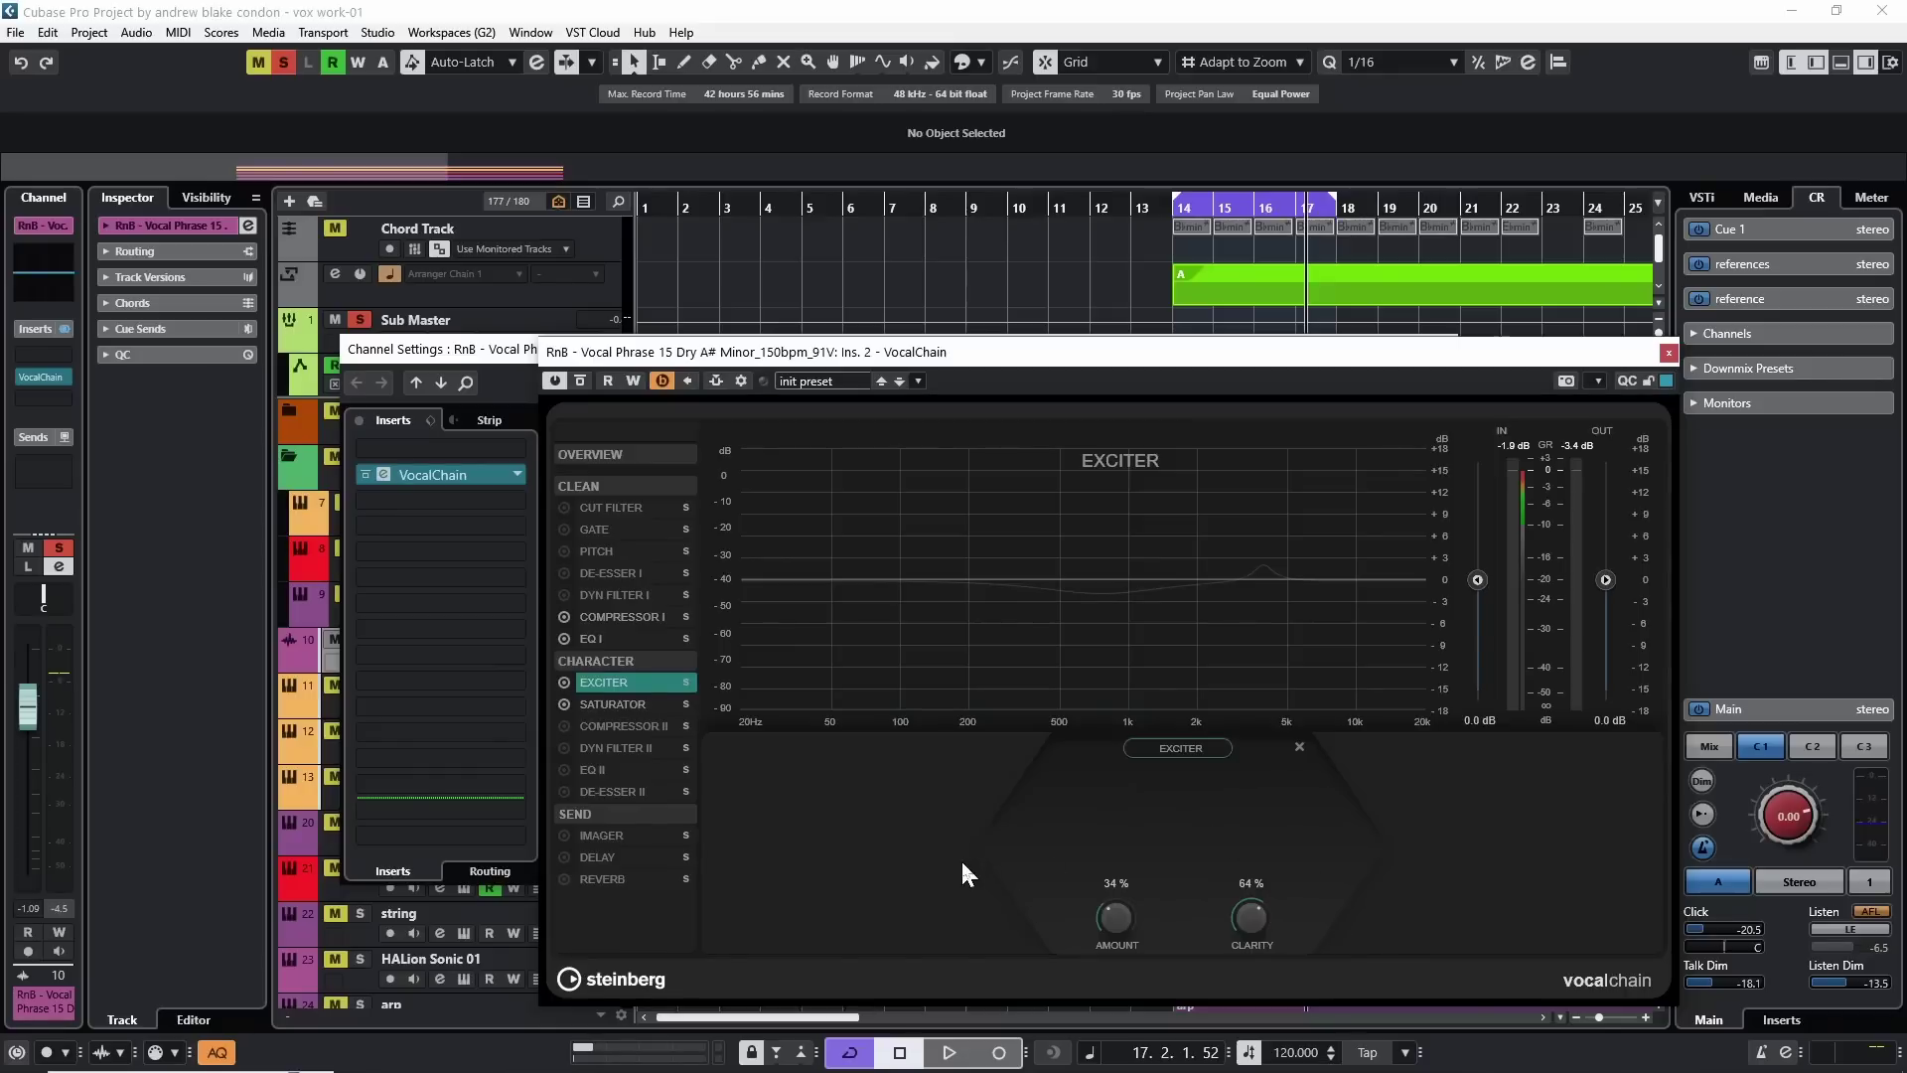
Compare the vocal twice with VocalChain bypassed and active during playback, including the Exciter
key("space")
left_click(580, 382)
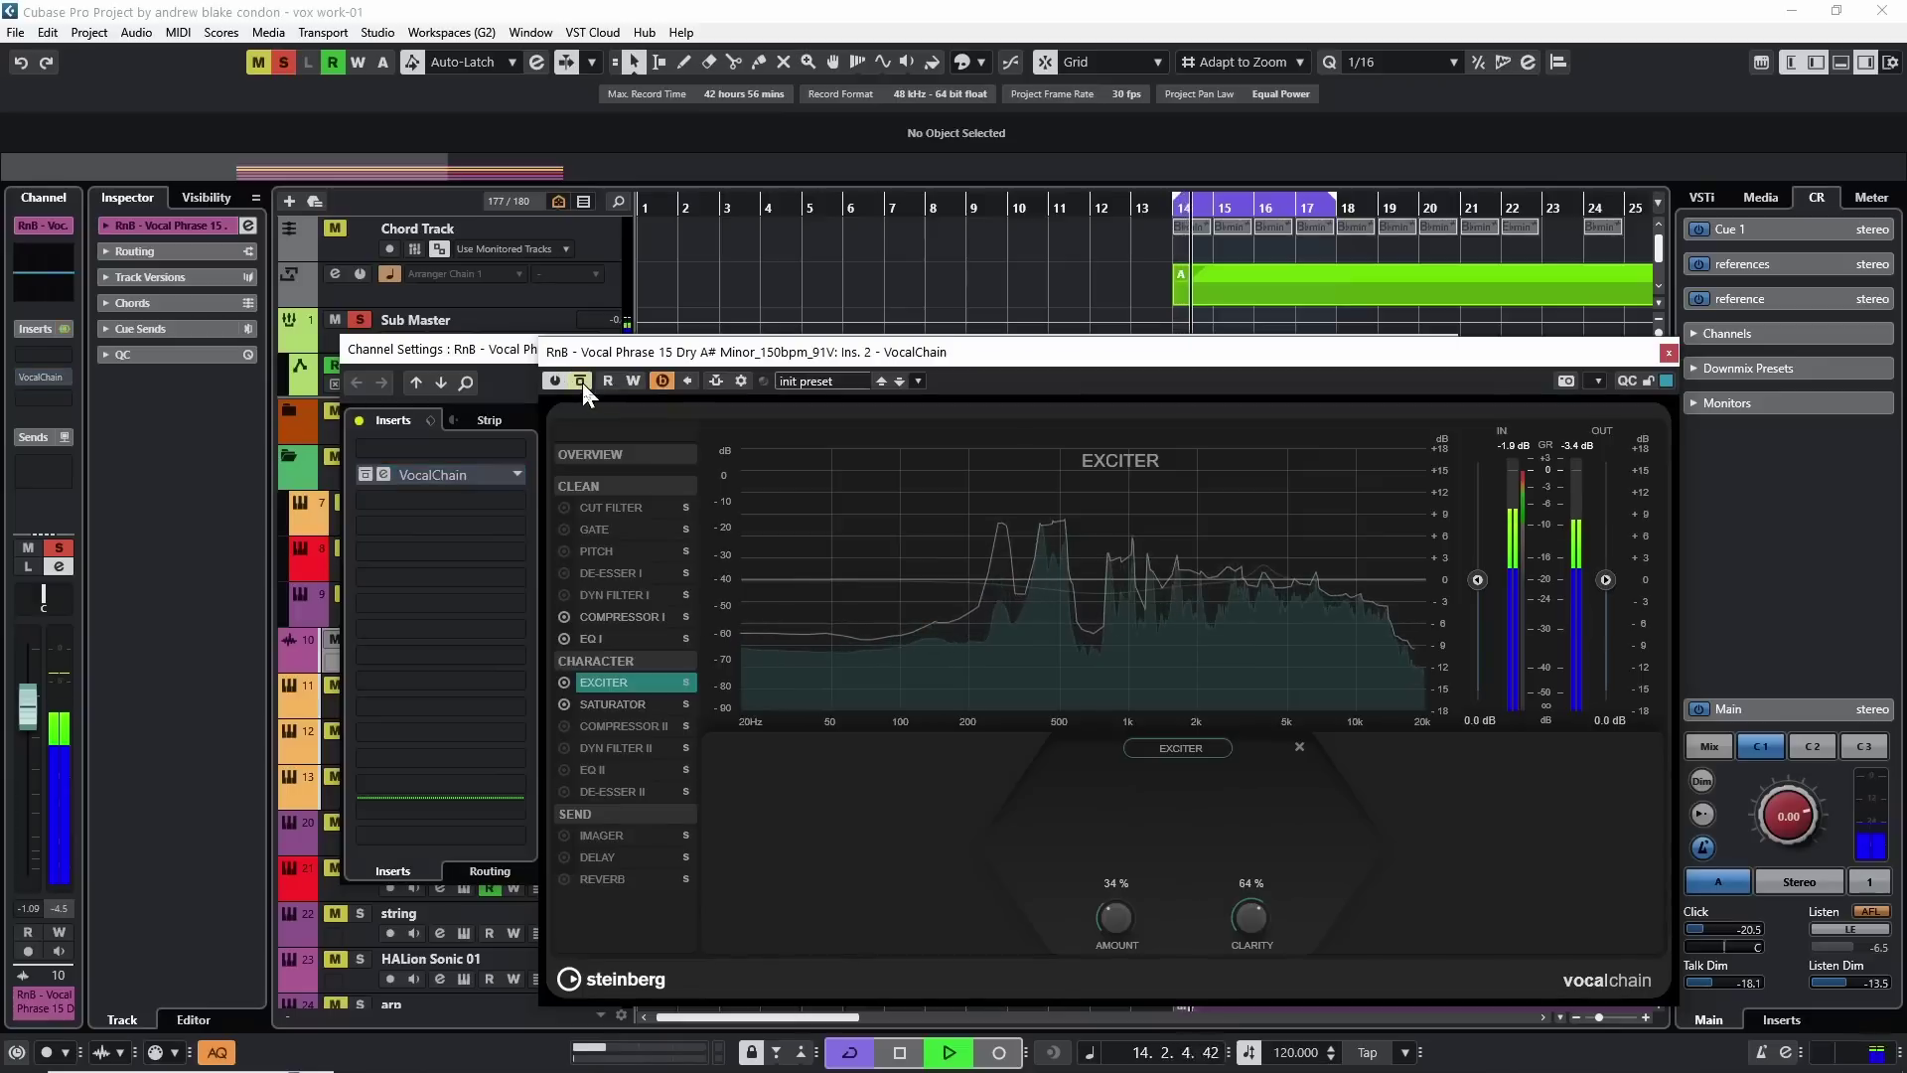
left_click(580, 381)
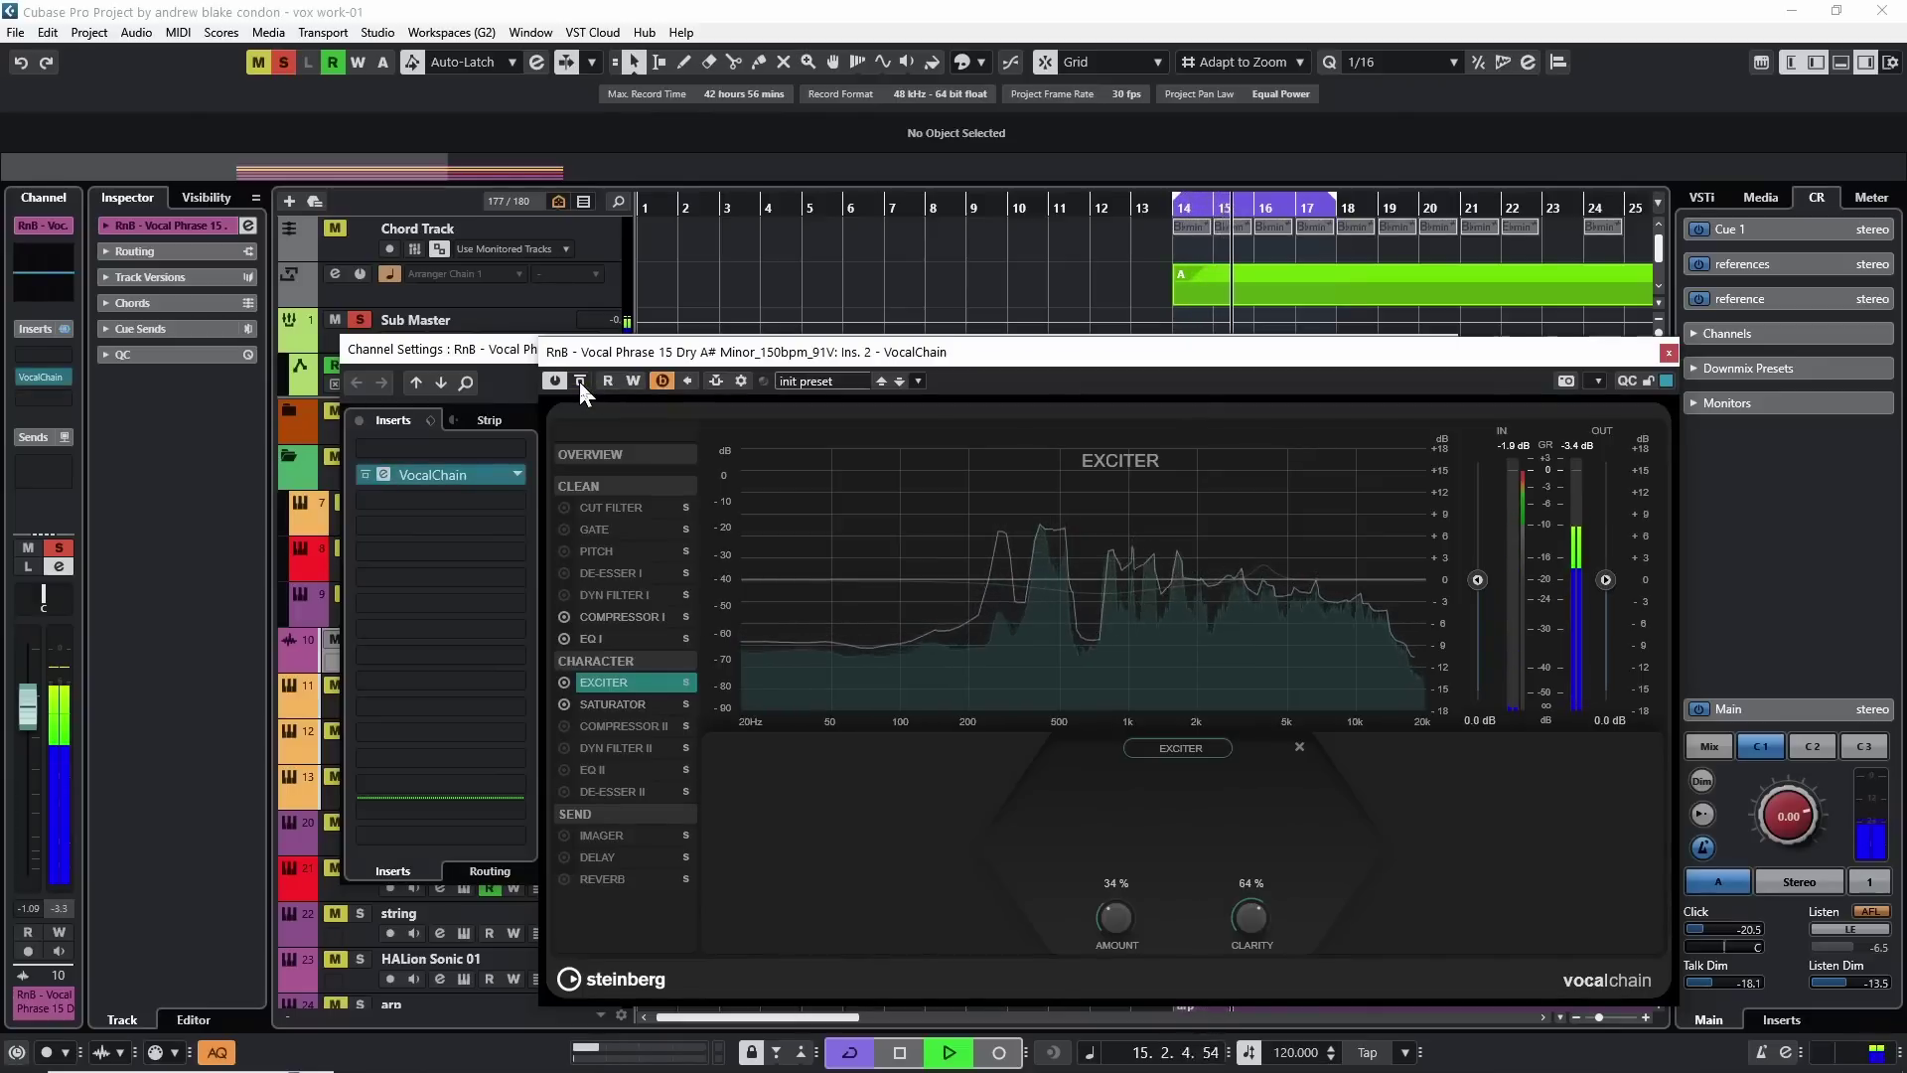
left_click(580, 381)
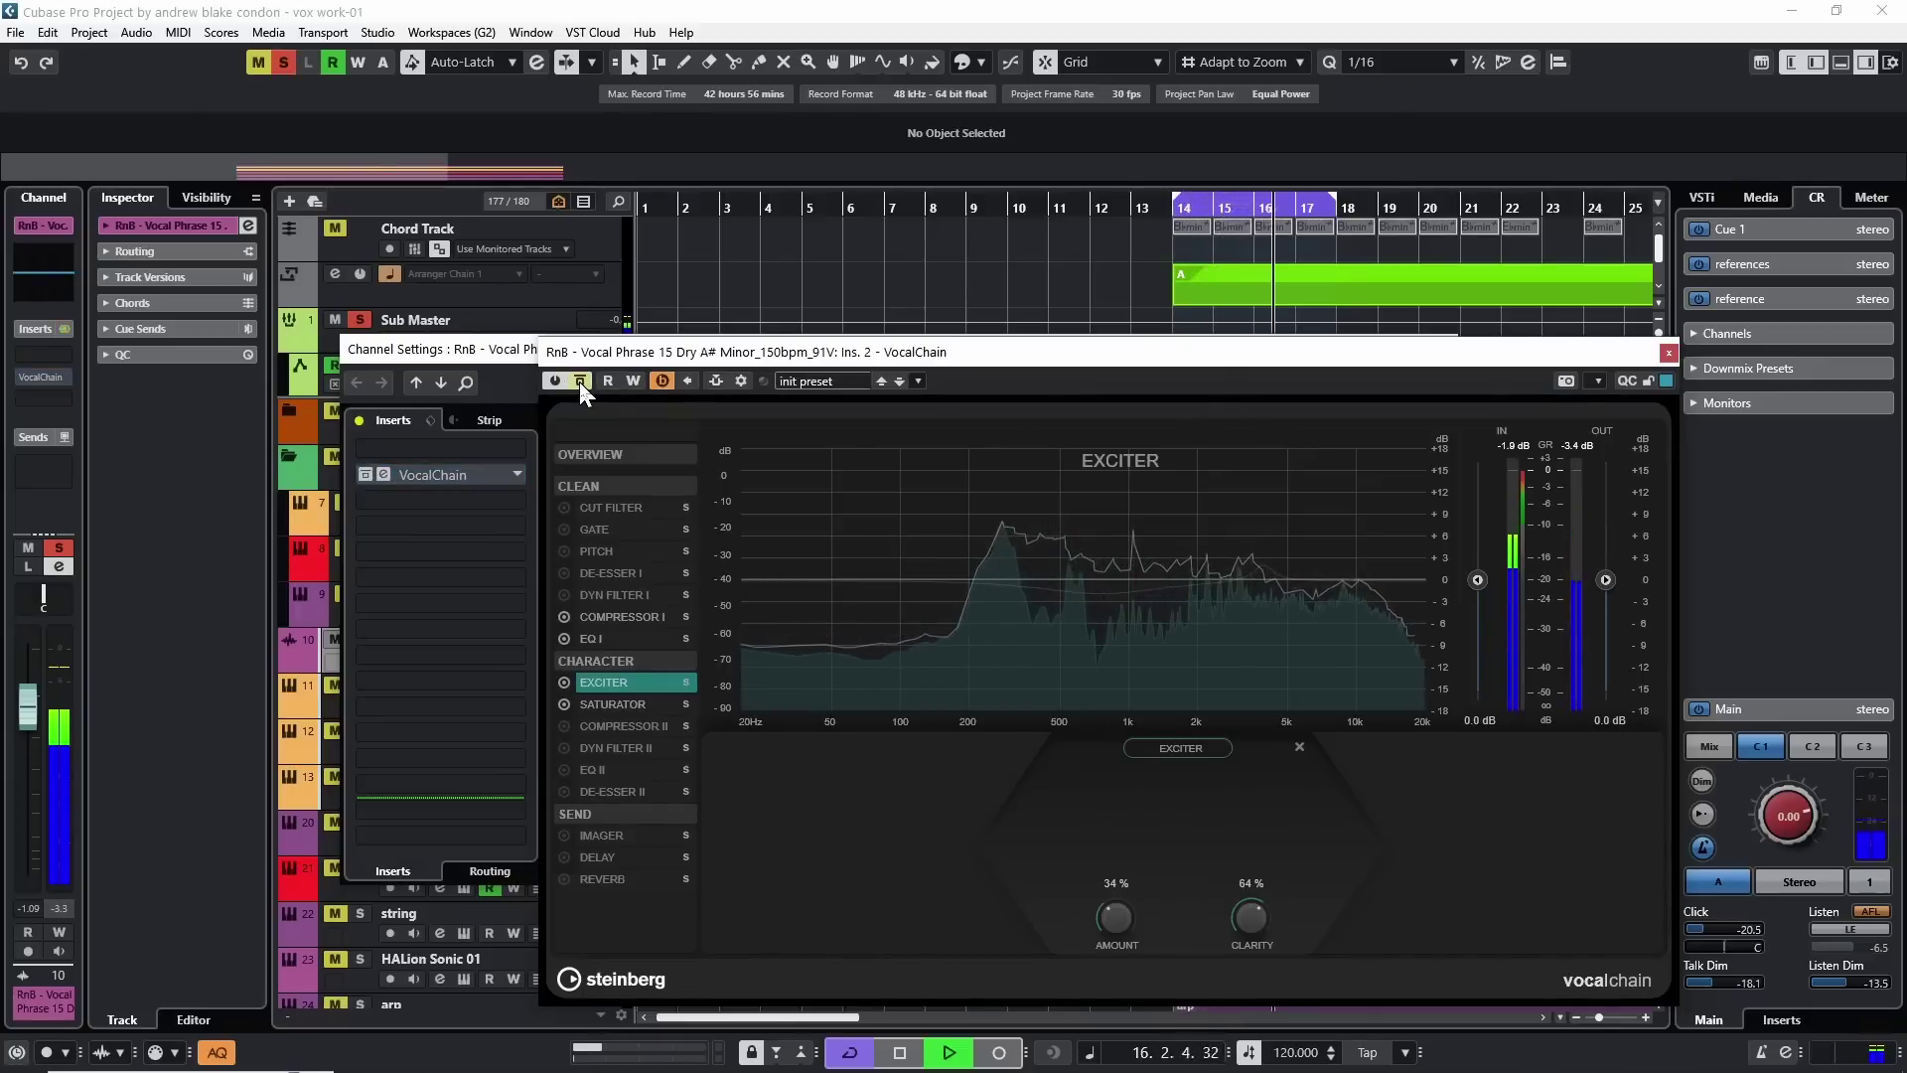
left_click(580, 382)
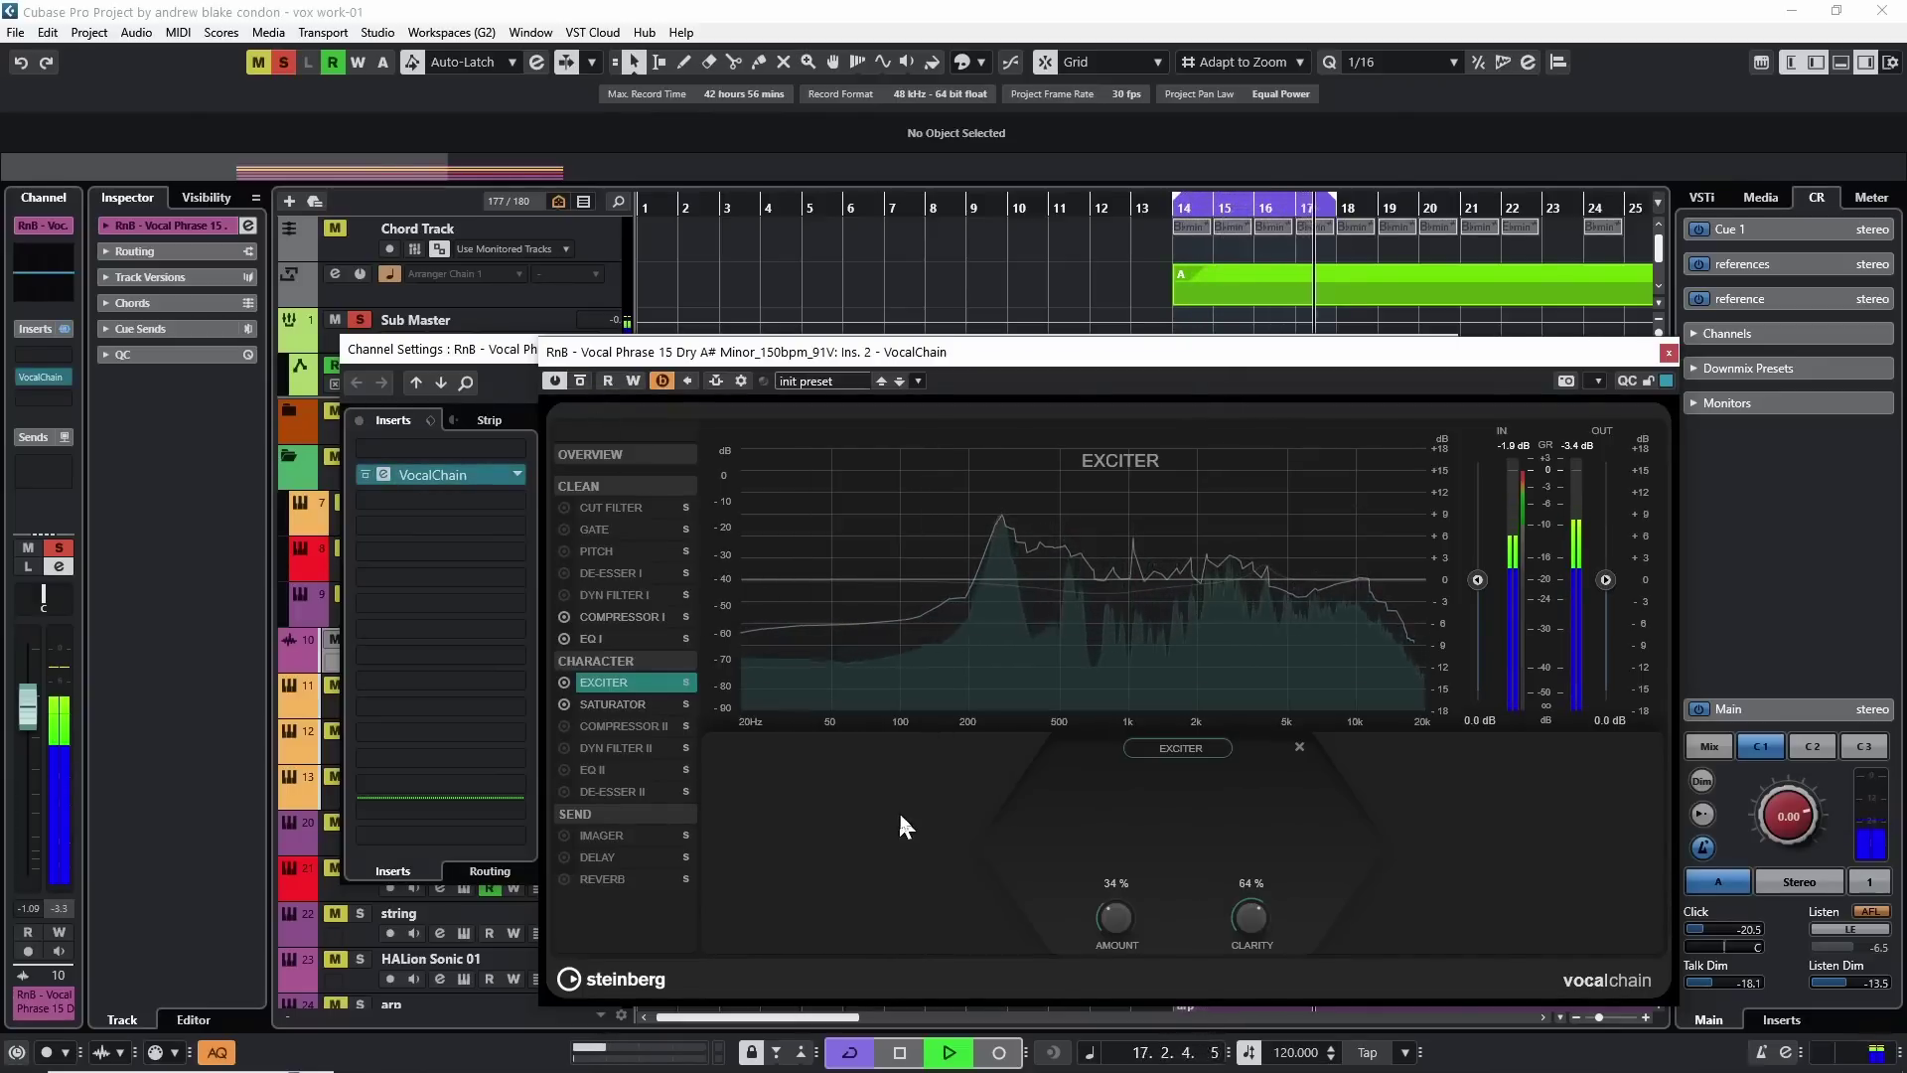
key("space")
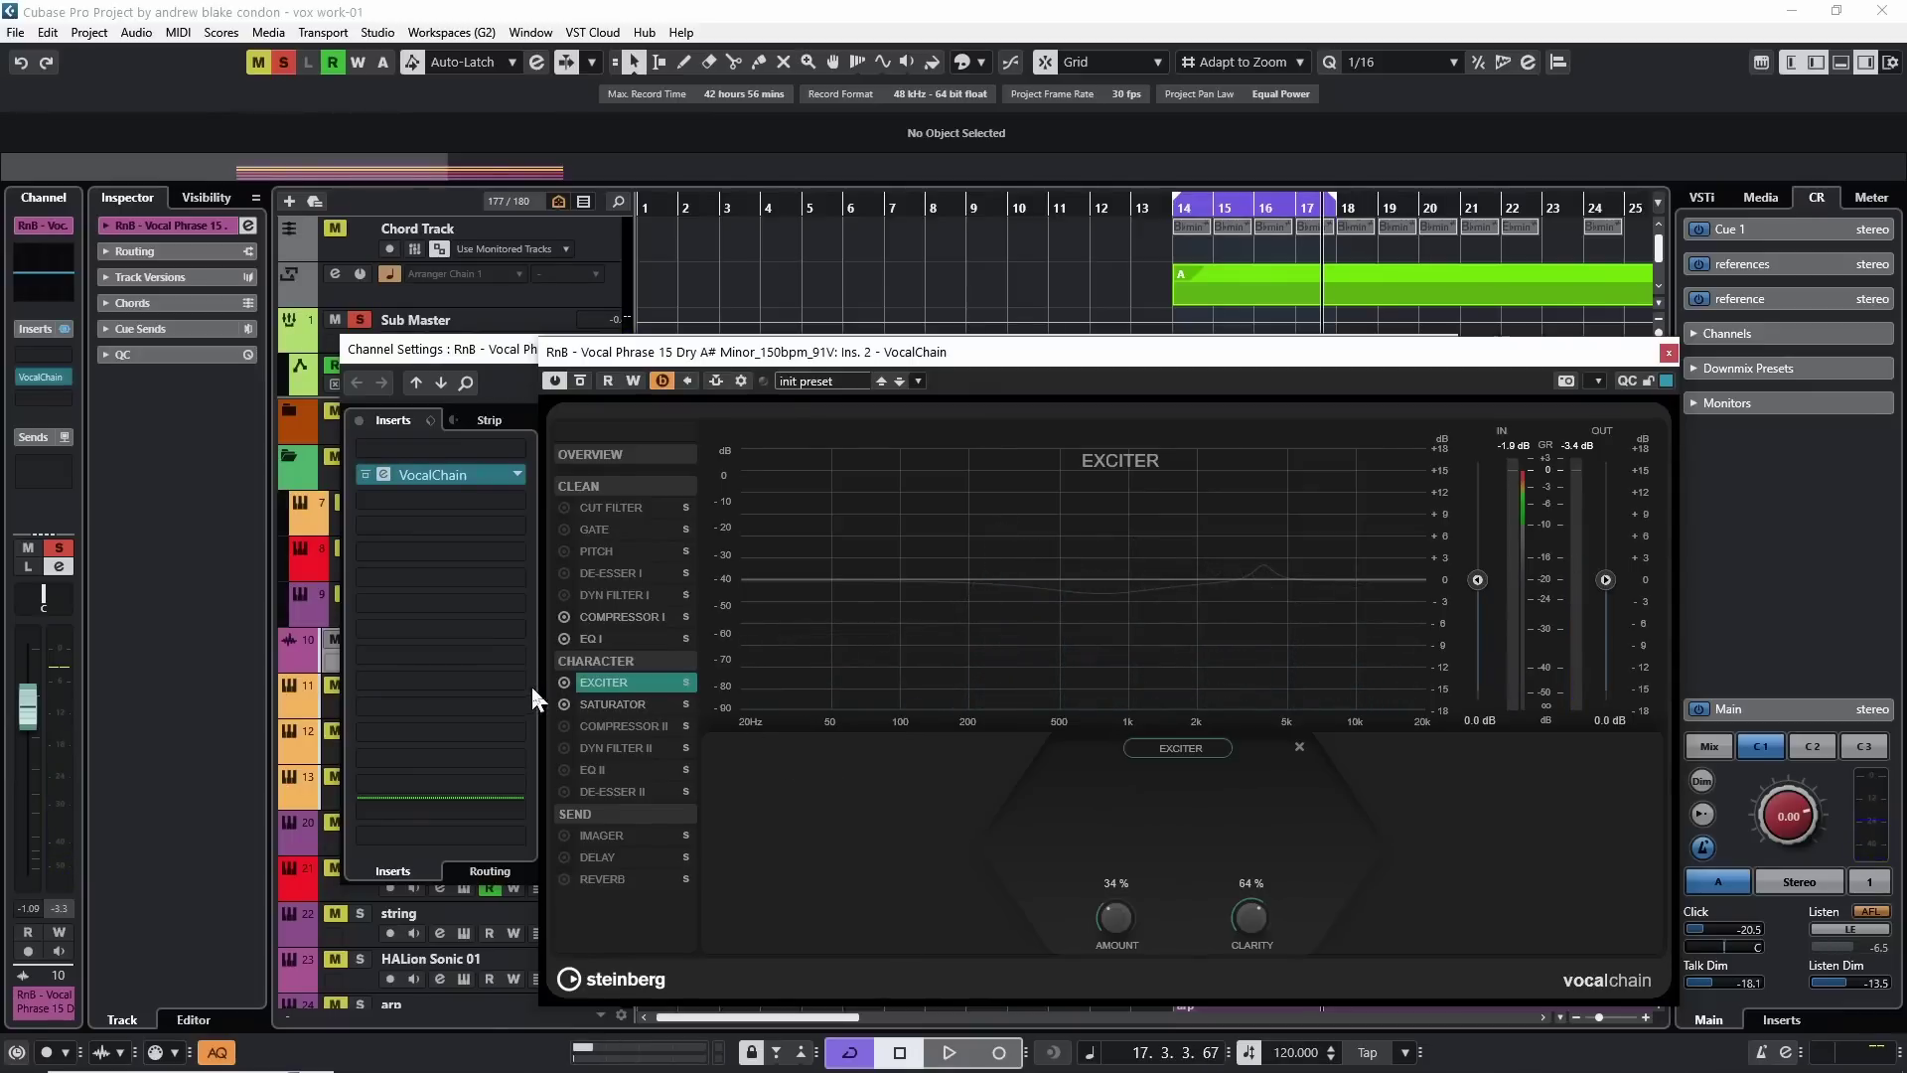
Compare the vocal with only the Exciter module switched off and on during playback, leaving it on
key("space")
left_click(563, 682)
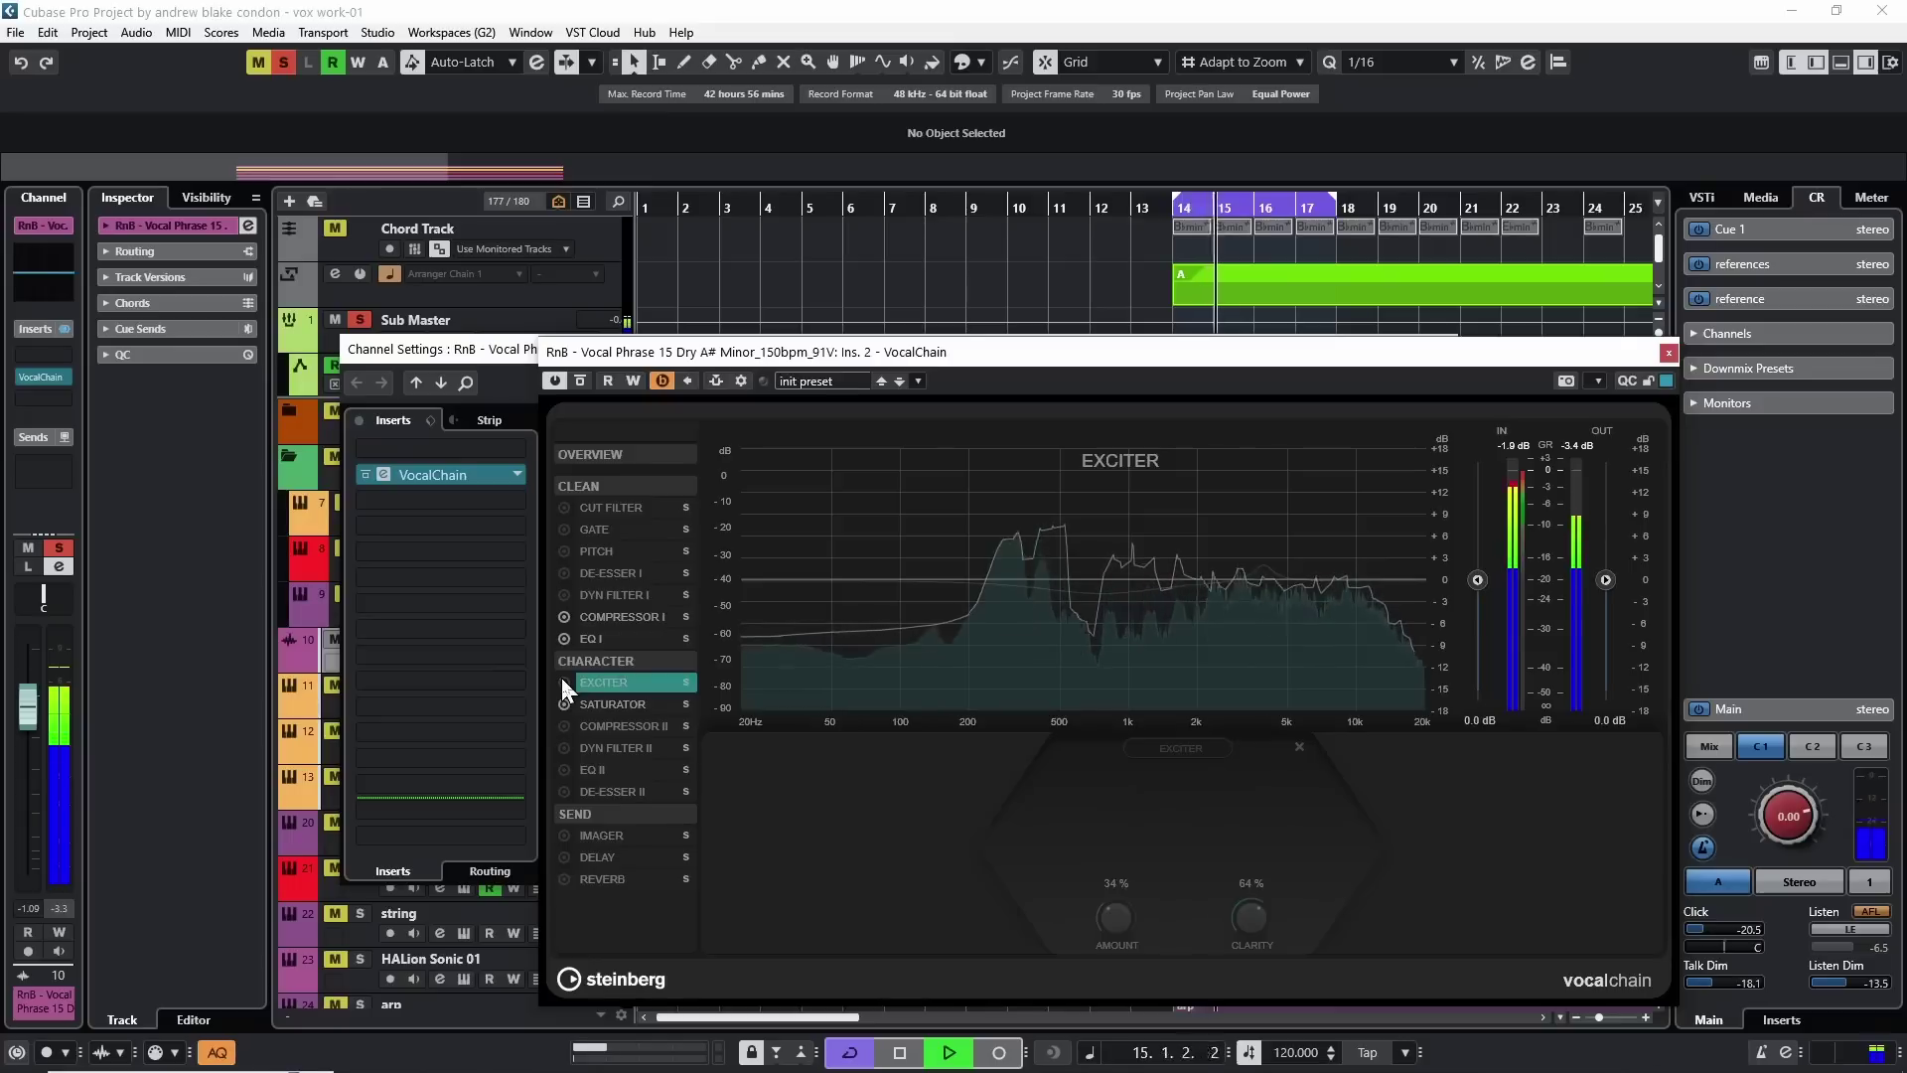
left_click(563, 682)
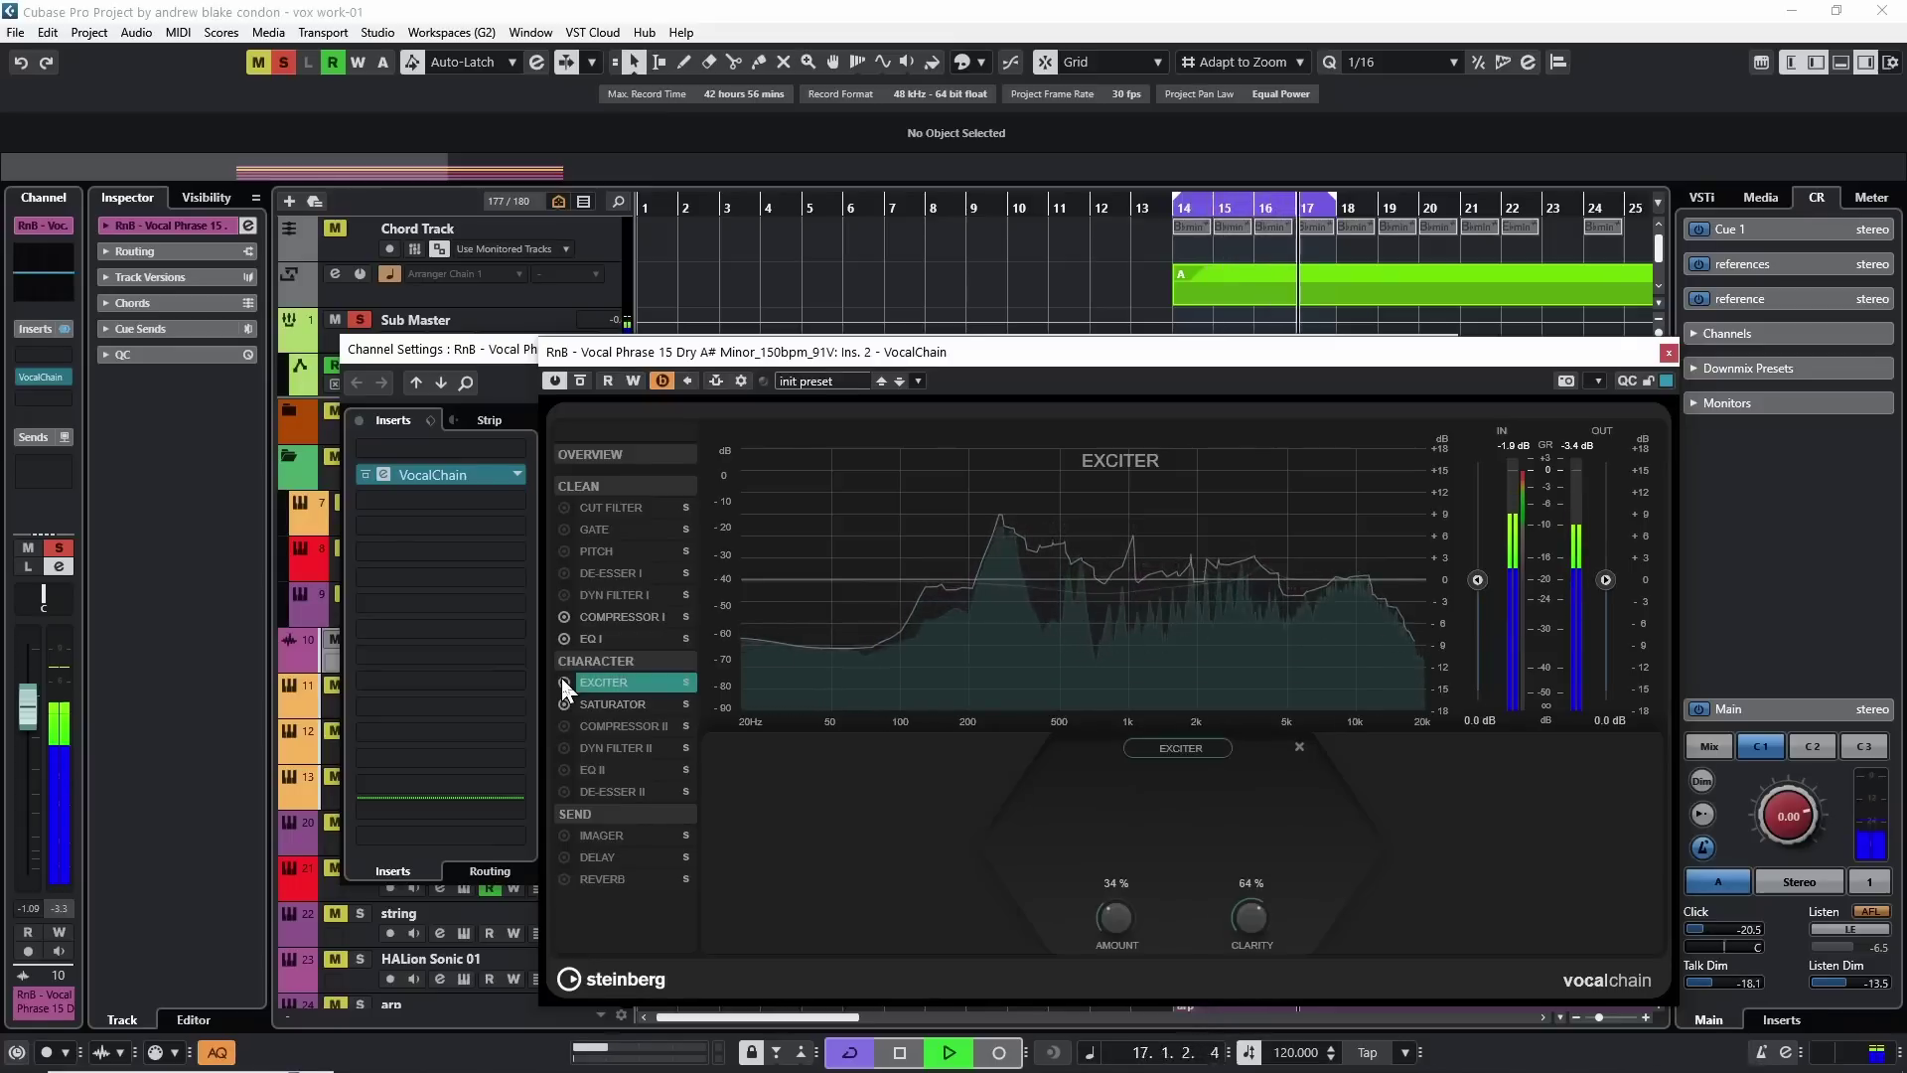
key("space")
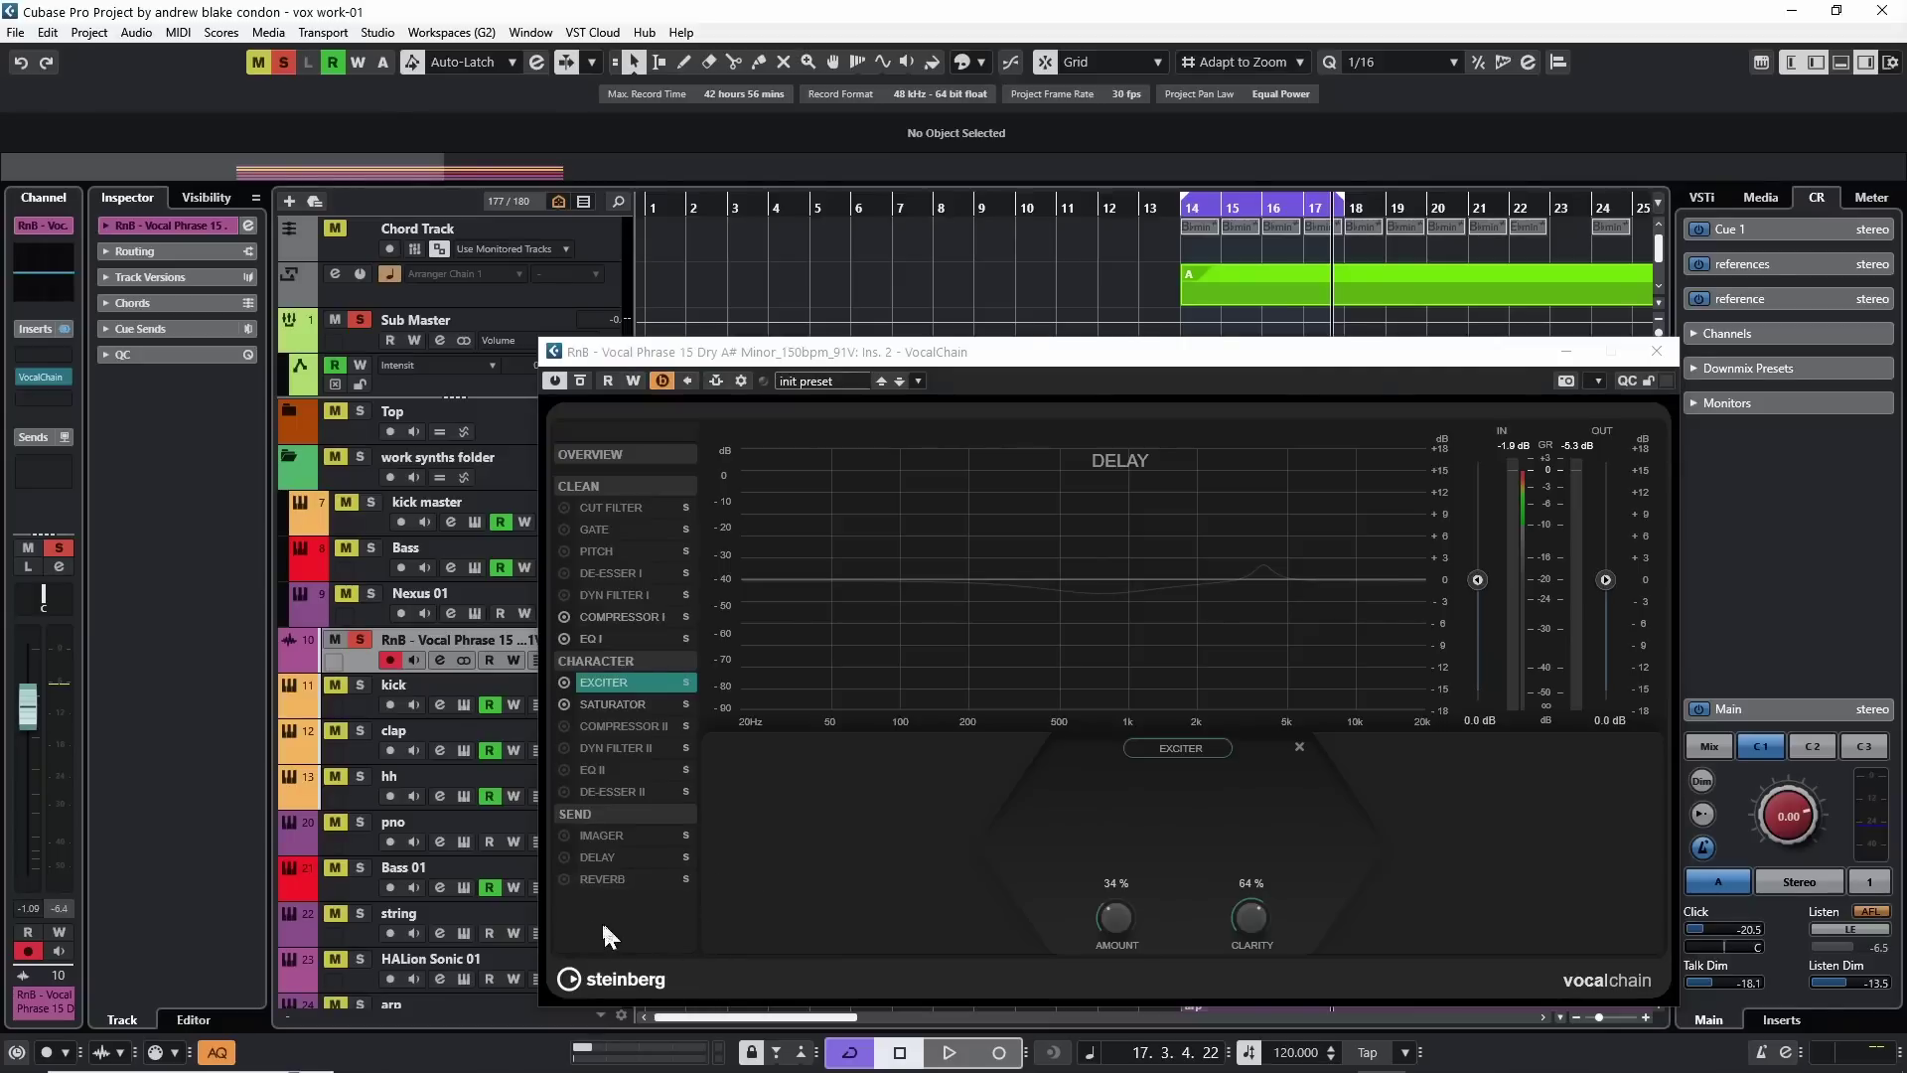
Switch on the Delay module in the Send section and set its mode to Ping-Pong
key("space")
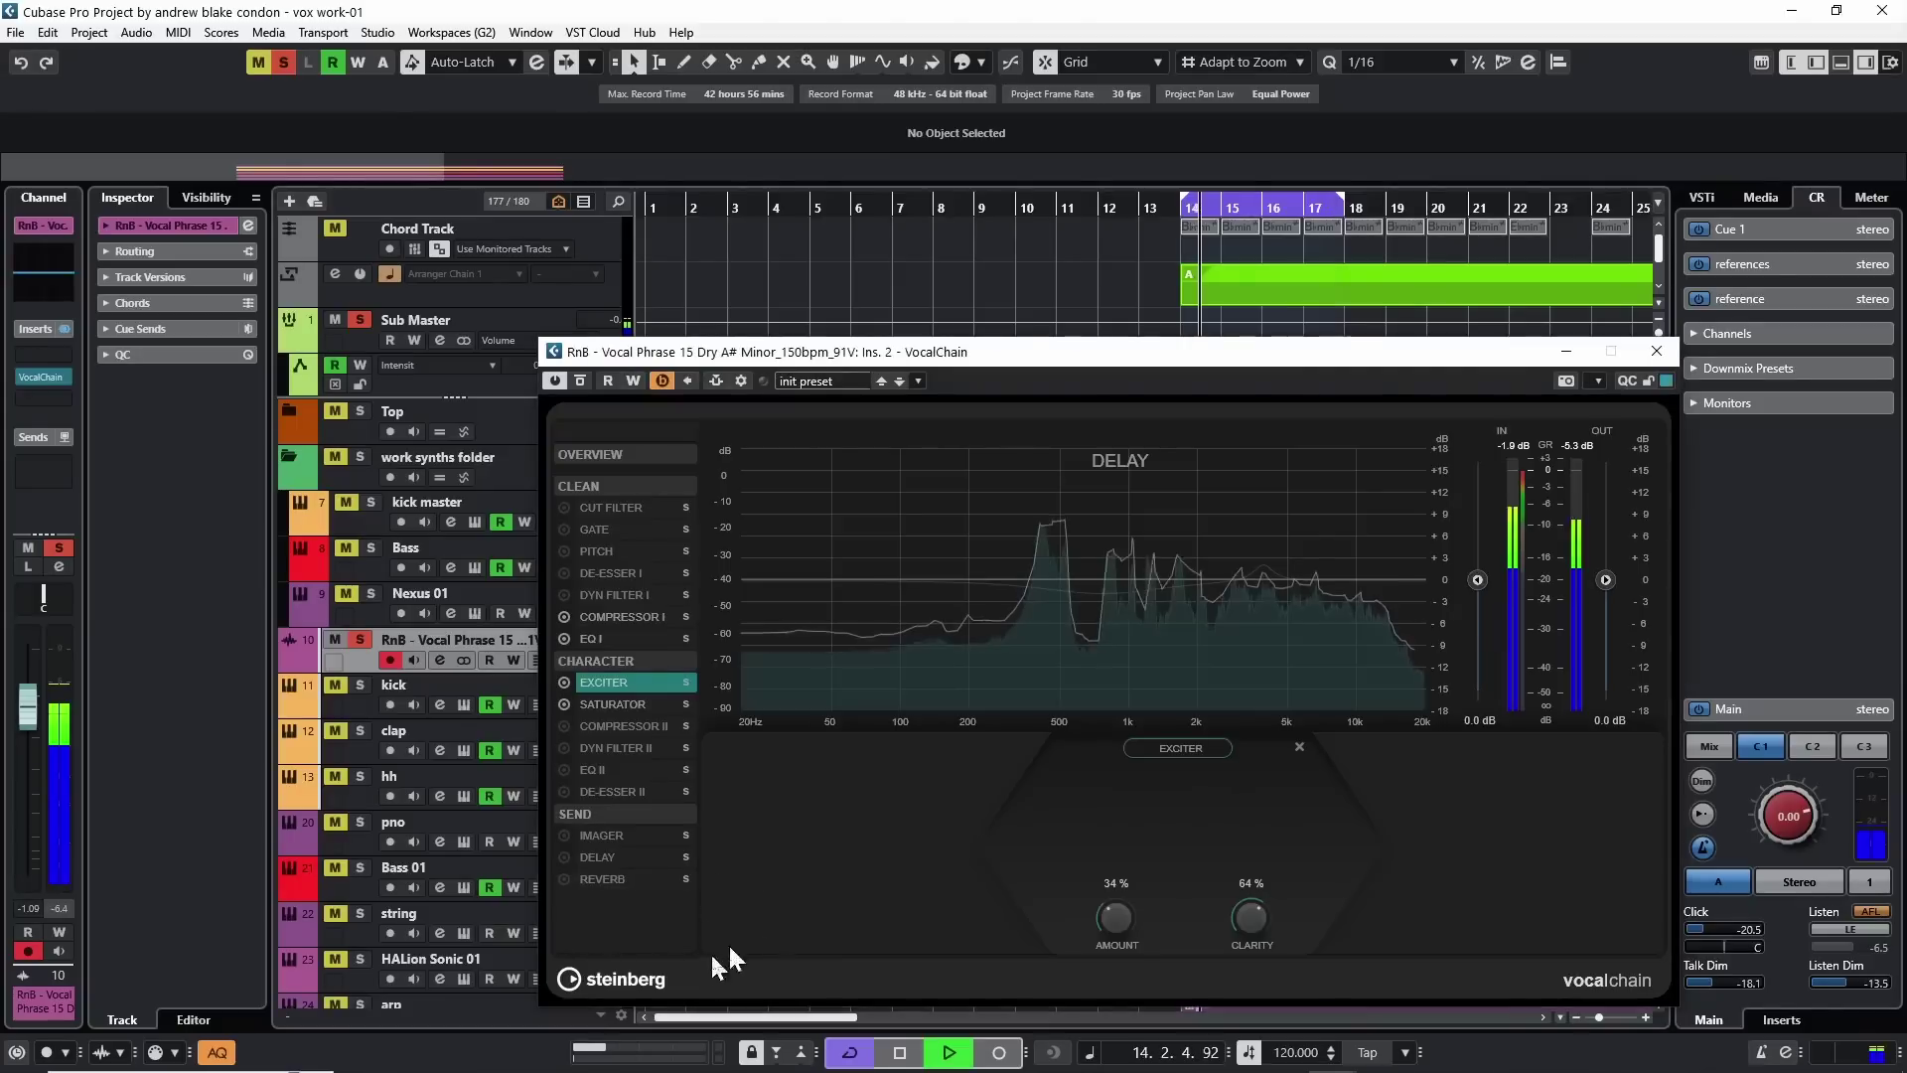
left_click(588, 856)
key("space")
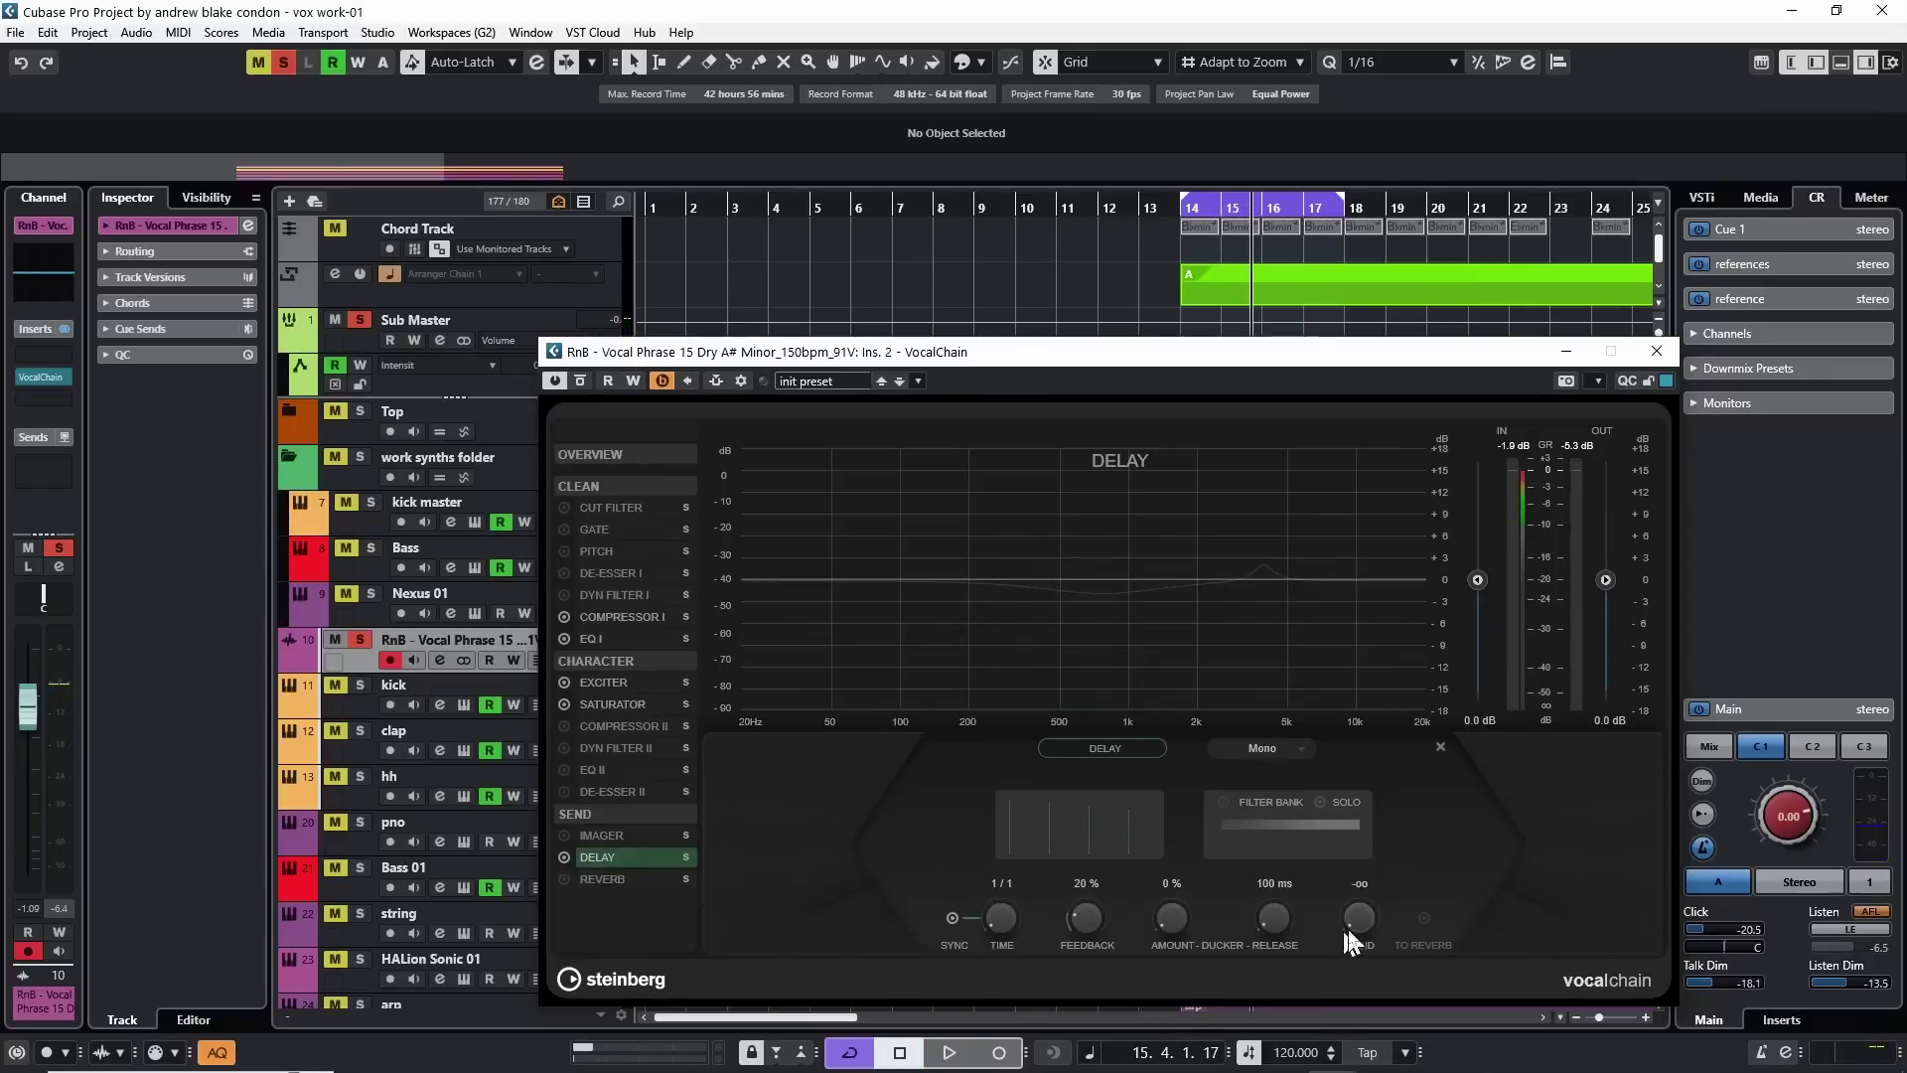
left_click(1267, 748)
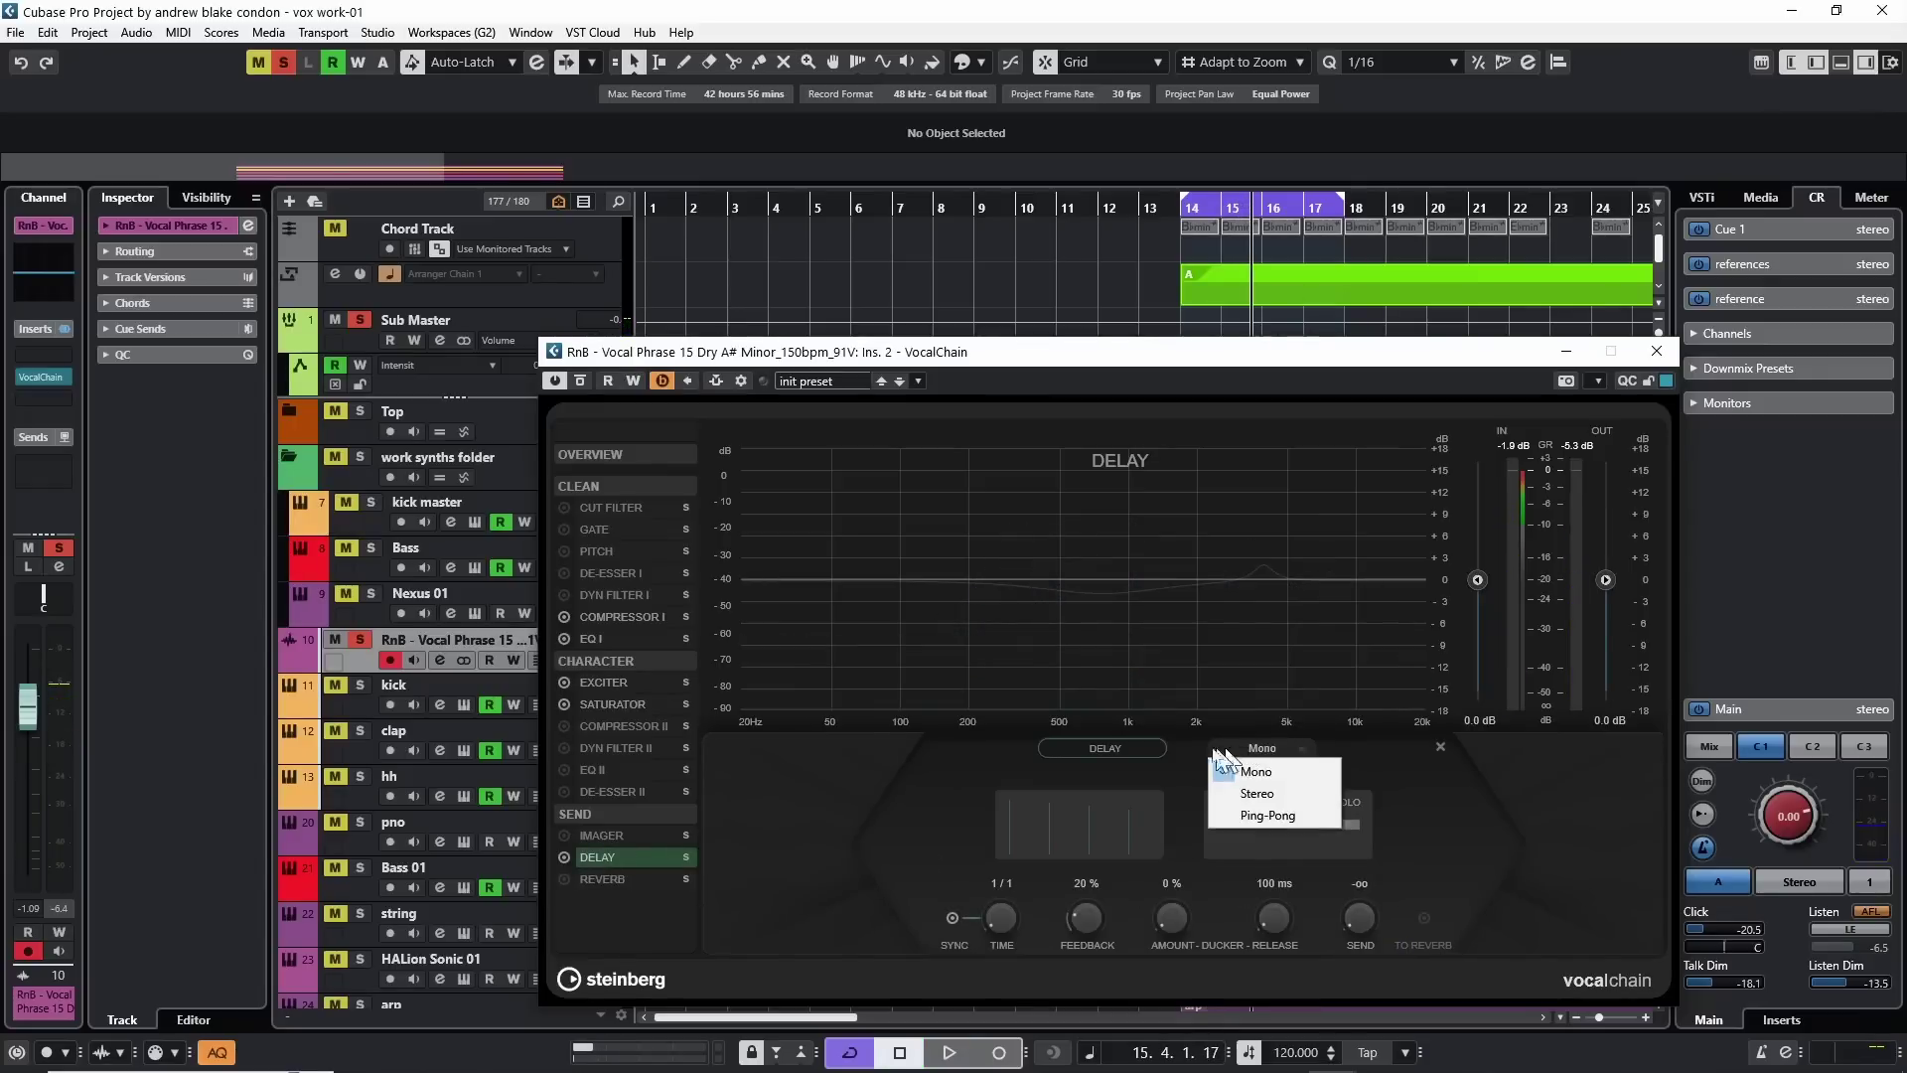
left_click(1259, 816)
Set the Delay's Time to 1/8 D and its Send to -13.9 dB, auditioning the vocal
scroll(991, 918, "down", 5)
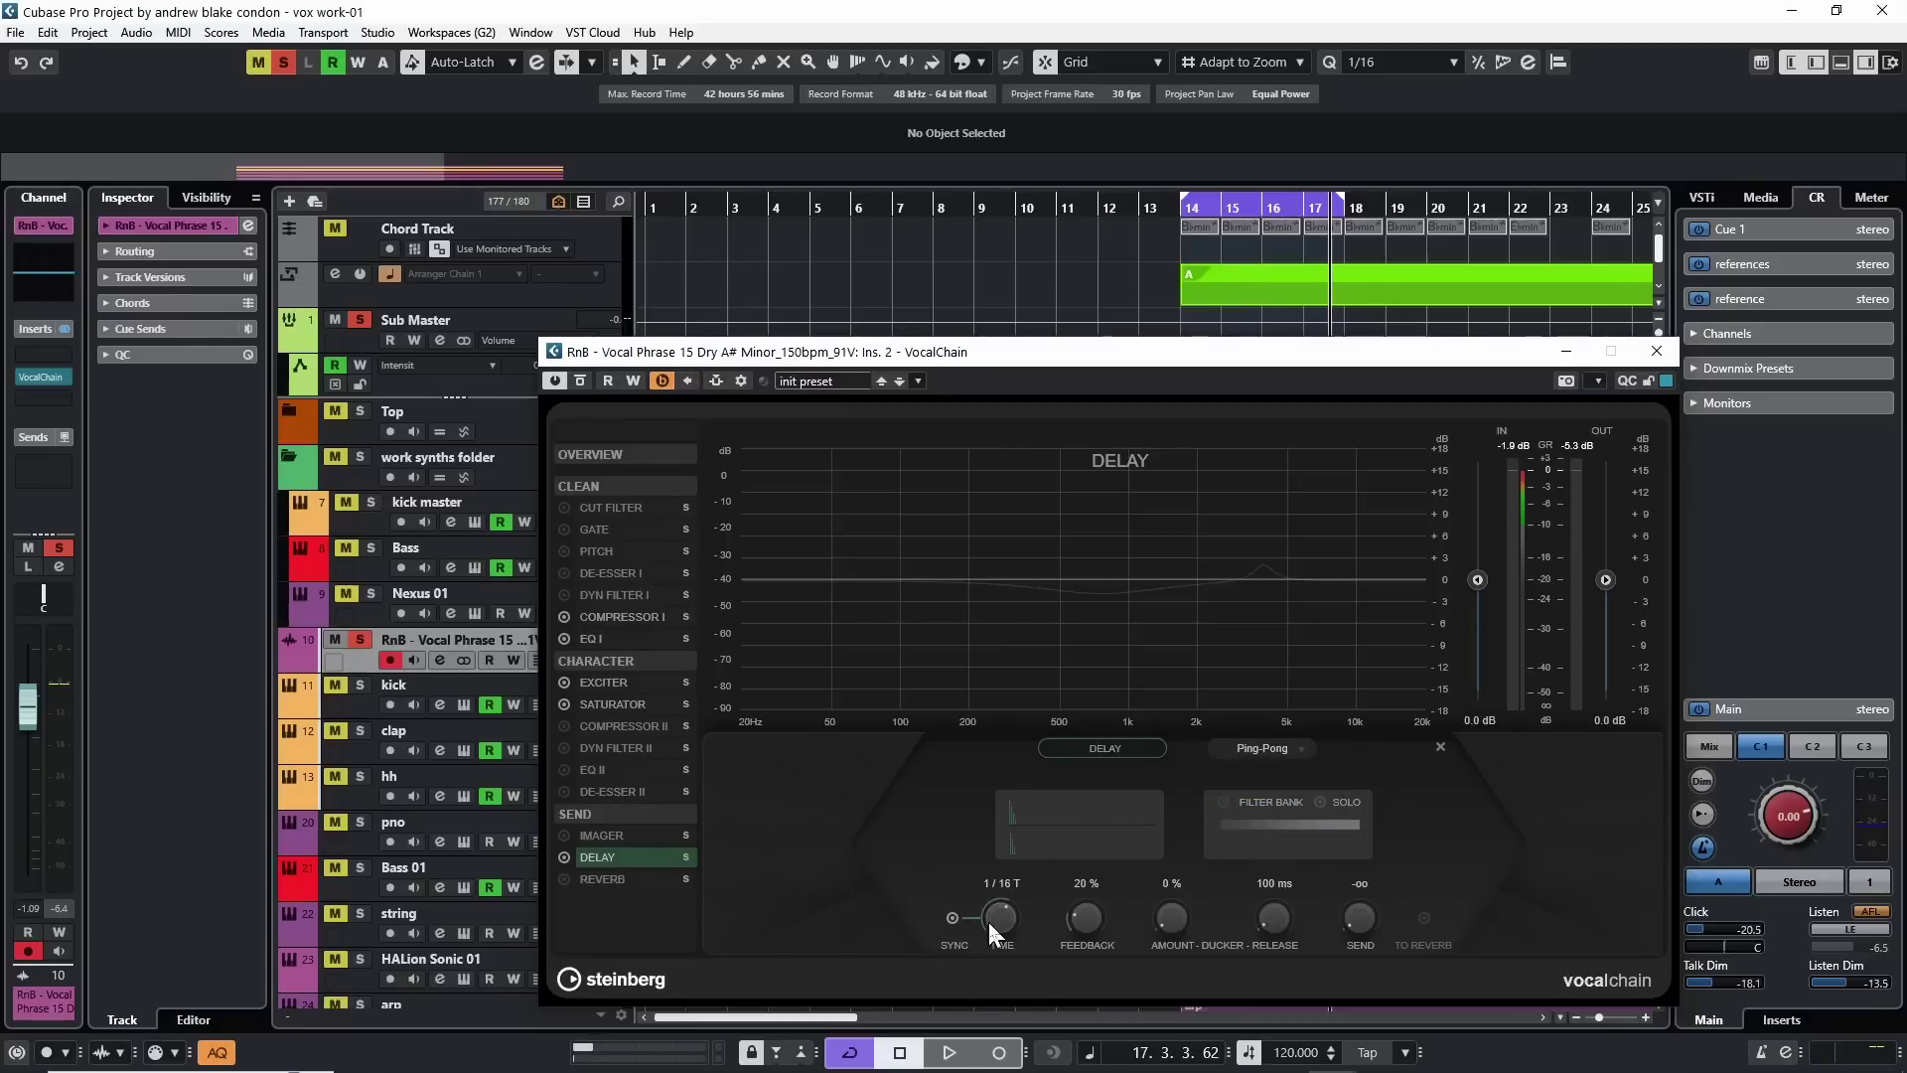
scroll(990, 919, "up", 8)
scroll(991, 920, "down", 8)
key("space")
left_click_drag(1359, 934, 1355, 891)
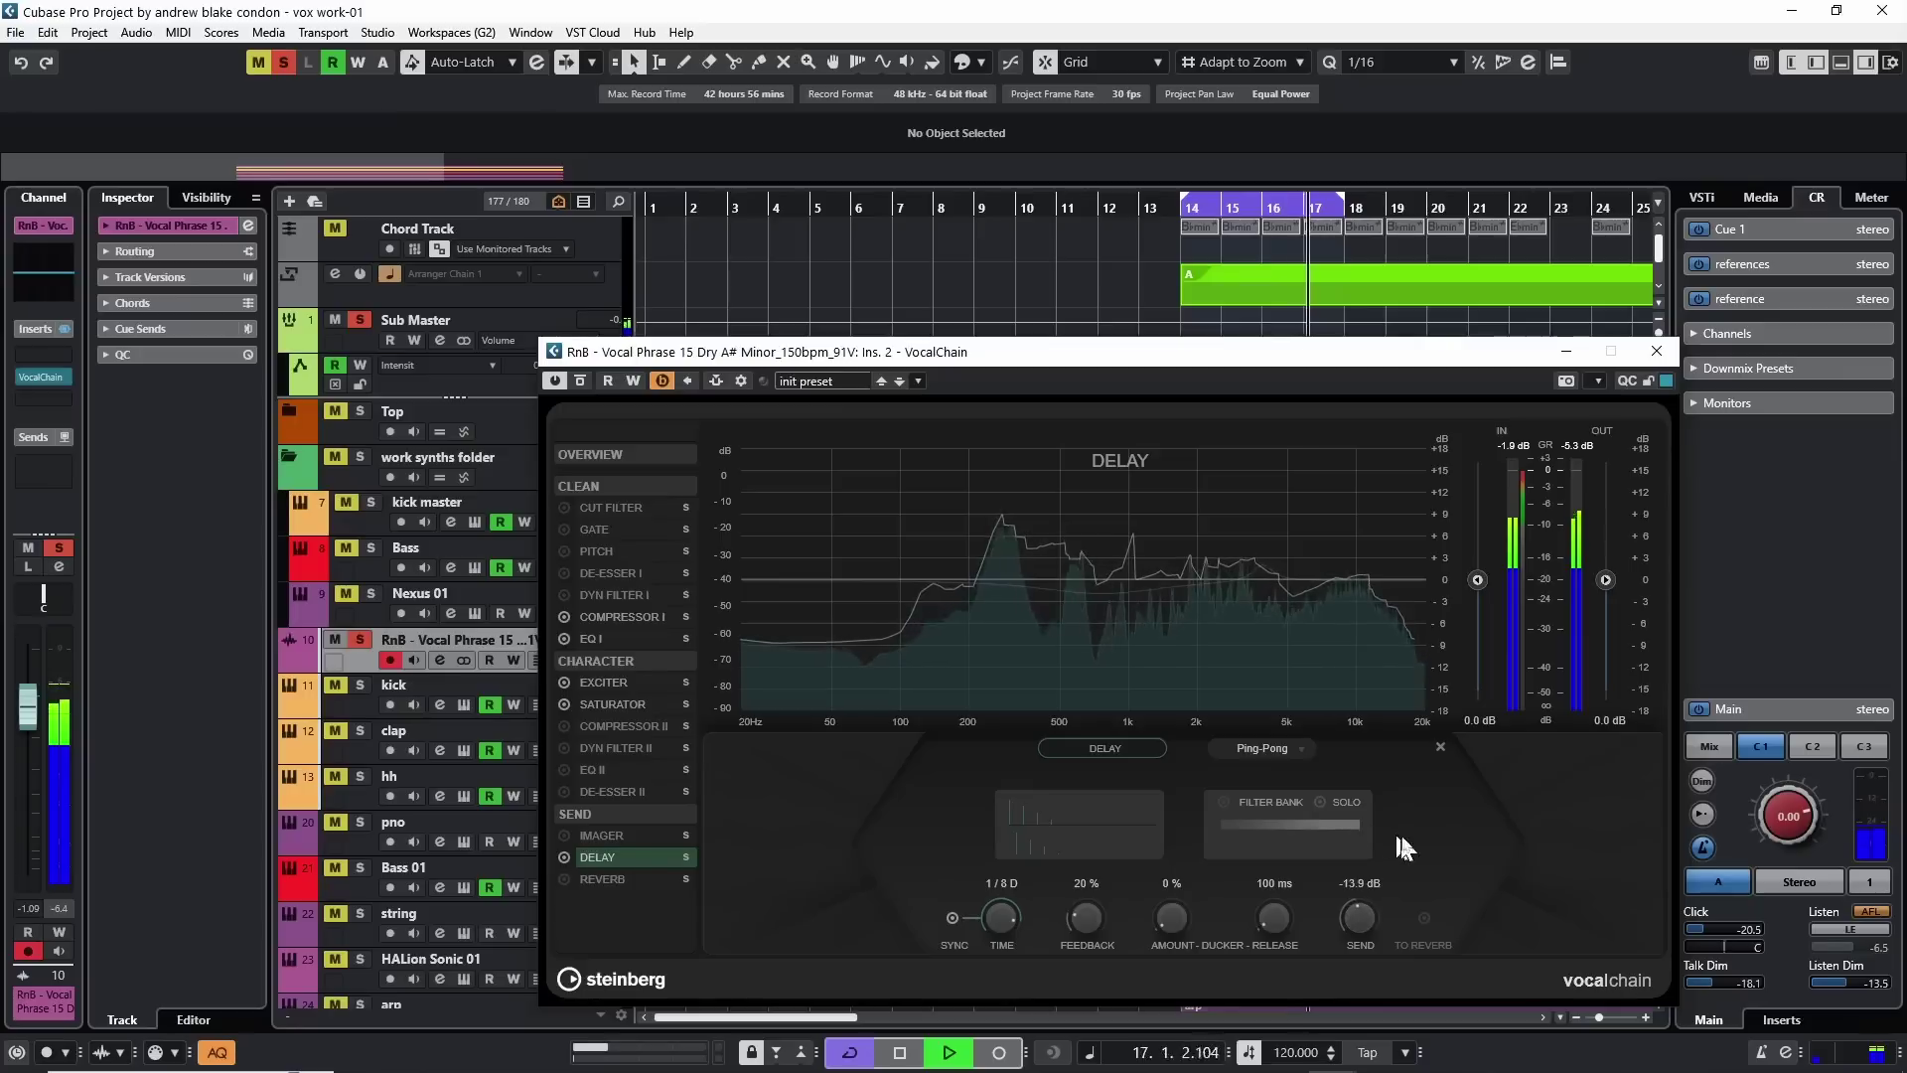
key("space")
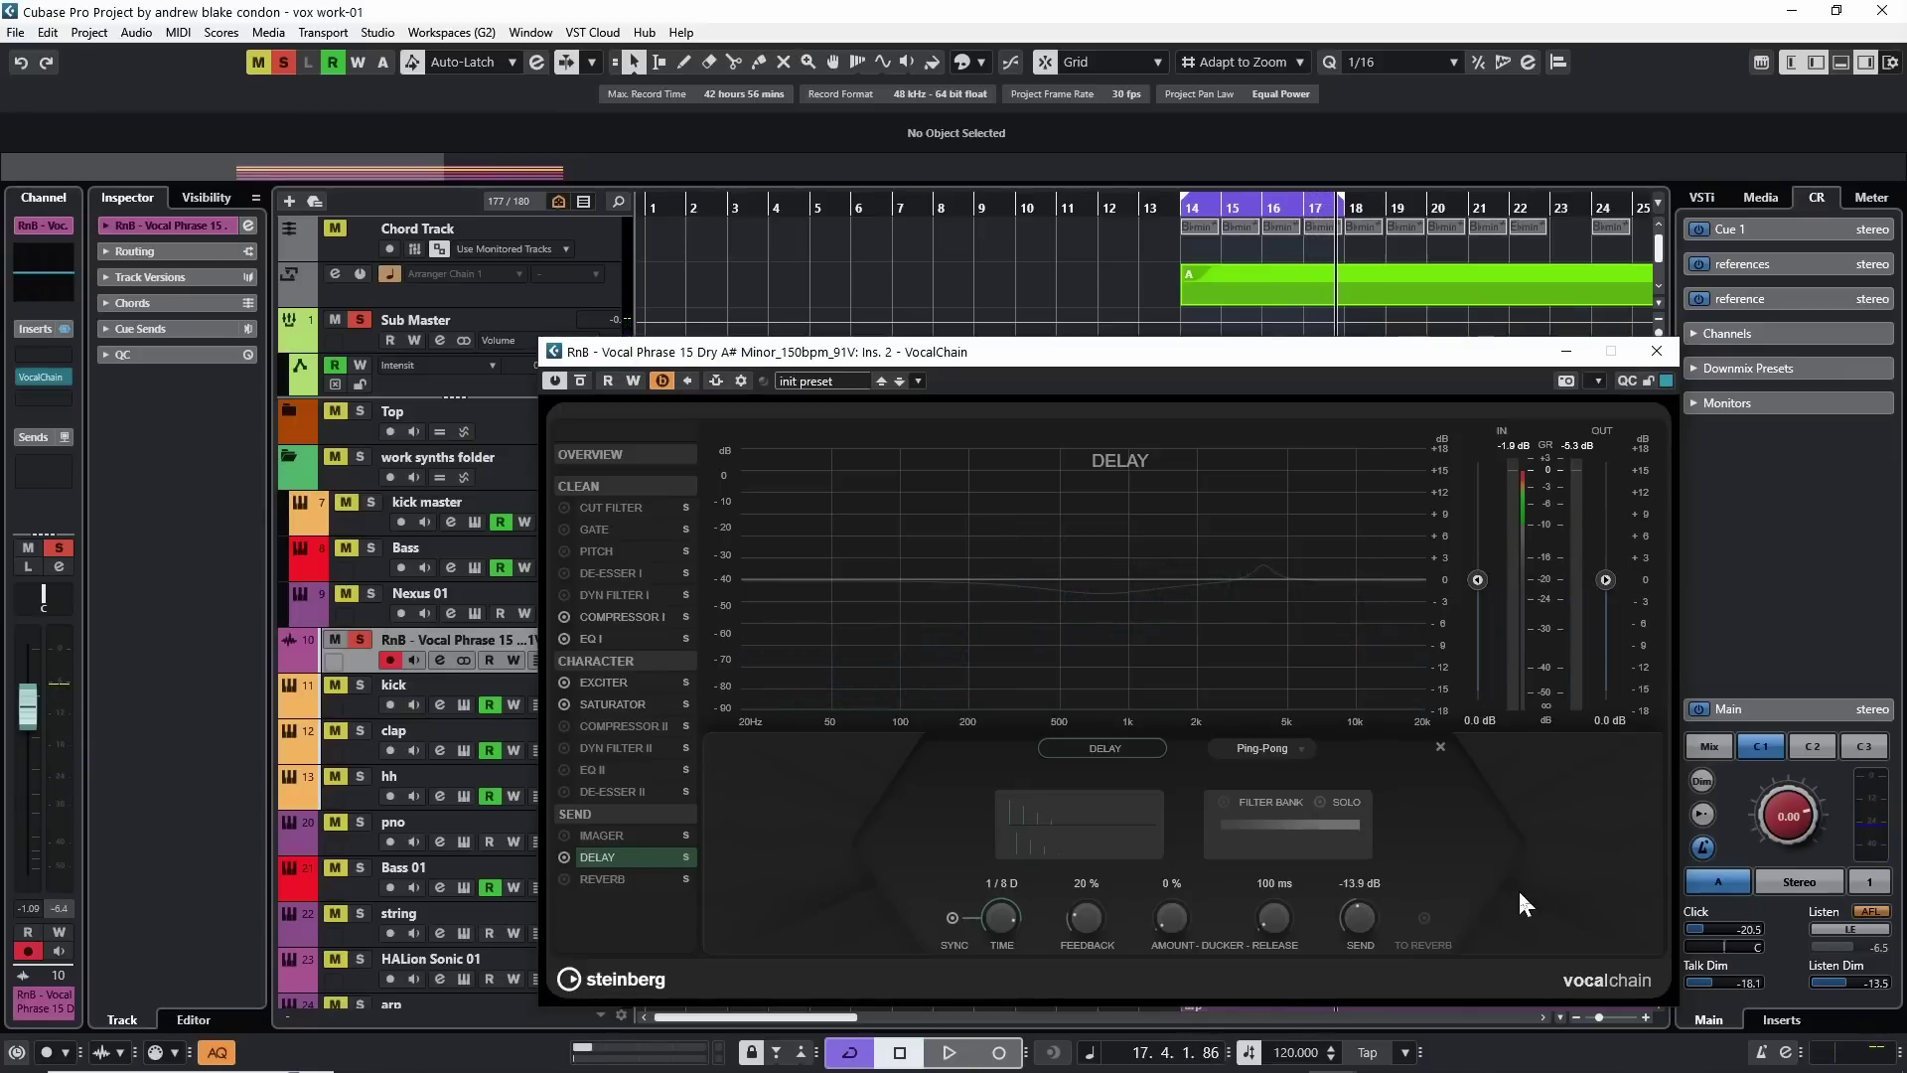
Set the Delay's Send to -13.0 dB, activate its filter bank, and audition the vocal
key("space")
key("space")
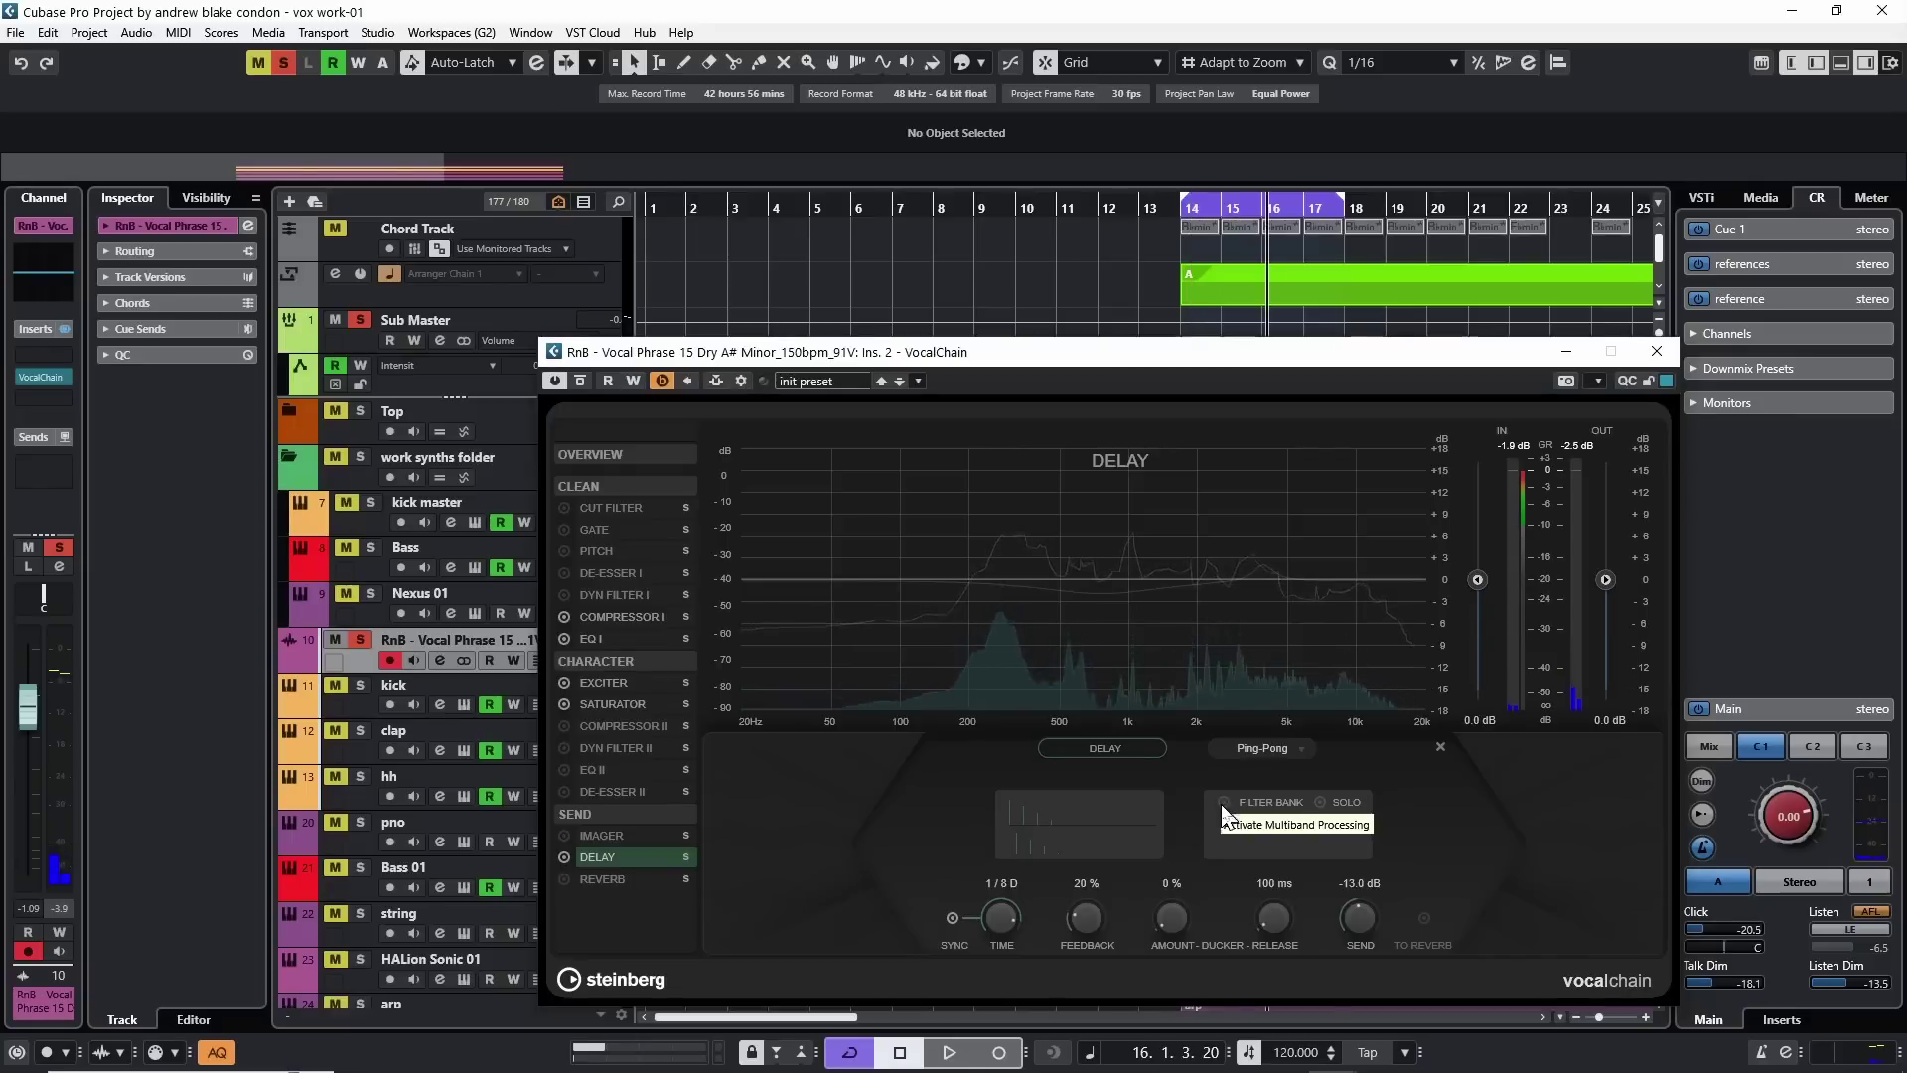
left_click(1224, 802)
key("space")
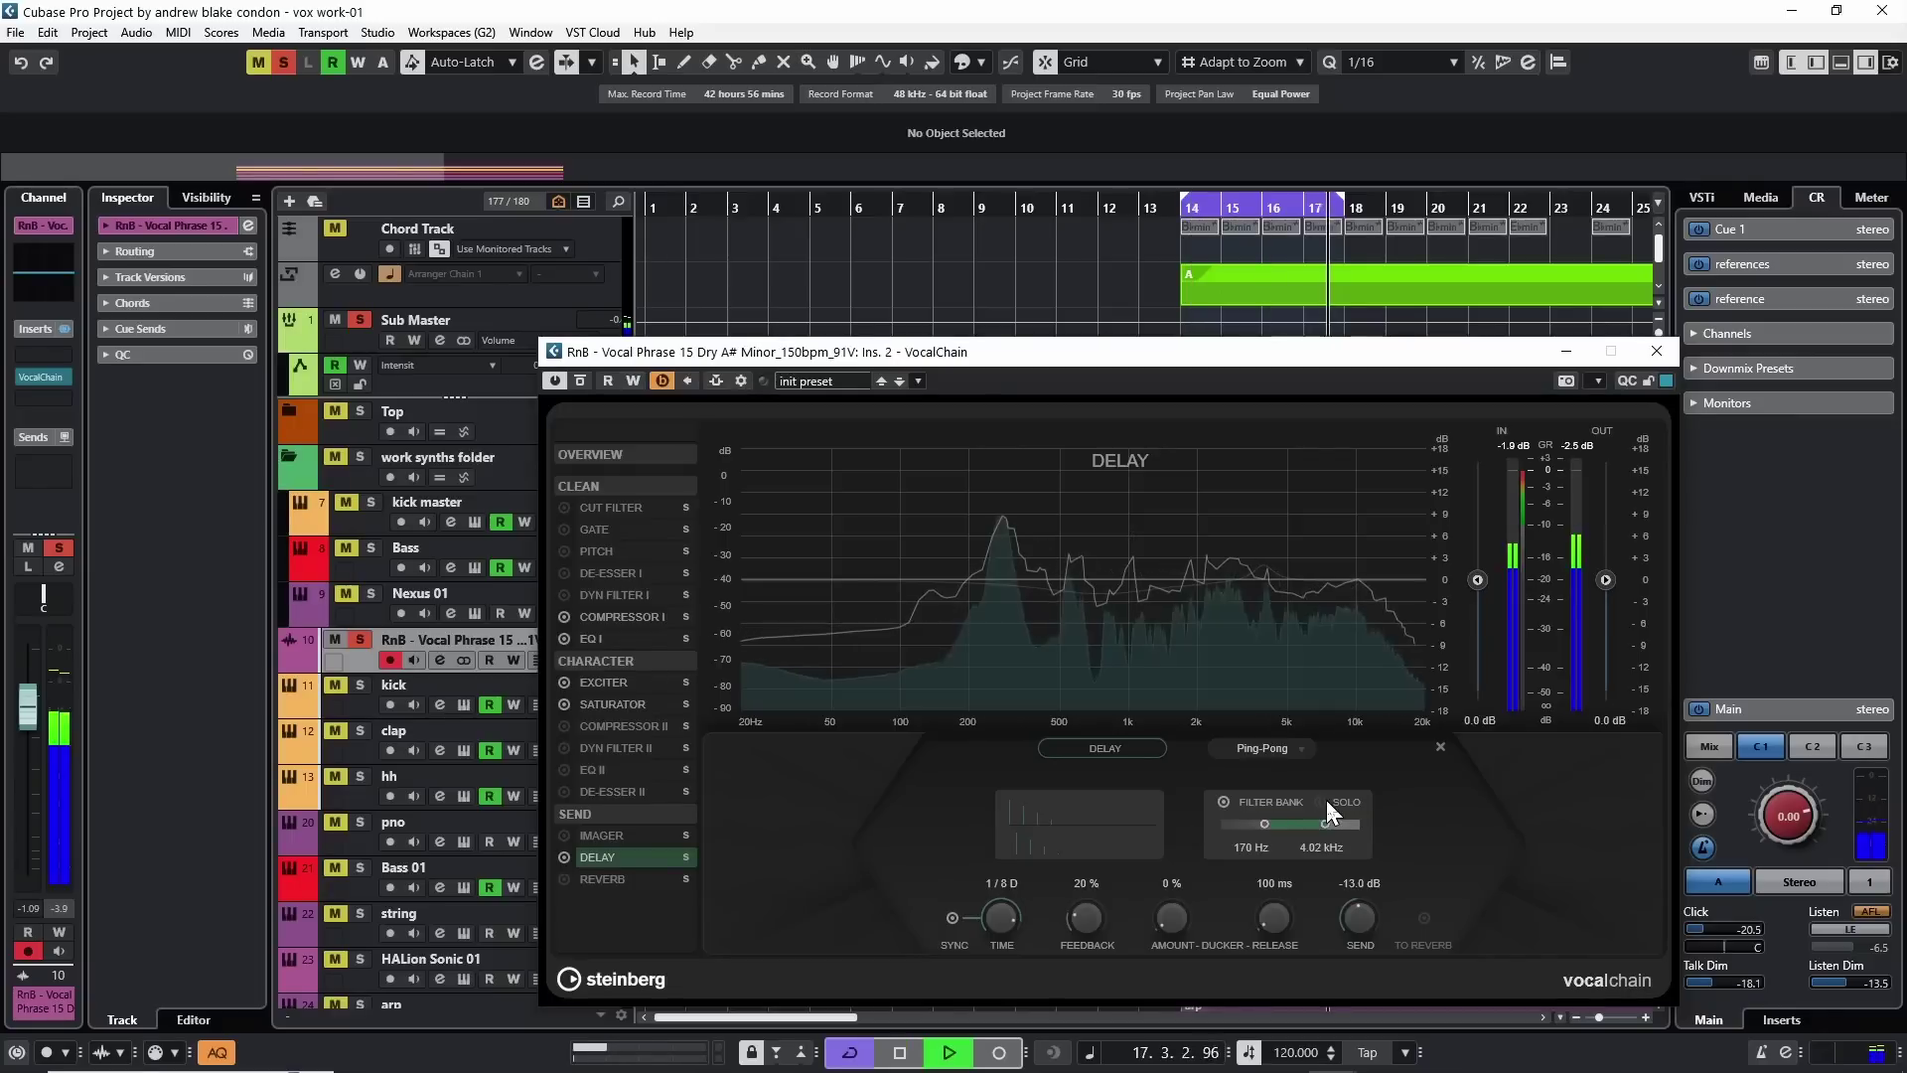
Solo the Delay's filter bank and set its range to 162 Hz and 1.76 kHz while auditioning the vocal
left_click(1321, 803)
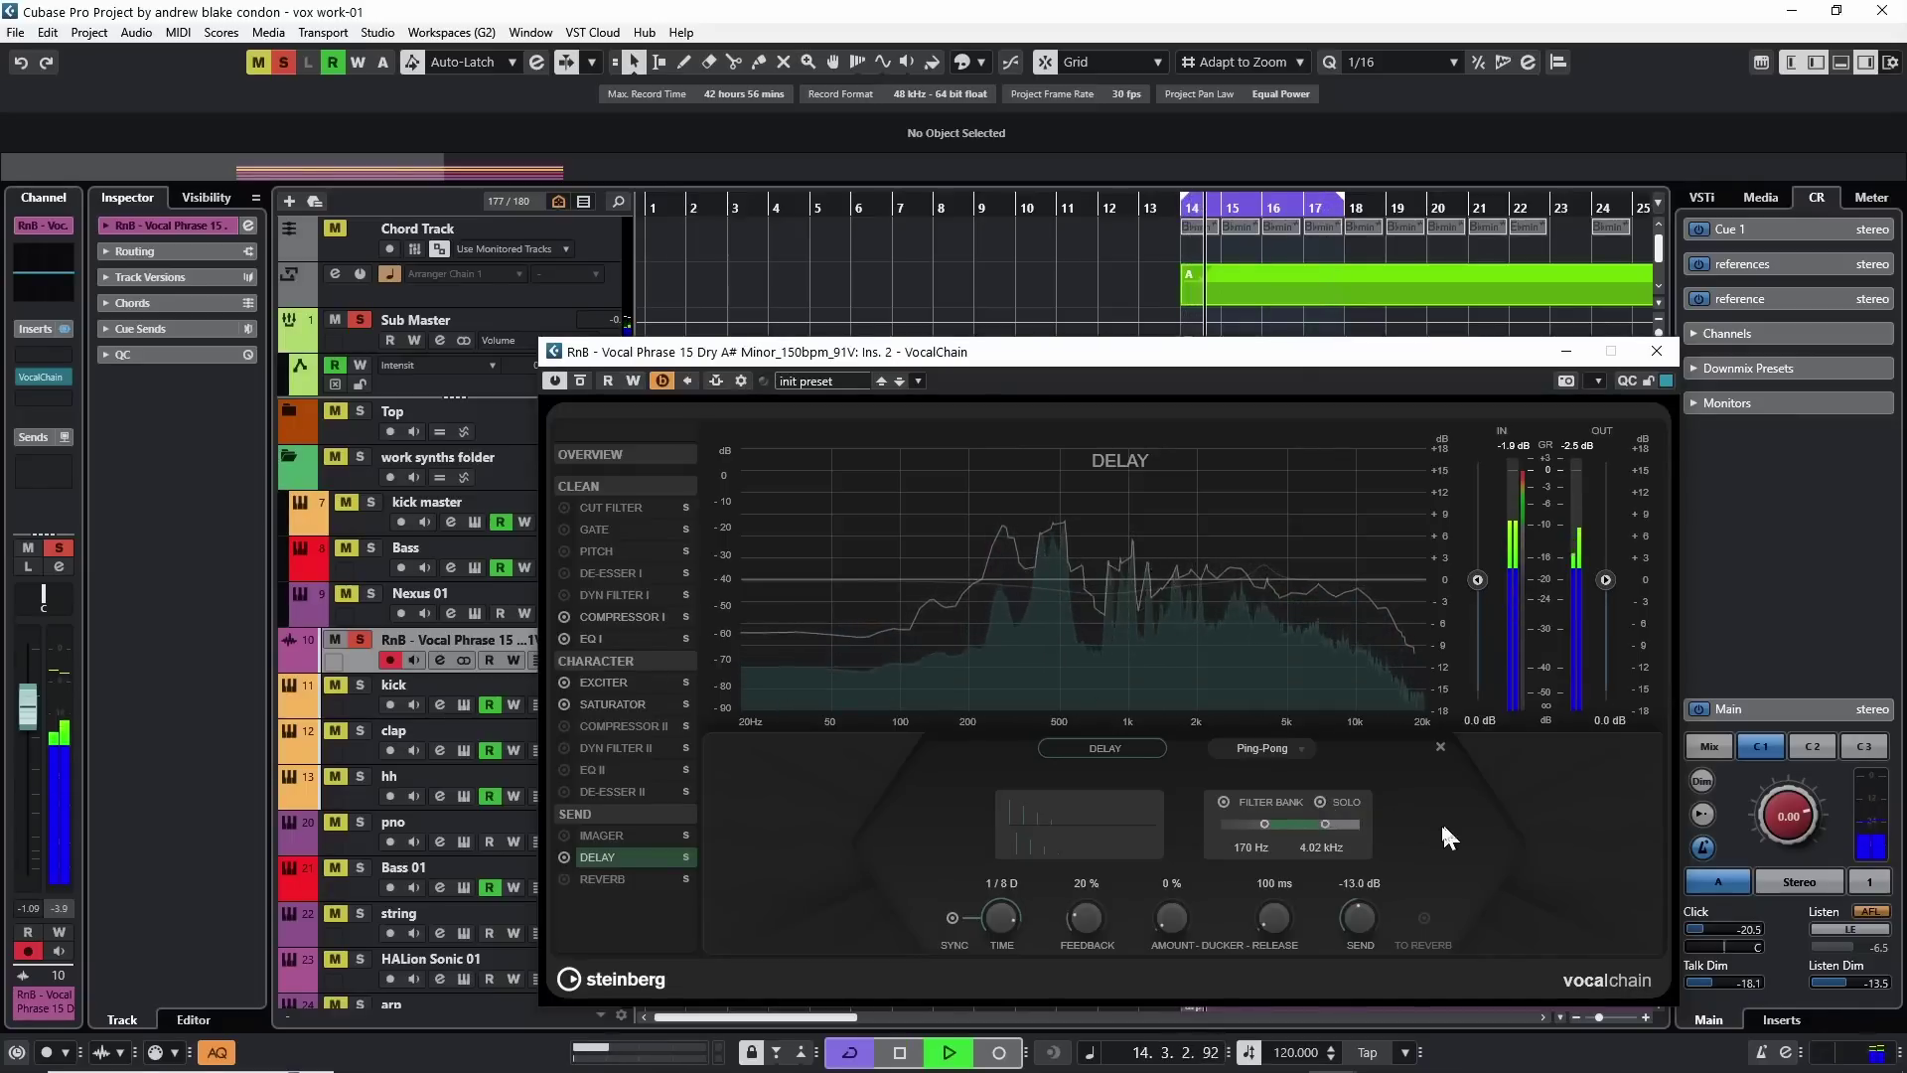
key("space")
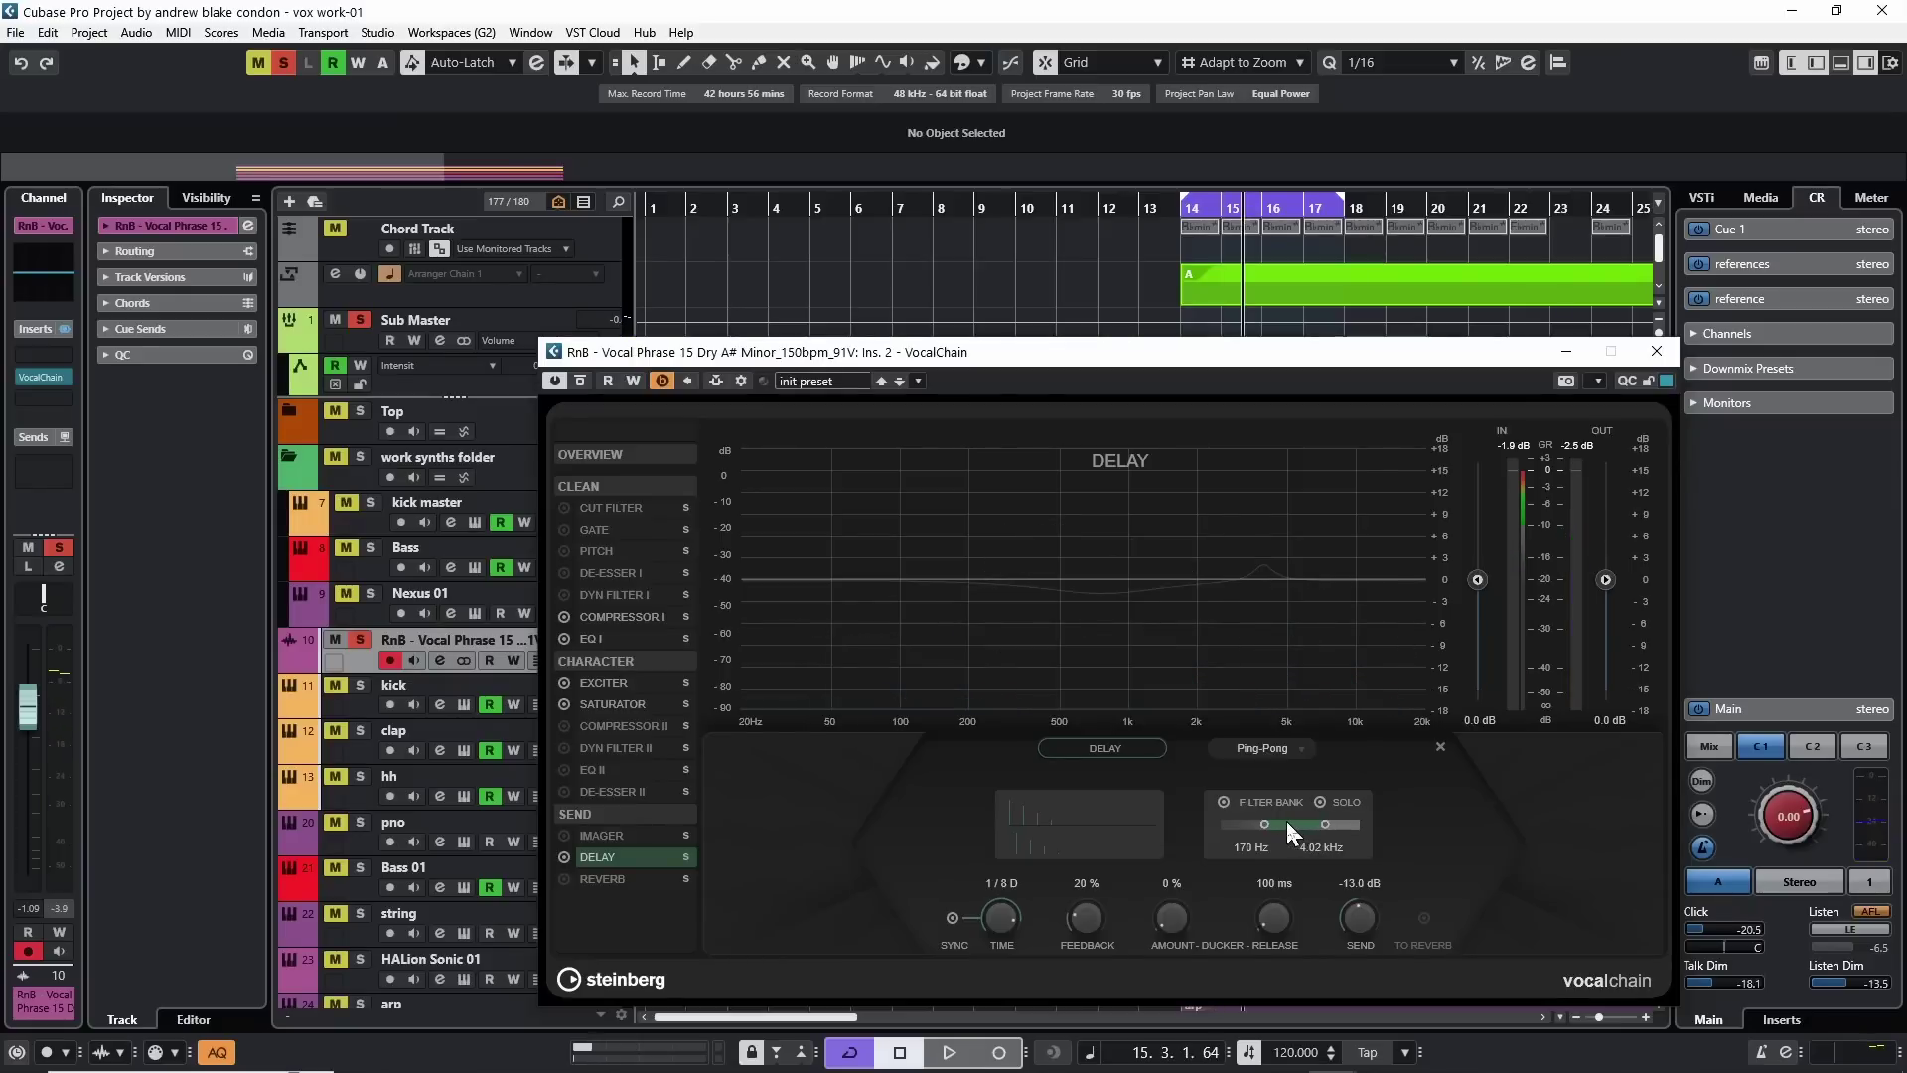
key("space")
mouse_move(1287, 820)
left_mouse_down()
mouse_move(1337, 831)
mouse_move(1234, 840)
mouse_move(1321, 831)
mouse_move(1282, 839)
left_mouse_up()
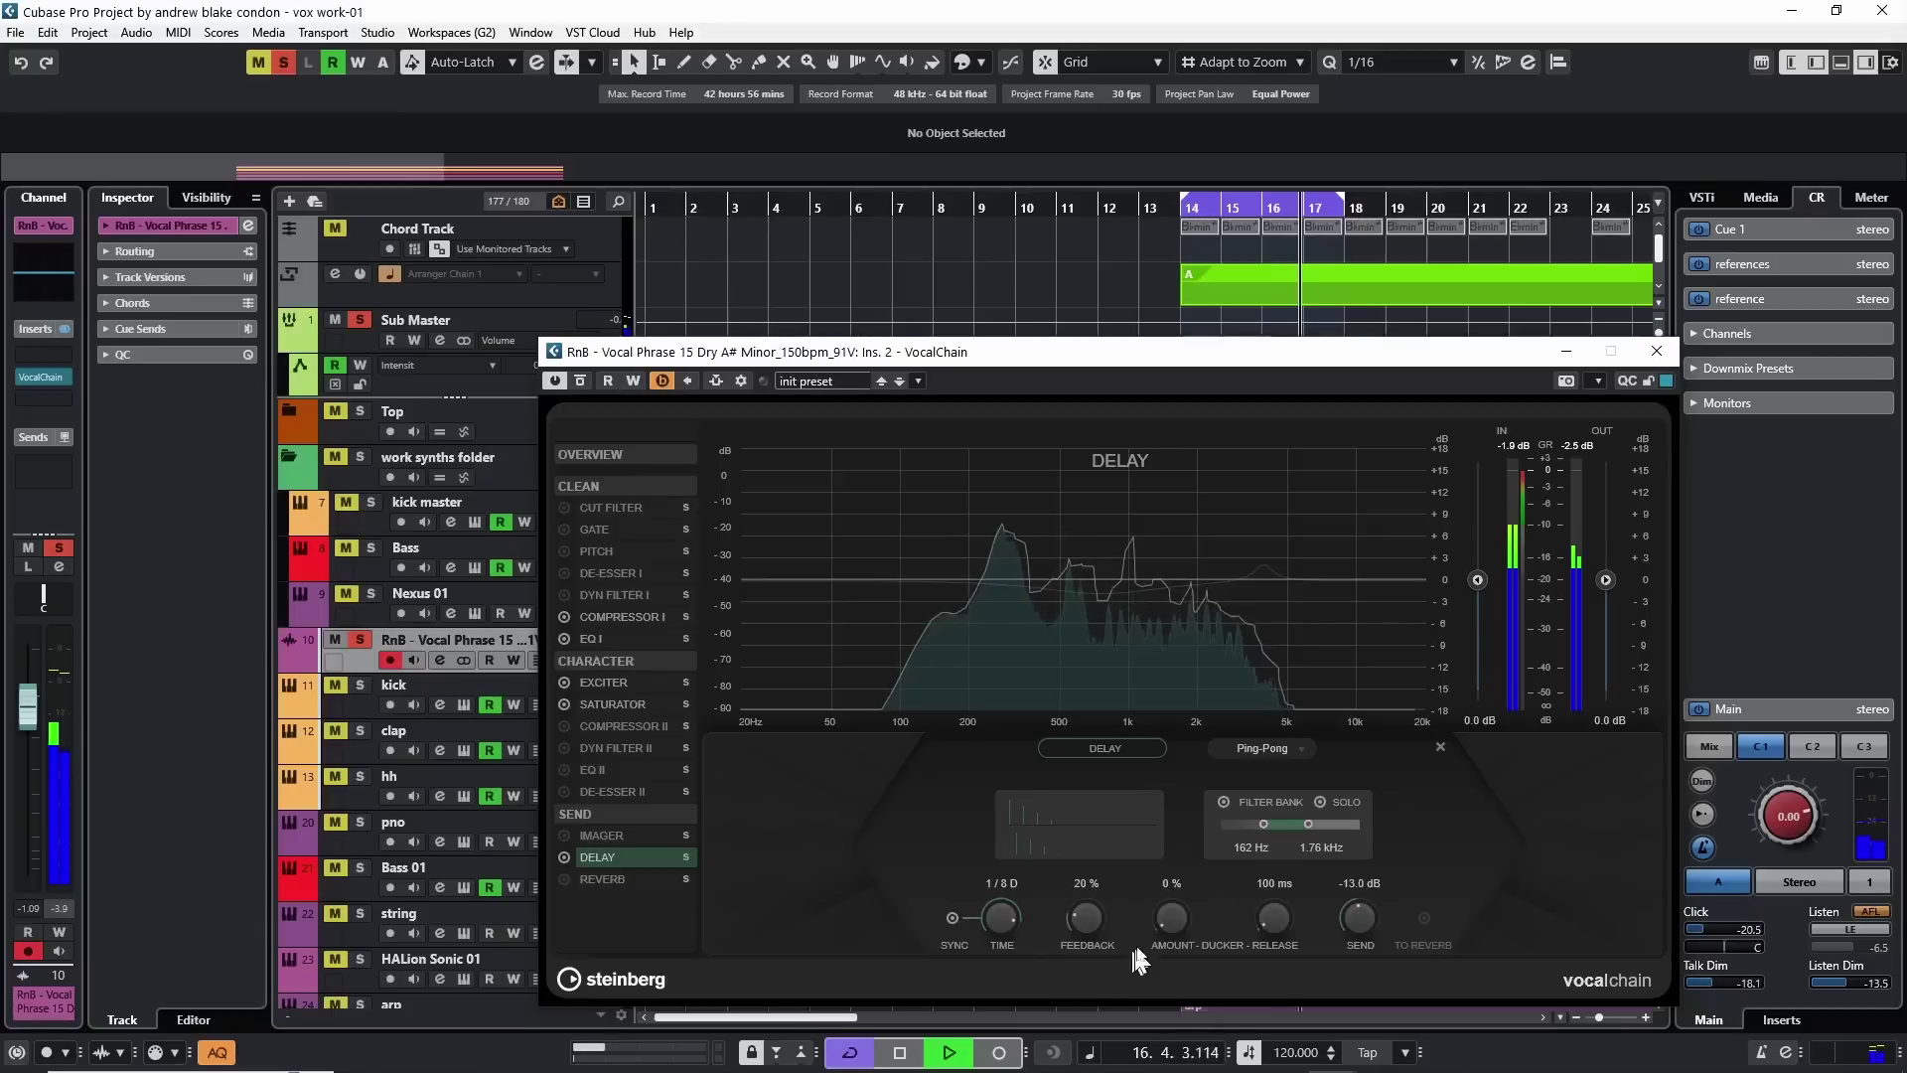
Set the Delay's ducker Amount to 62 % and its Release to 833 ms, auditioning the vocal
left_click_drag(1177, 926, 1135, 959)
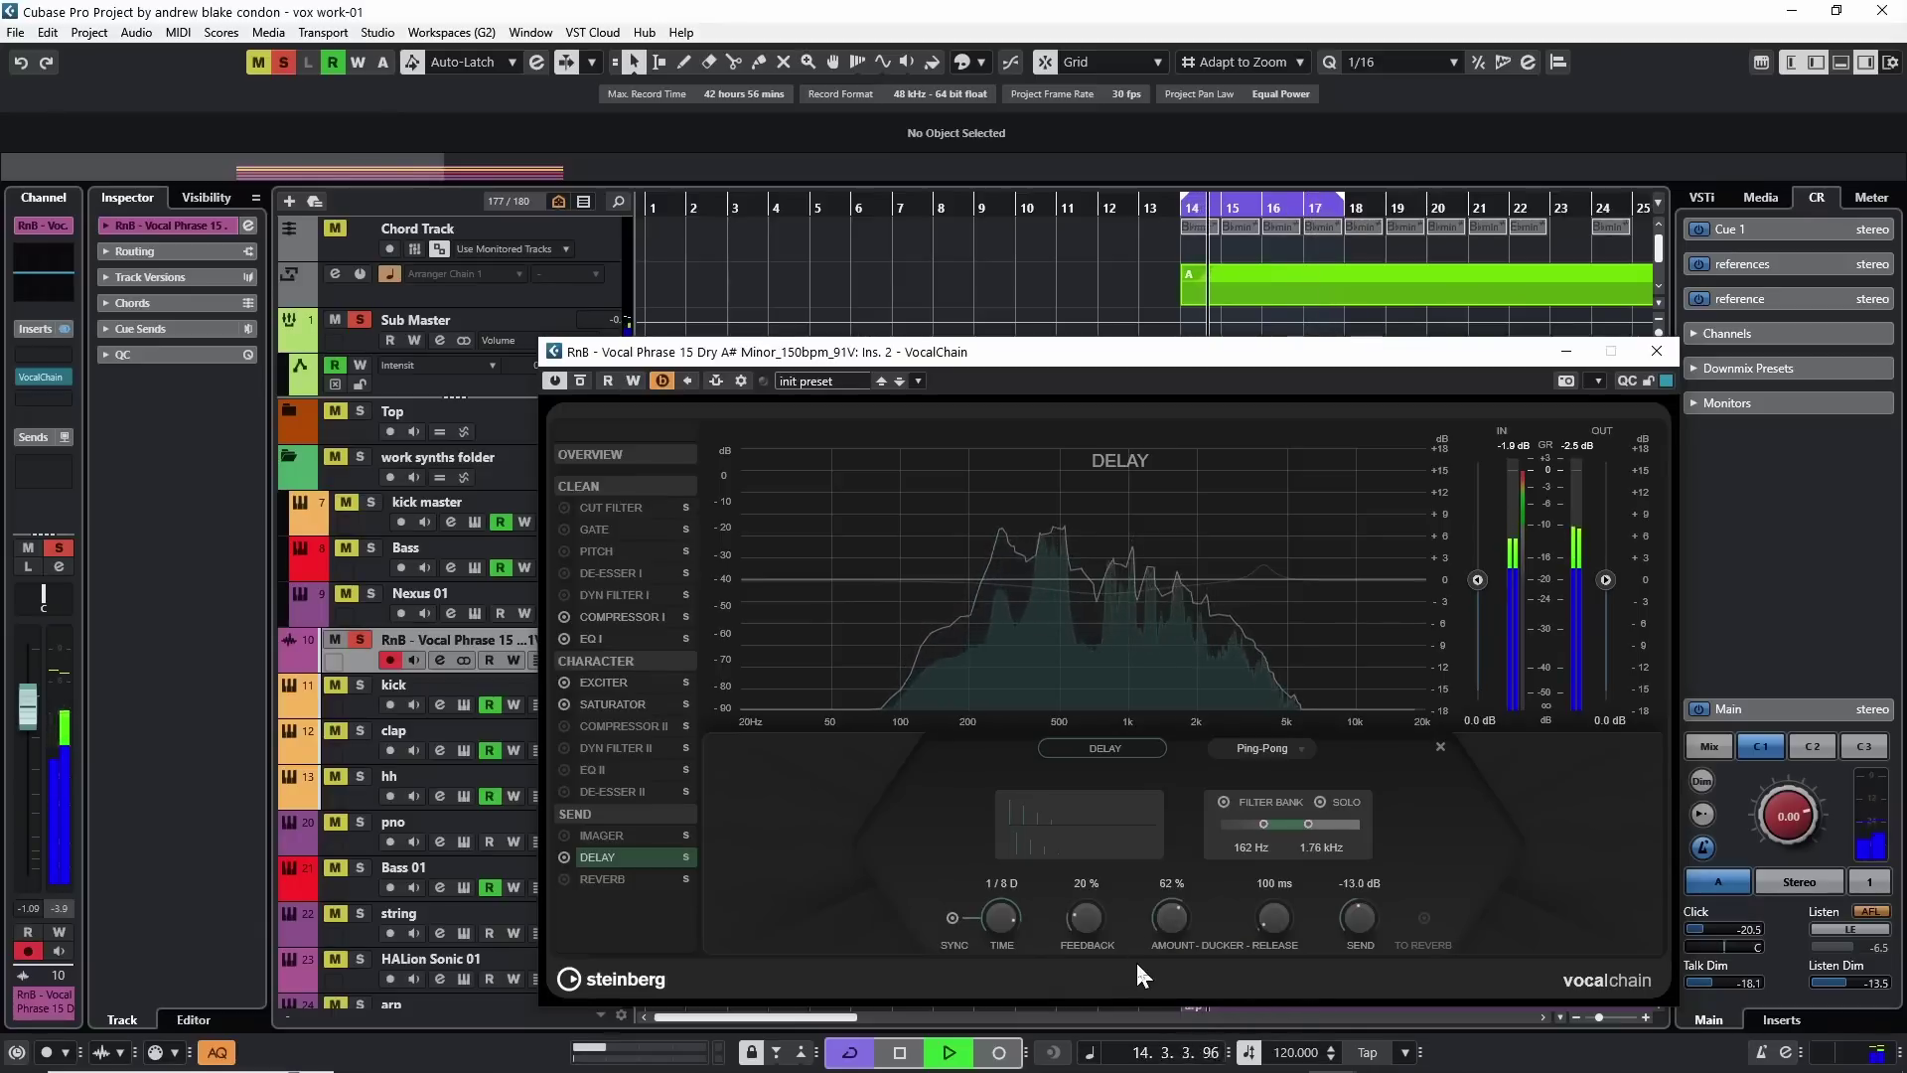
key("space")
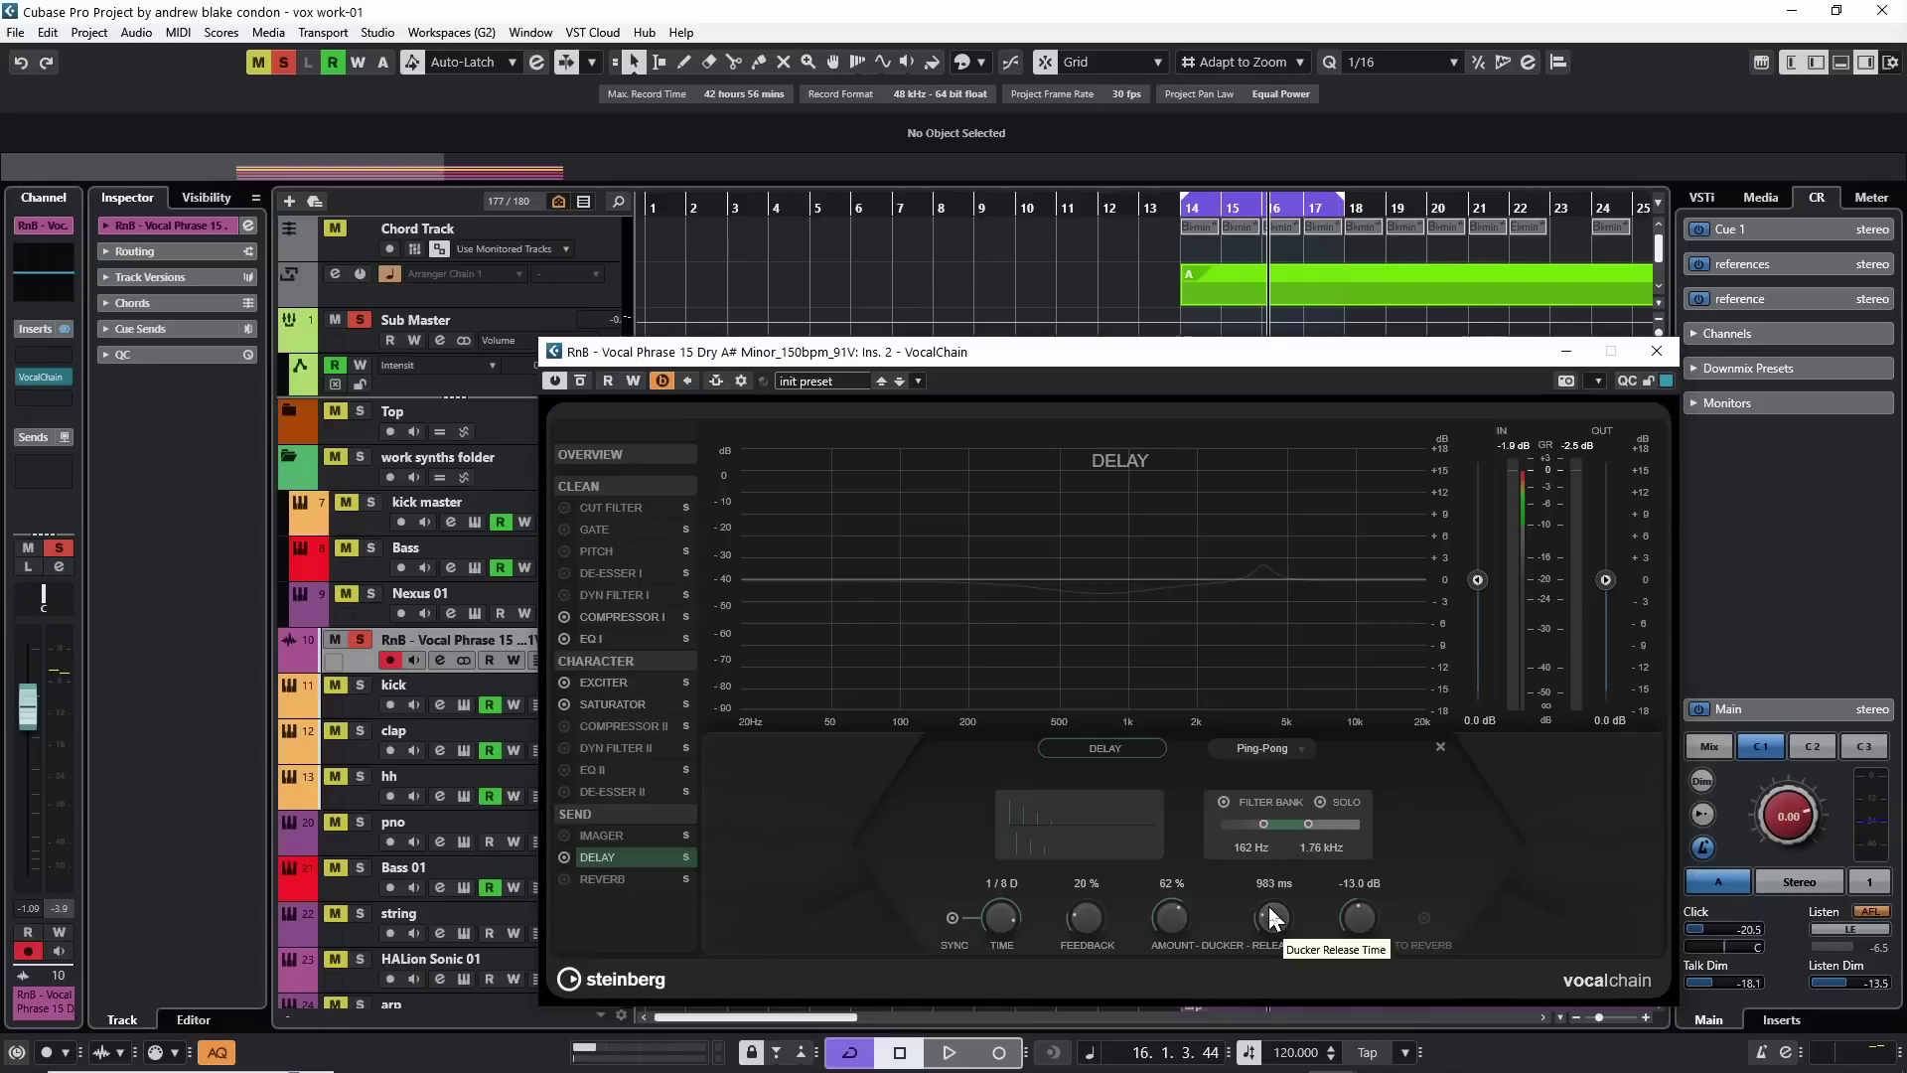
left_click_drag(1269, 911, 1266, 961)
left_click_drag(1261, 921, 1220, 911)
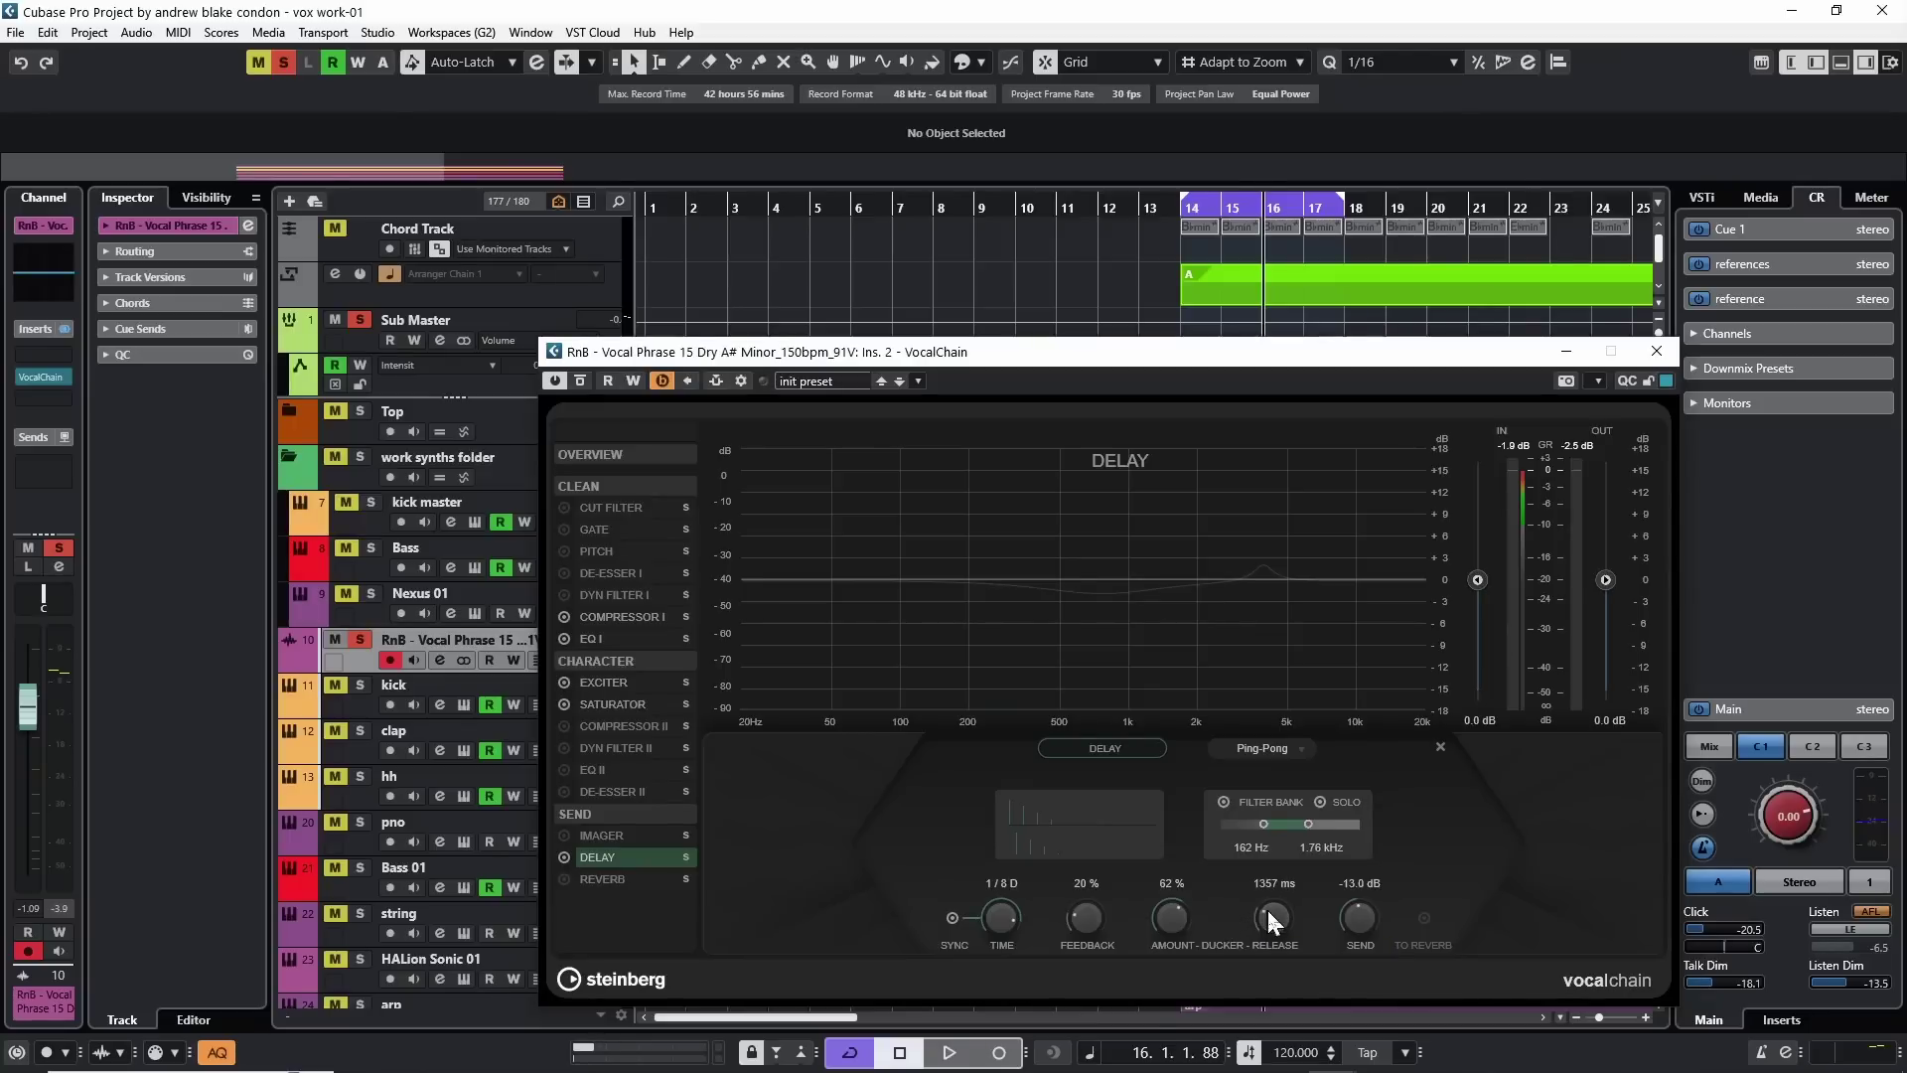
scroll(1087, 921, "up", 1)
scroll(1087, 920, "up", 7)
scroll(1271, 914, "down", 5)
key("space")
mouse_move(1271, 913)
left_mouse_down()
mouse_move(1273, 956)
mouse_move(1278, 933)
left_mouse_up()
key("space")
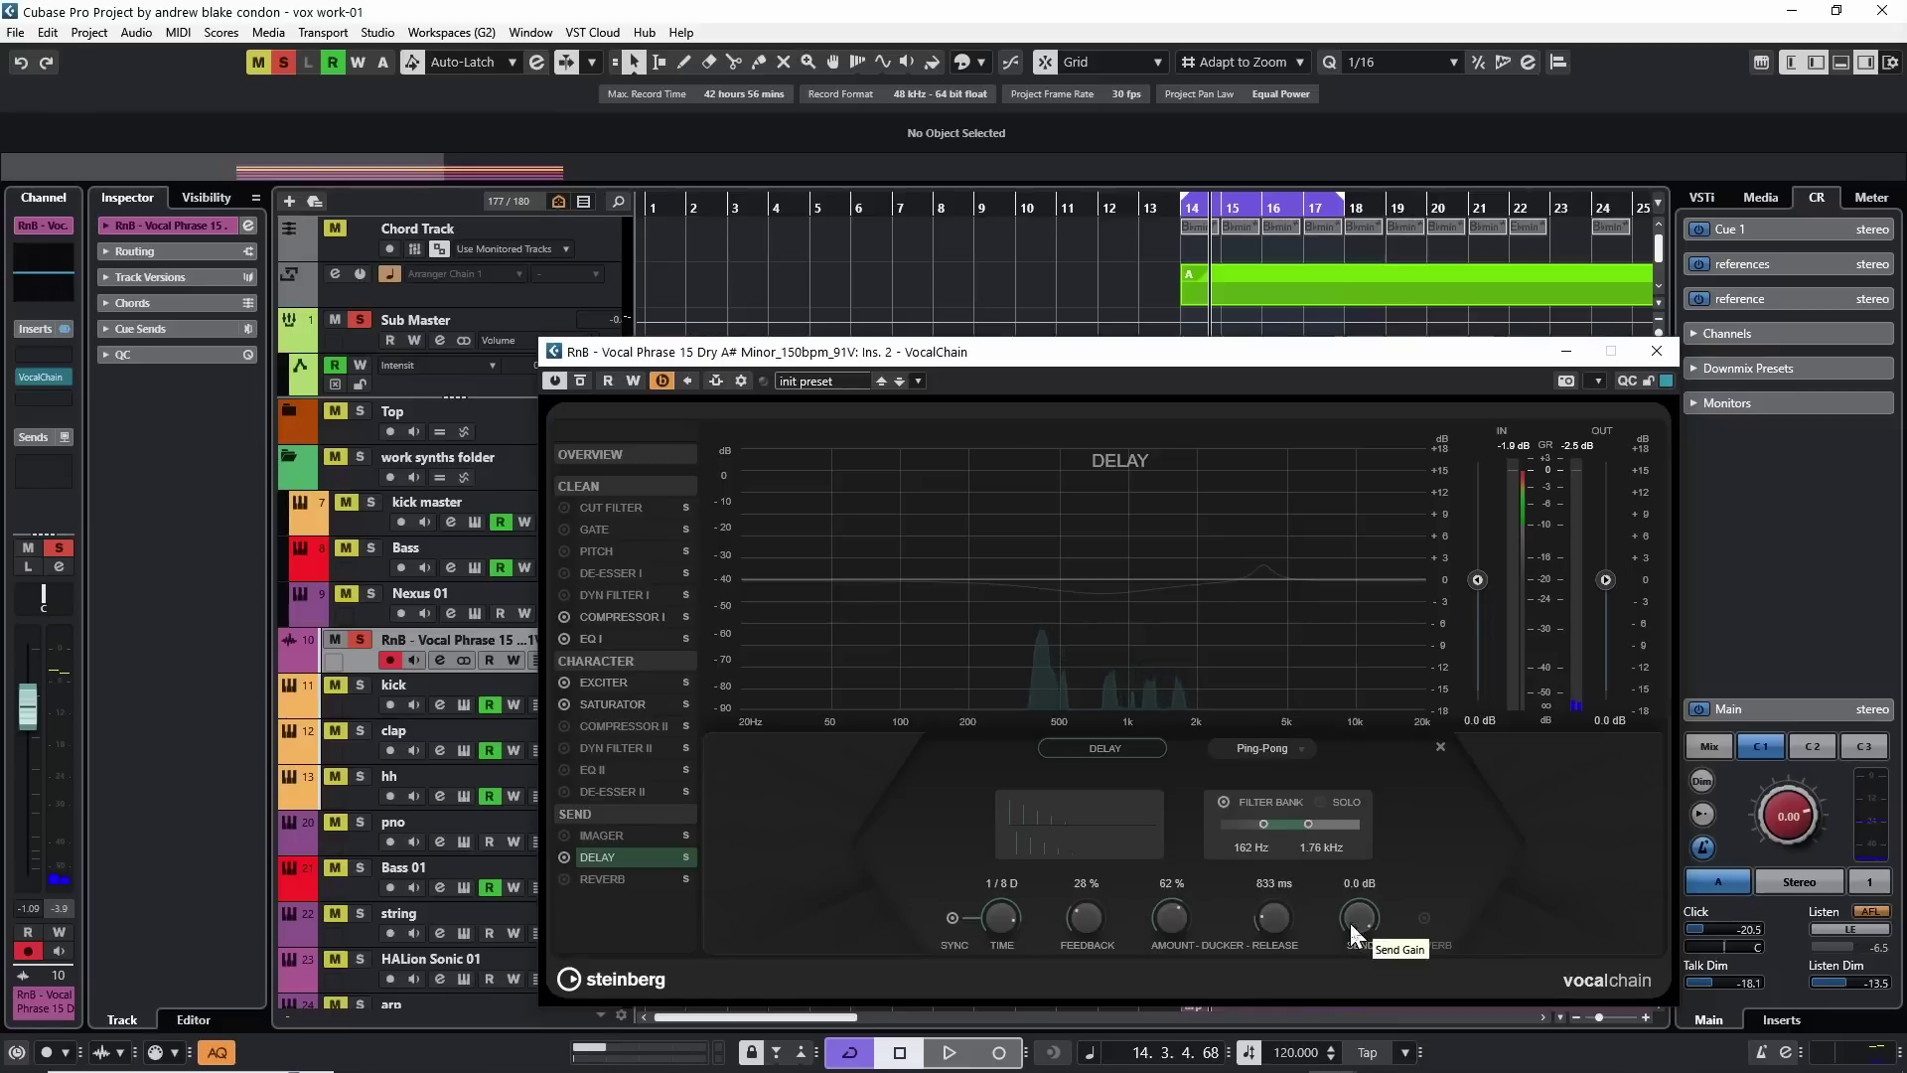
Set the Delay's Send to 0.0 dB and audition the vocal
scroll(1356, 910, "down", 1)
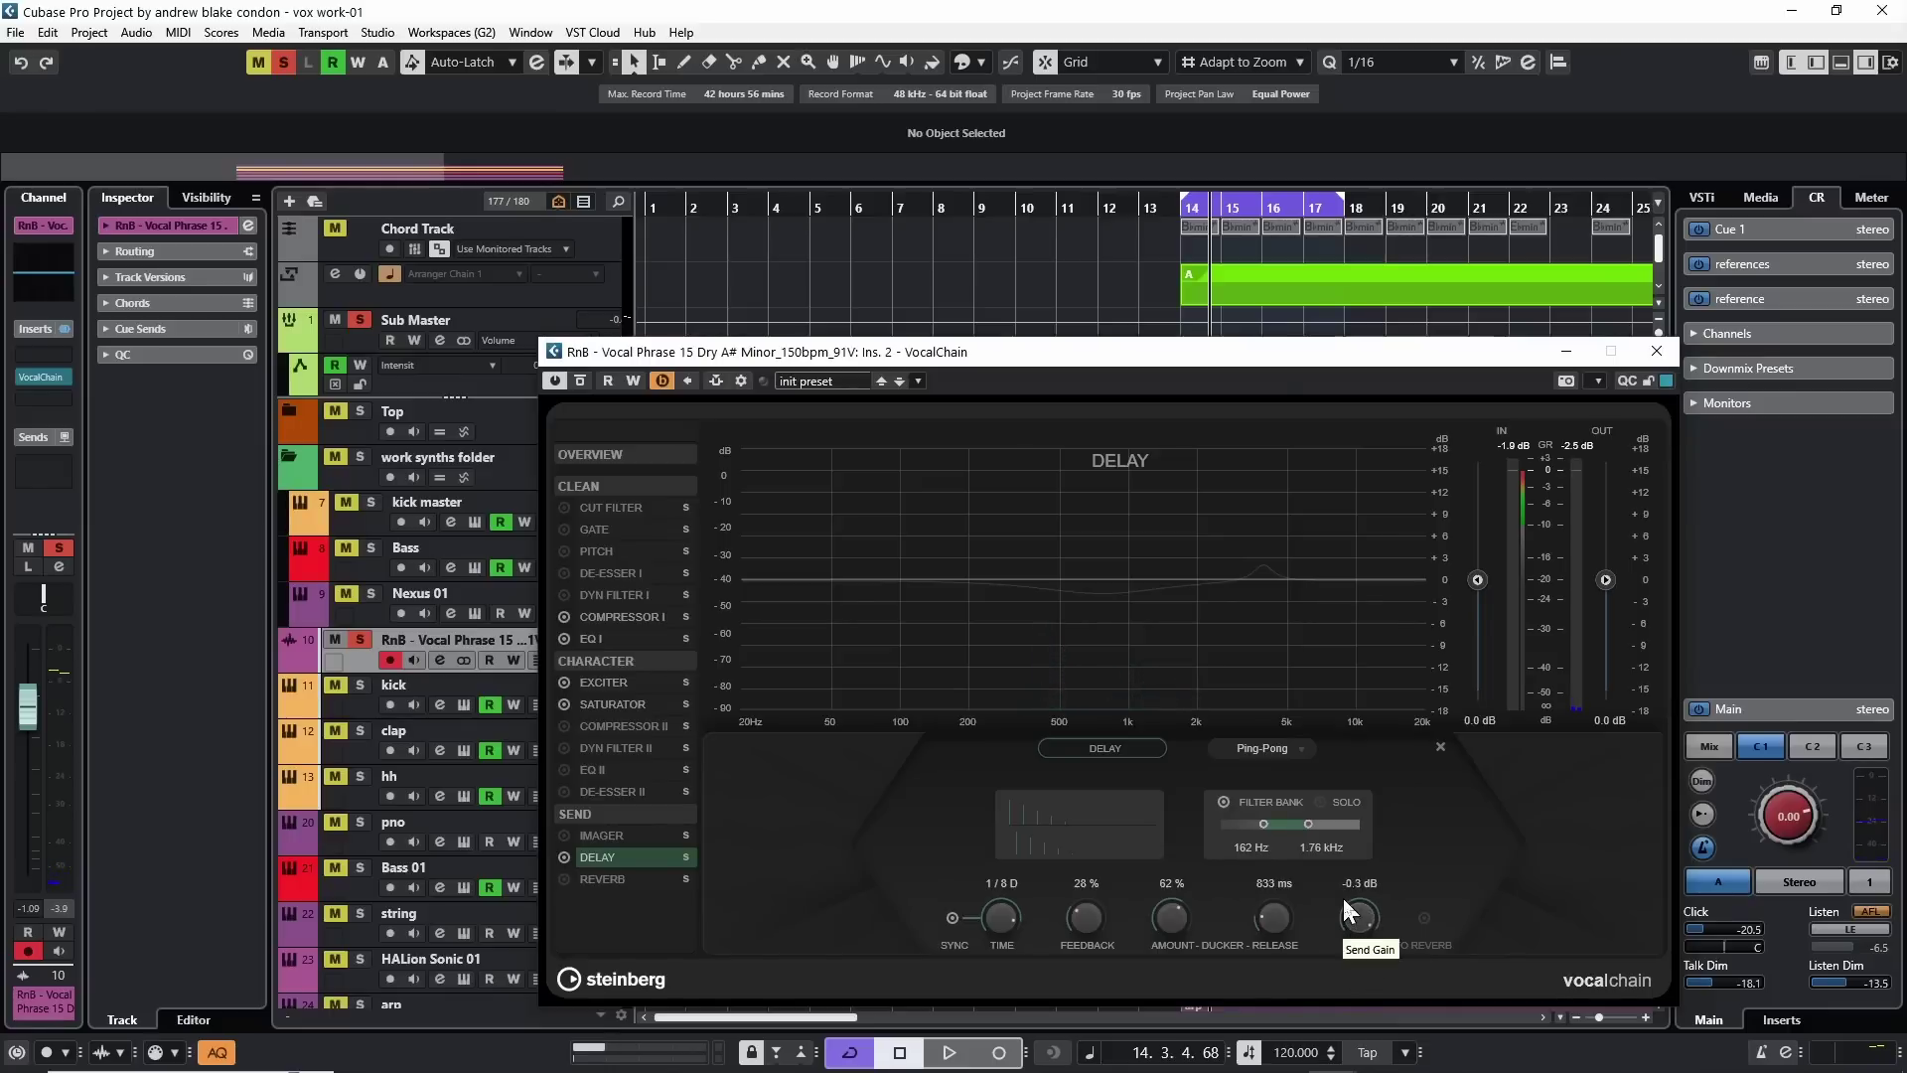
scroll(1351, 909, "up", 1)
key("space")
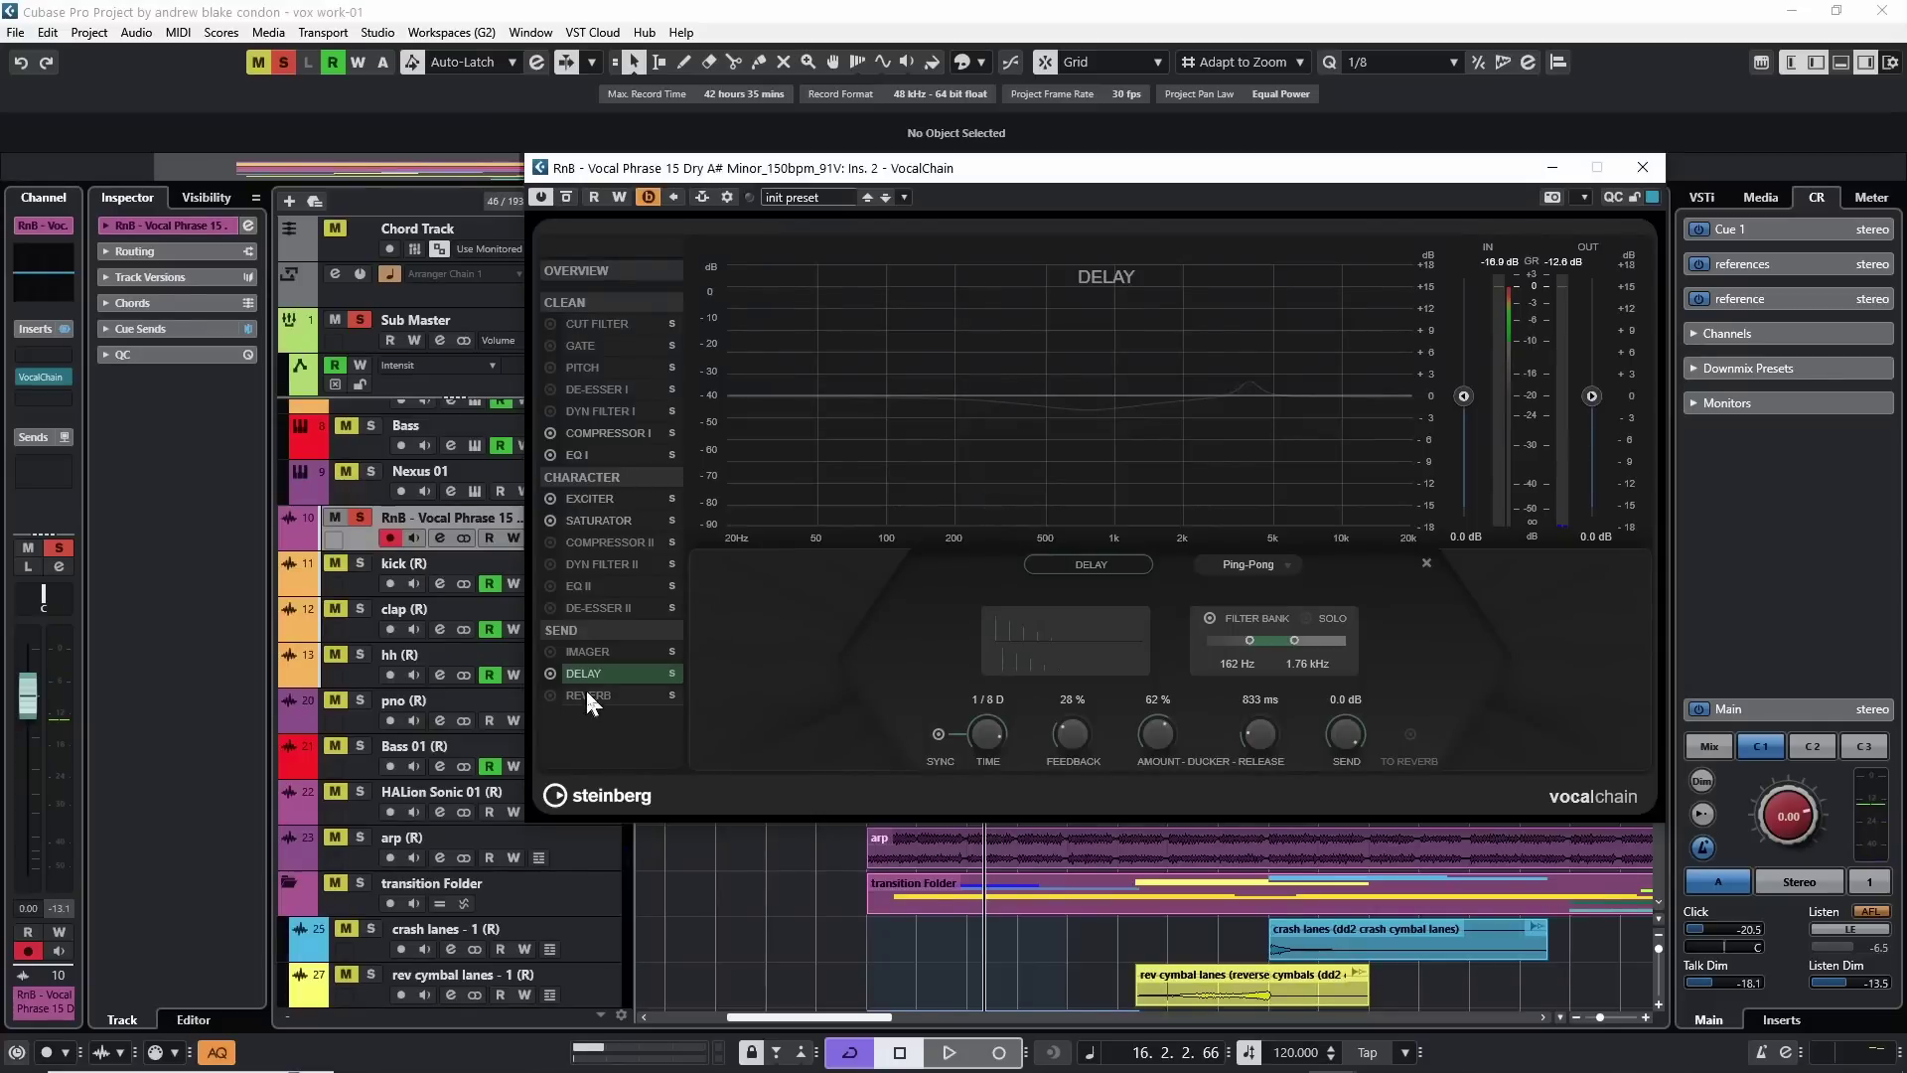
Switch on the Reverb module in the Send section and set its type to Lush Pop
left_click(587, 695)
key("space")
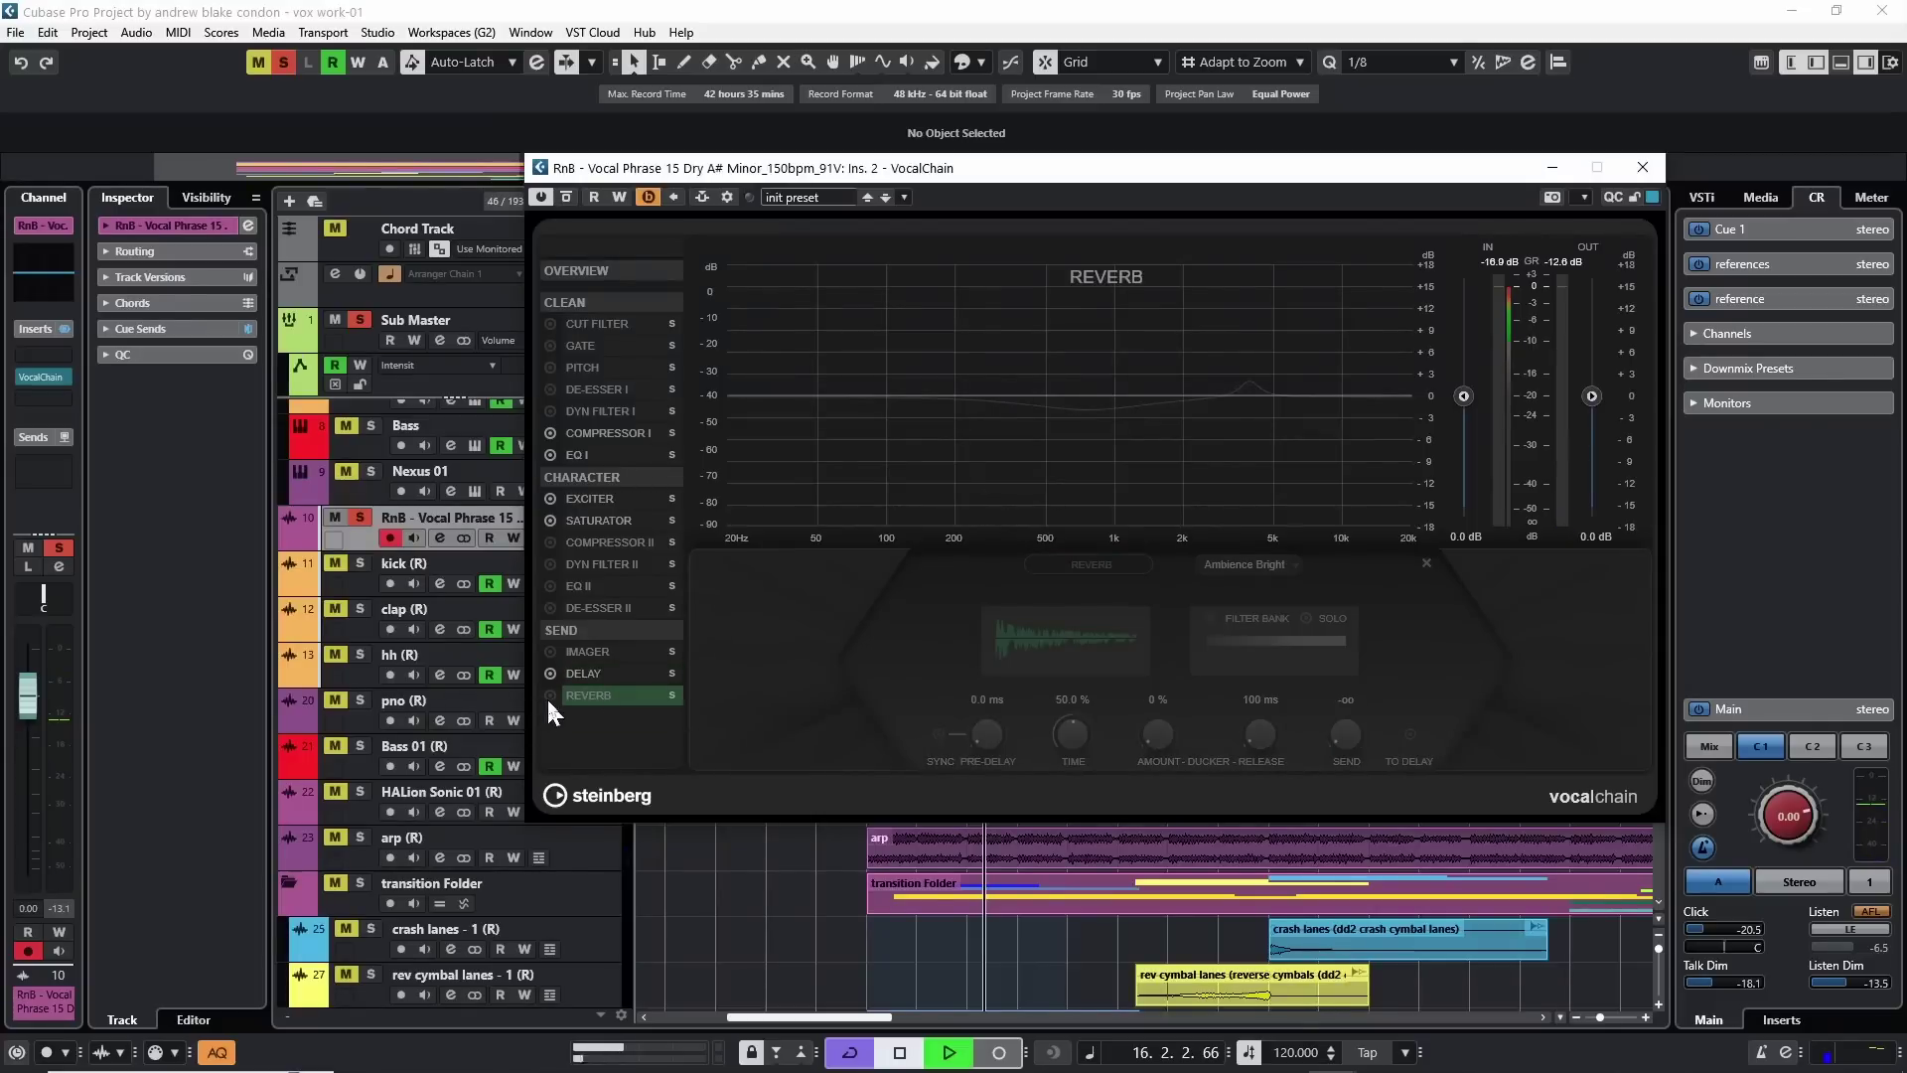
left_click(548, 695)
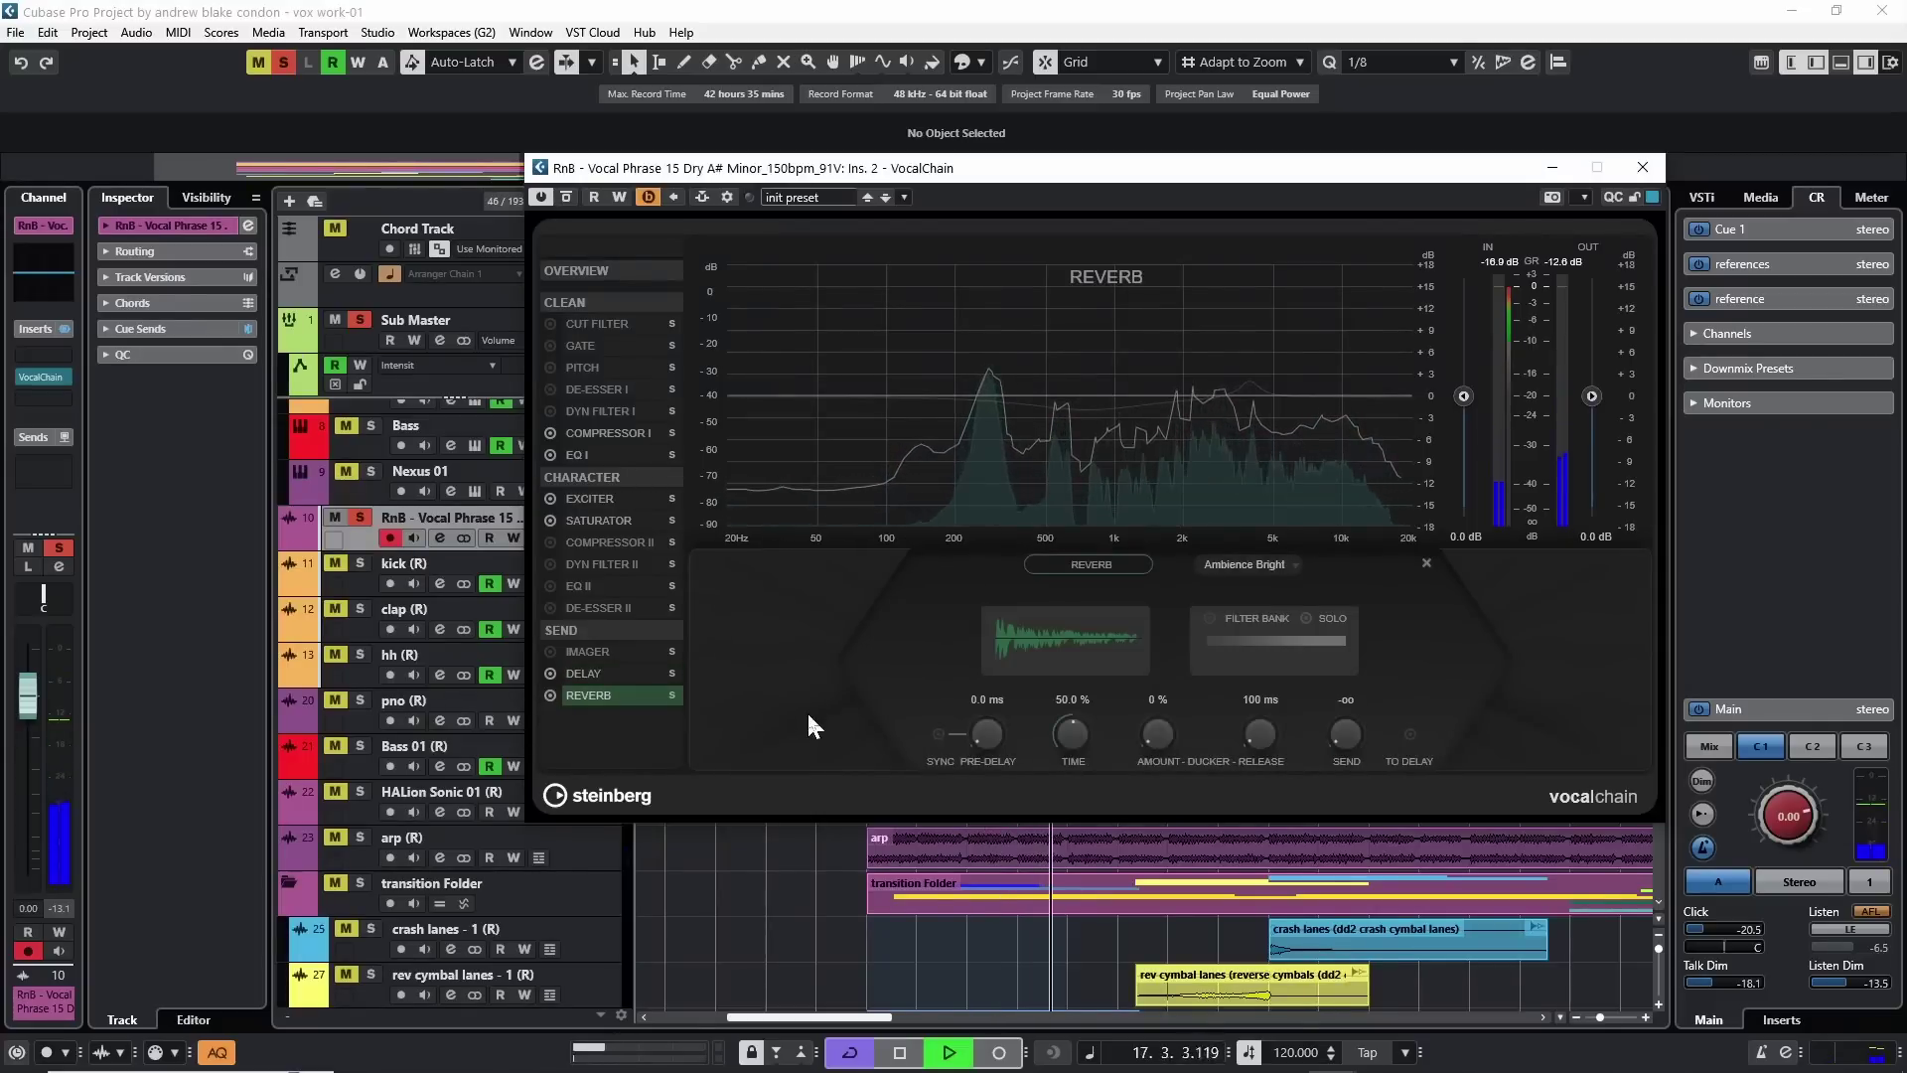
key("space")
left_click(1253, 565)
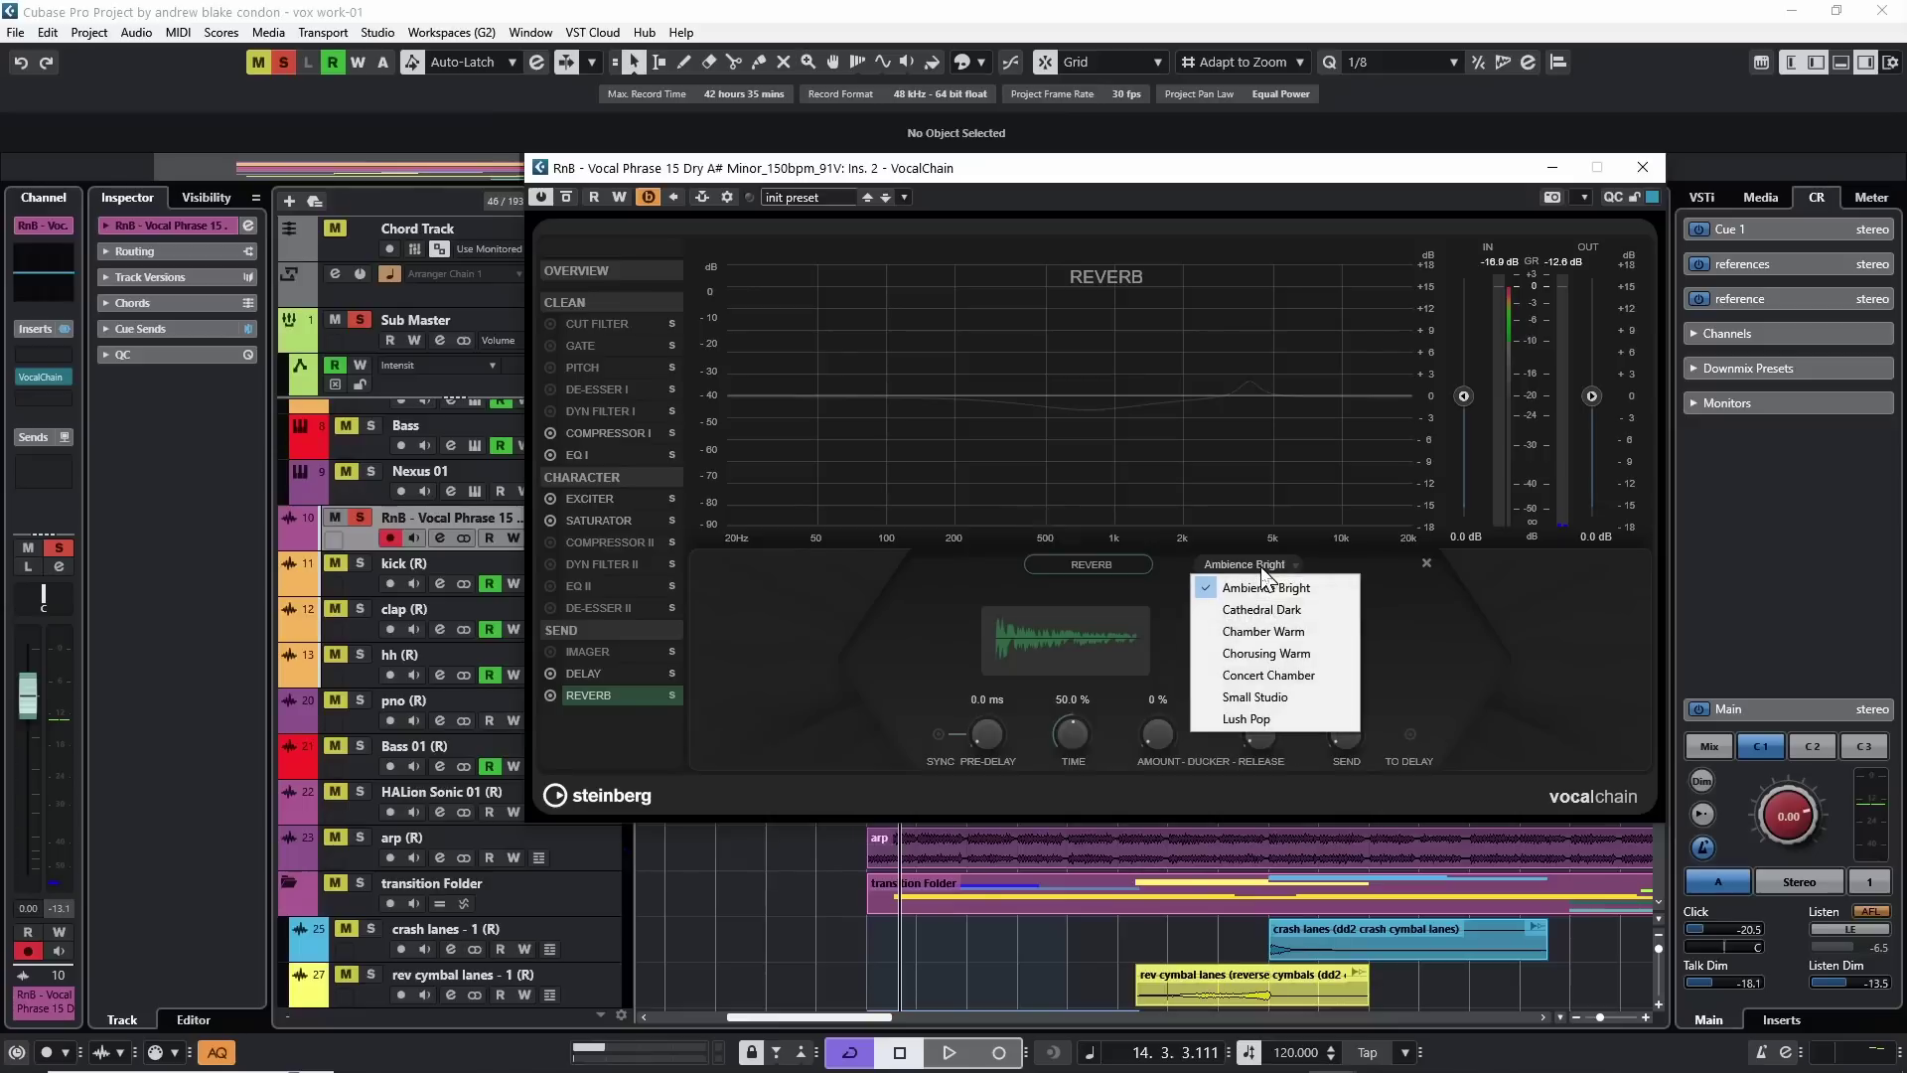
left_click(1241, 718)
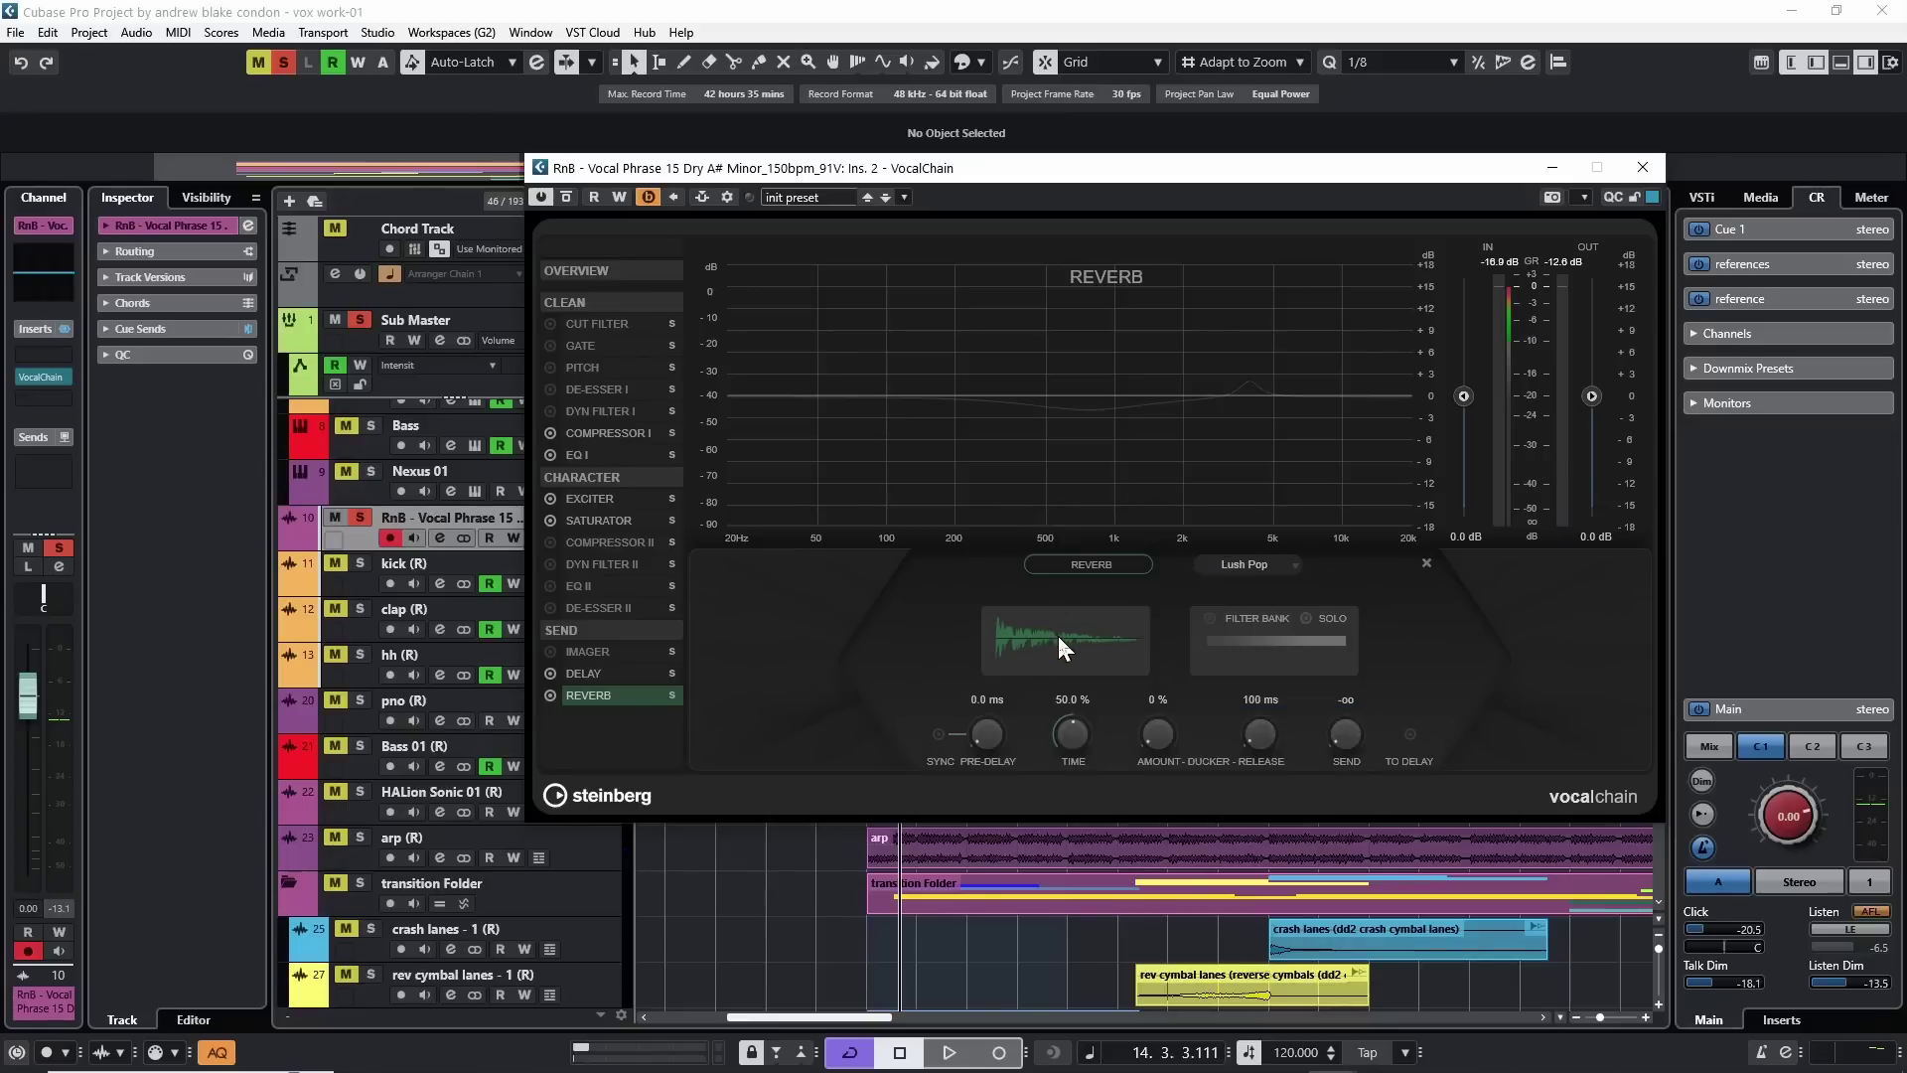
Raise the Reverb's Send to -7.1 dB while auditioning the vocal
key("space")
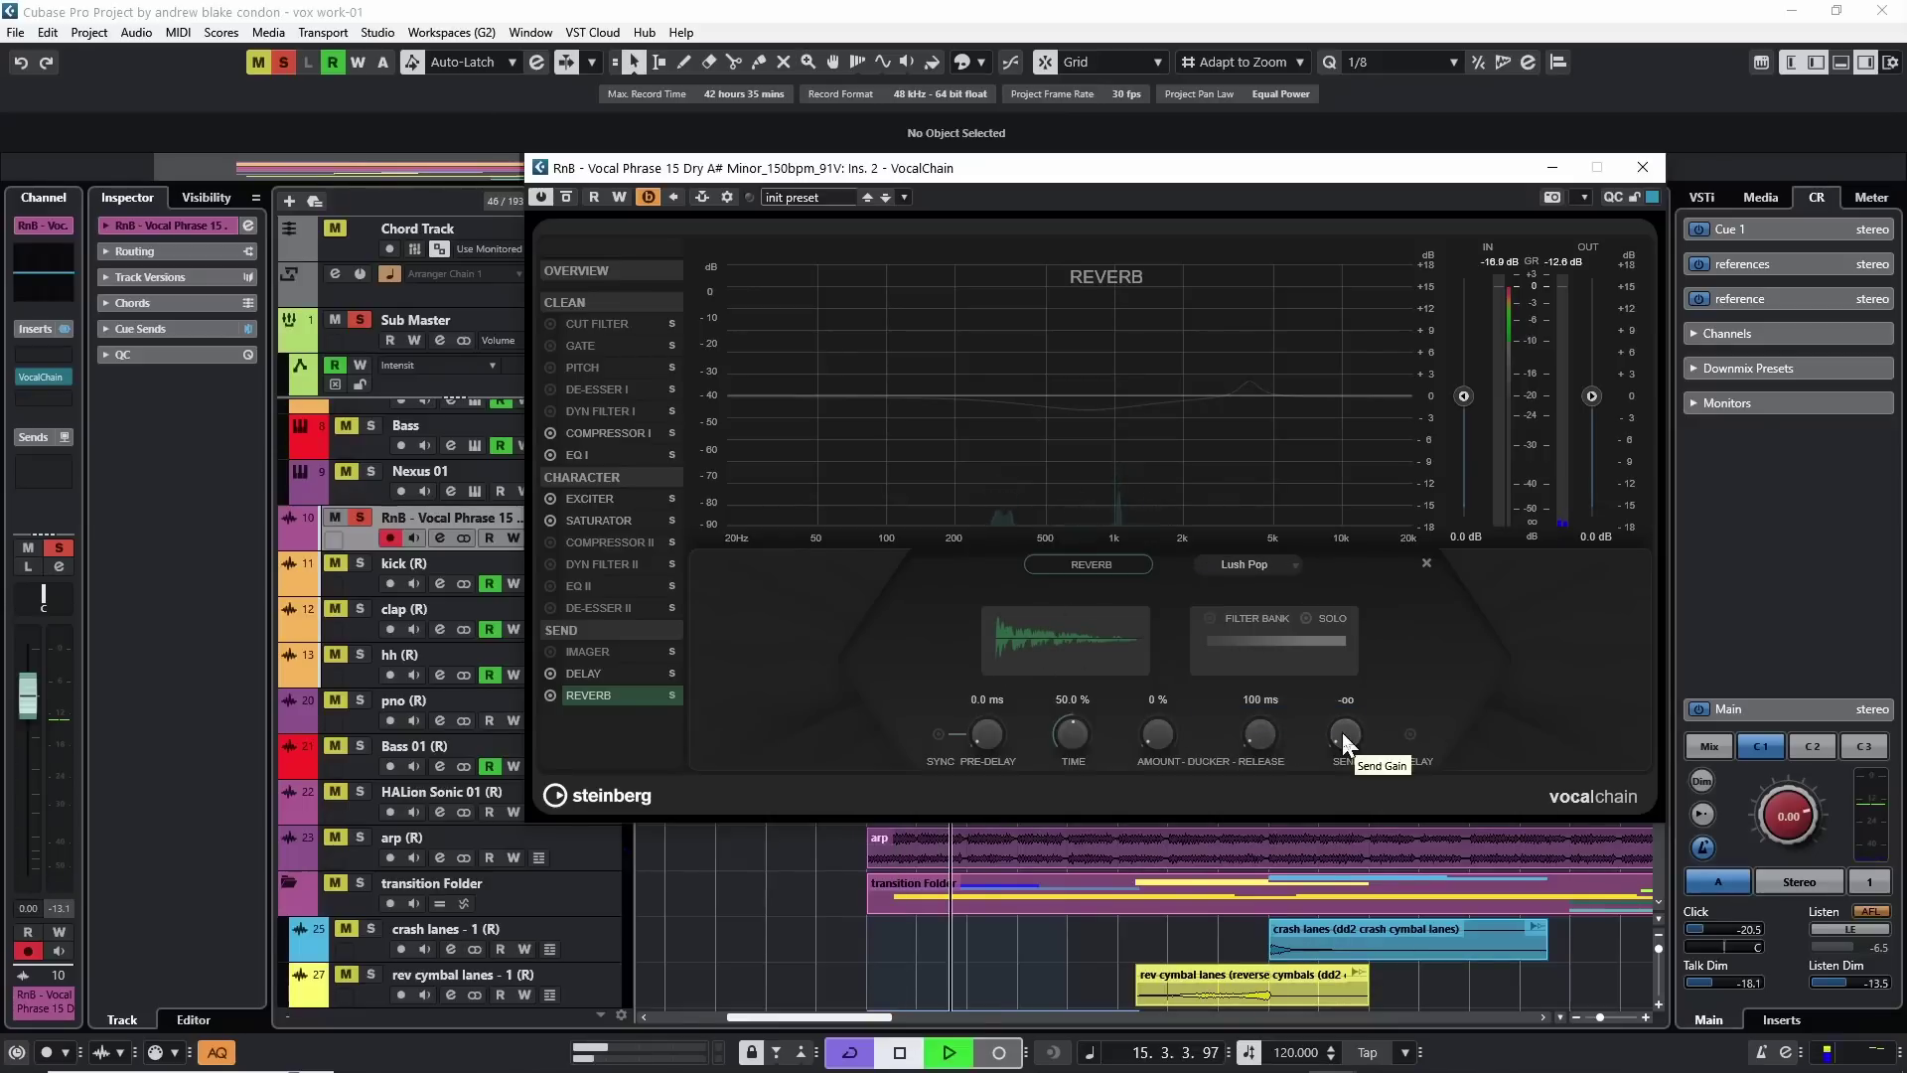
left_click_drag(1345, 732, 1354, 614)
key("space")
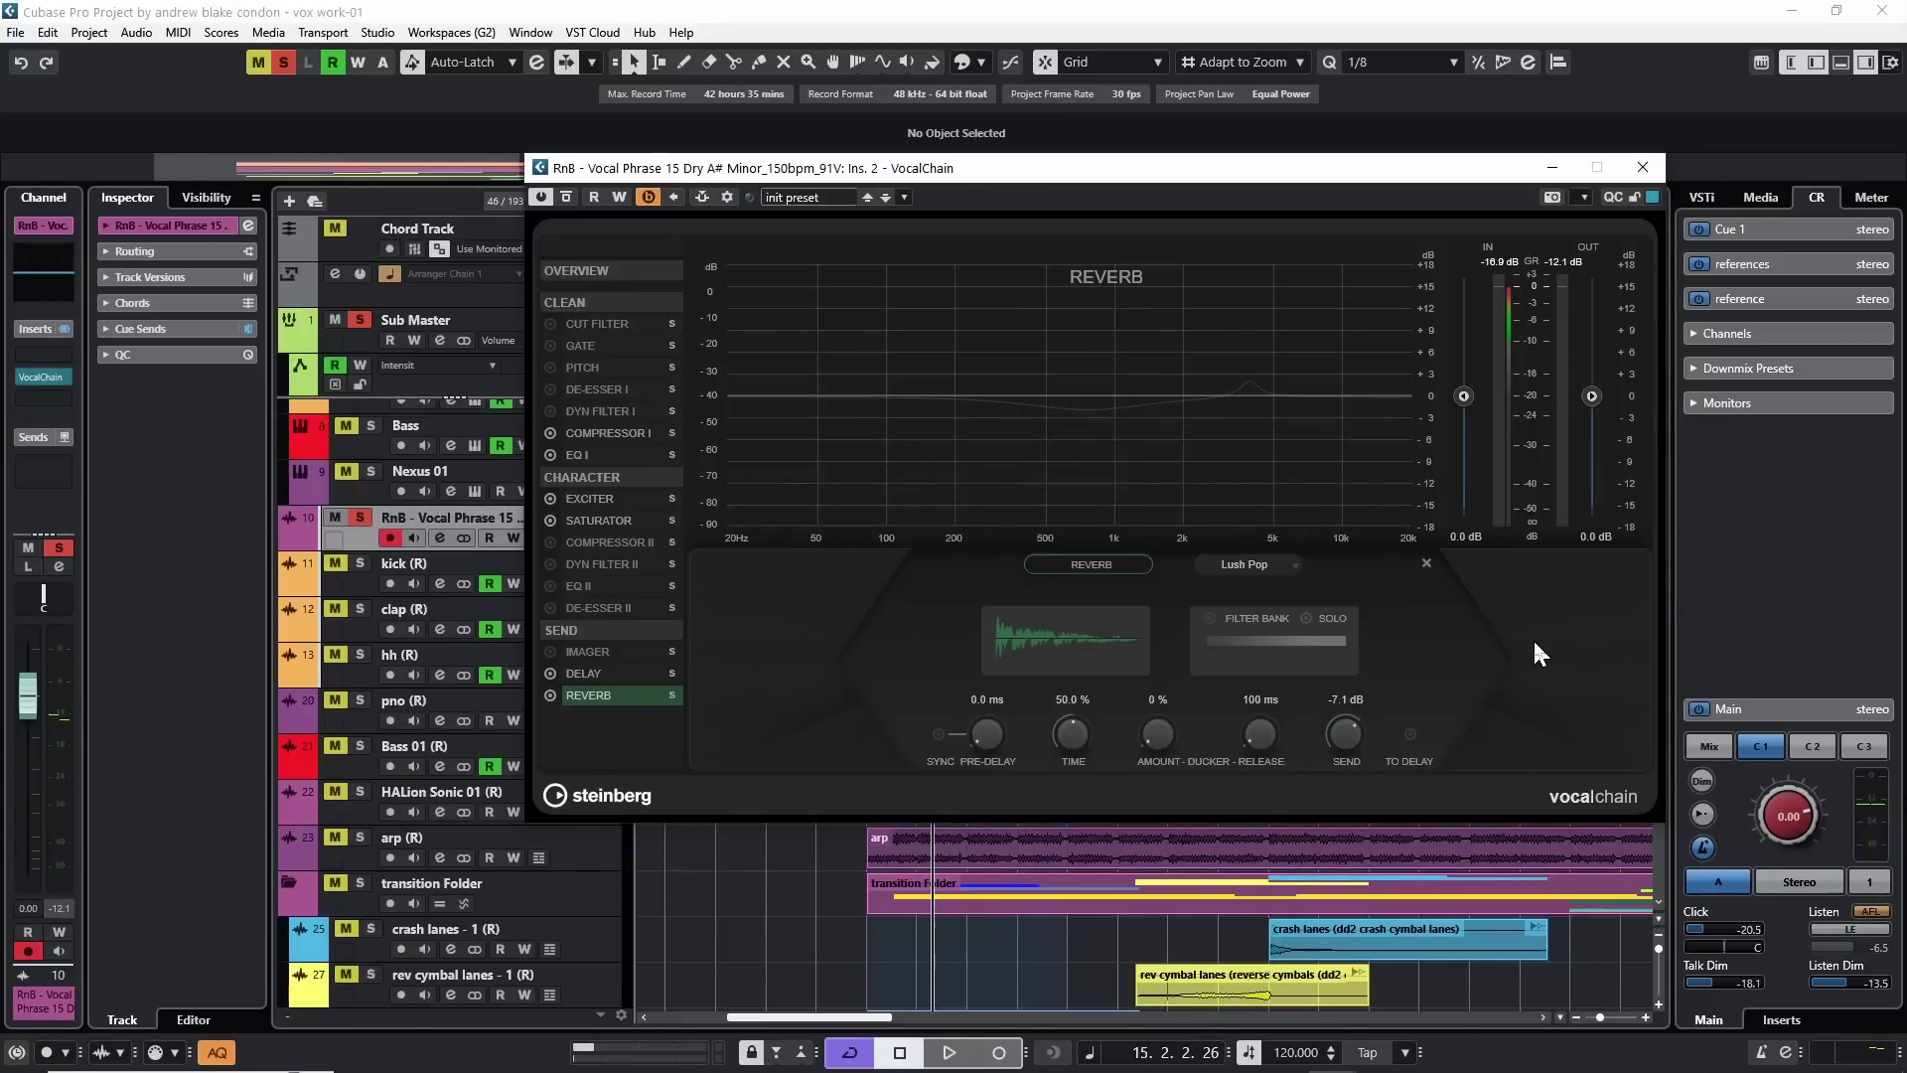
key("space")
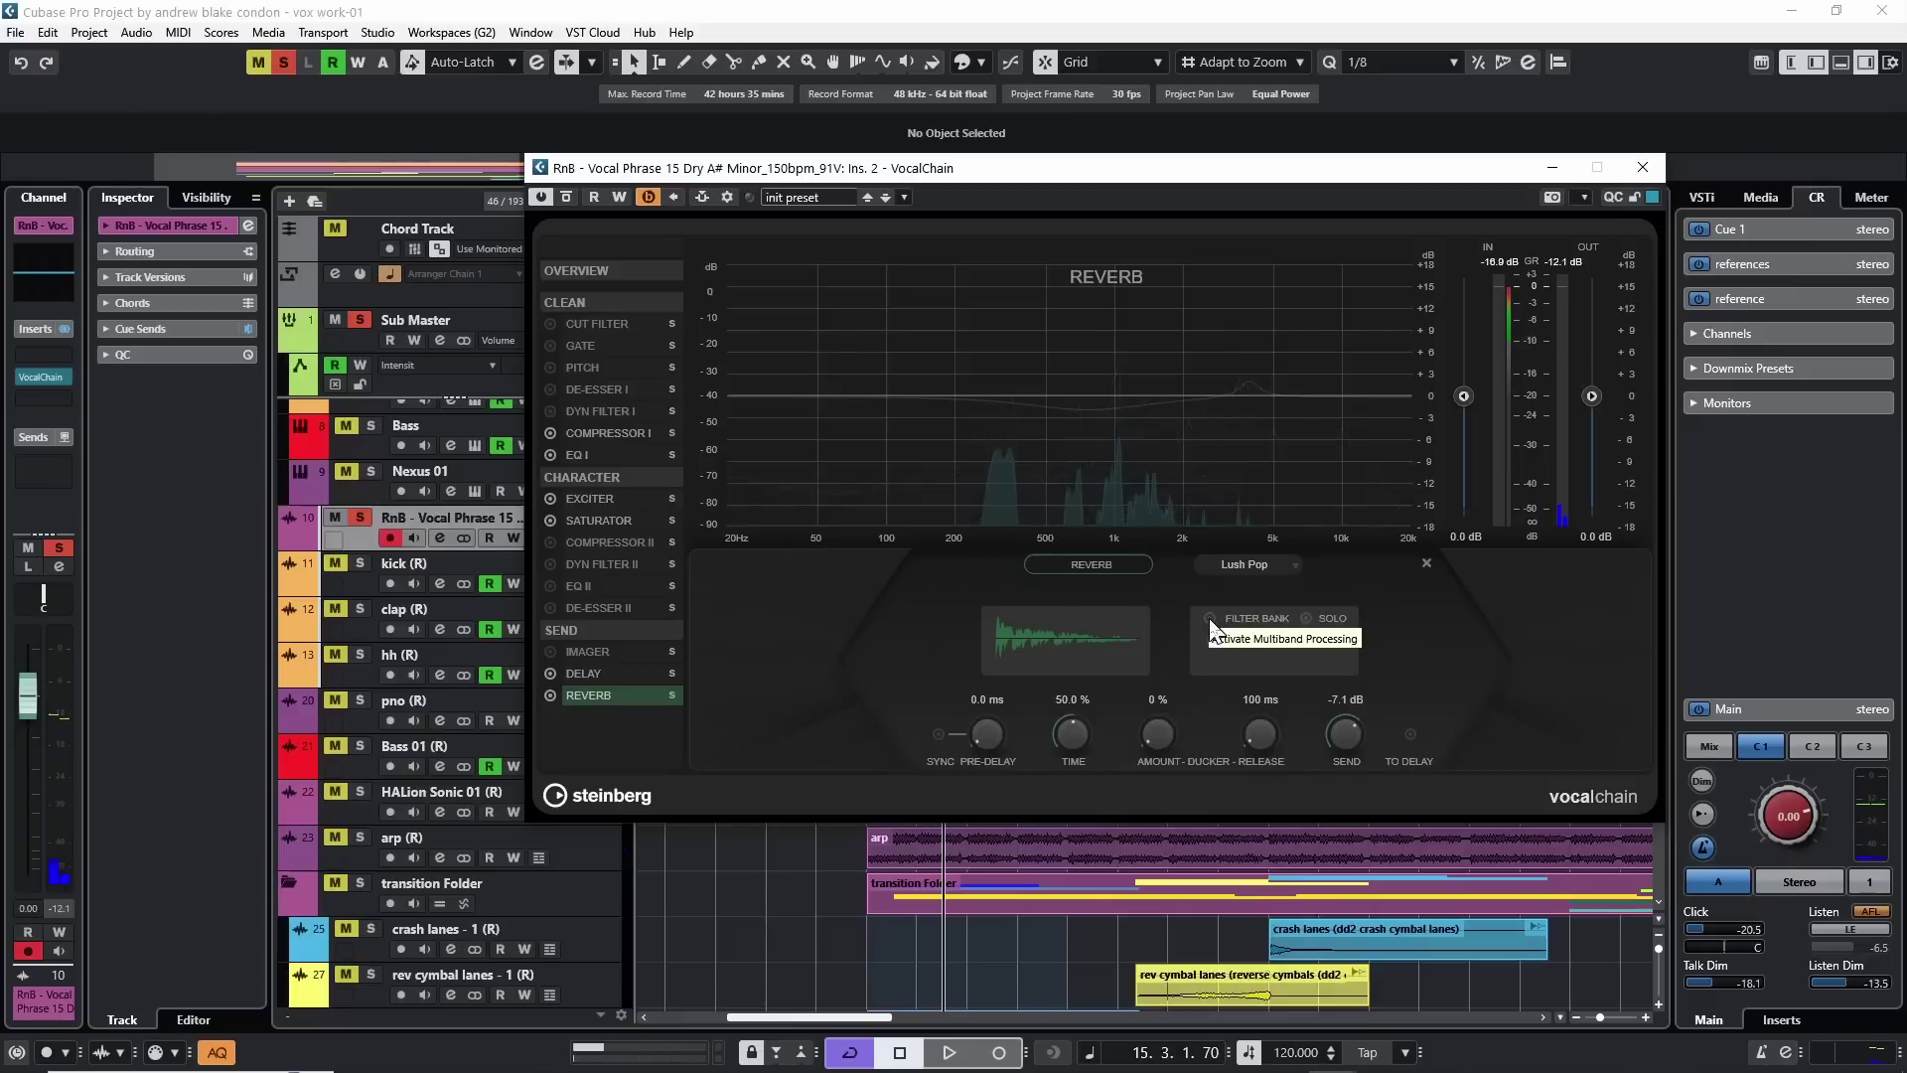
Activate the Reverb's filter bank and limit it to 105 Hz and 2.47 kHz, soloing the filtered signal temporarily while auditioning
left_click(1210, 619)
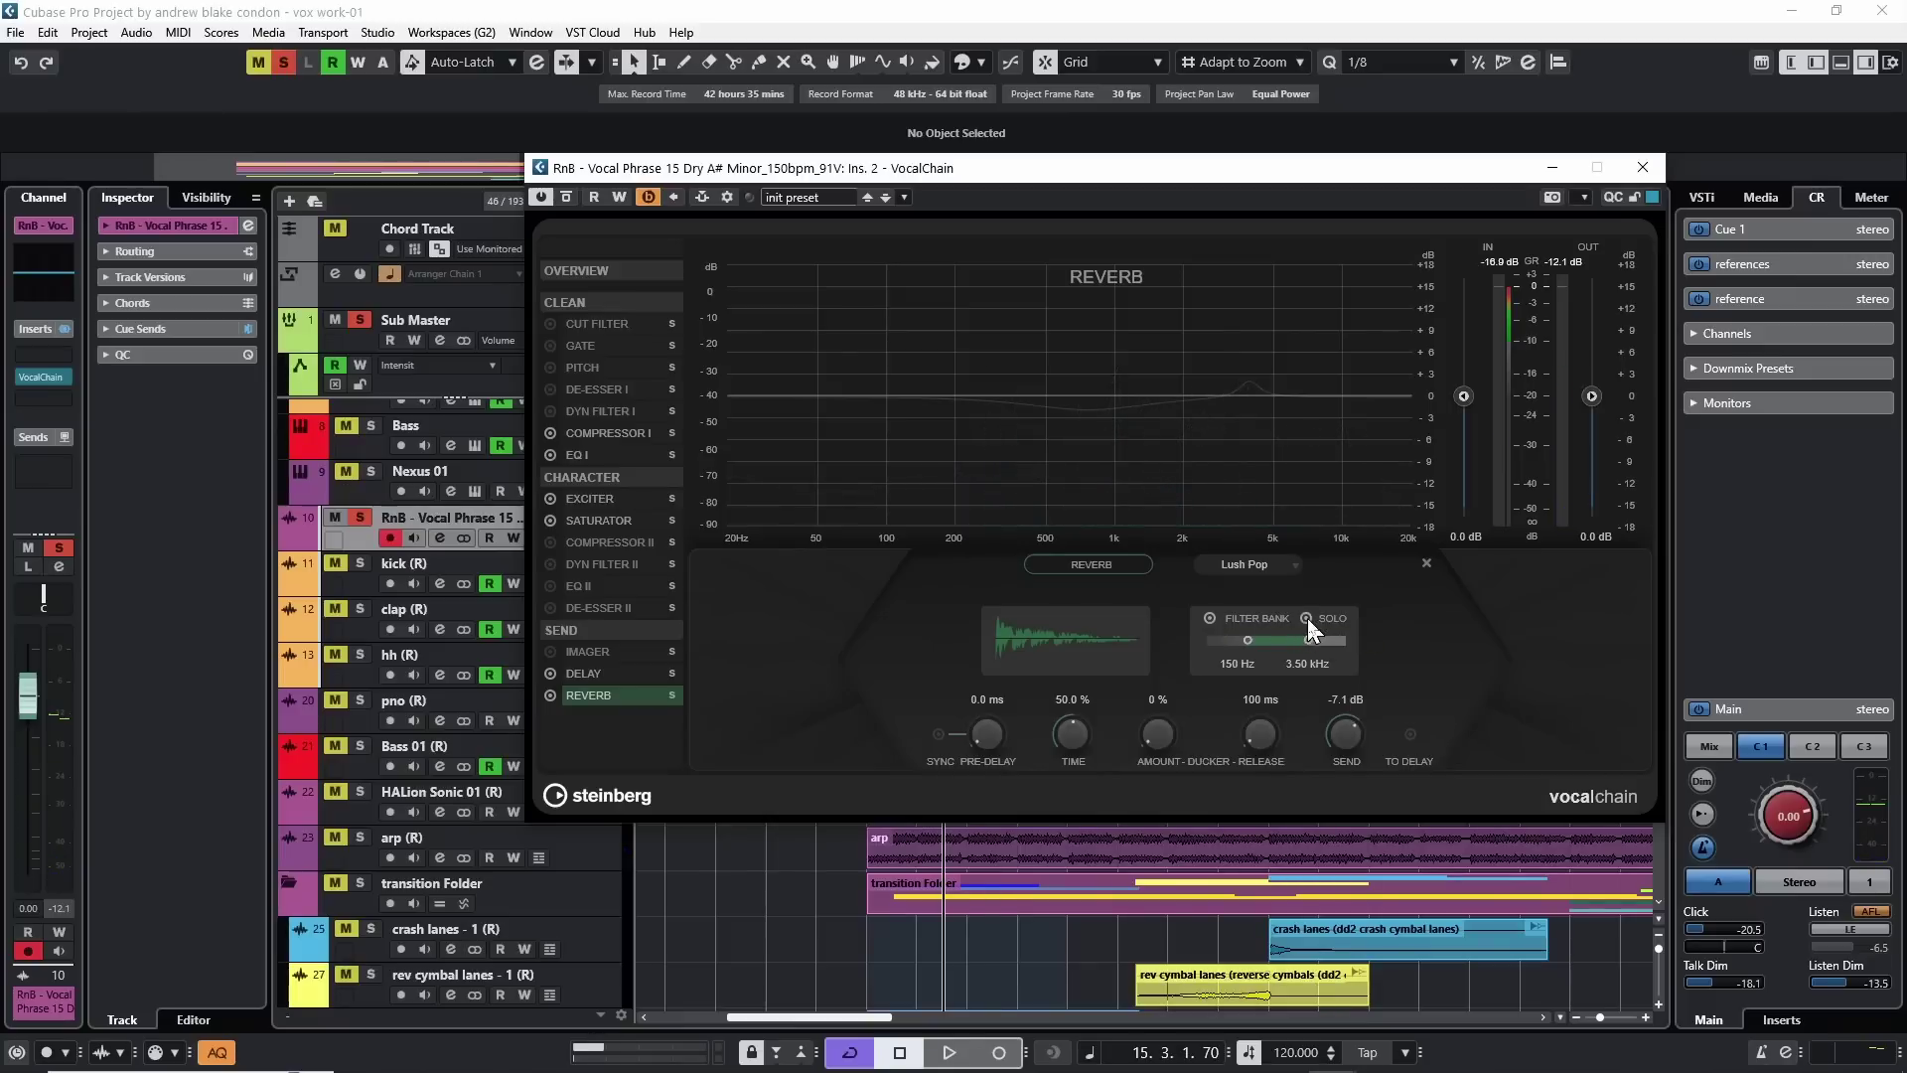
key("space")
left_click_drag(1308, 640, 1240, 641)
left_click_drag(1258, 641, 1301, 643)
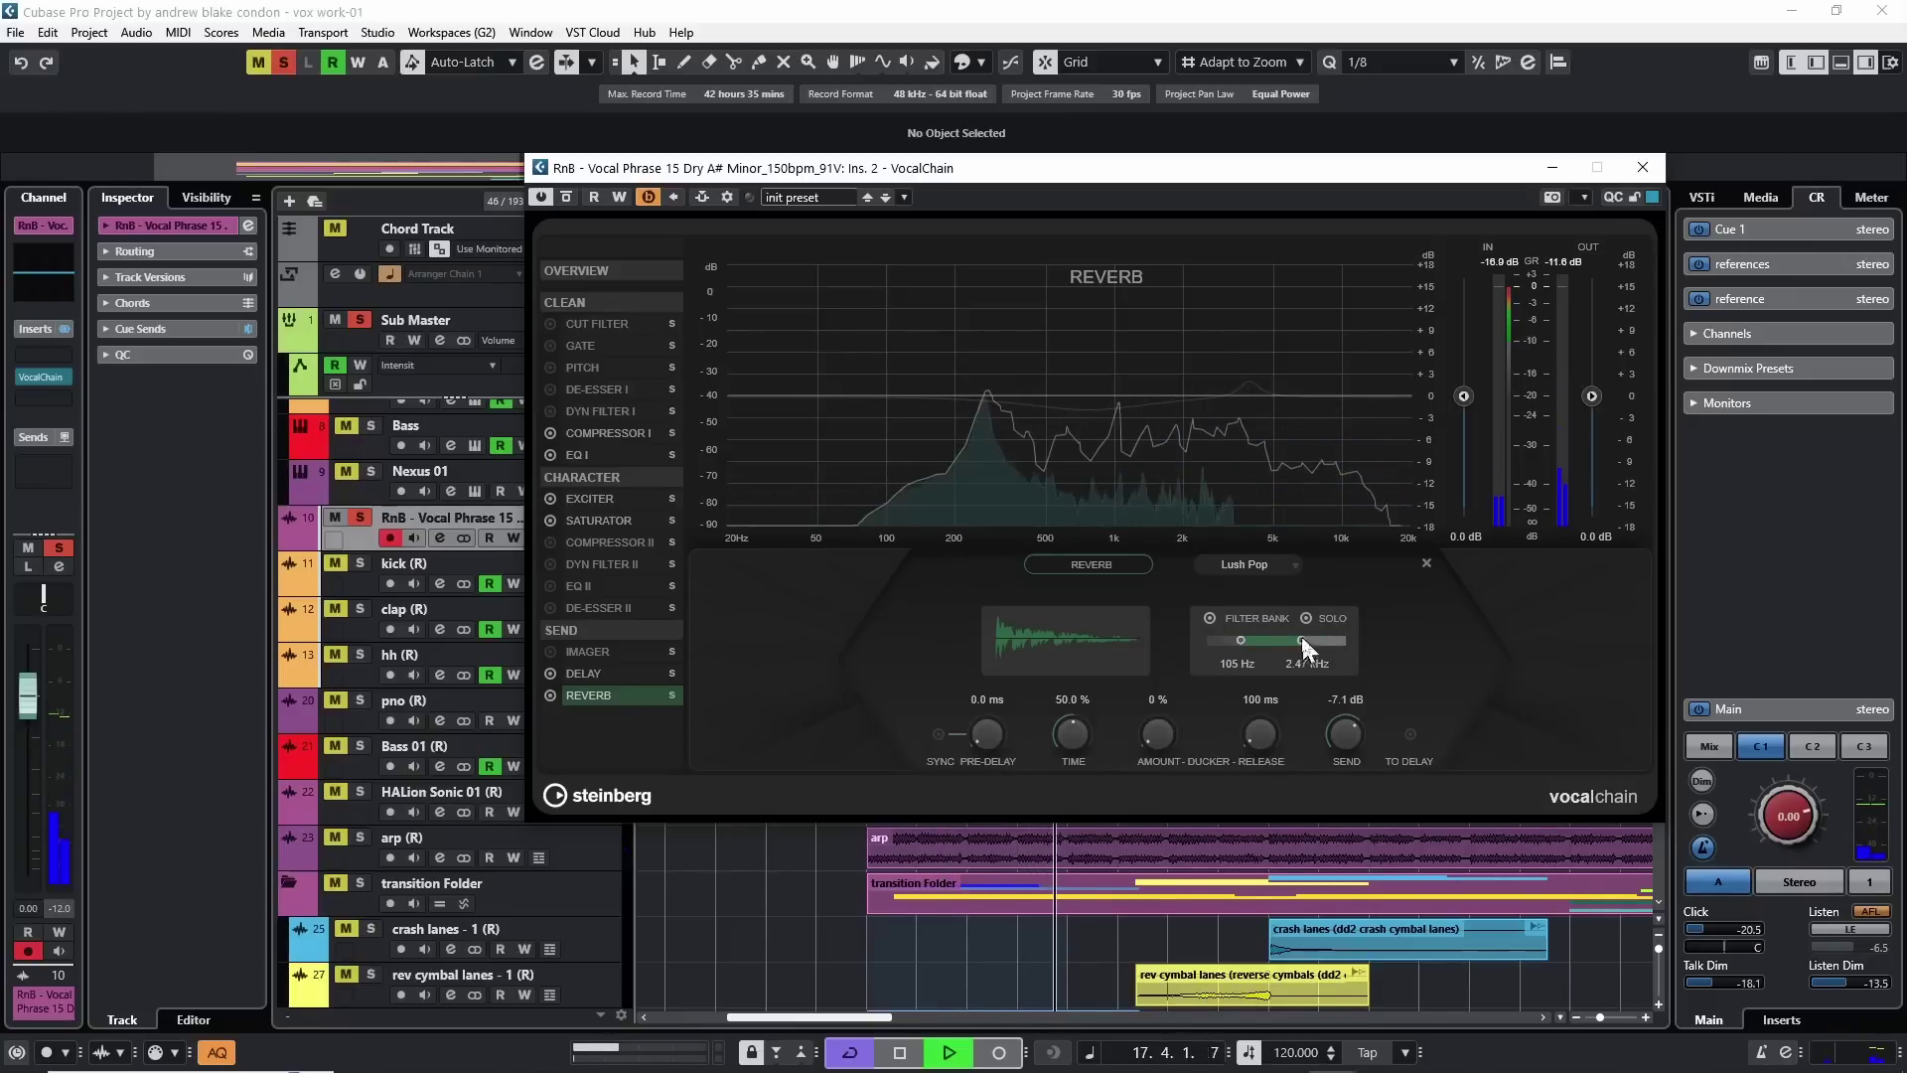
left_click(1304, 615)
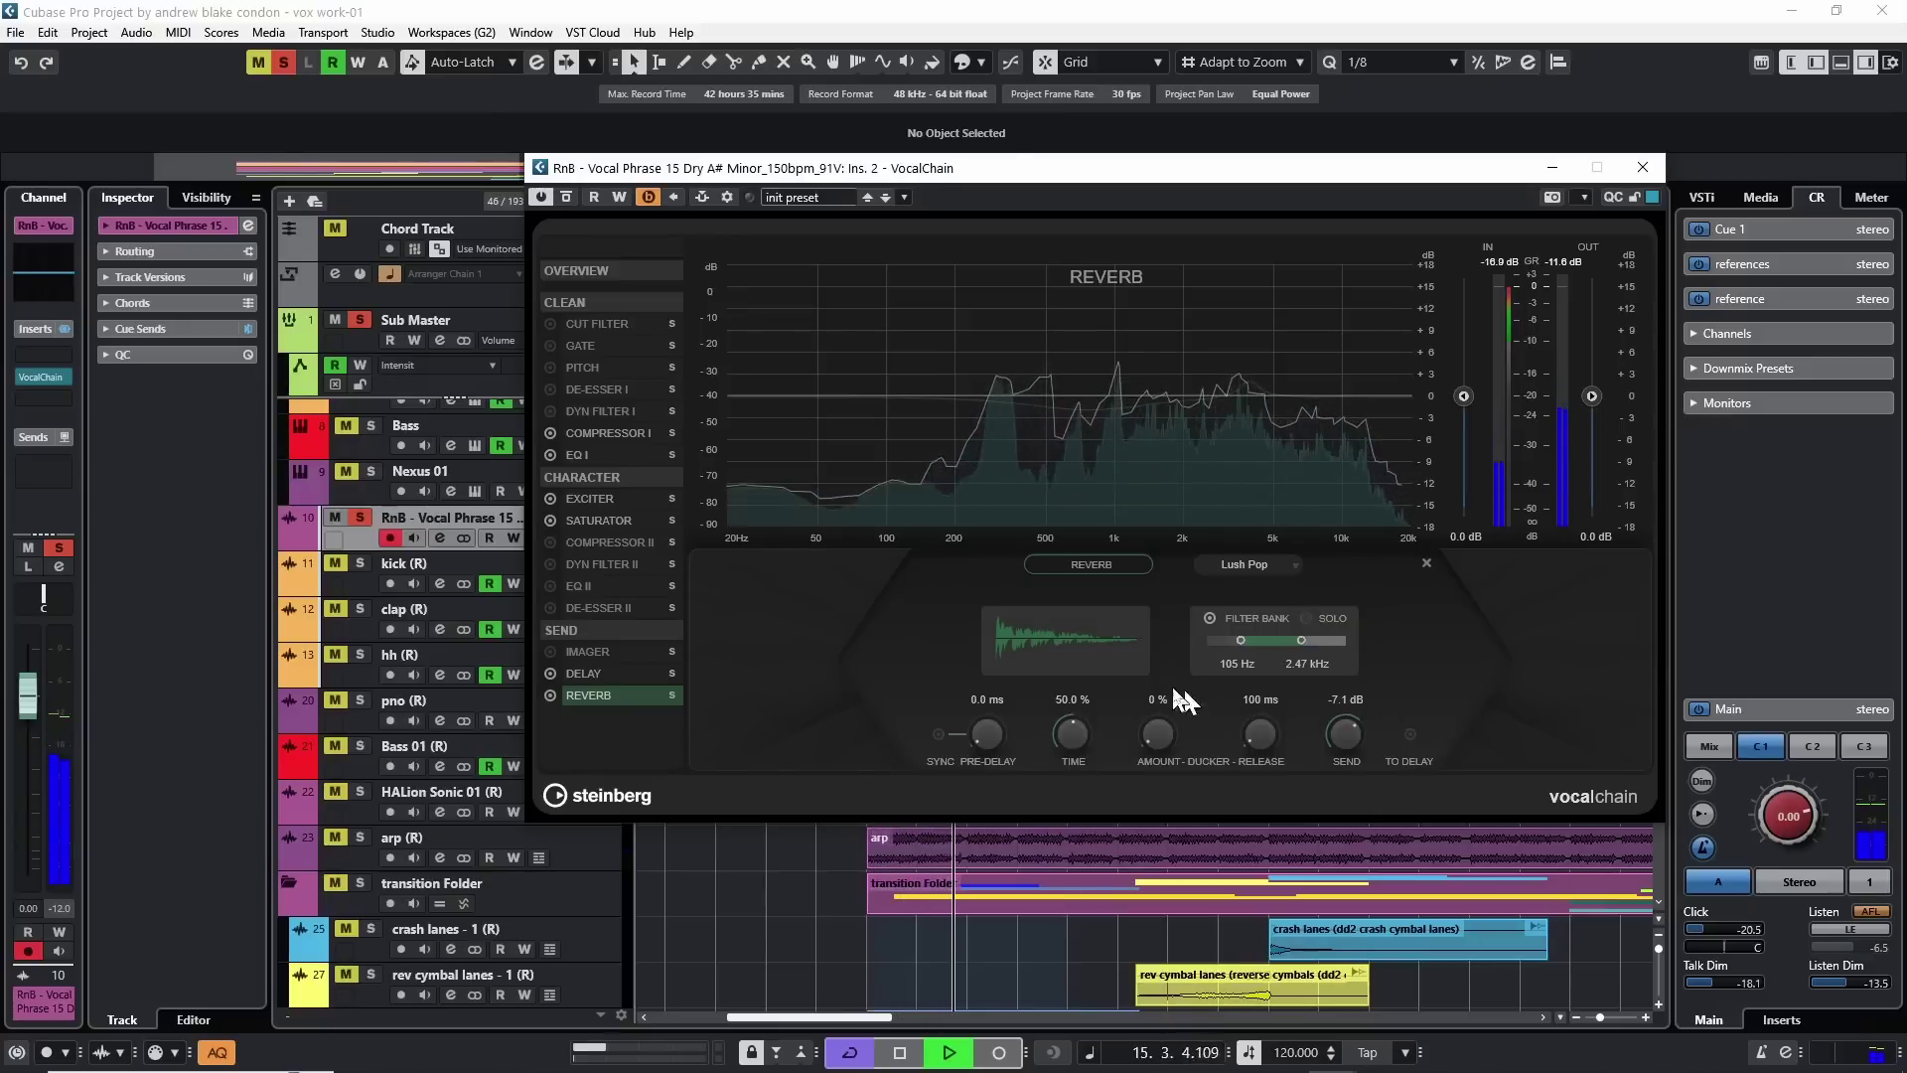
key("space")
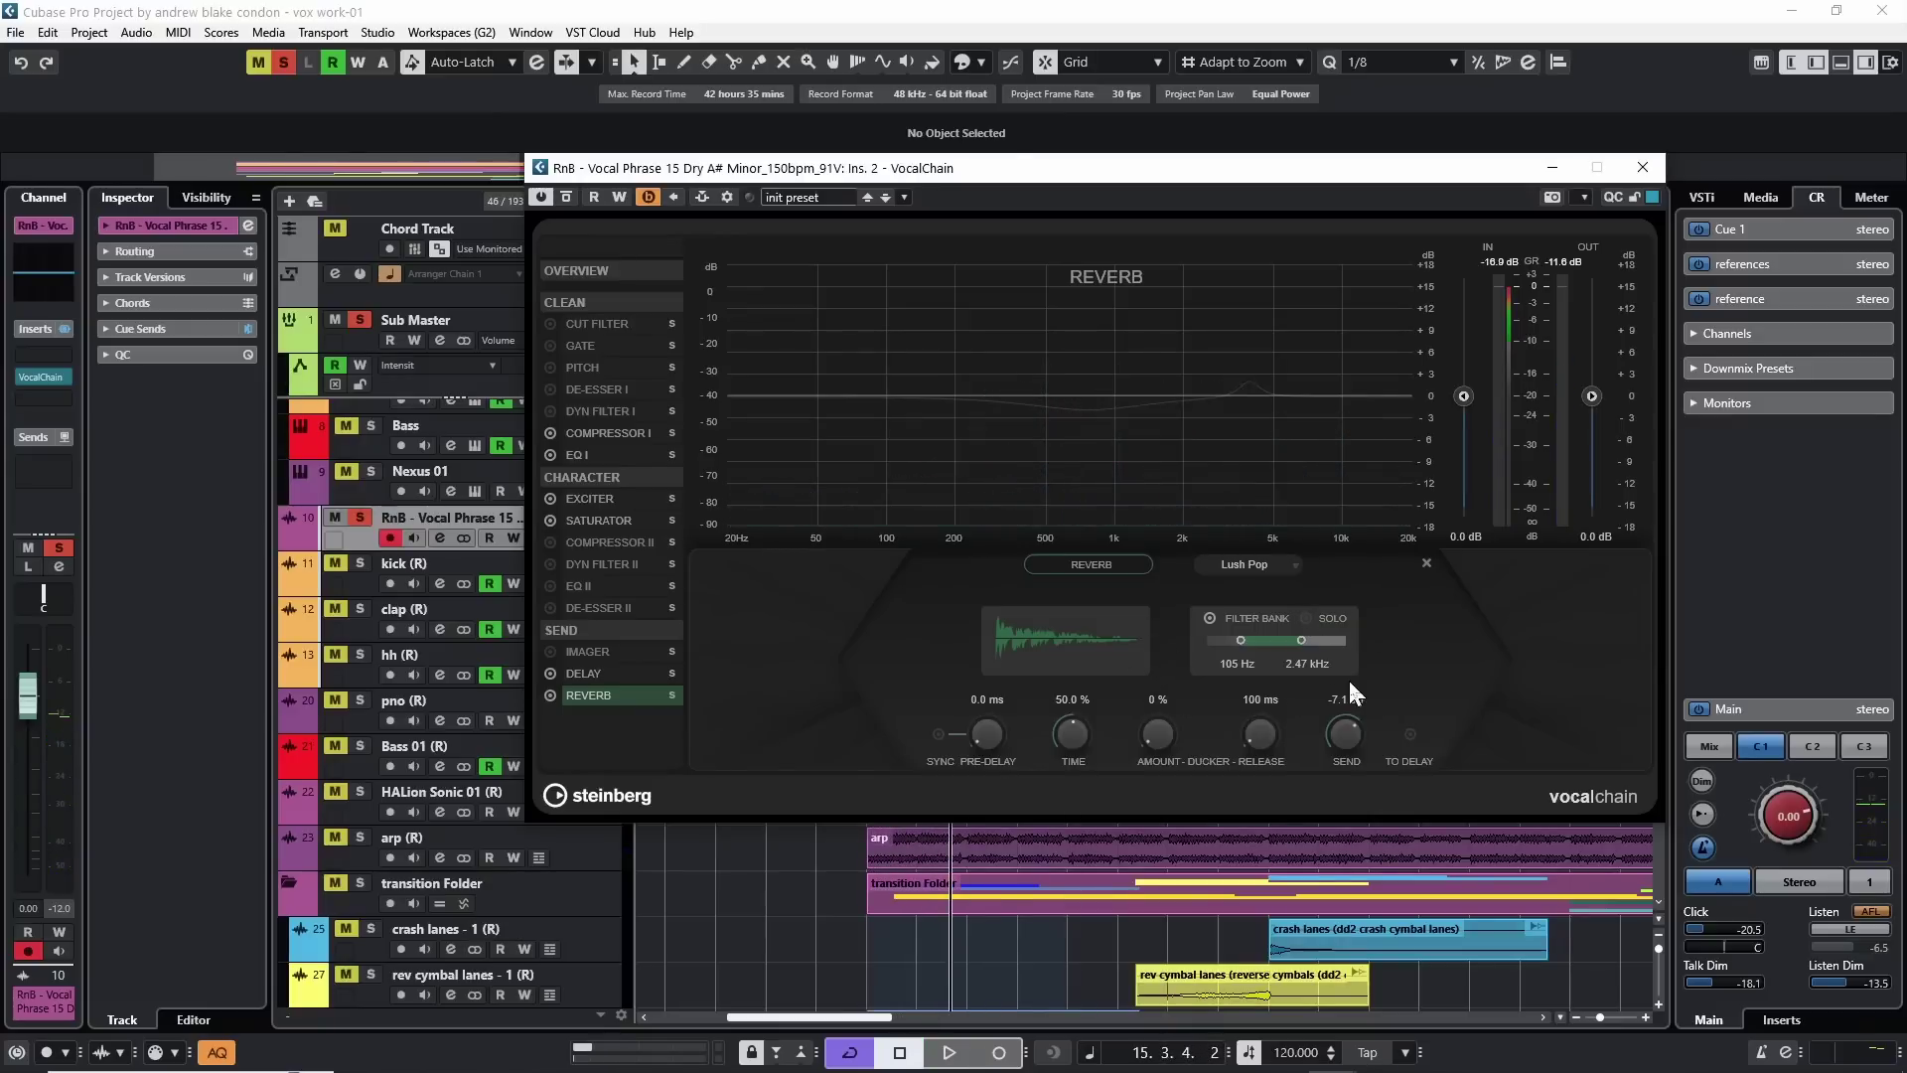
Set the Reverb's ducker Amount to 23 % and its Release to 1048 ms
key("space")
left_click_drag(1150, 731, 1160, 497)
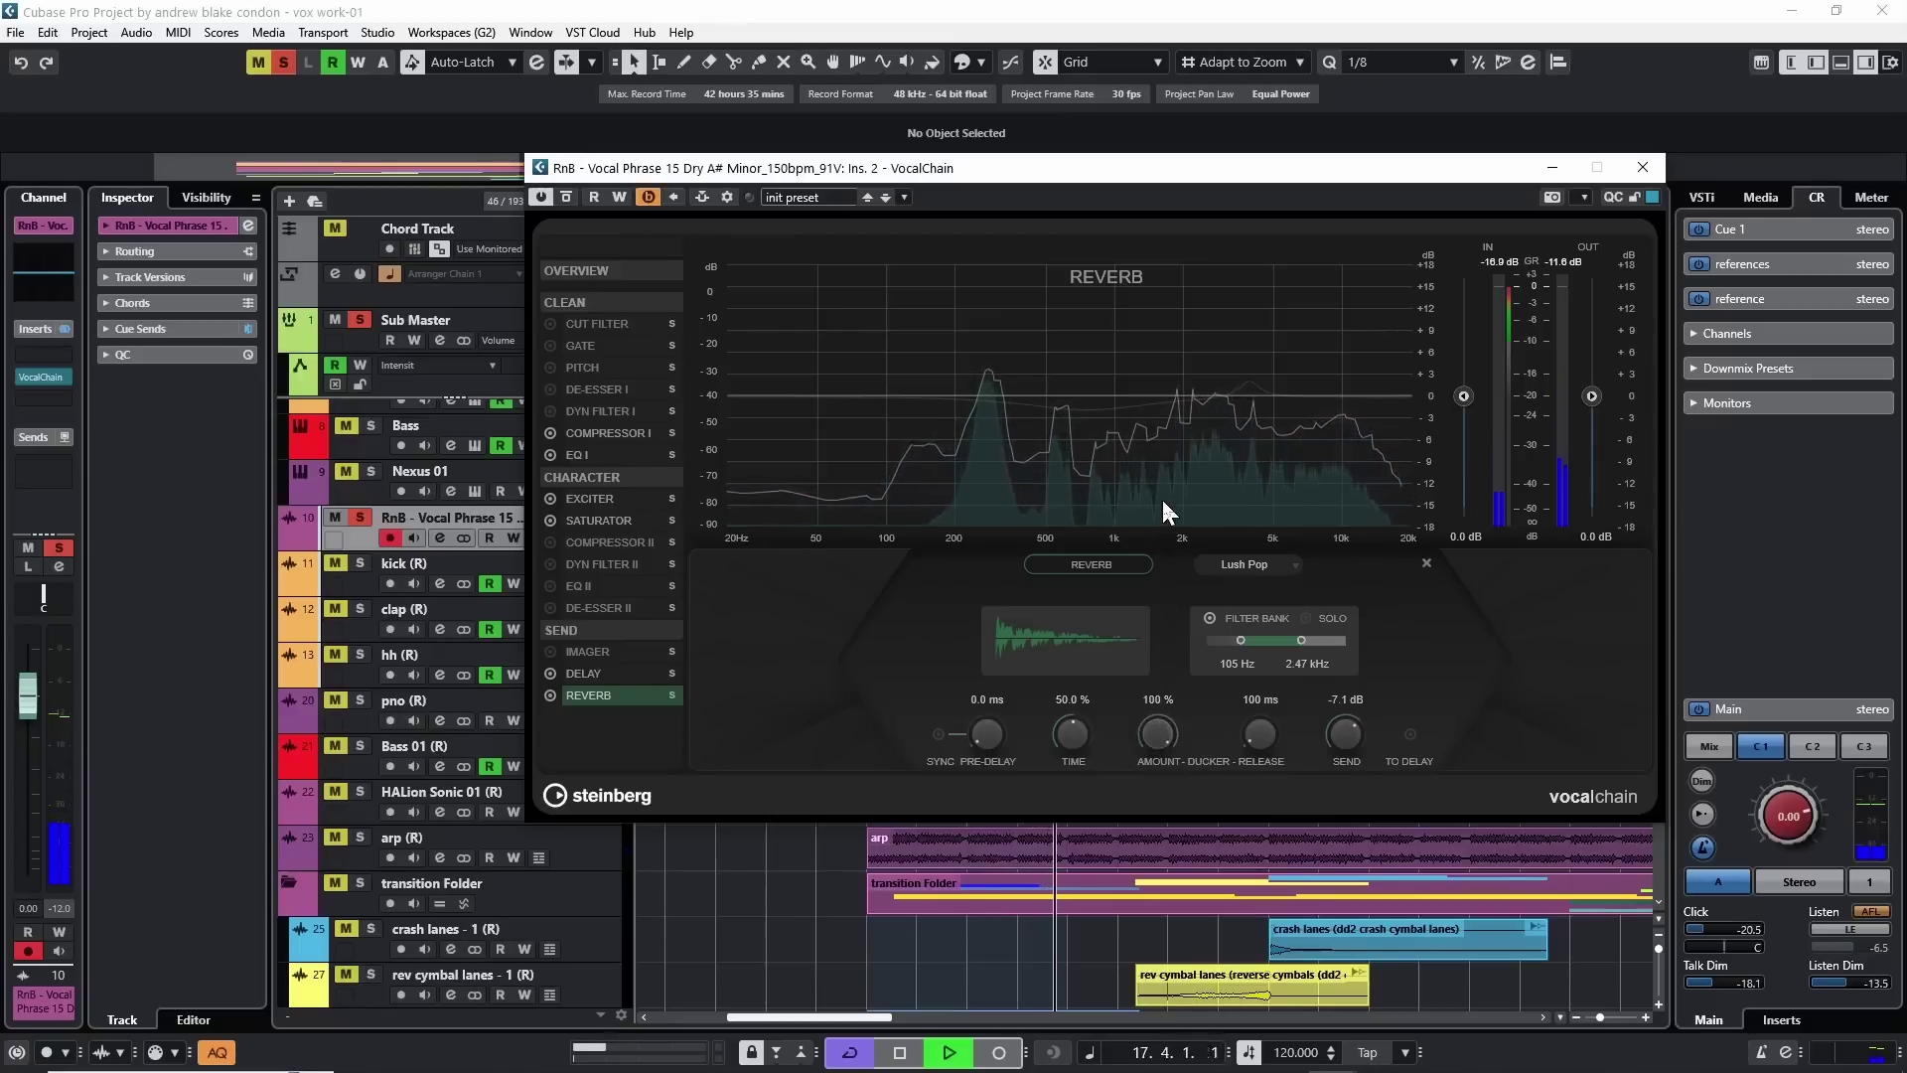
key("space")
scroll(1265, 771, "up", 5)
scroll(1182, 729, "down", 5)
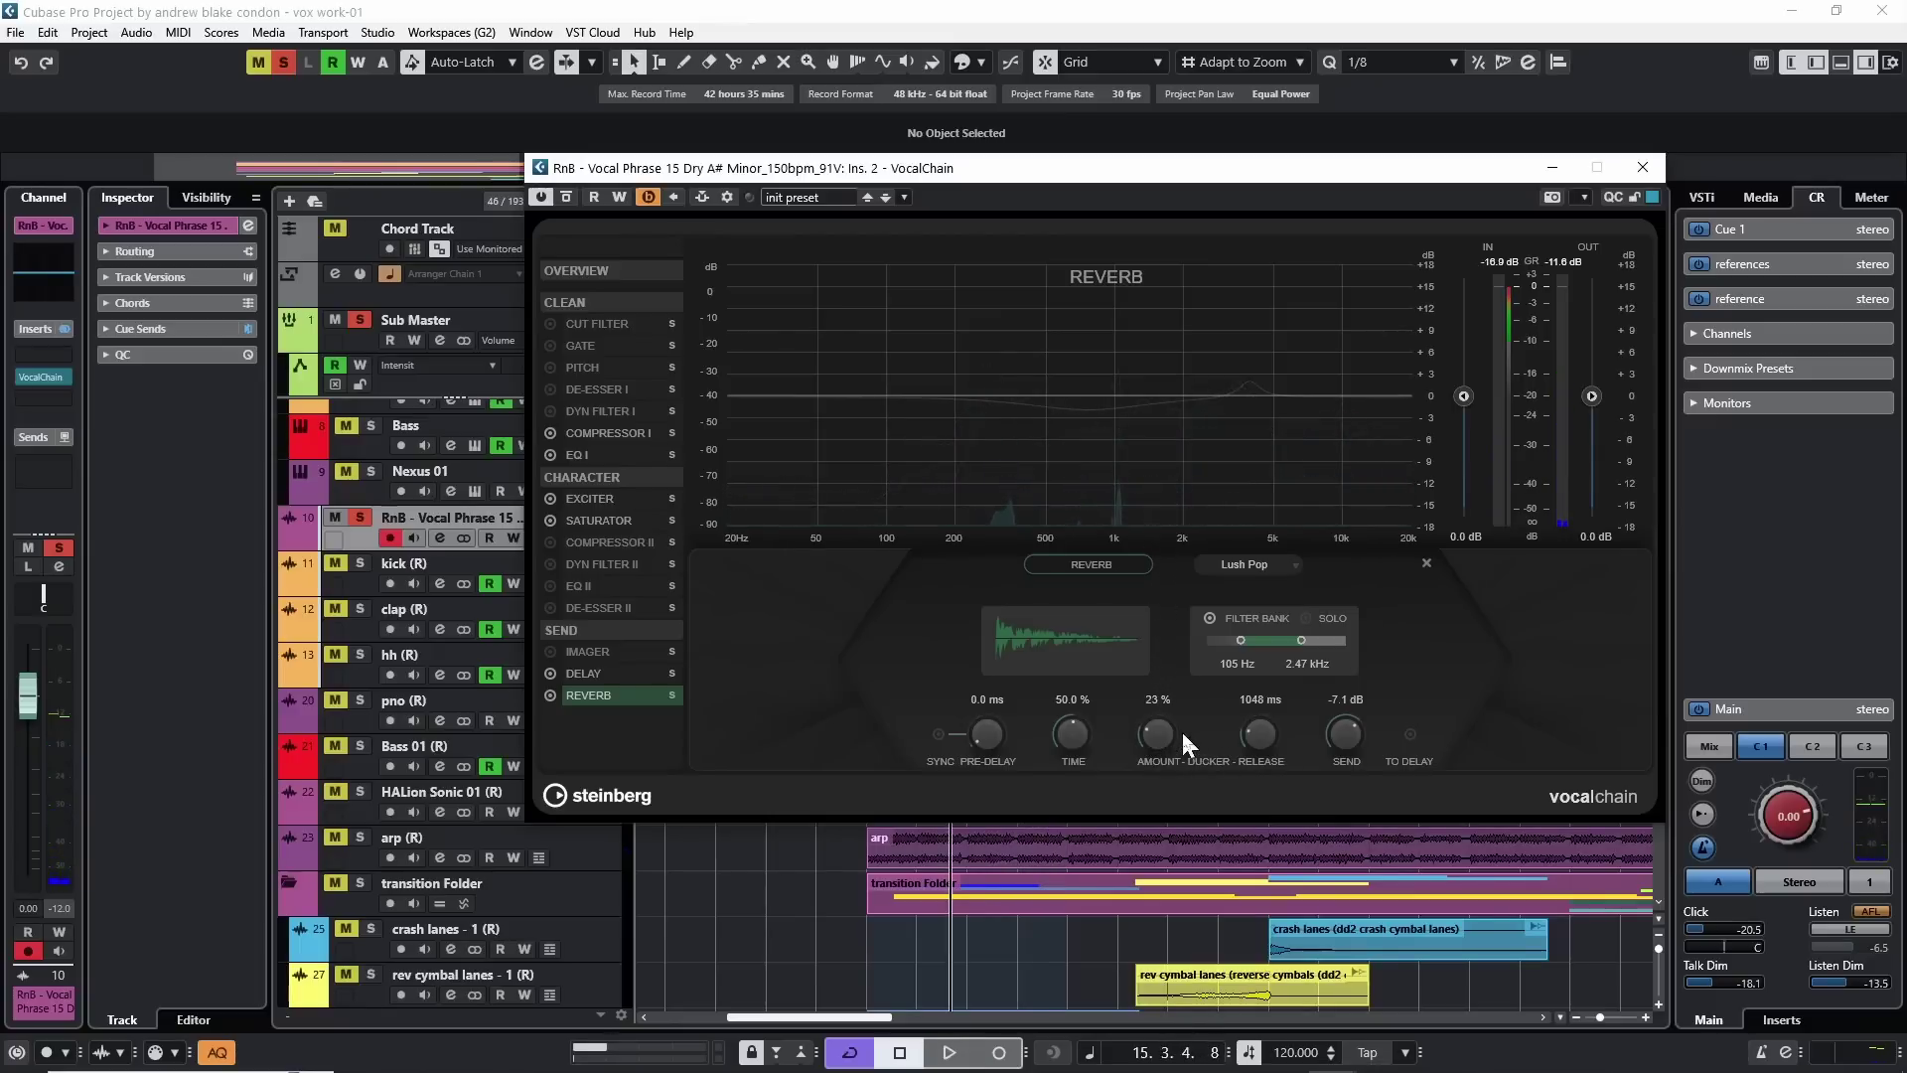
key("minus")
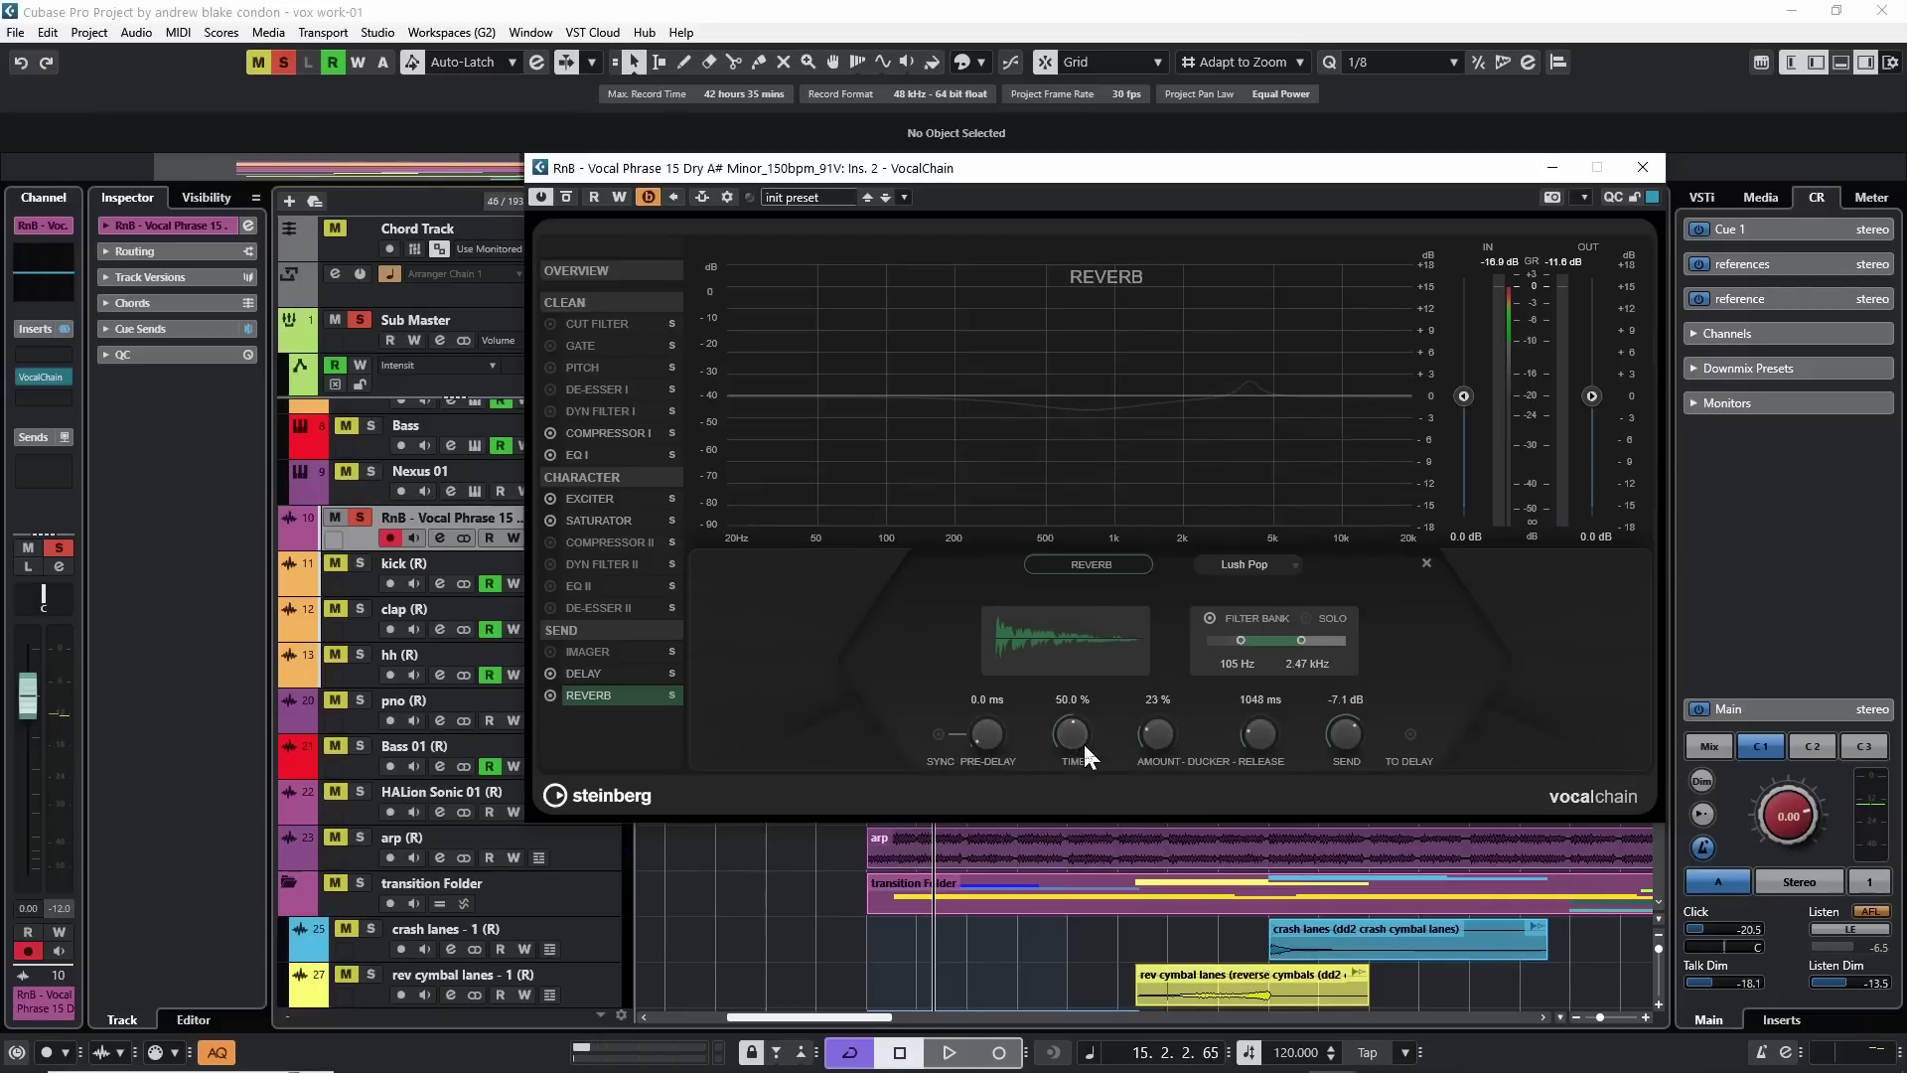
Set the Reverb's Time to 55.0 % while auditioning the vocal
key("space")
left_click_drag(1070, 748, 782, 723)
key("space")
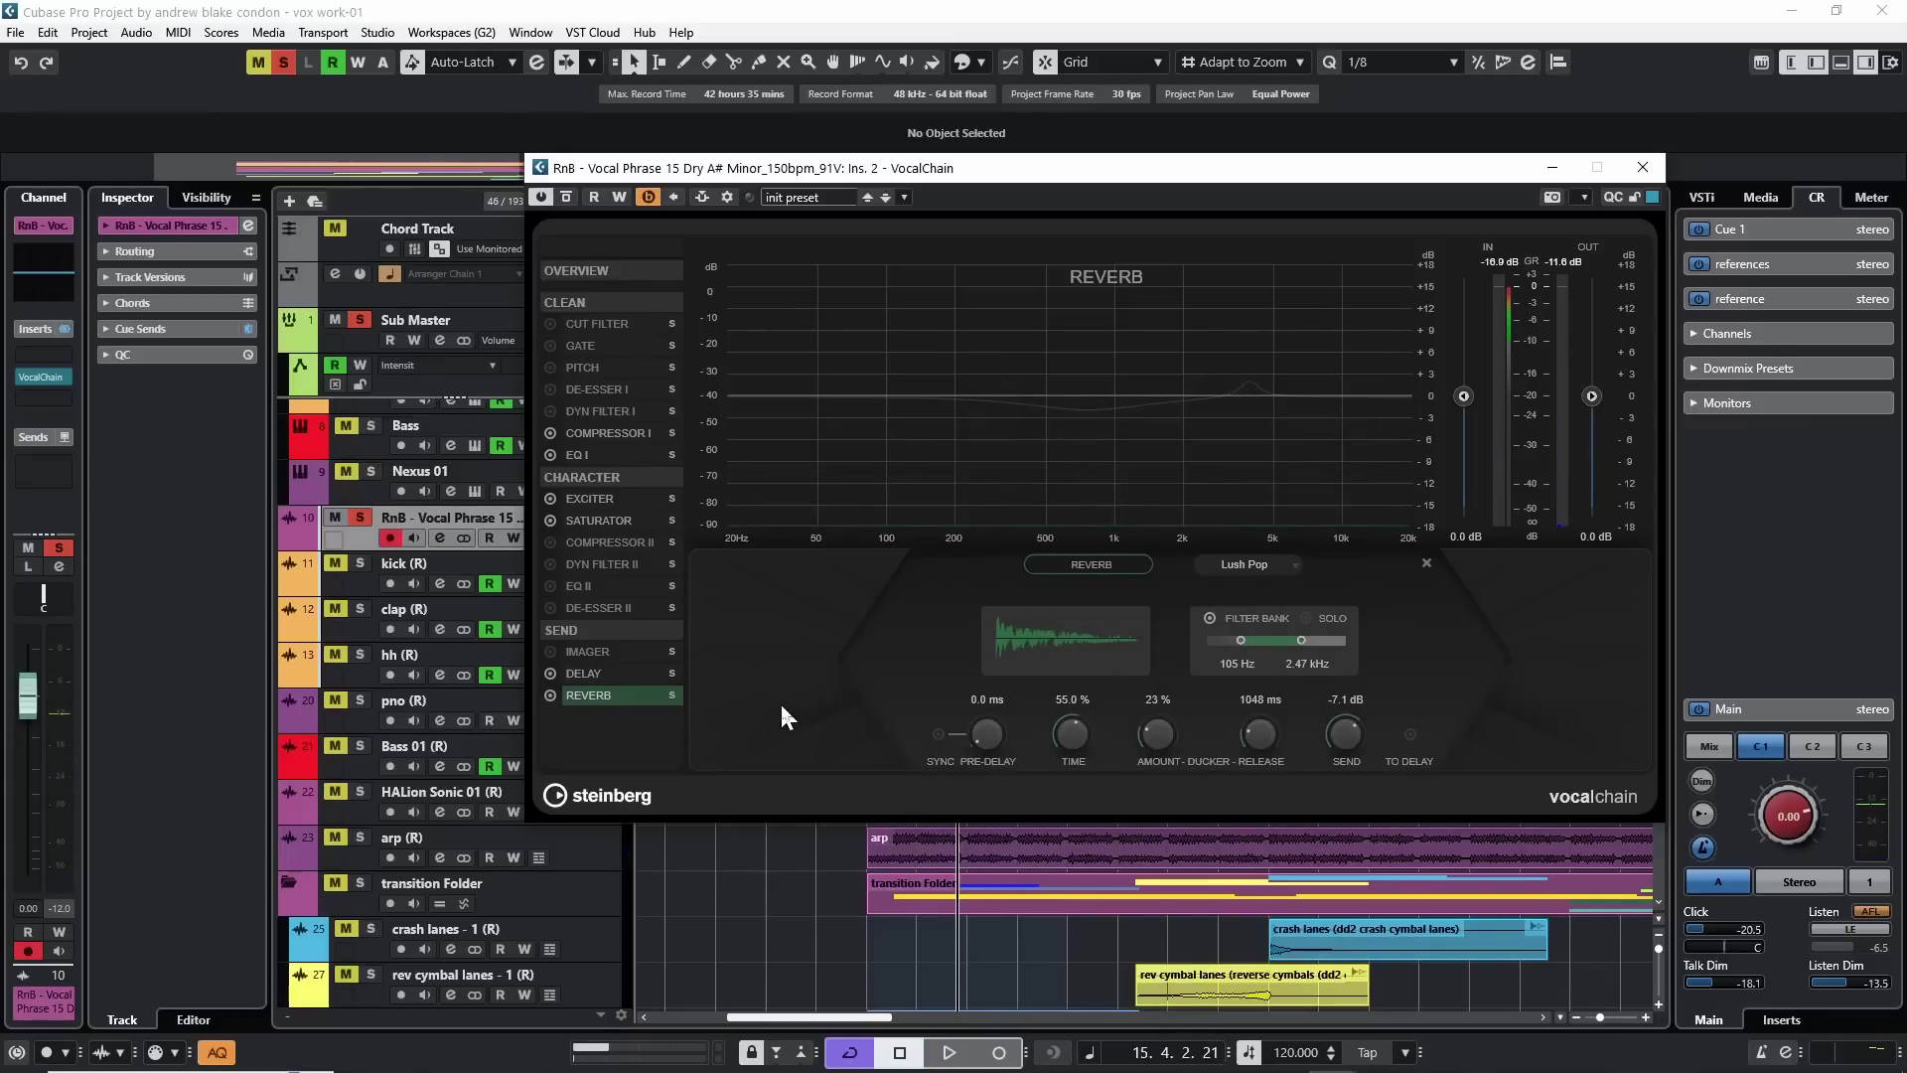
Compare the vocal with the Reverb module switched off and on during playback, leaving it on
key("space")
left_click(550, 696)
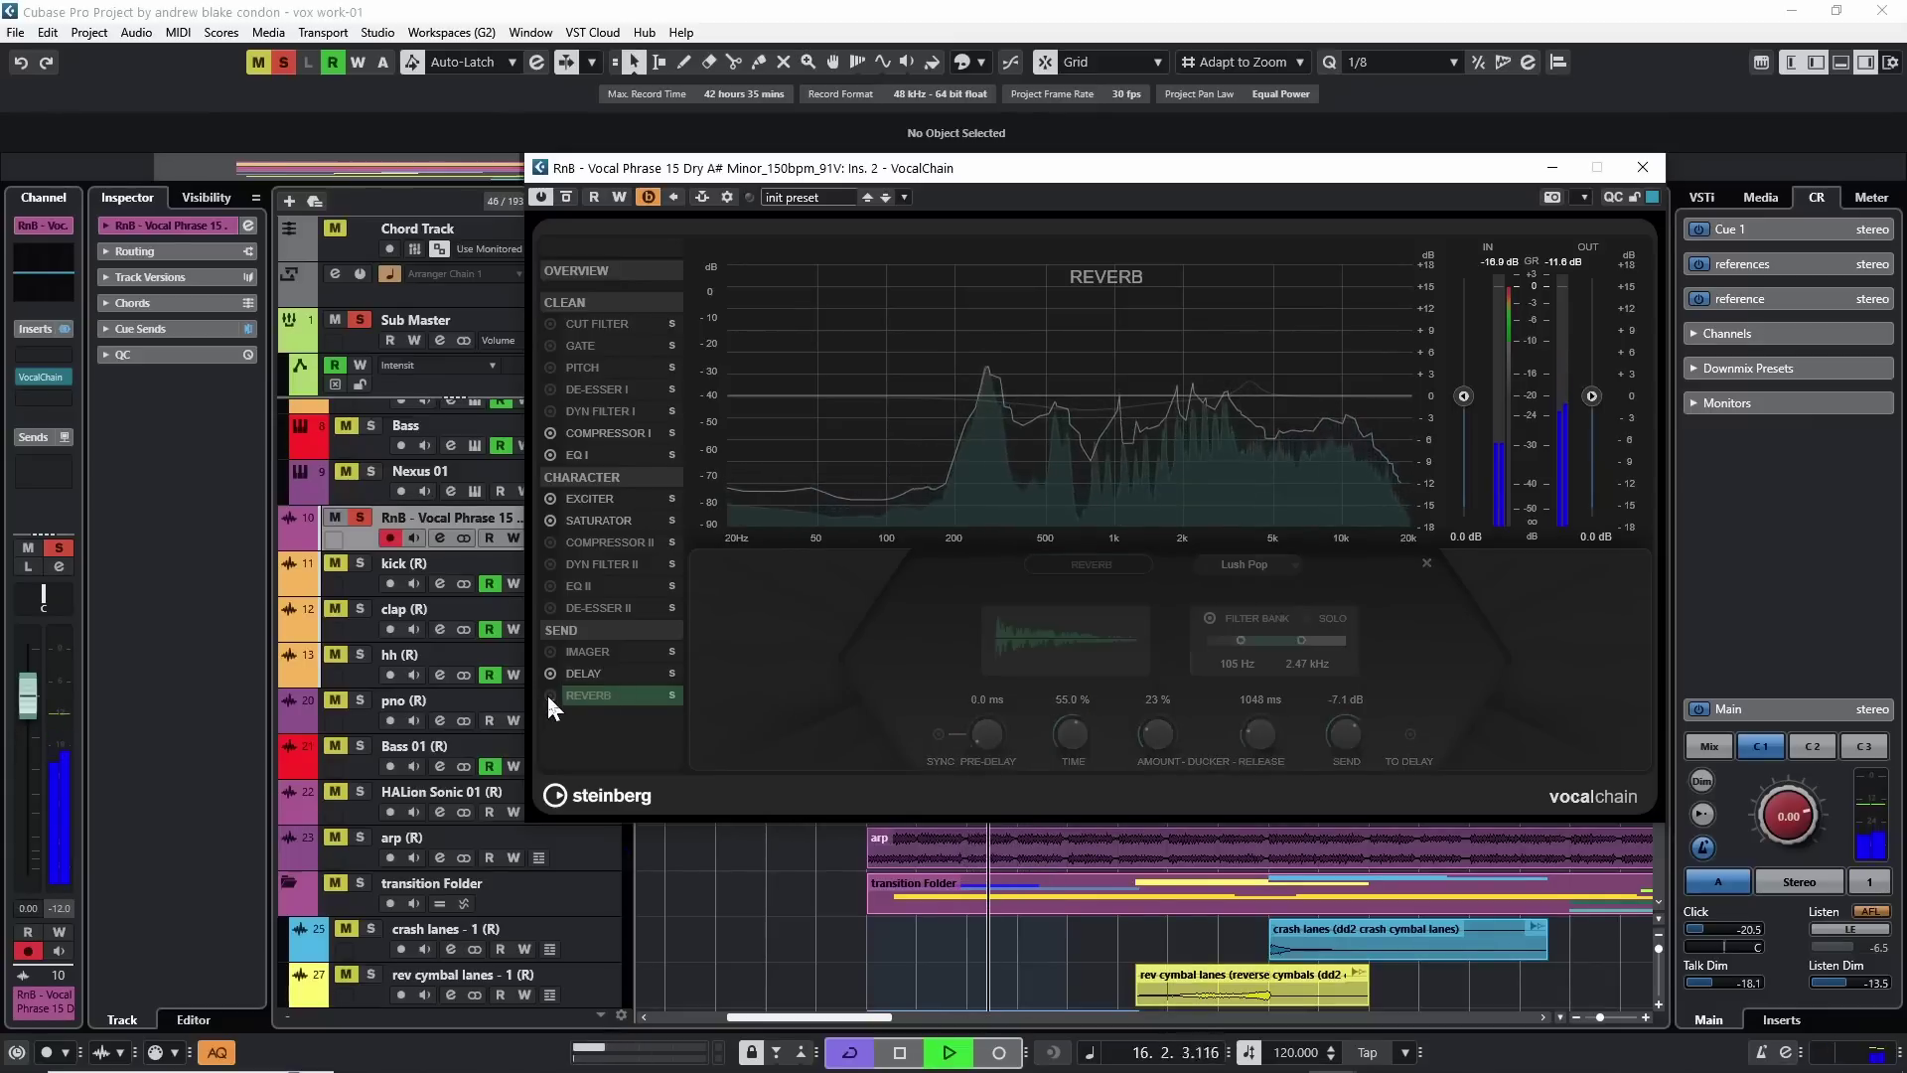
left_click(549, 696)
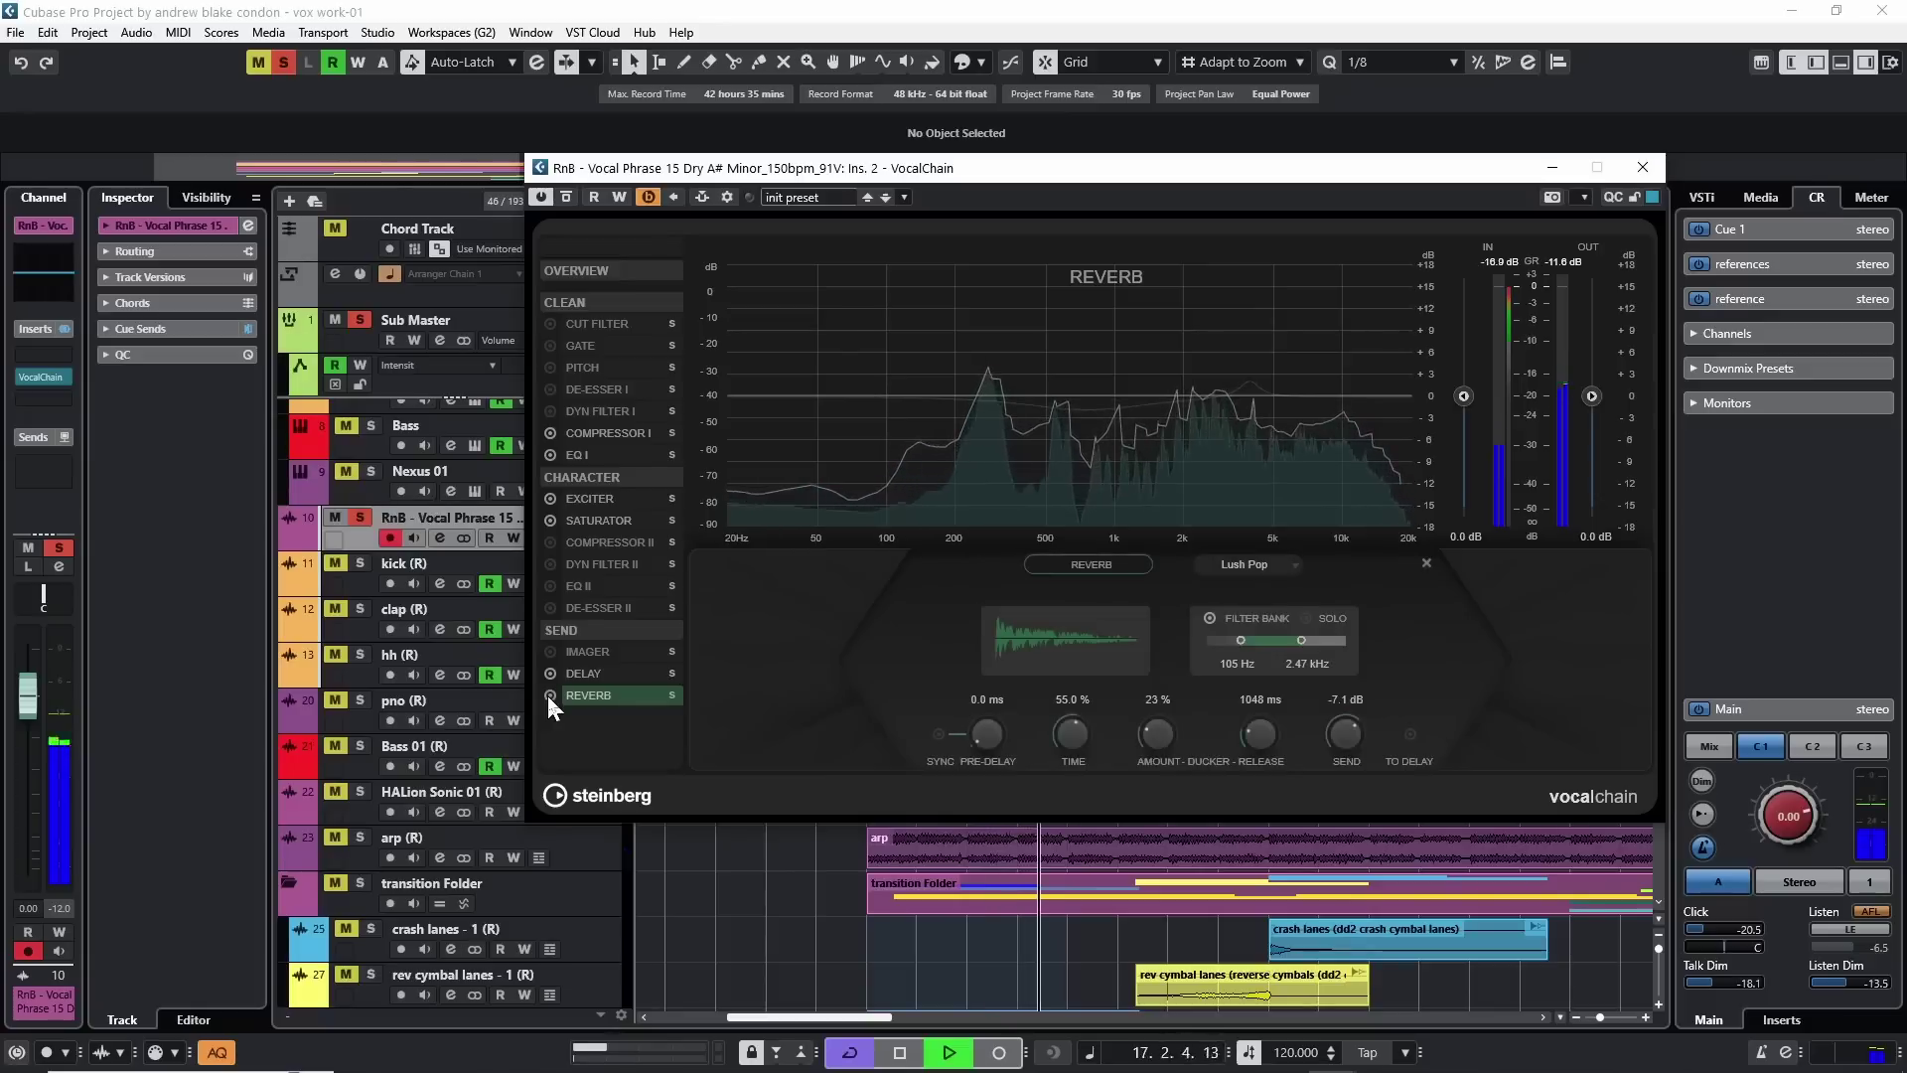
key("space")
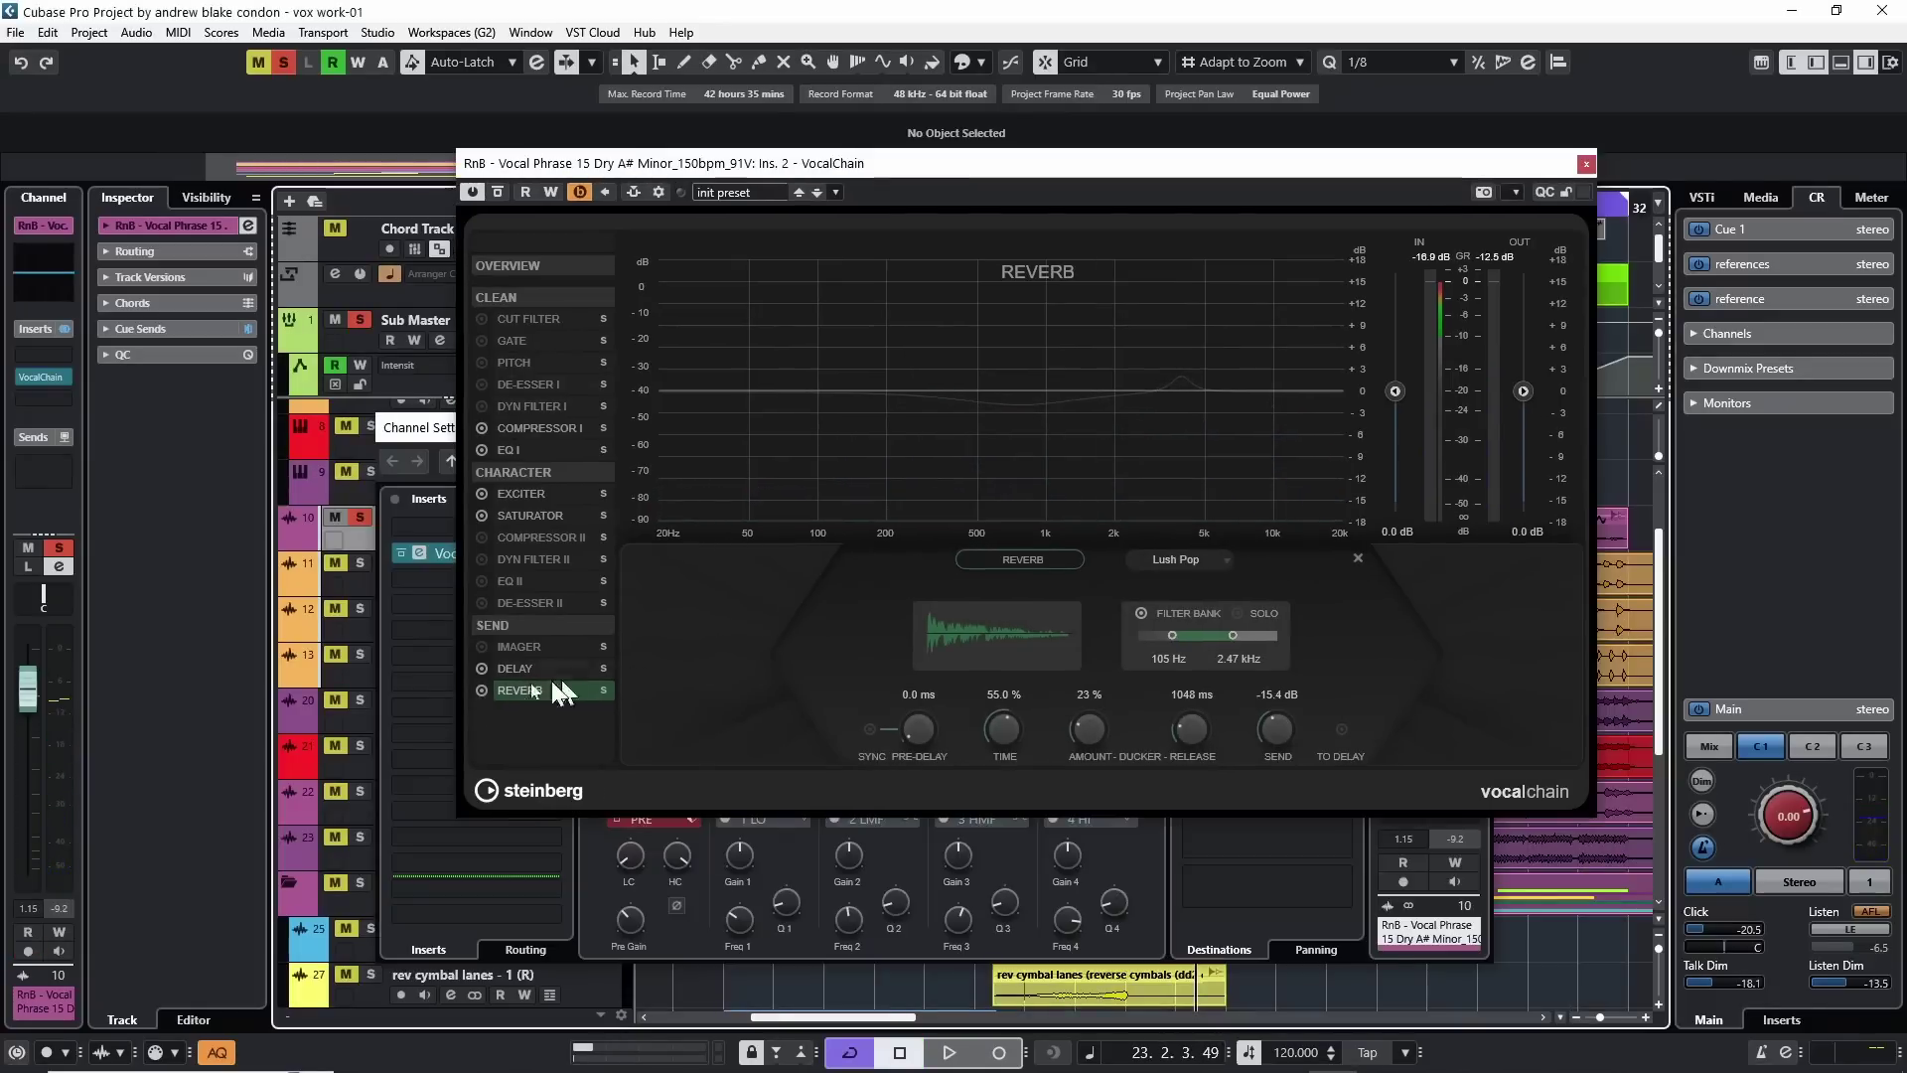
Switch on the Imager module, set its Delay to 100 % and Send to 0.0 dB, and audition the vocal
left_click(520, 646)
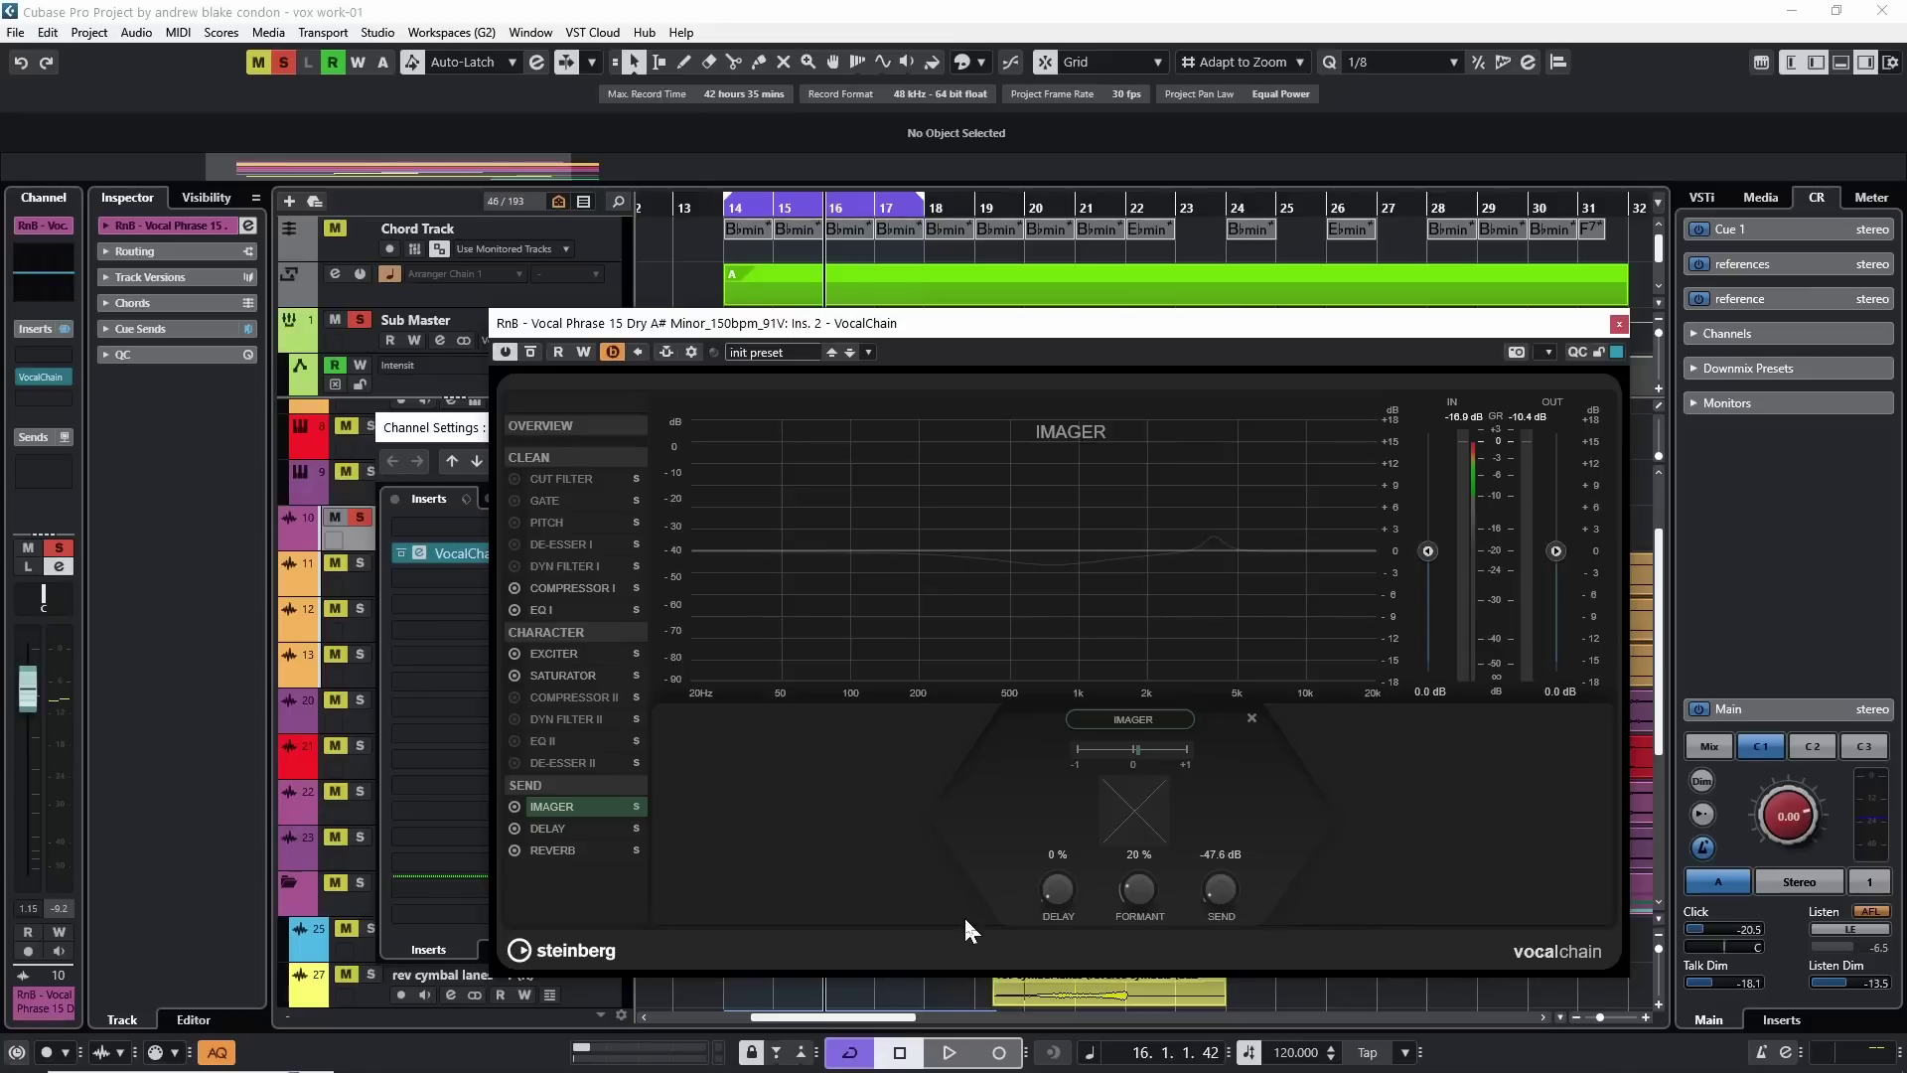
key("space")
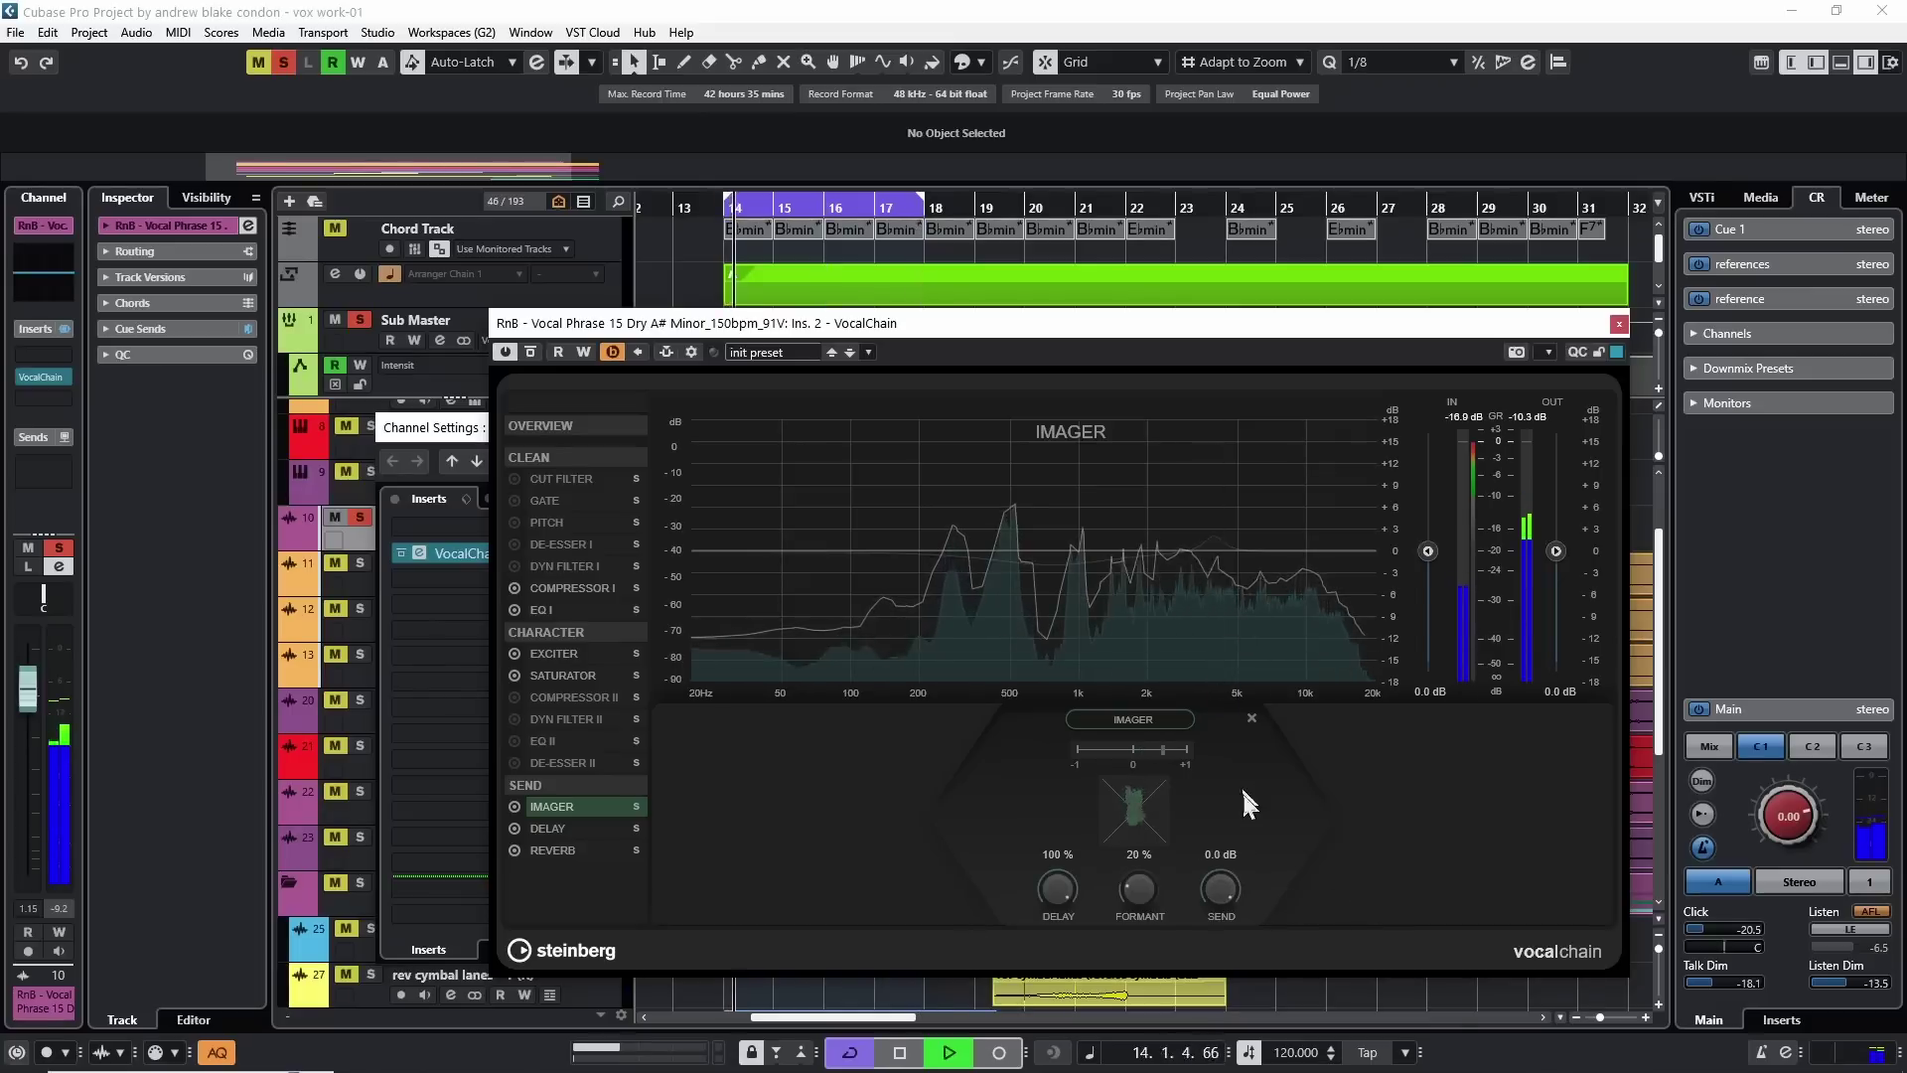
key("space")
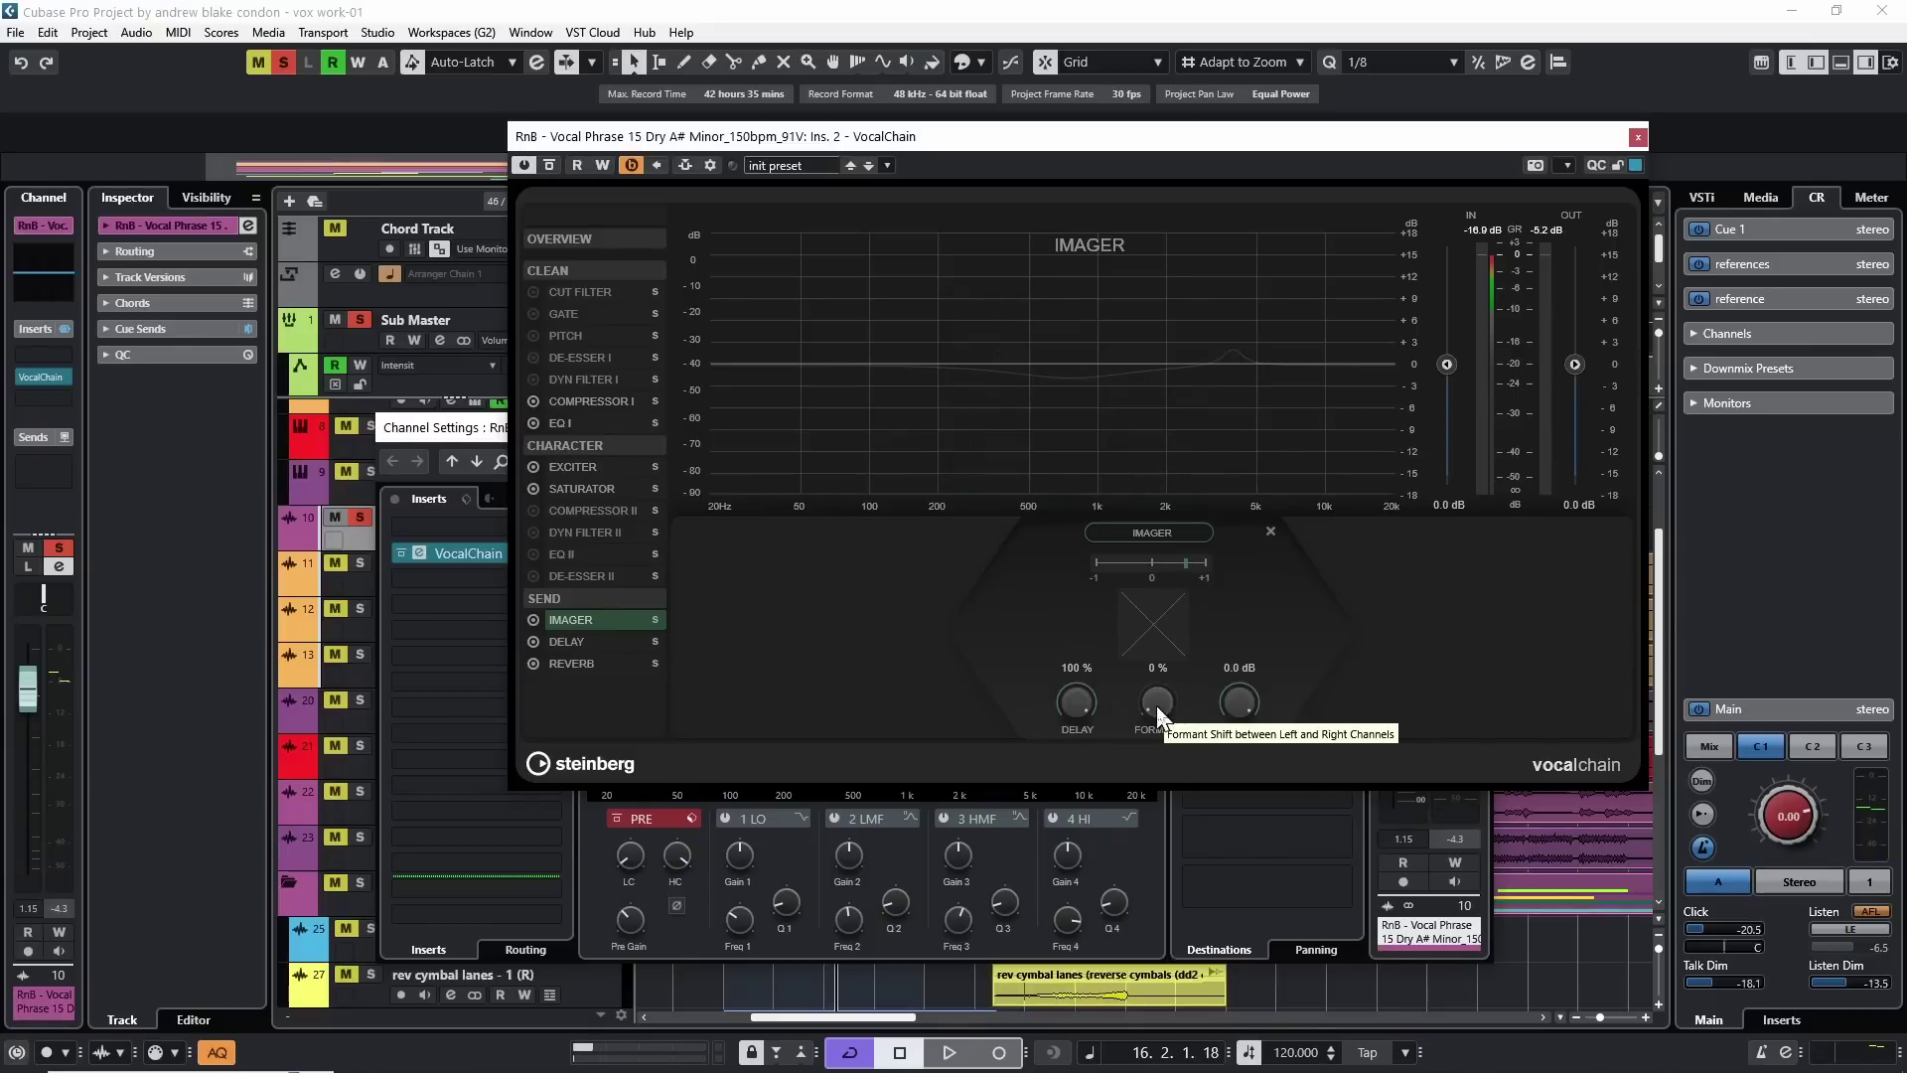
Raise the Imager's Formant to 100 % while auditioning the vocal
key("space")
left_click_drag(1157, 710, 1166, 461)
key("space")
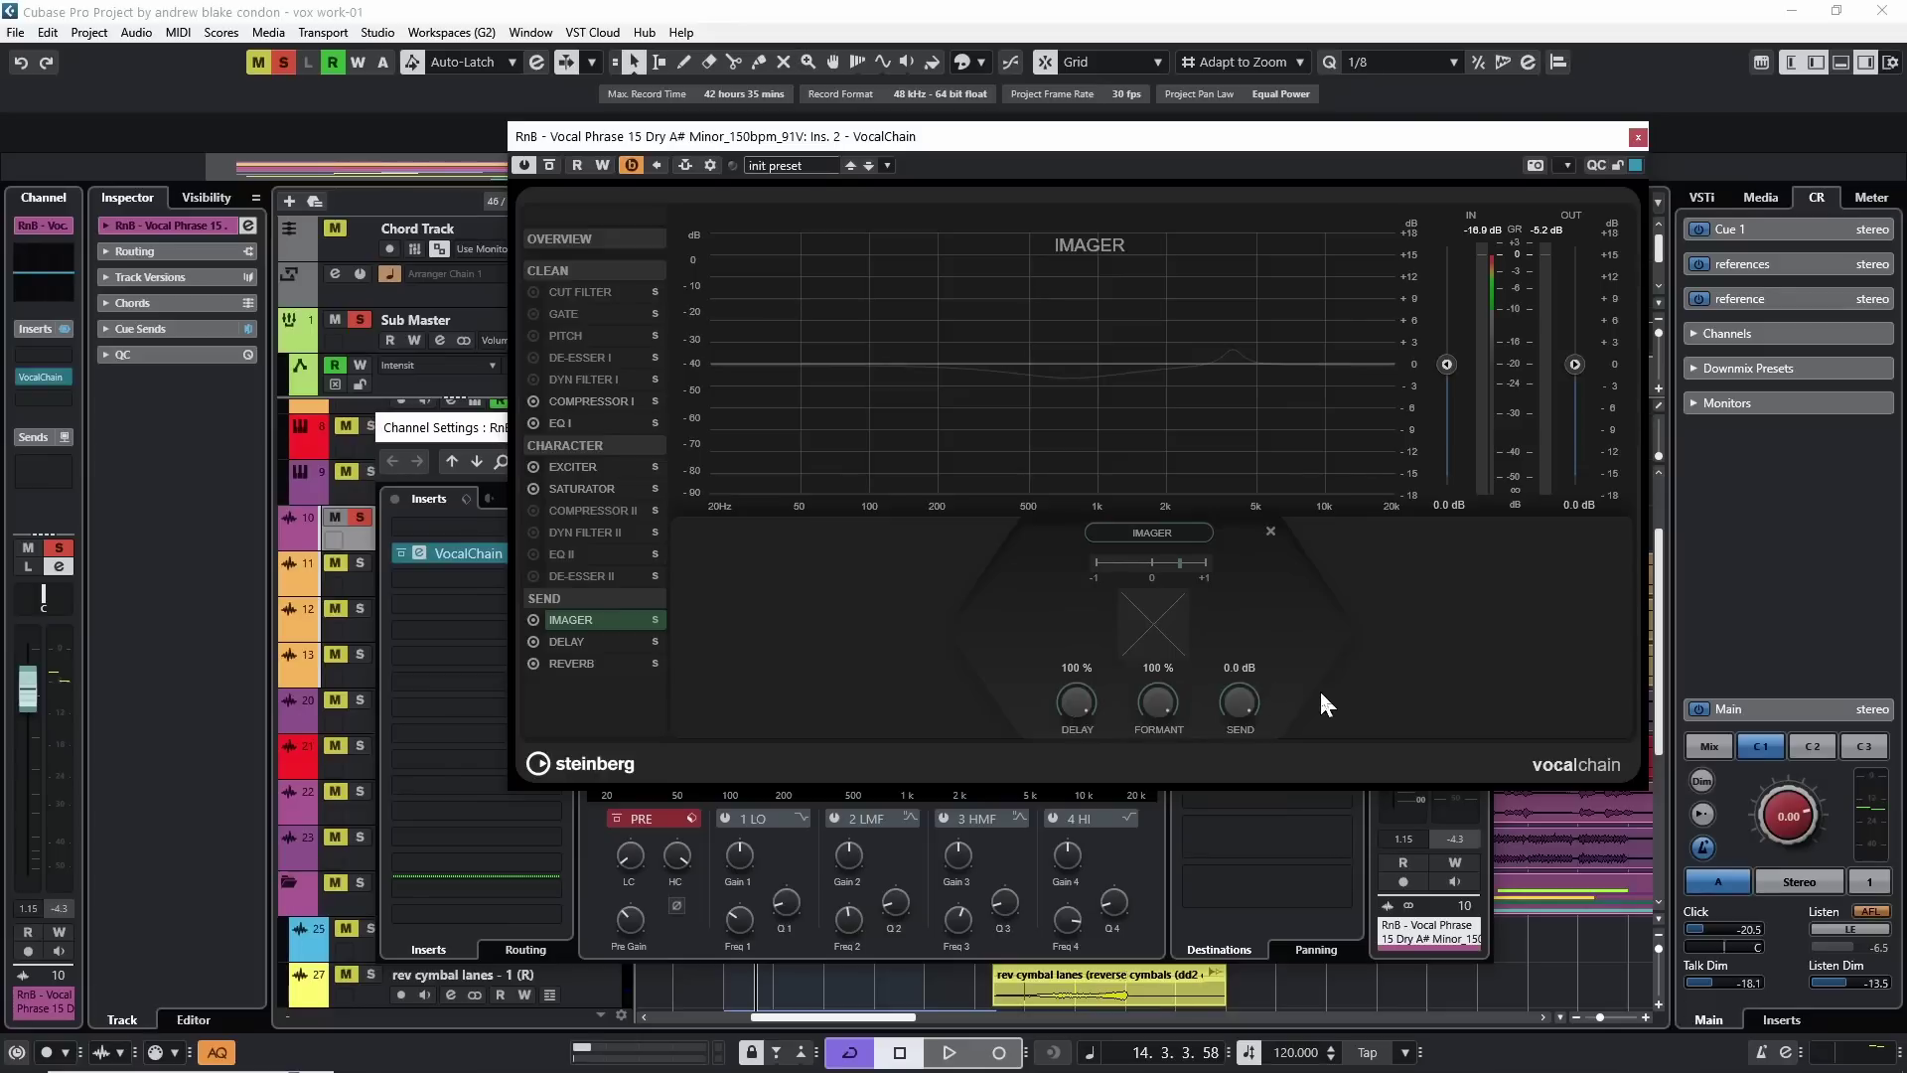
Set the Imager's Send to -8.3 dB, Delay to 69 % and Formant to 65 %, auditioning the vocal
key("space")
left_click_drag(1238, 702, 1242, 792)
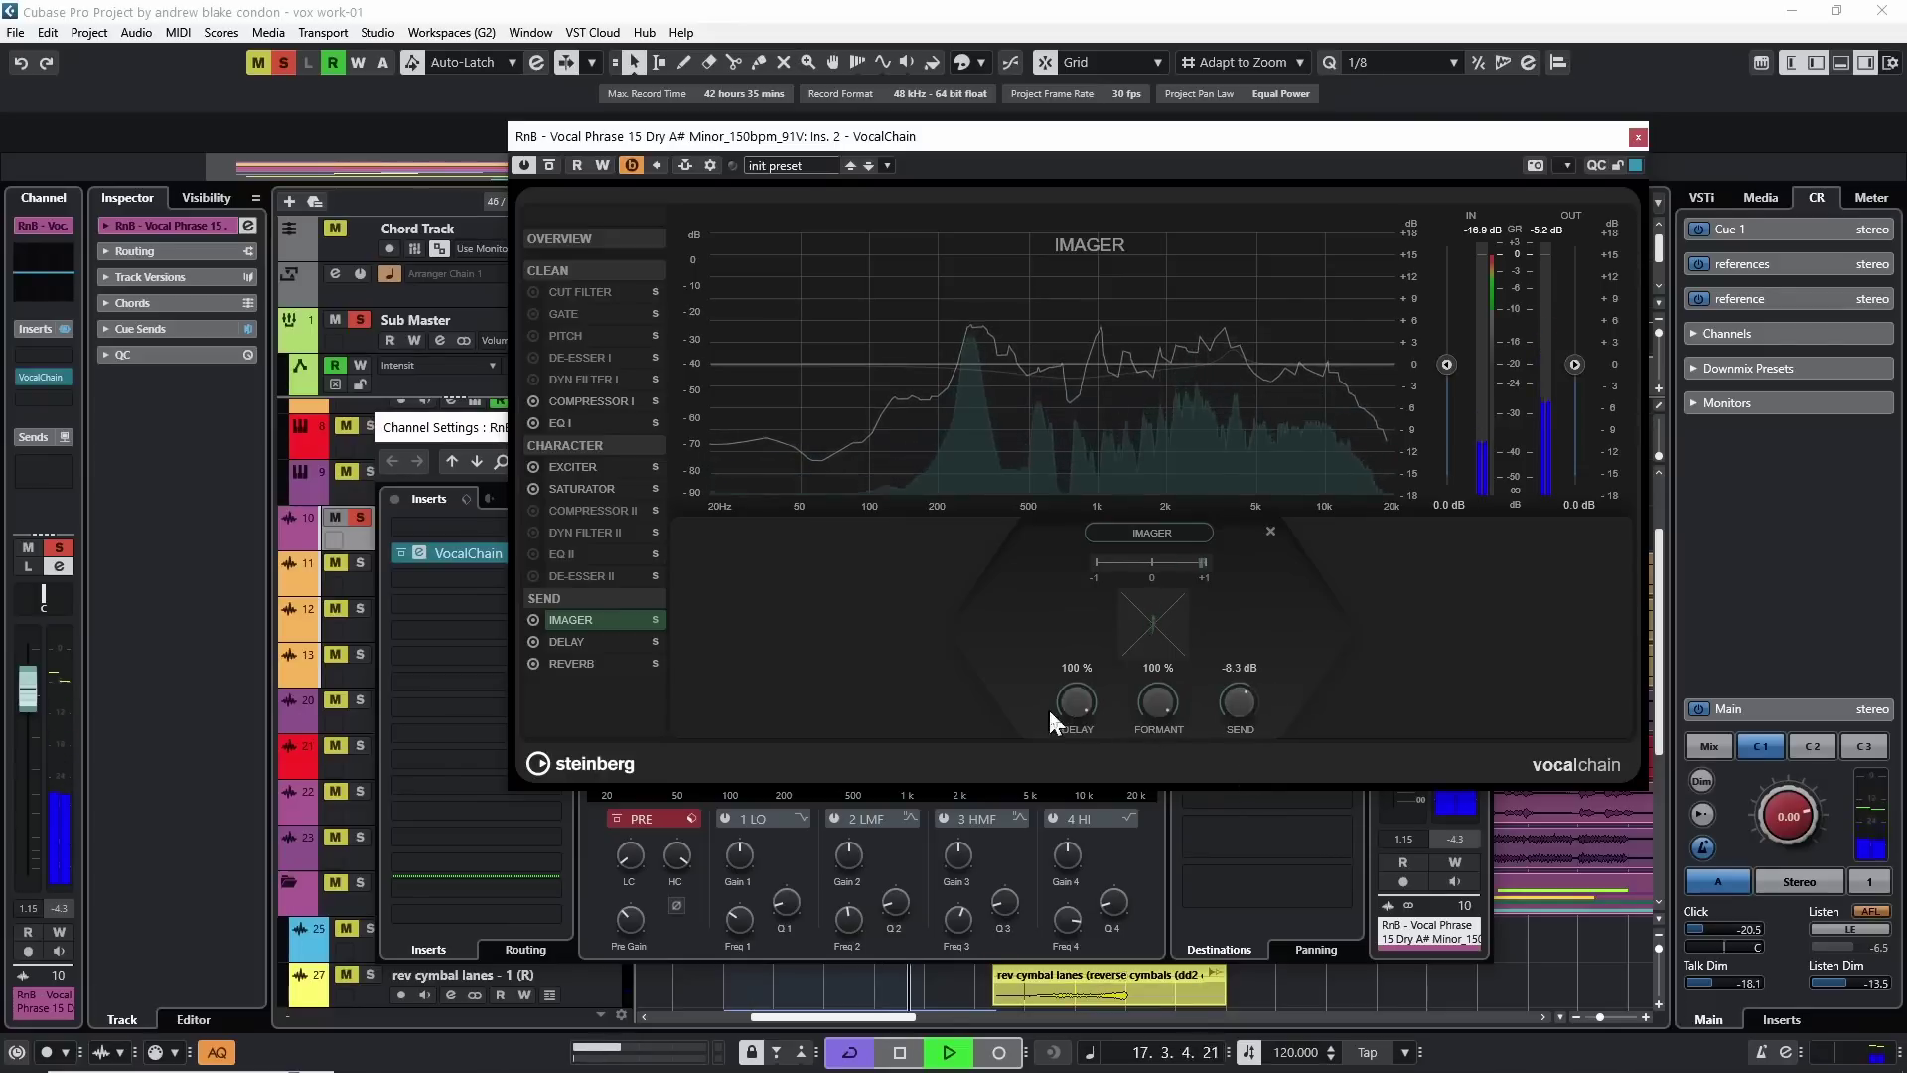
left_click_drag(1081, 705, 1076, 708)
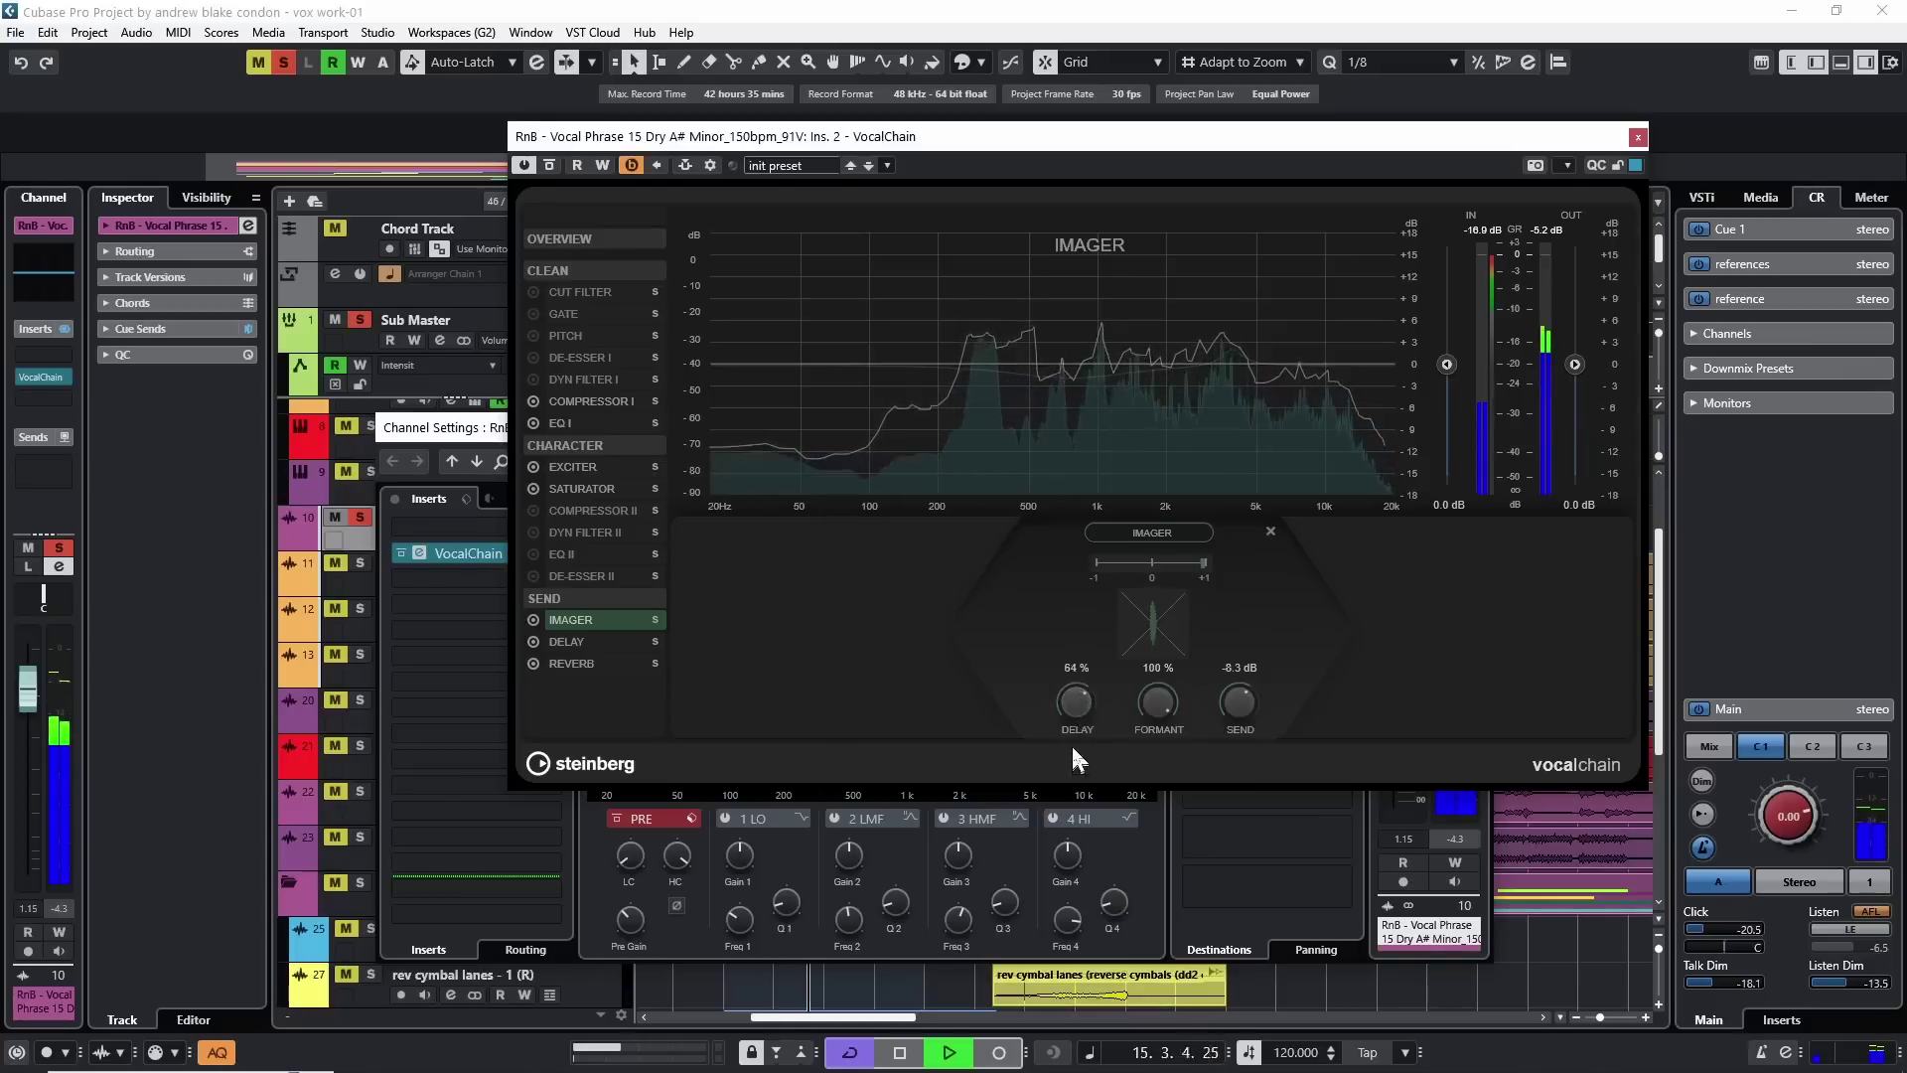
key("space")
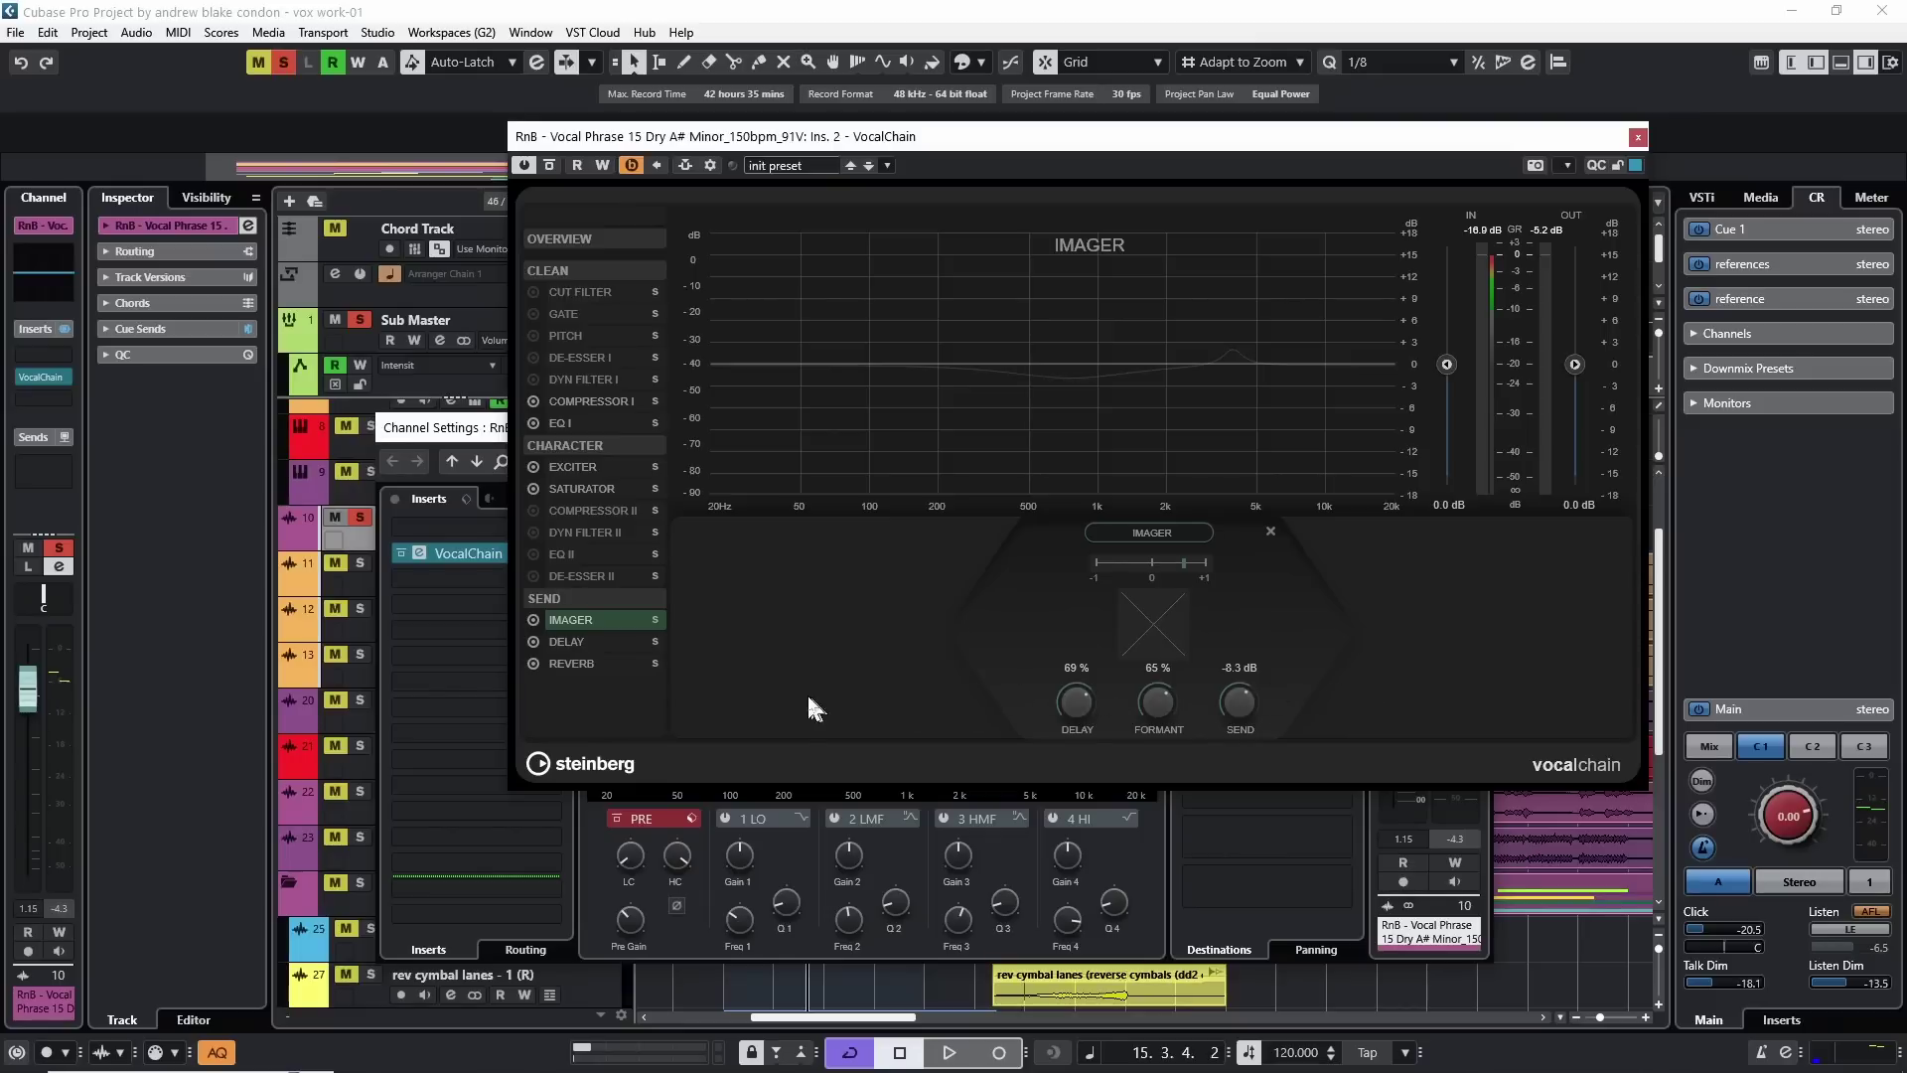
key("space")
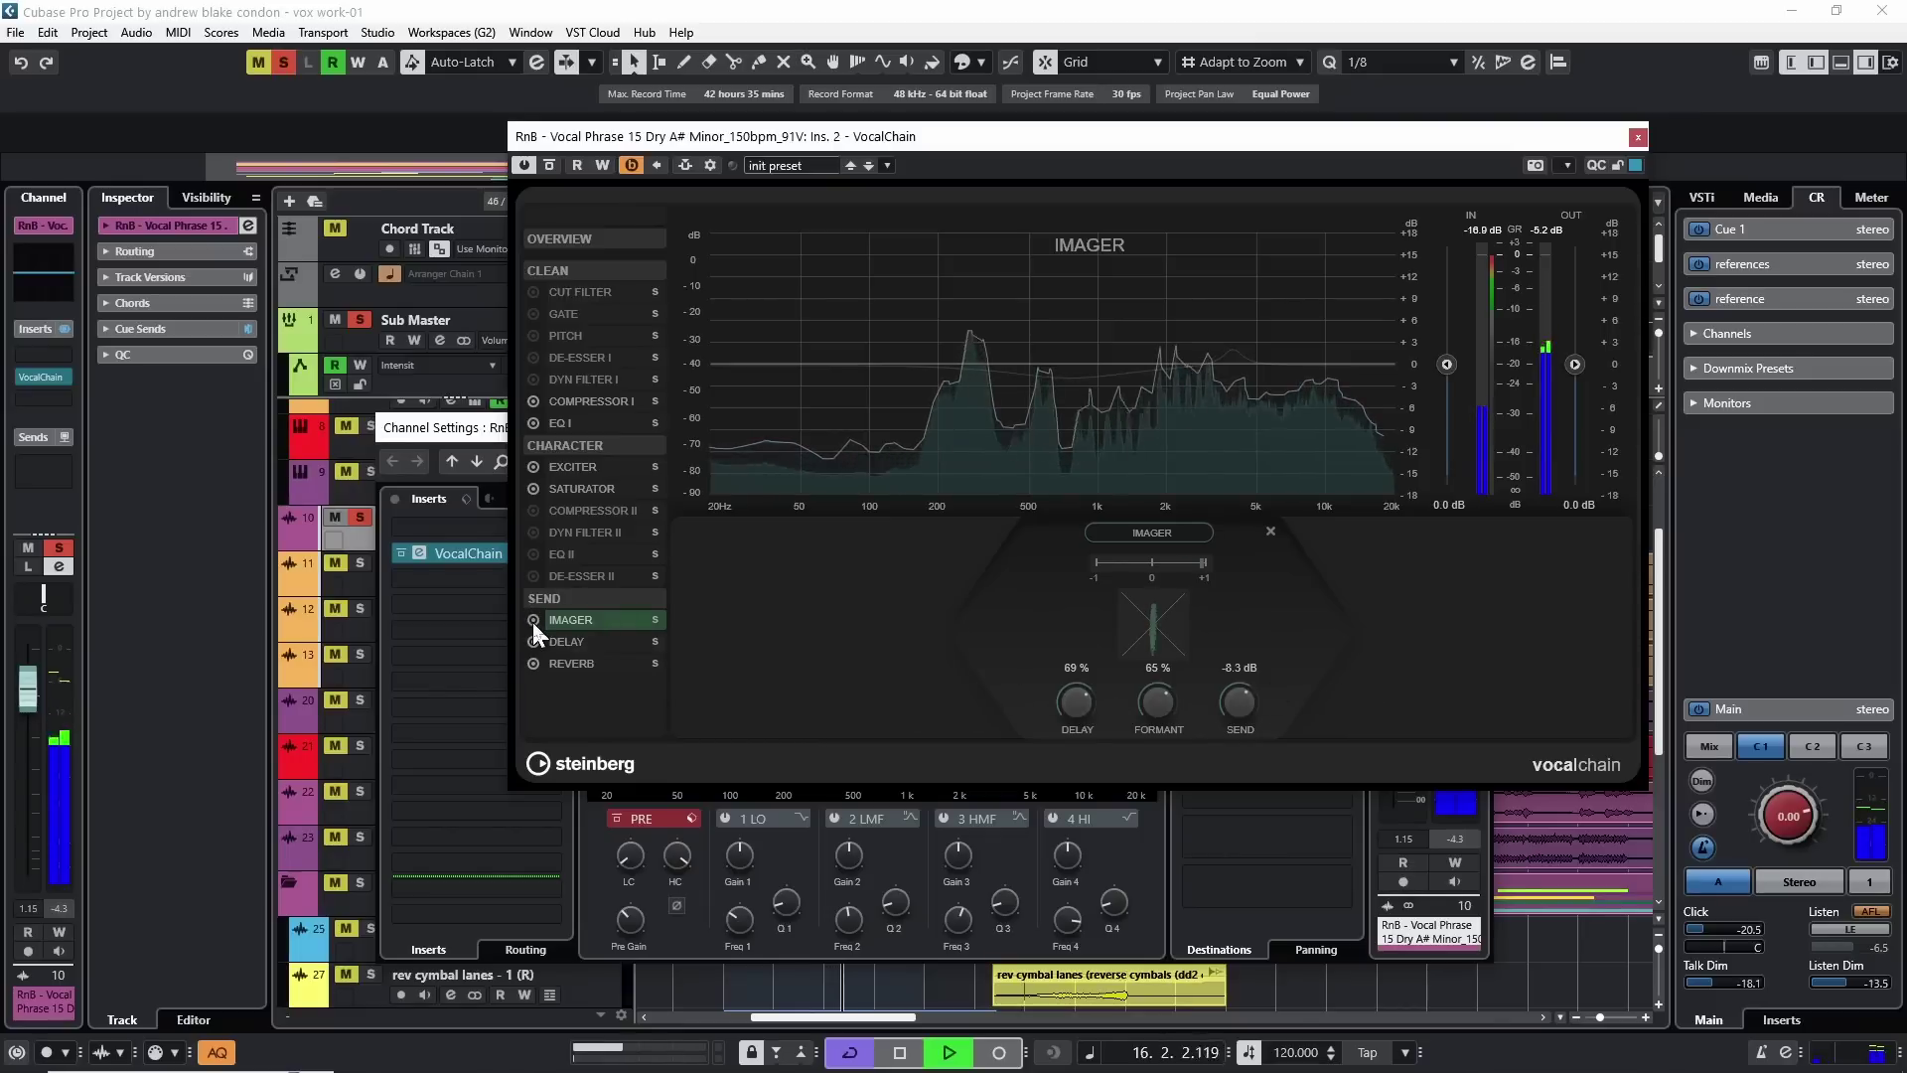
Compare the vocal with the Imager module switched off and on during playback, leaving it on
left_click(533, 621)
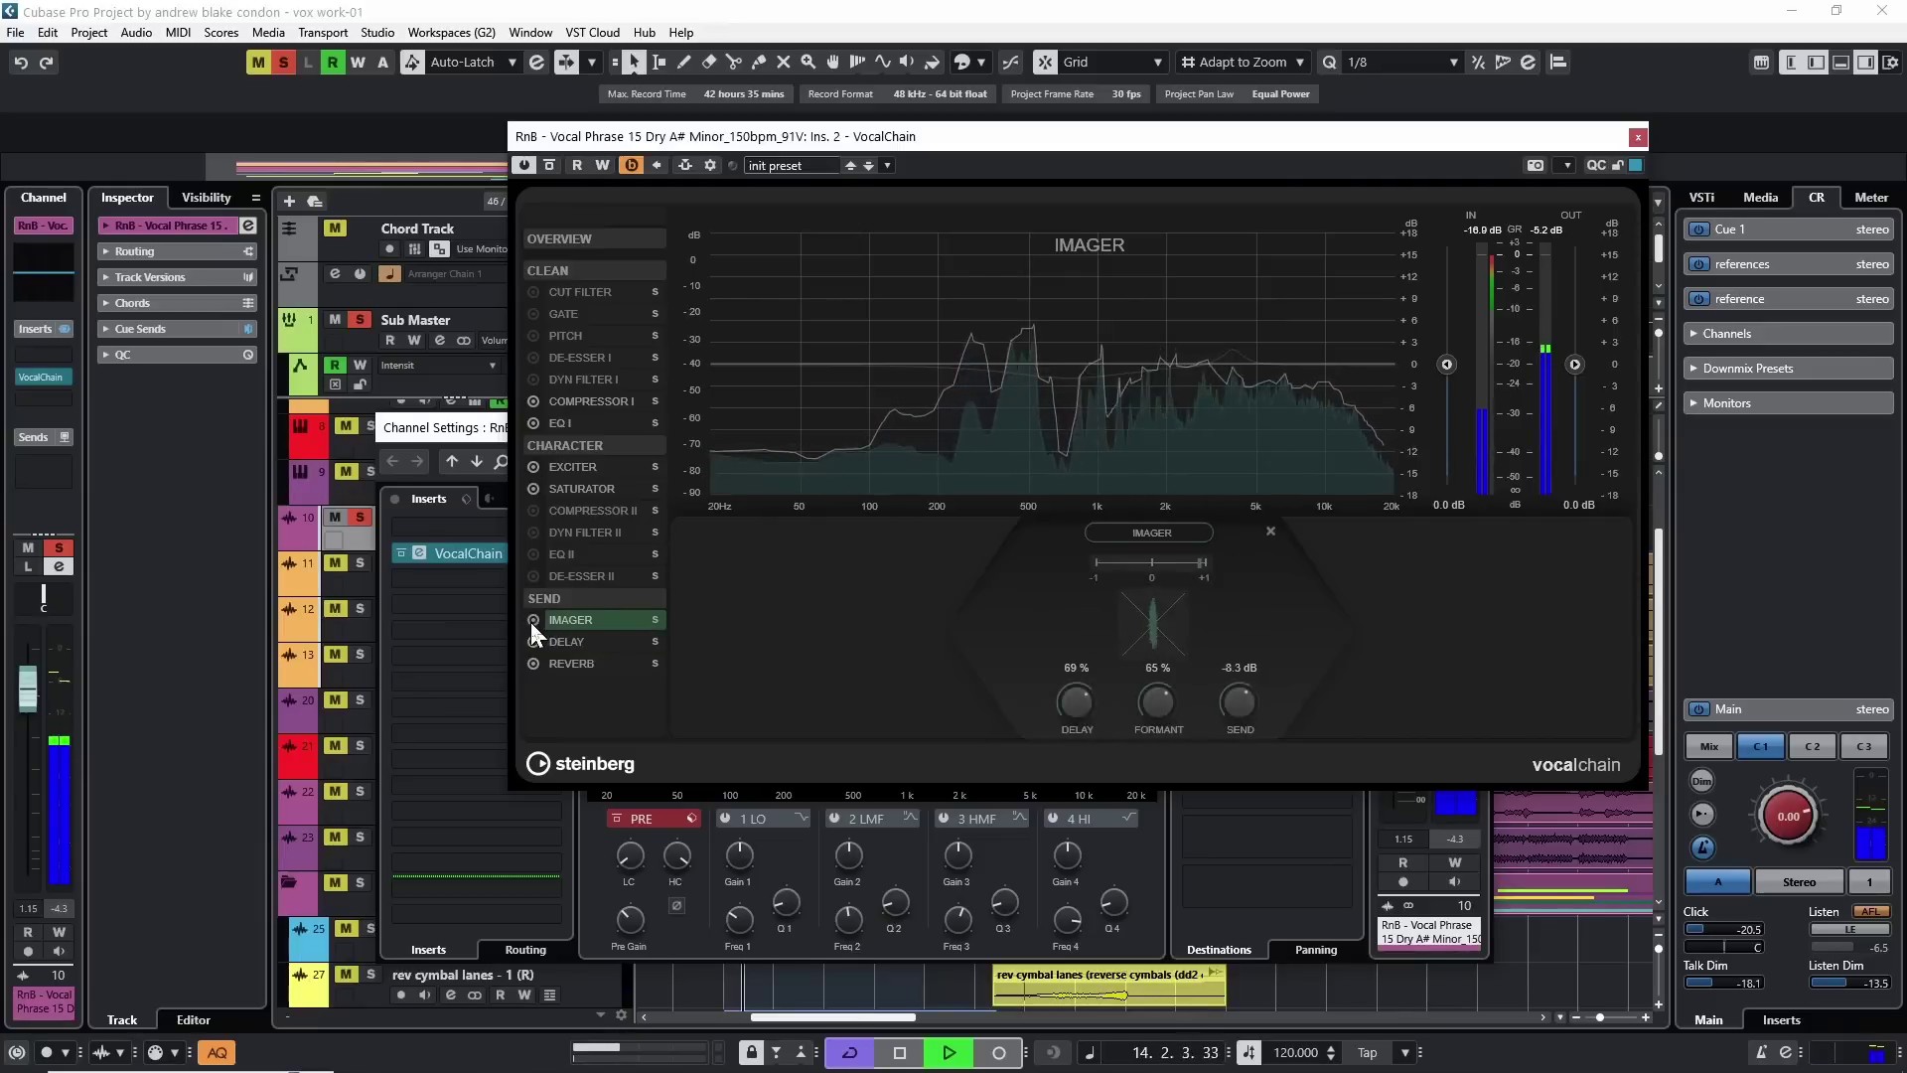
left_click(533, 621)
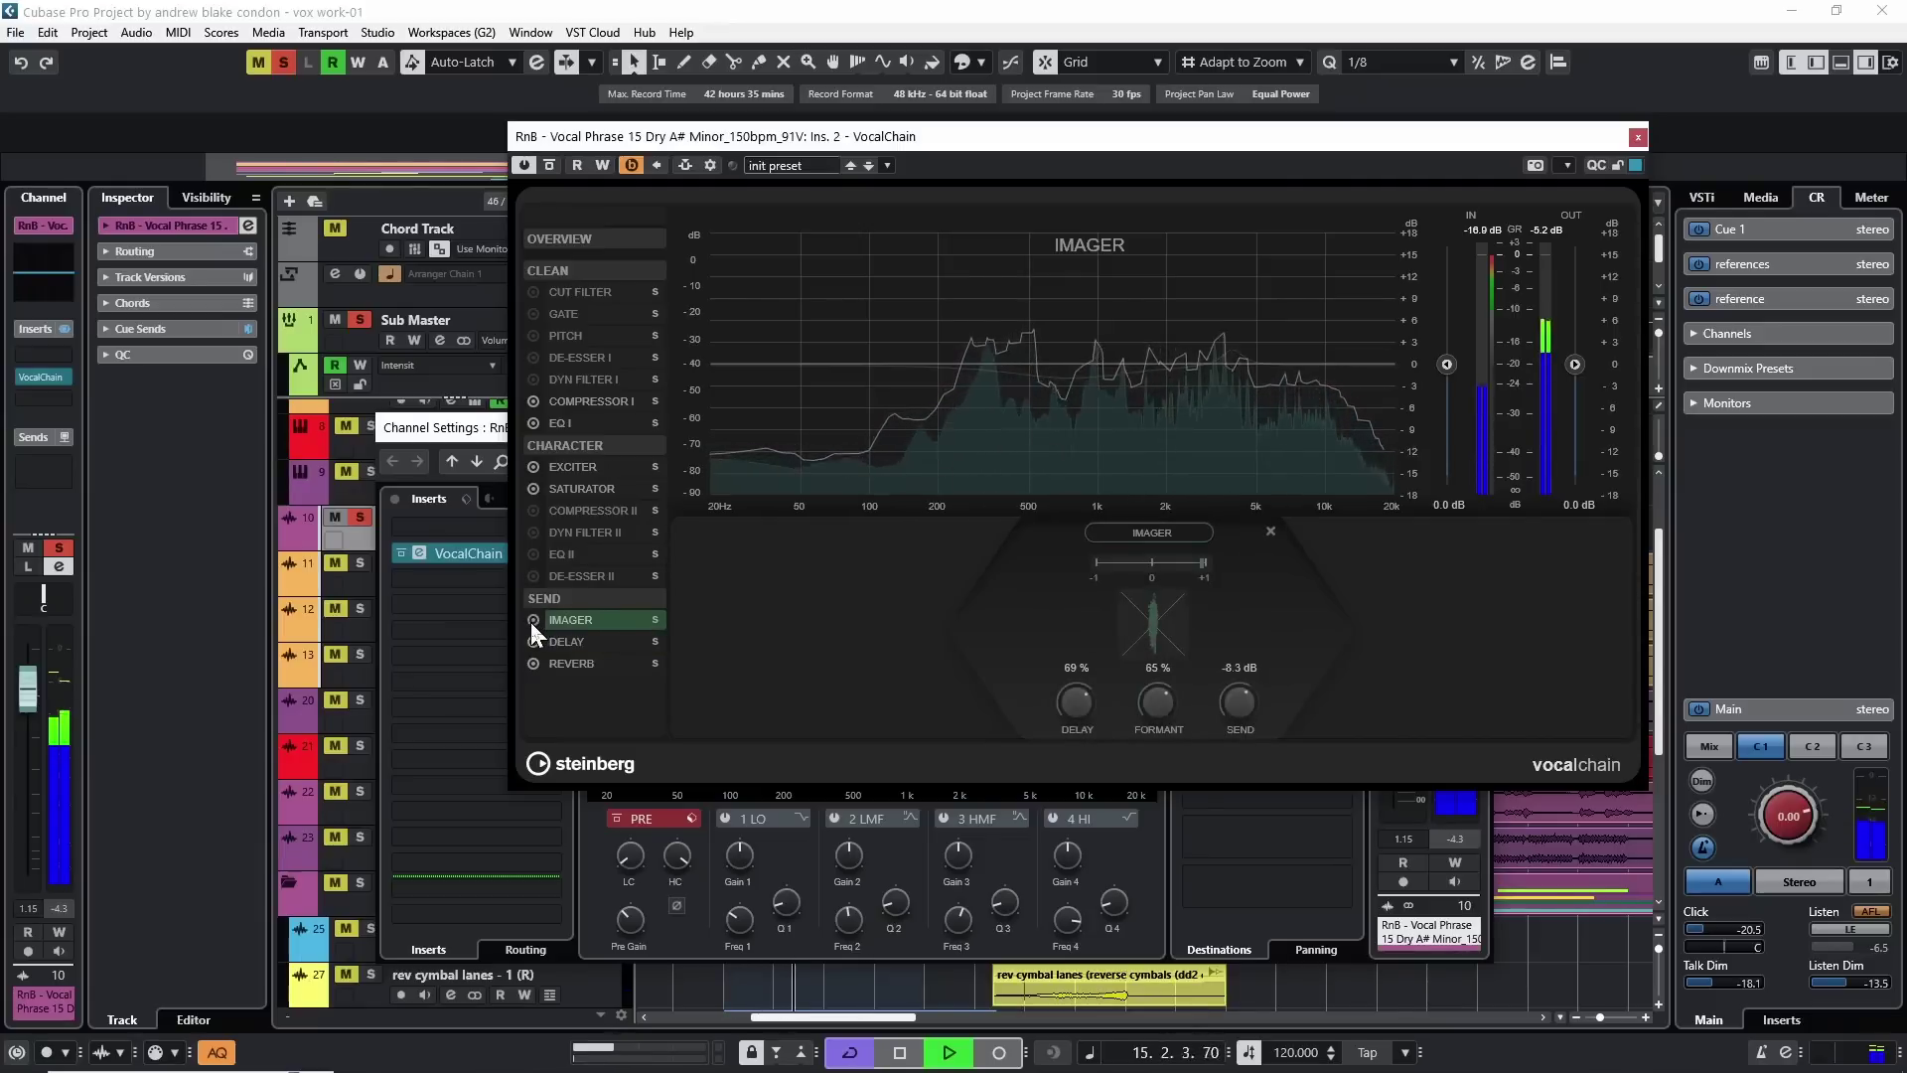
key("space")
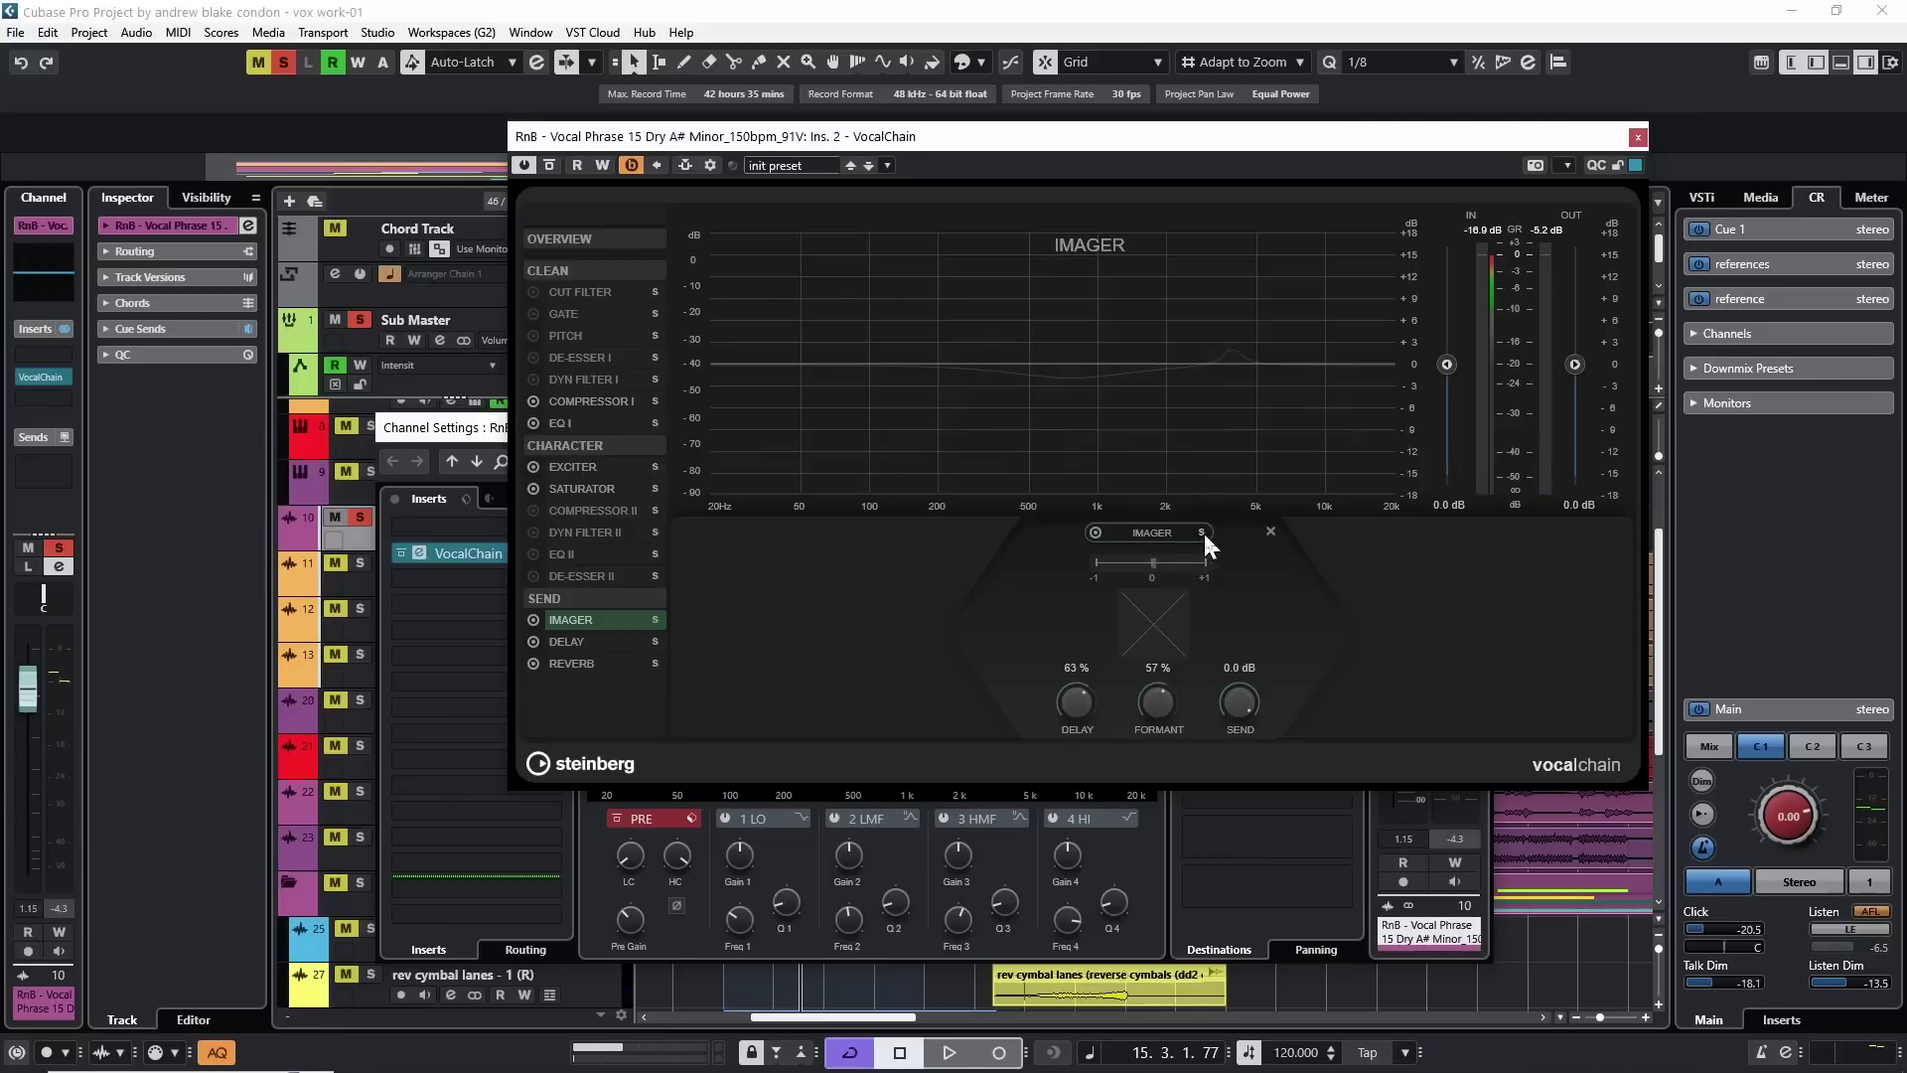
Solo the Imager module and set its Delay to 64 % while auditioning the vocal
left_click(1202, 532)
key("space")
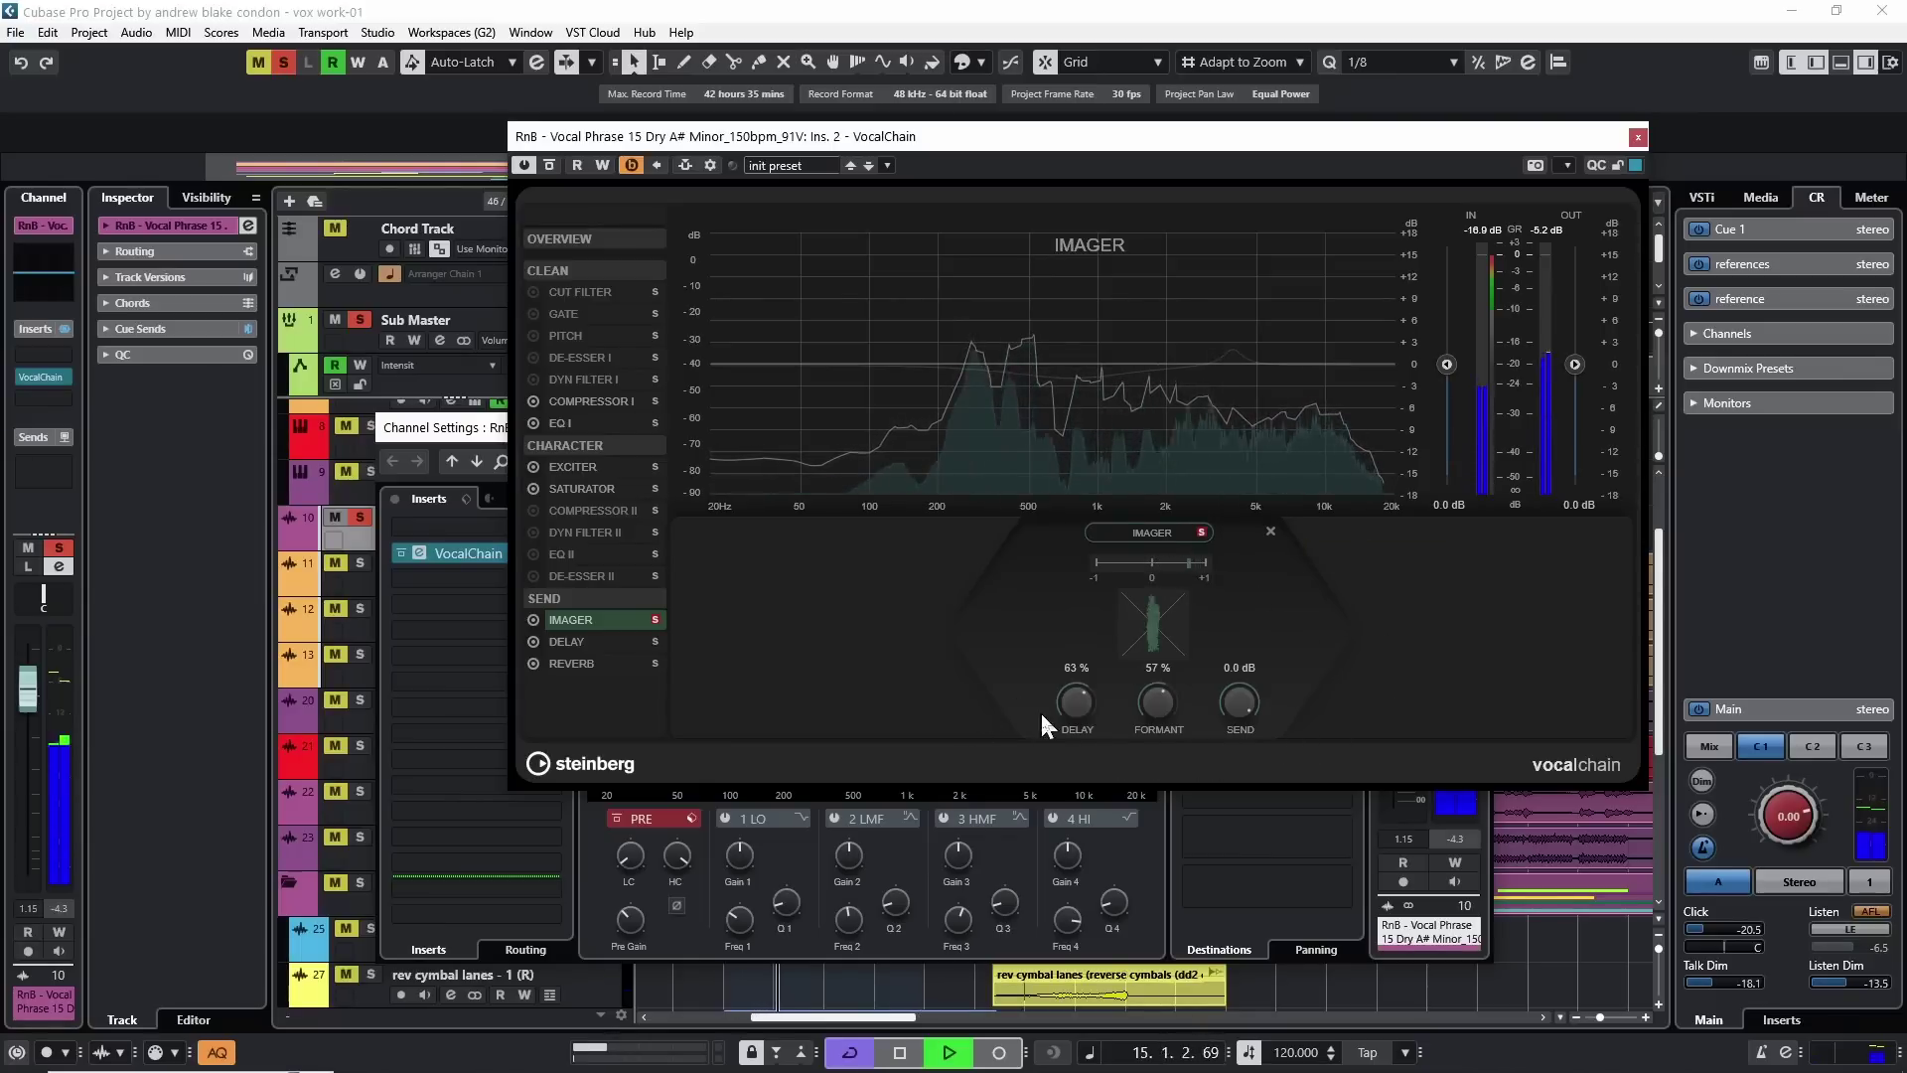
key("space")
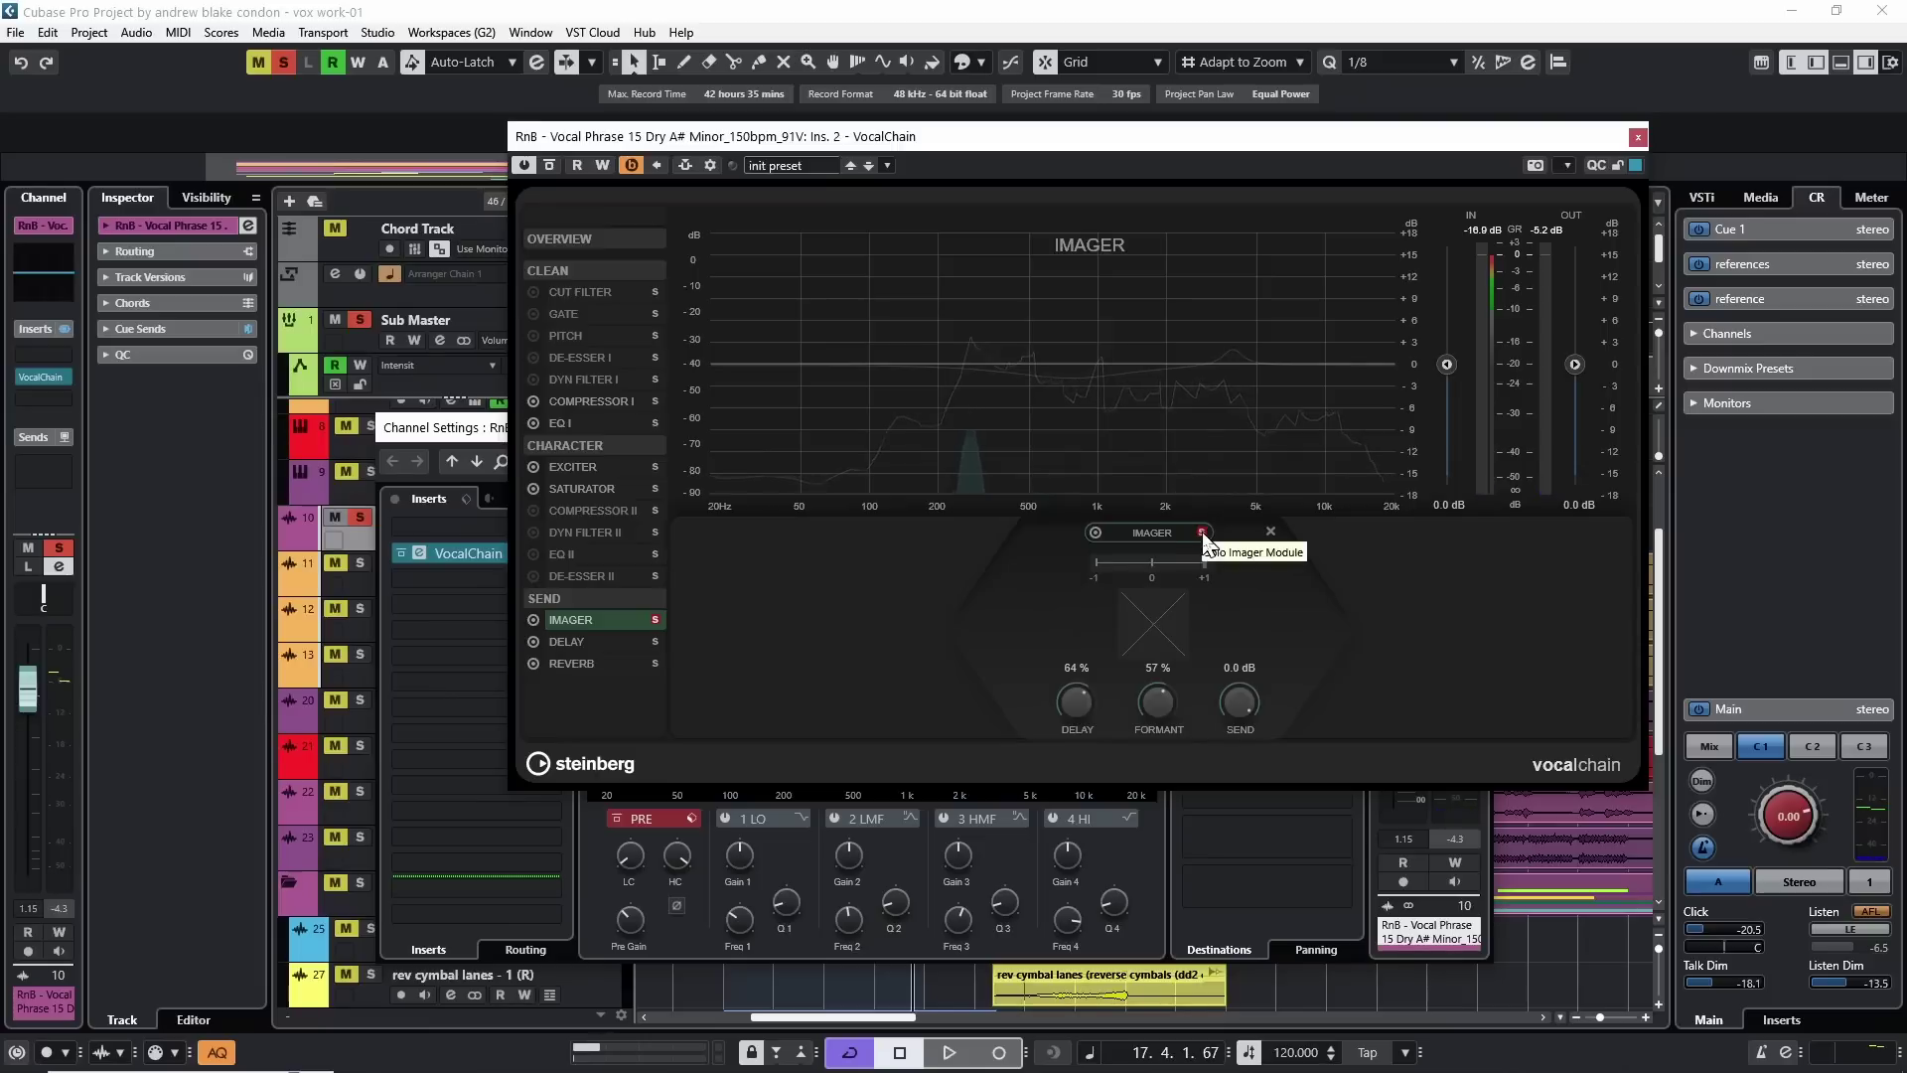
key("space")
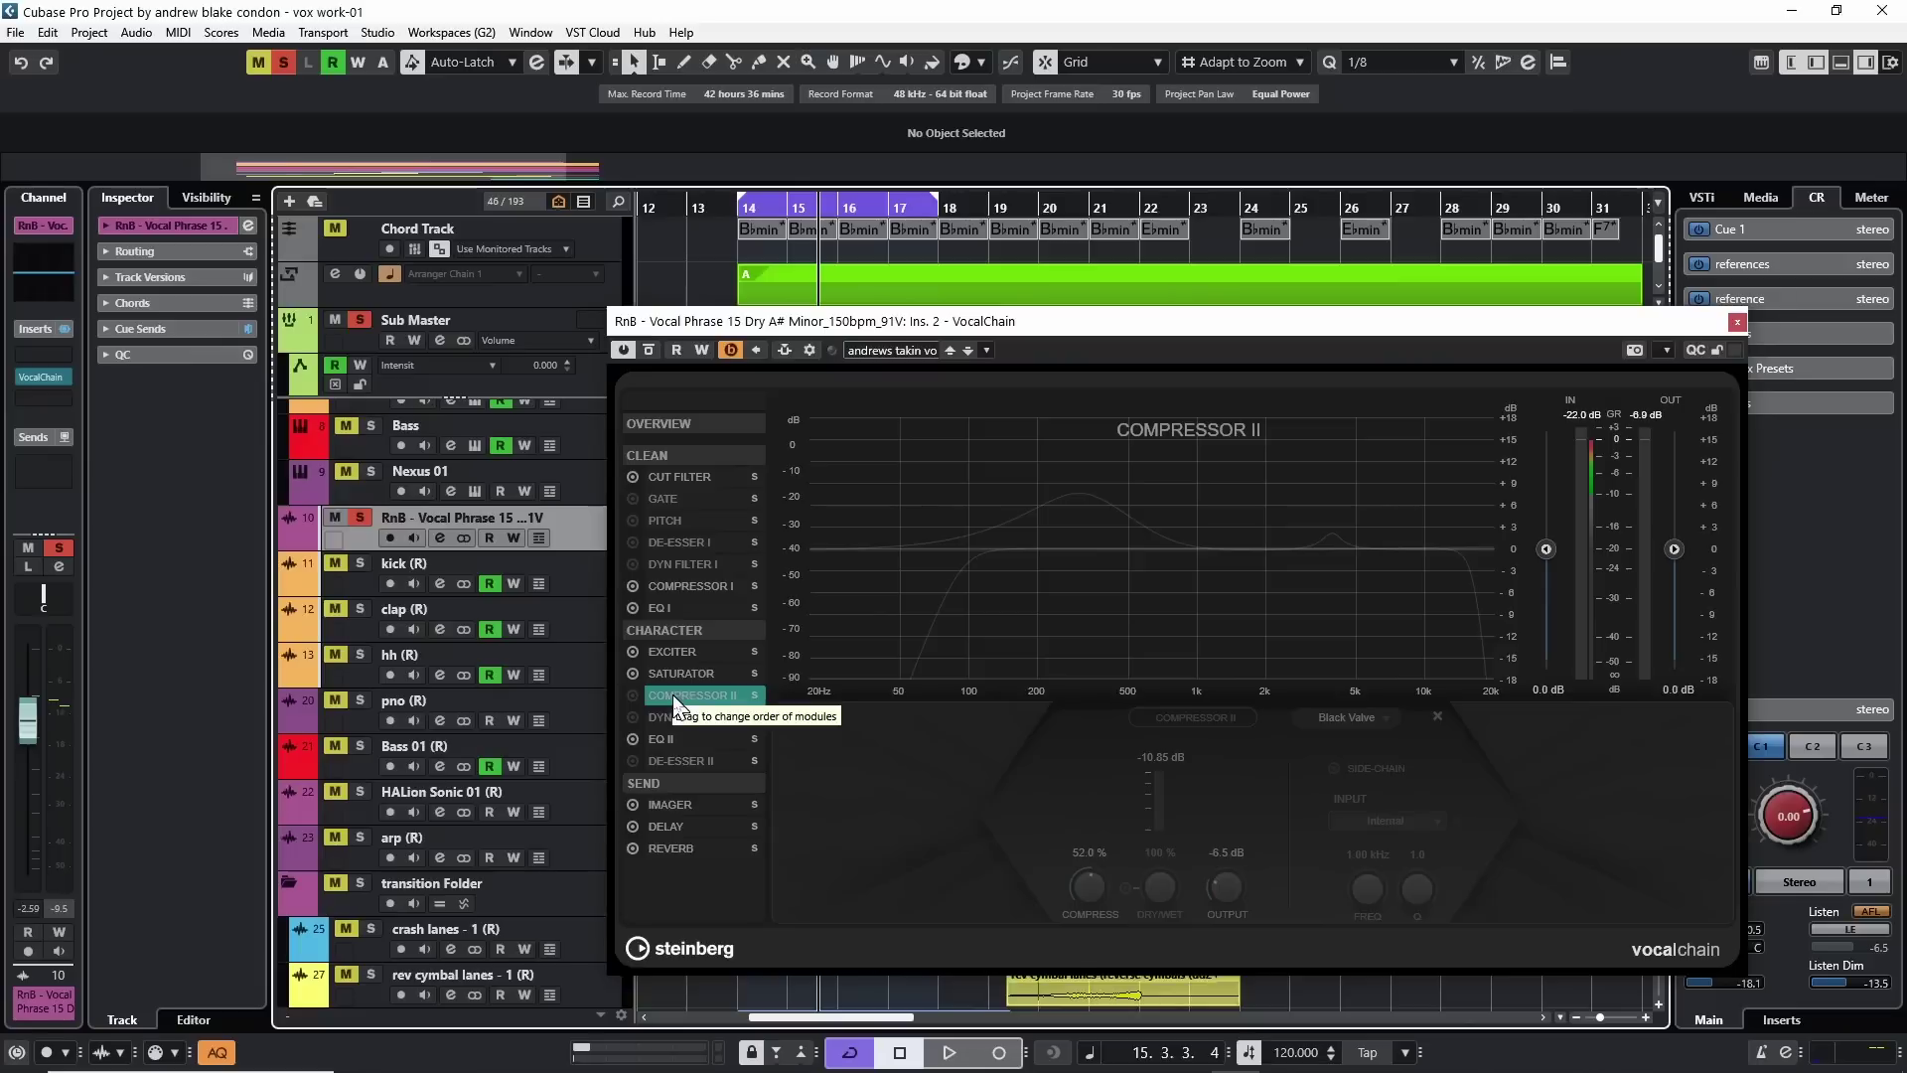
Switch on the Compressor II module and select its Black Valve model
left_click(632, 695)
left_click(1346, 717)
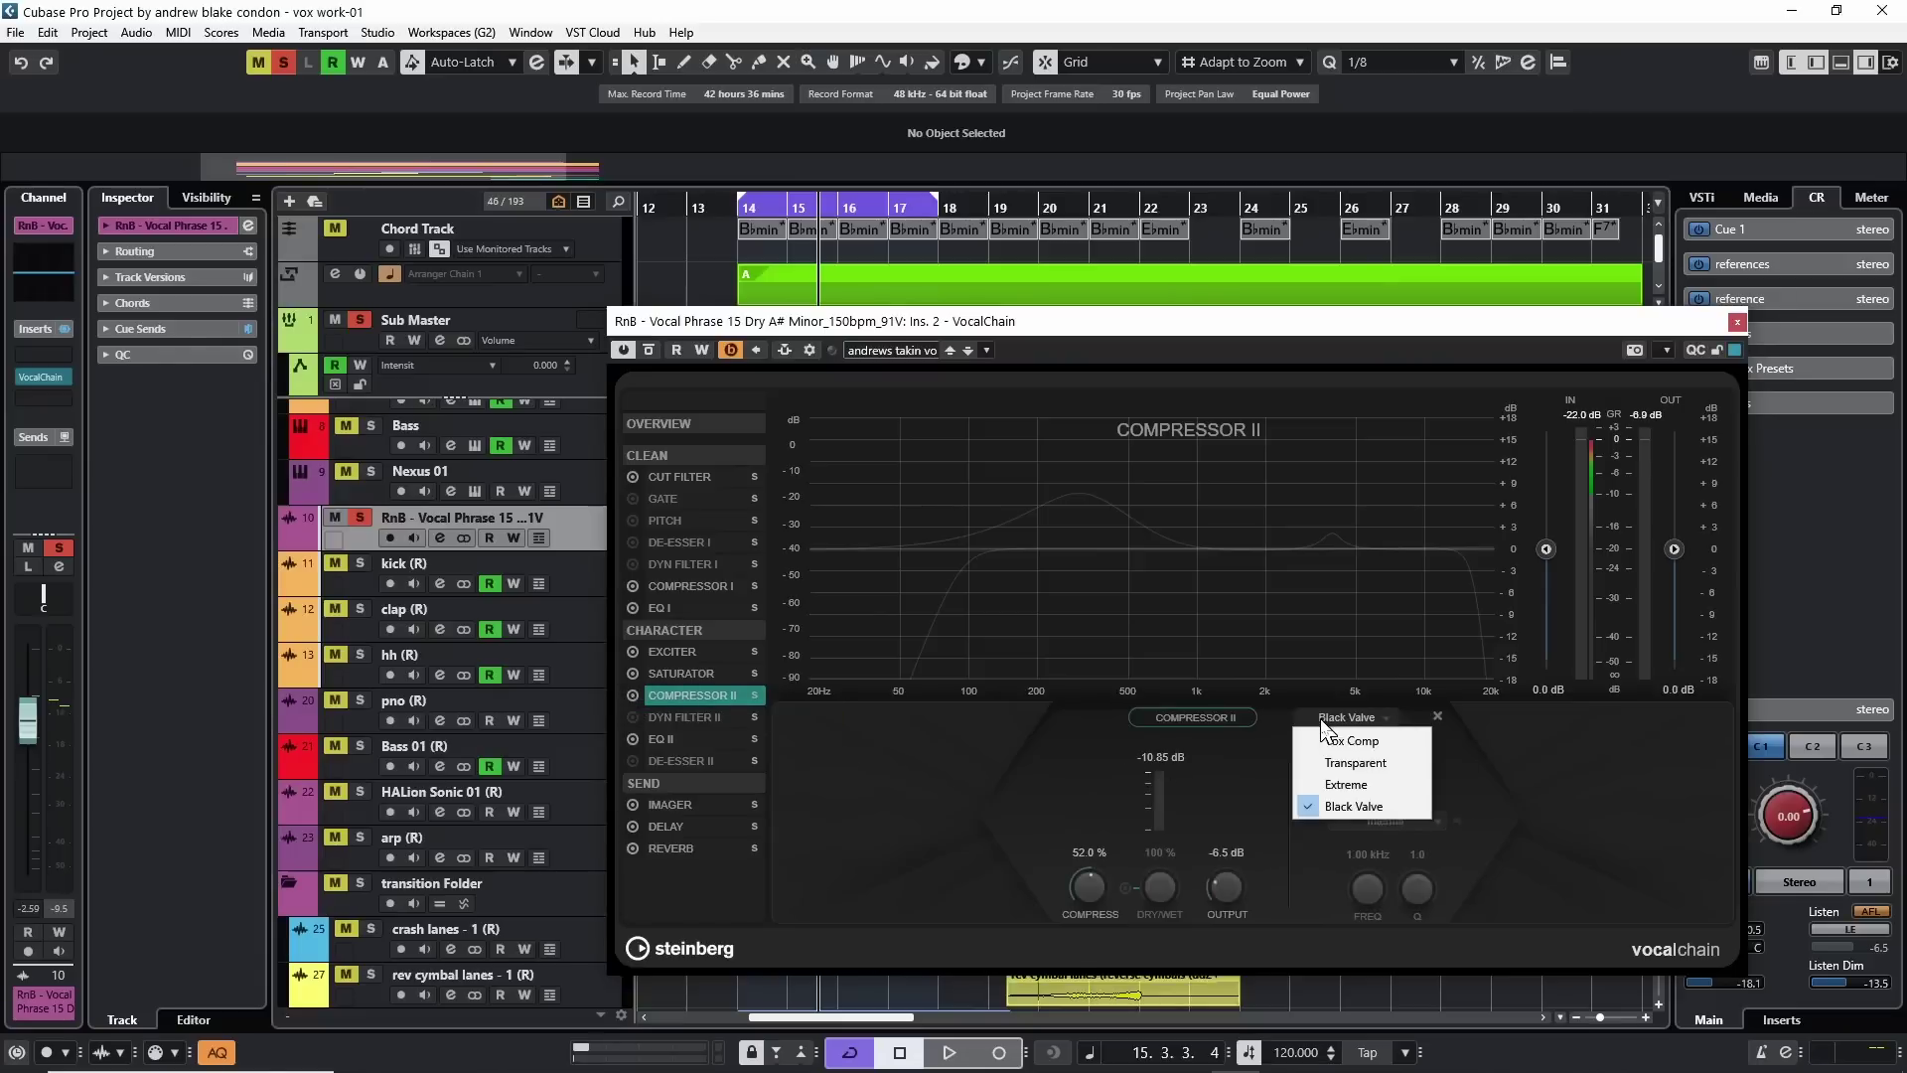
left_click(1331, 806)
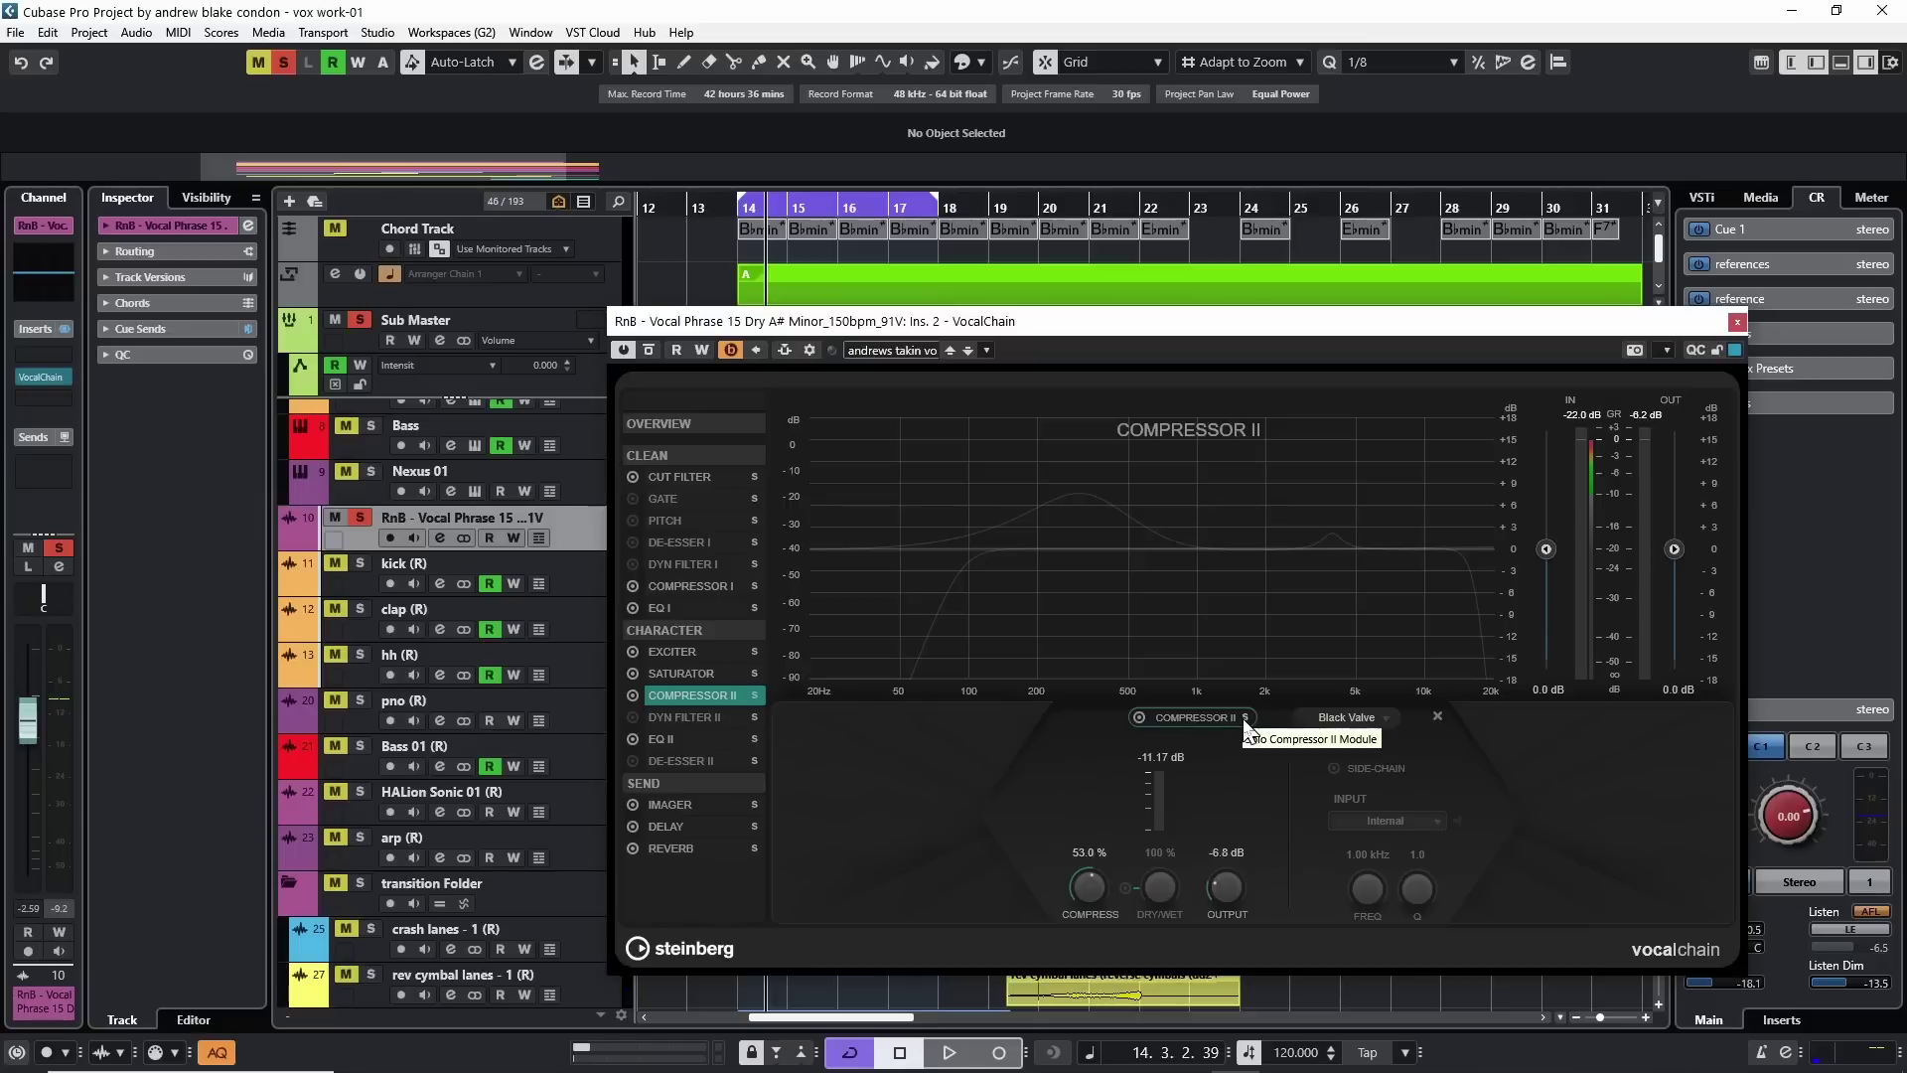
Solo Compressor II, set its Output to -7.8 dB while auditioning the vocal, and release the solo
left_click(1244, 716)
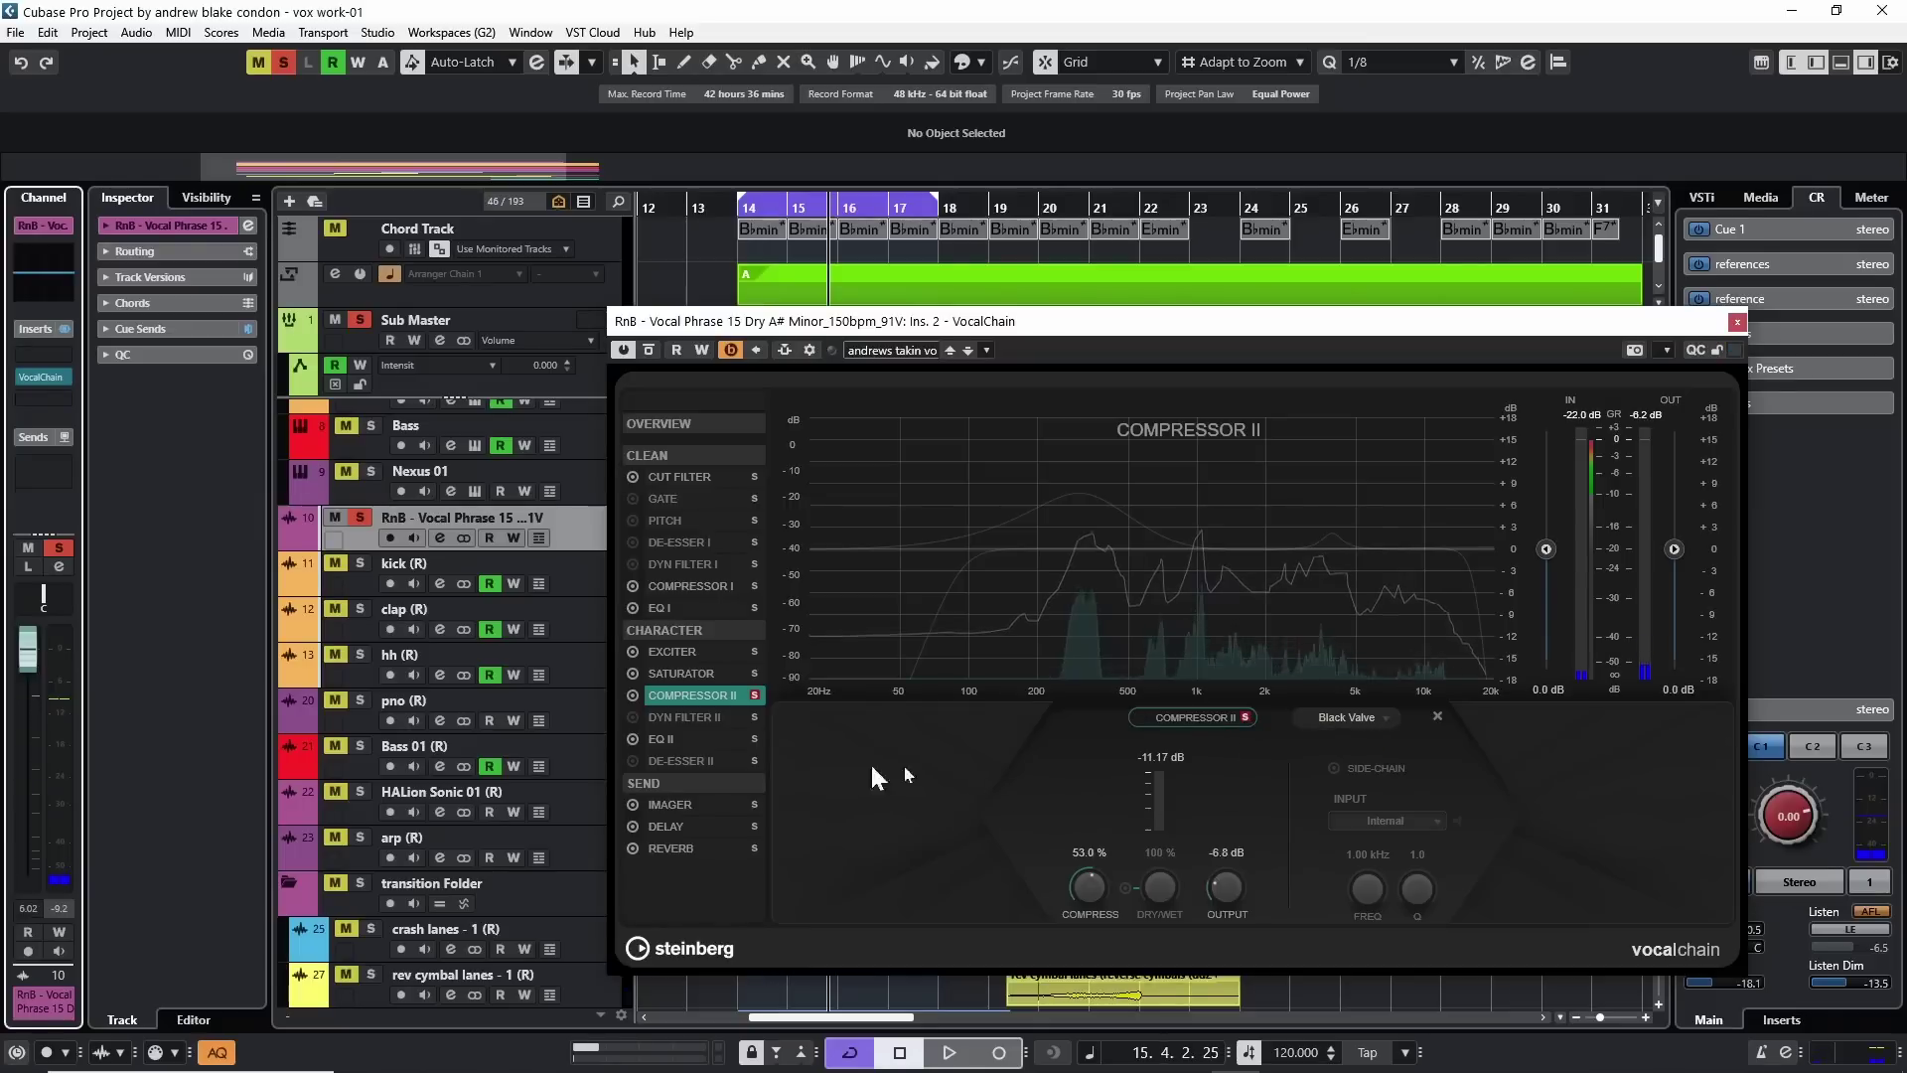
key("space")
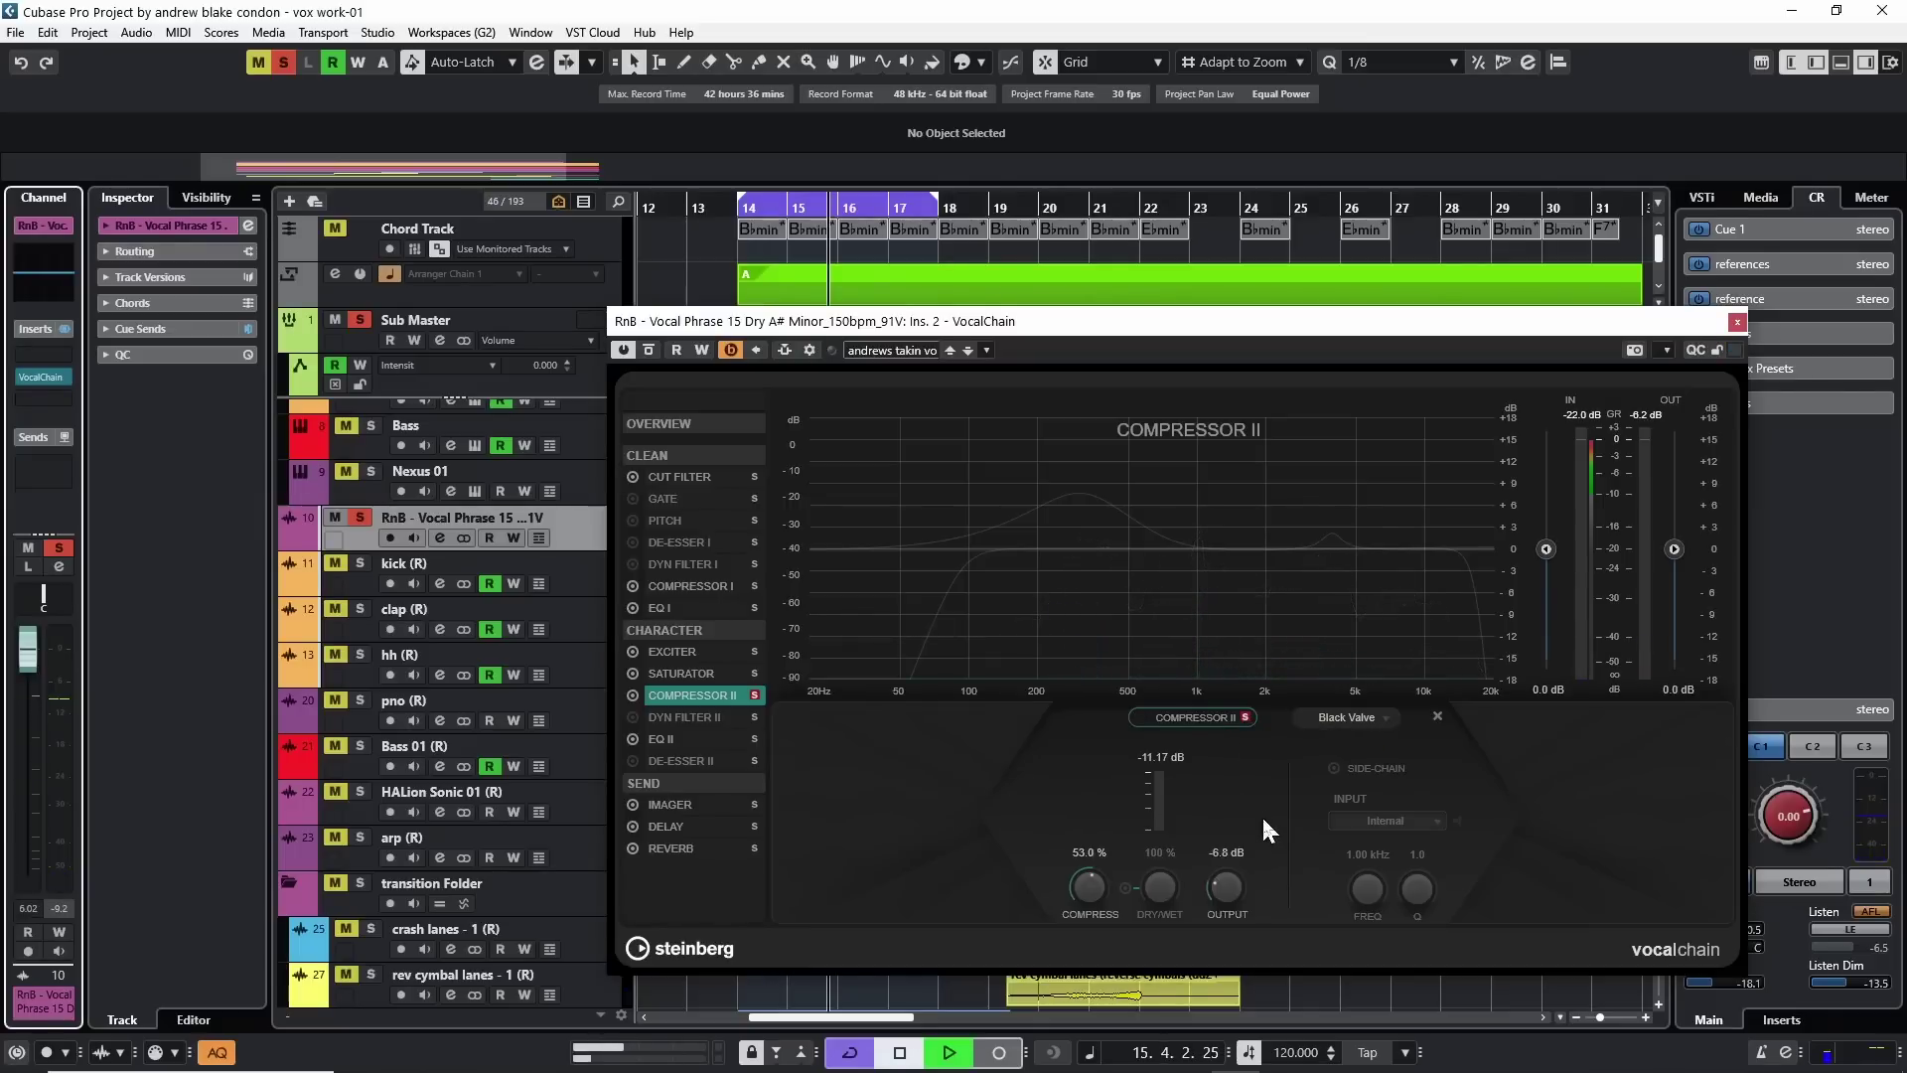
key("space")
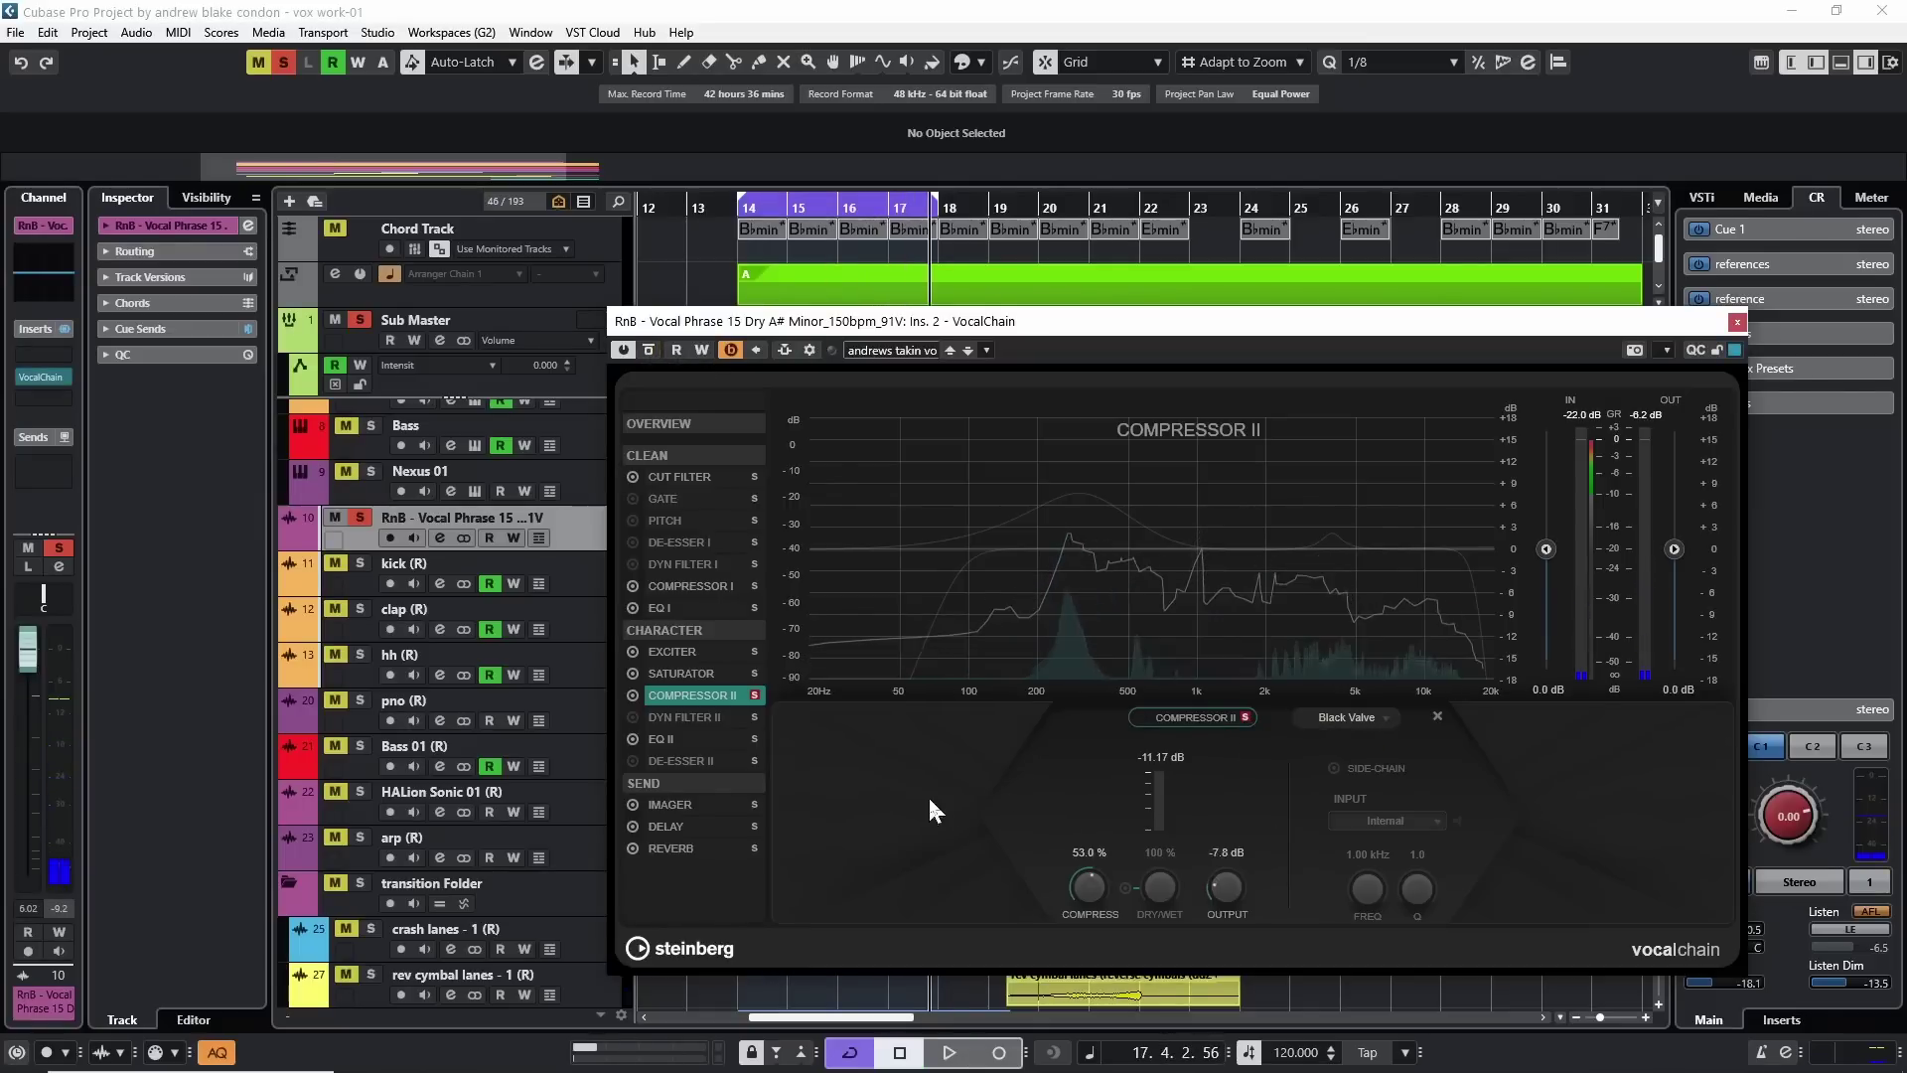
left_click(1244, 716)
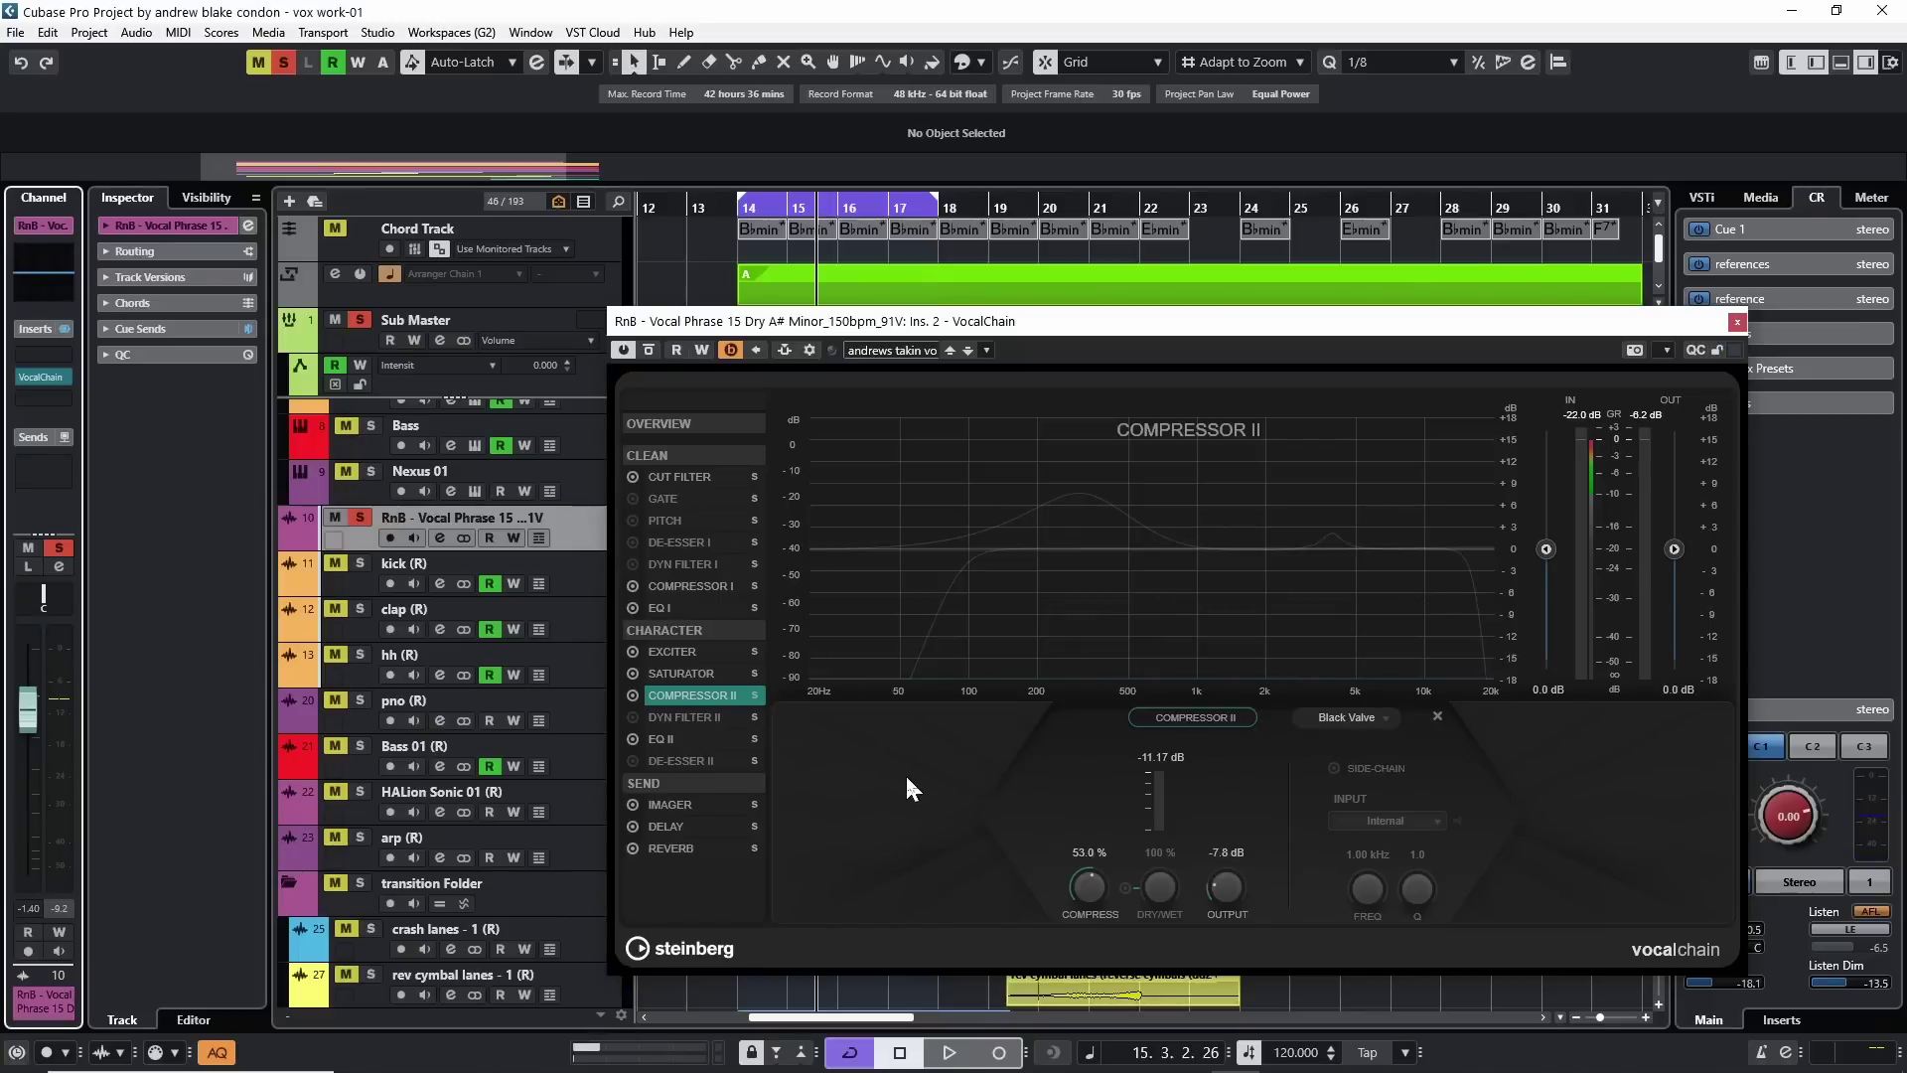
Open the EQ II module and select its P1A model
left_click(661, 739)
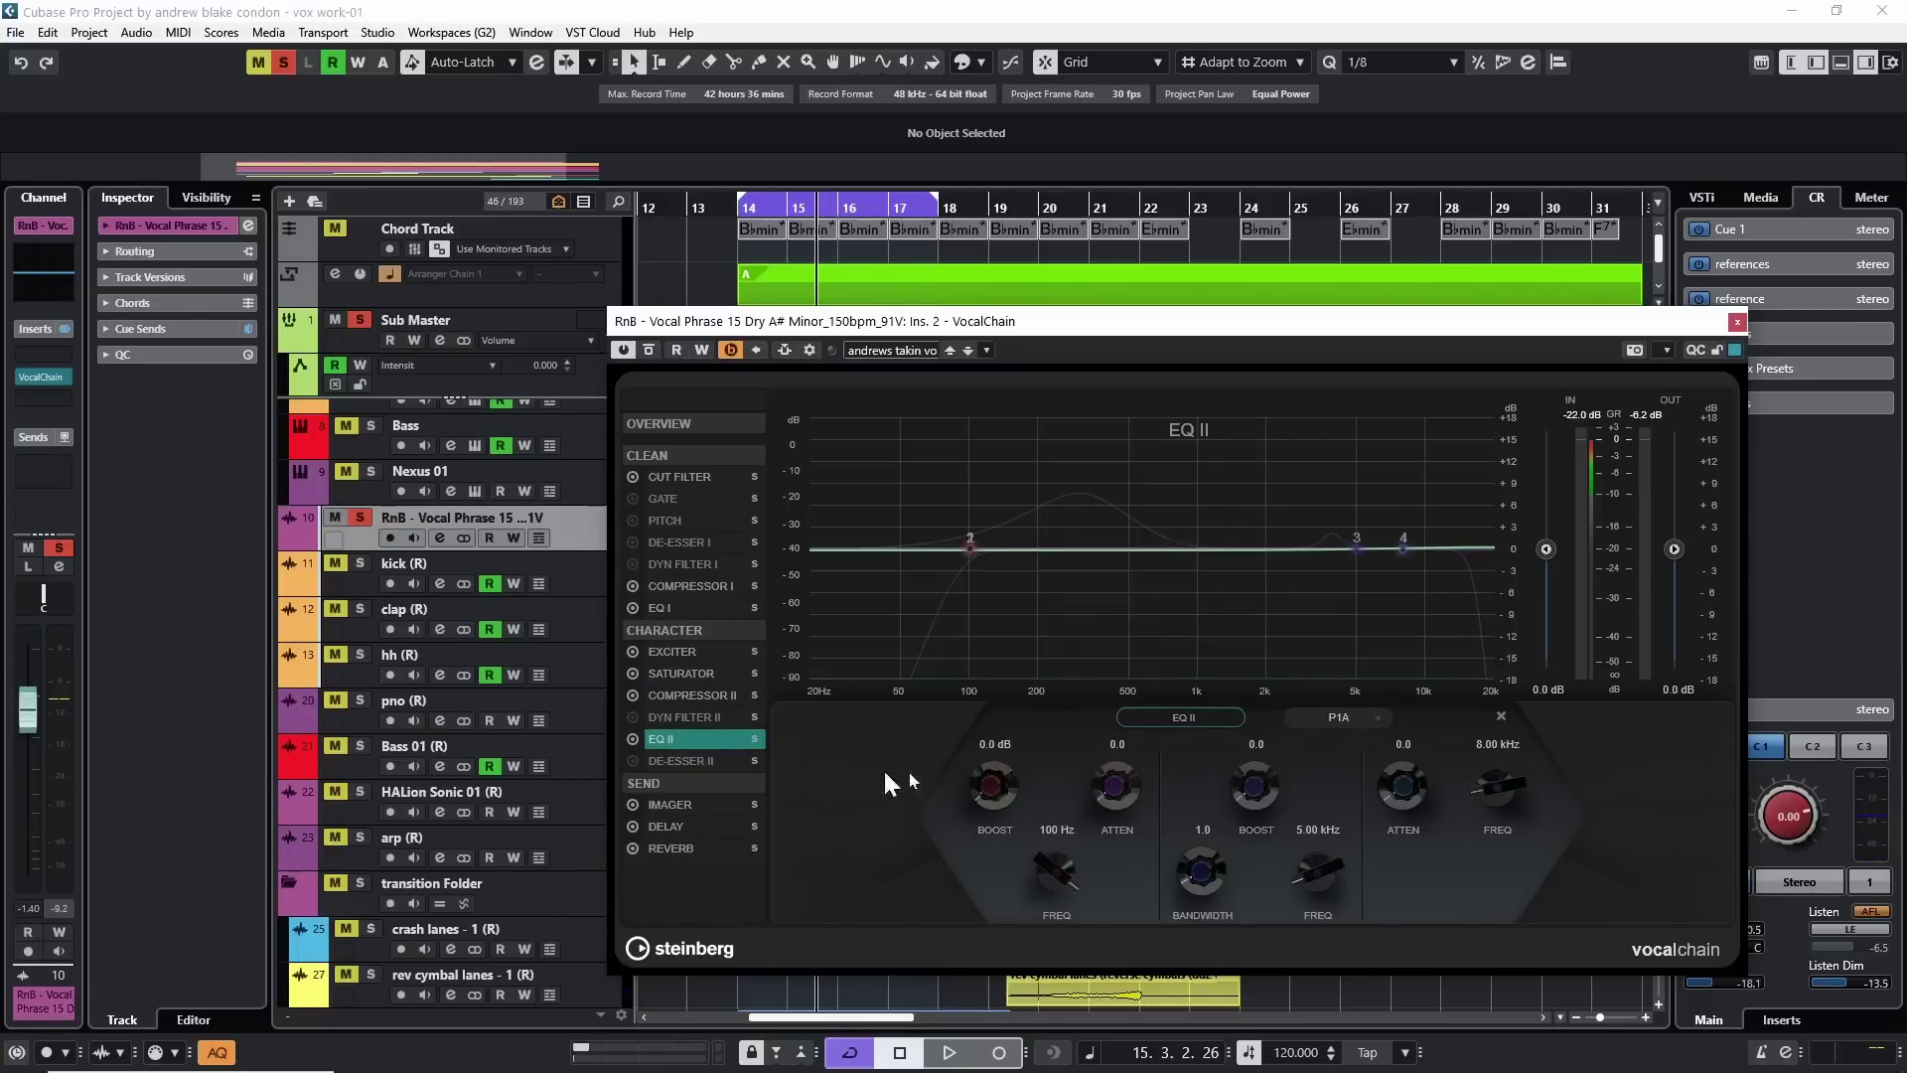
left_click(1376, 719)
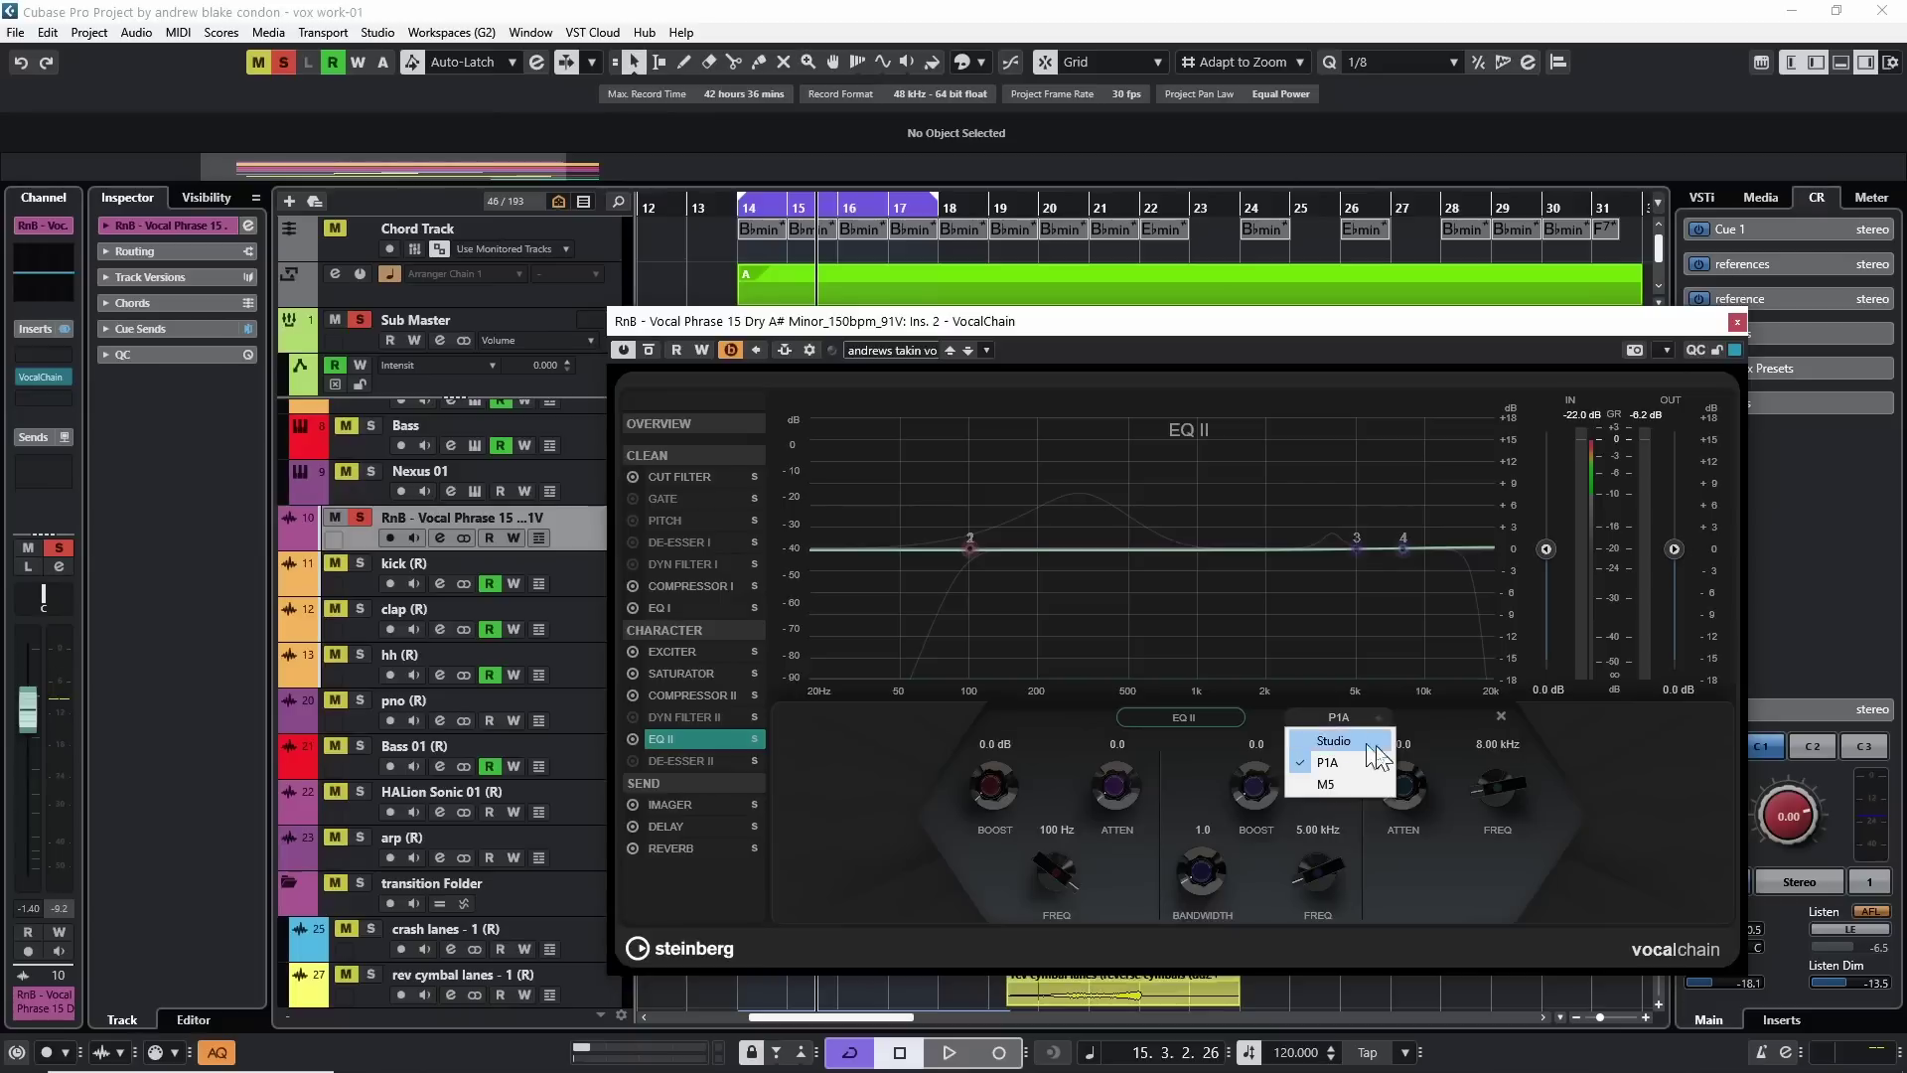
left_click(1354, 764)
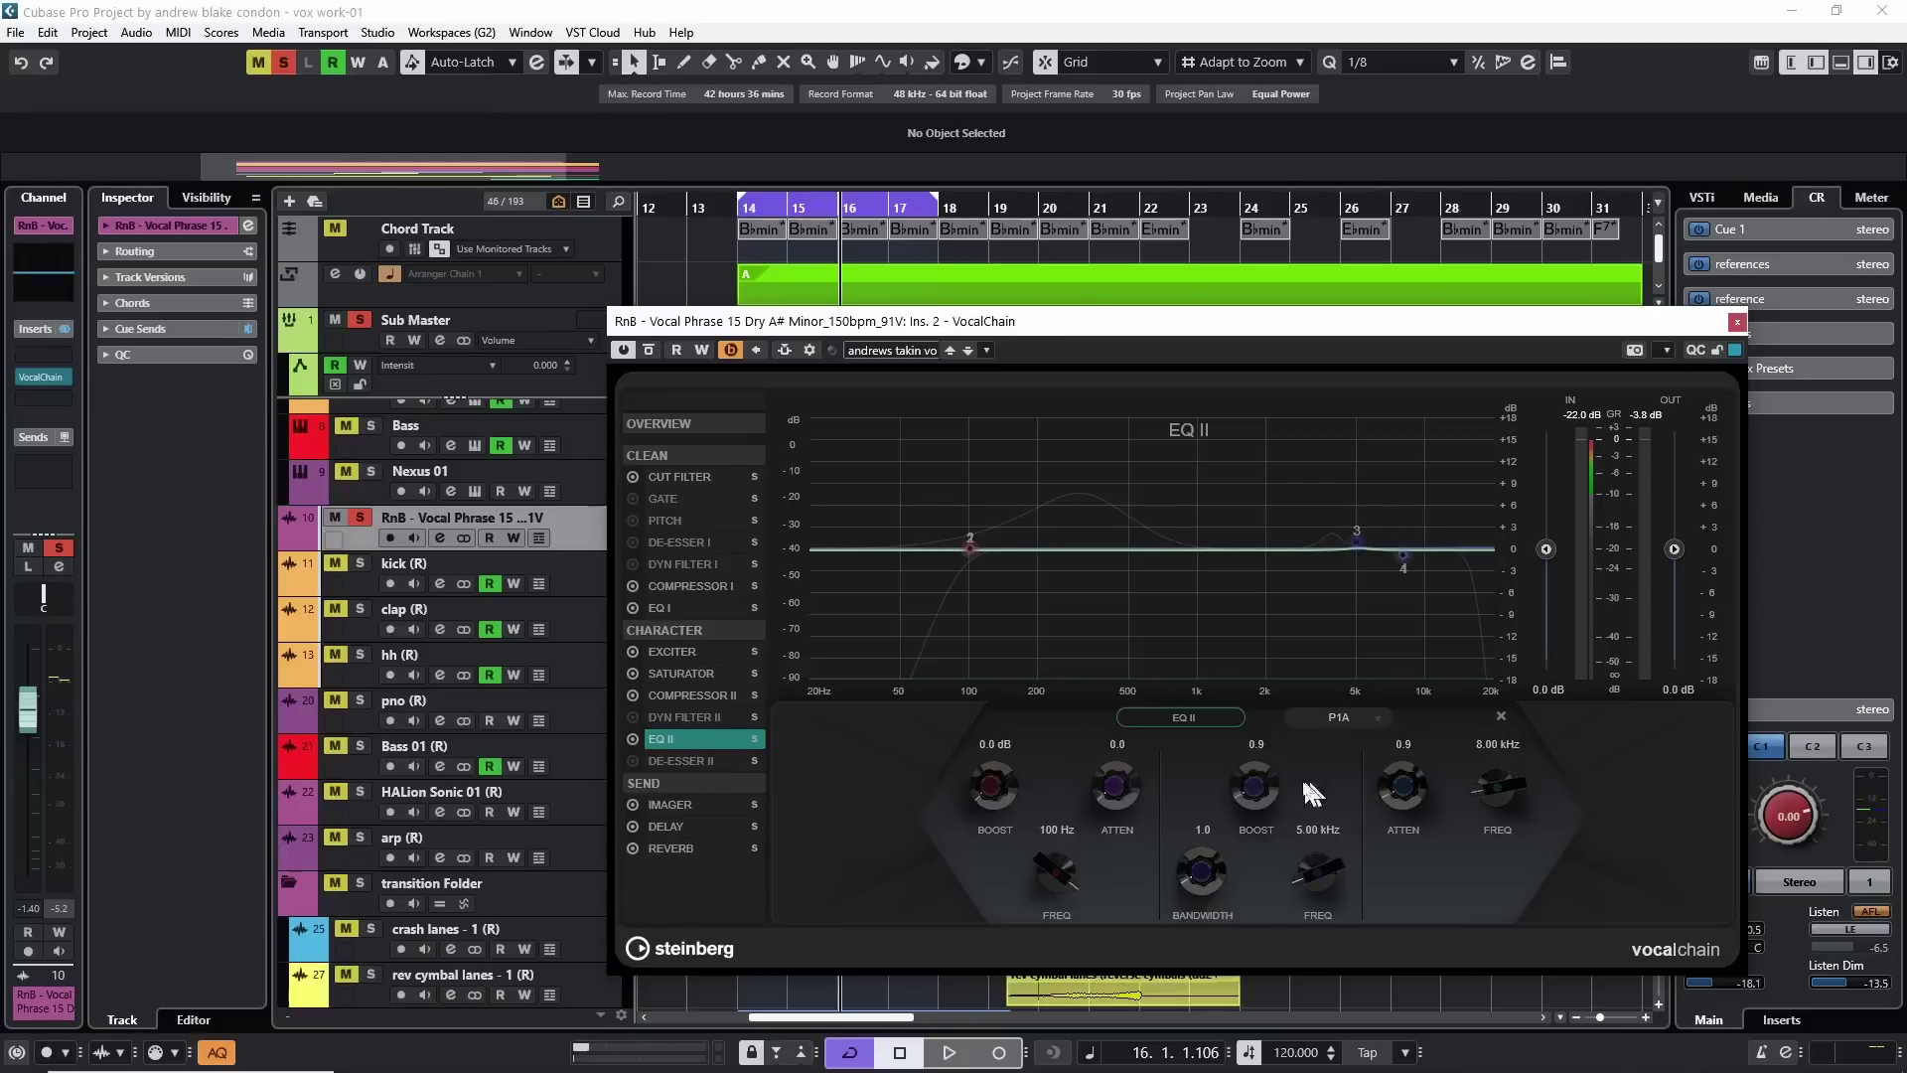
Set EQ II during playback: low boost 2.4 dB, attenuation 2.1, 53 Hz; high boost 4.4, bandwidth 2.5, 14.95 kHz; high attenuation 2.4, 8.60 kHz
key("space")
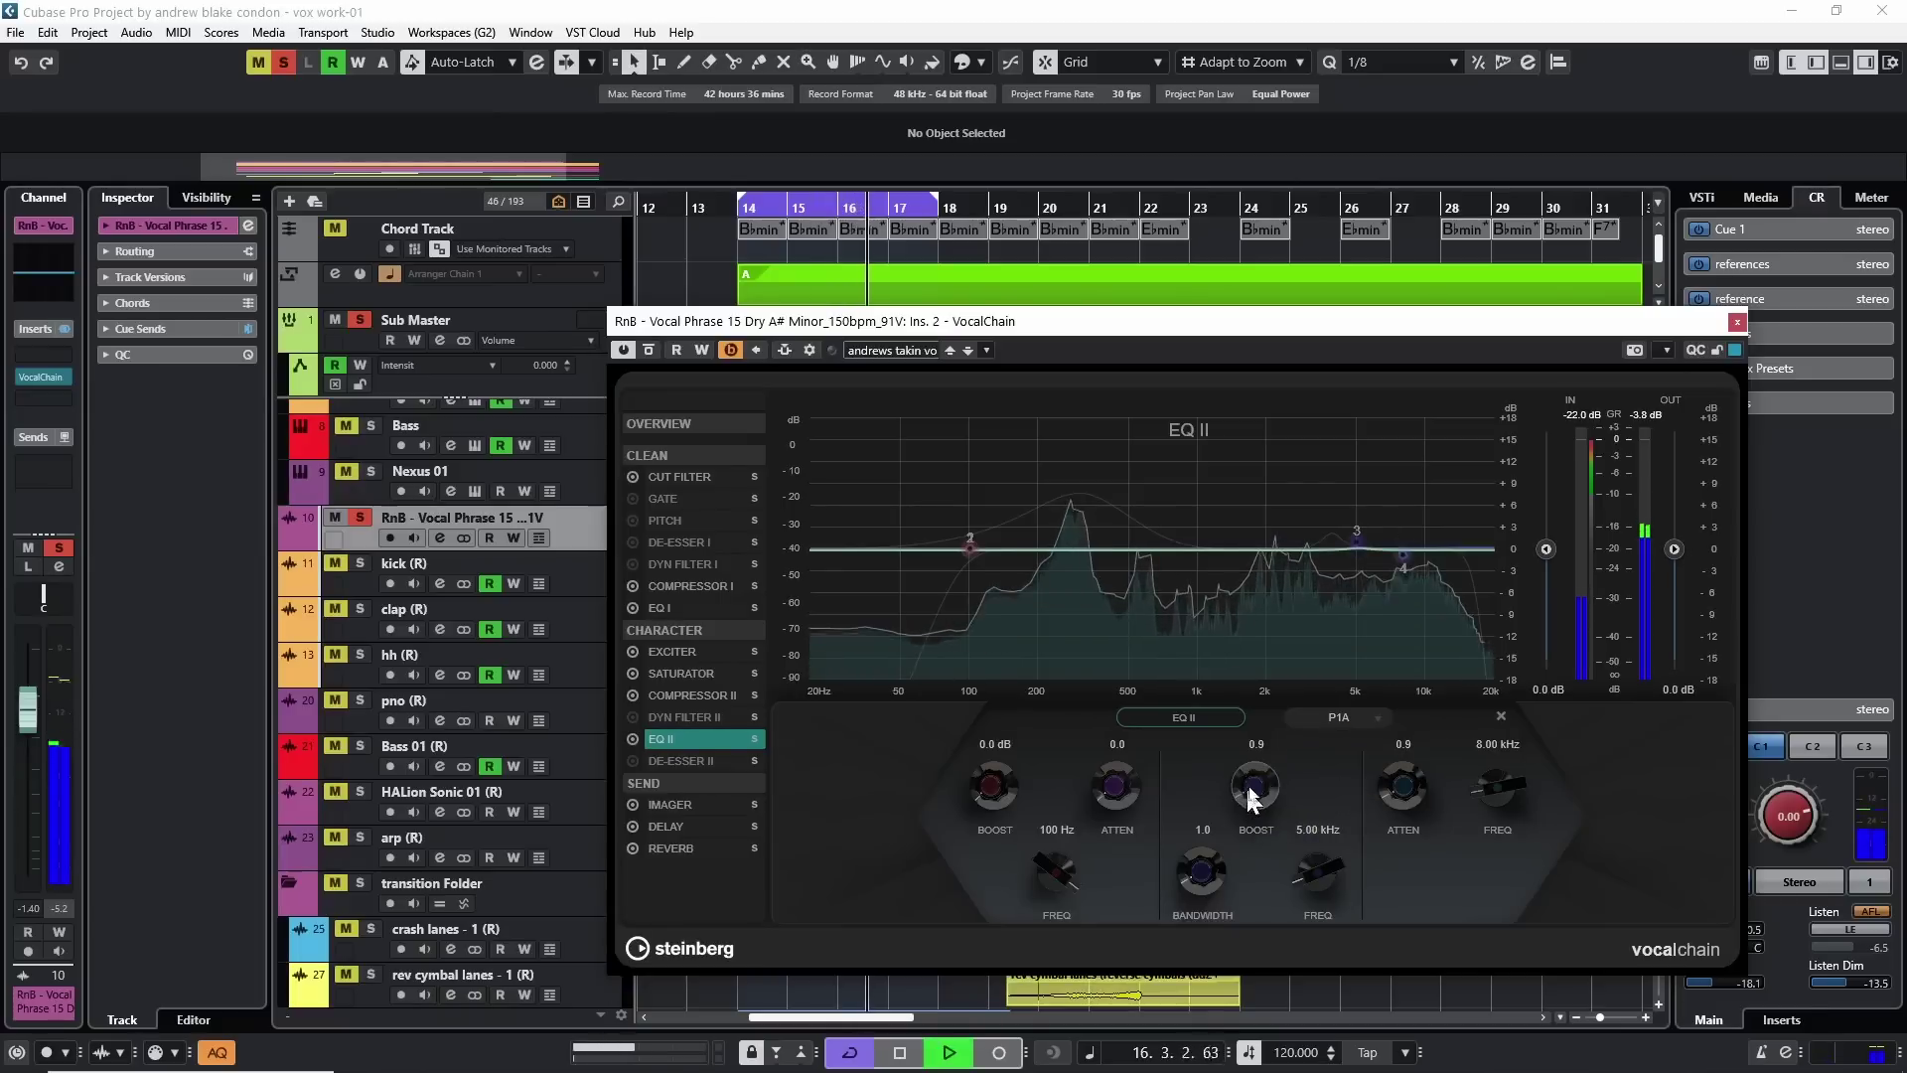
left_click_drag(1243, 795, 1277, 767)
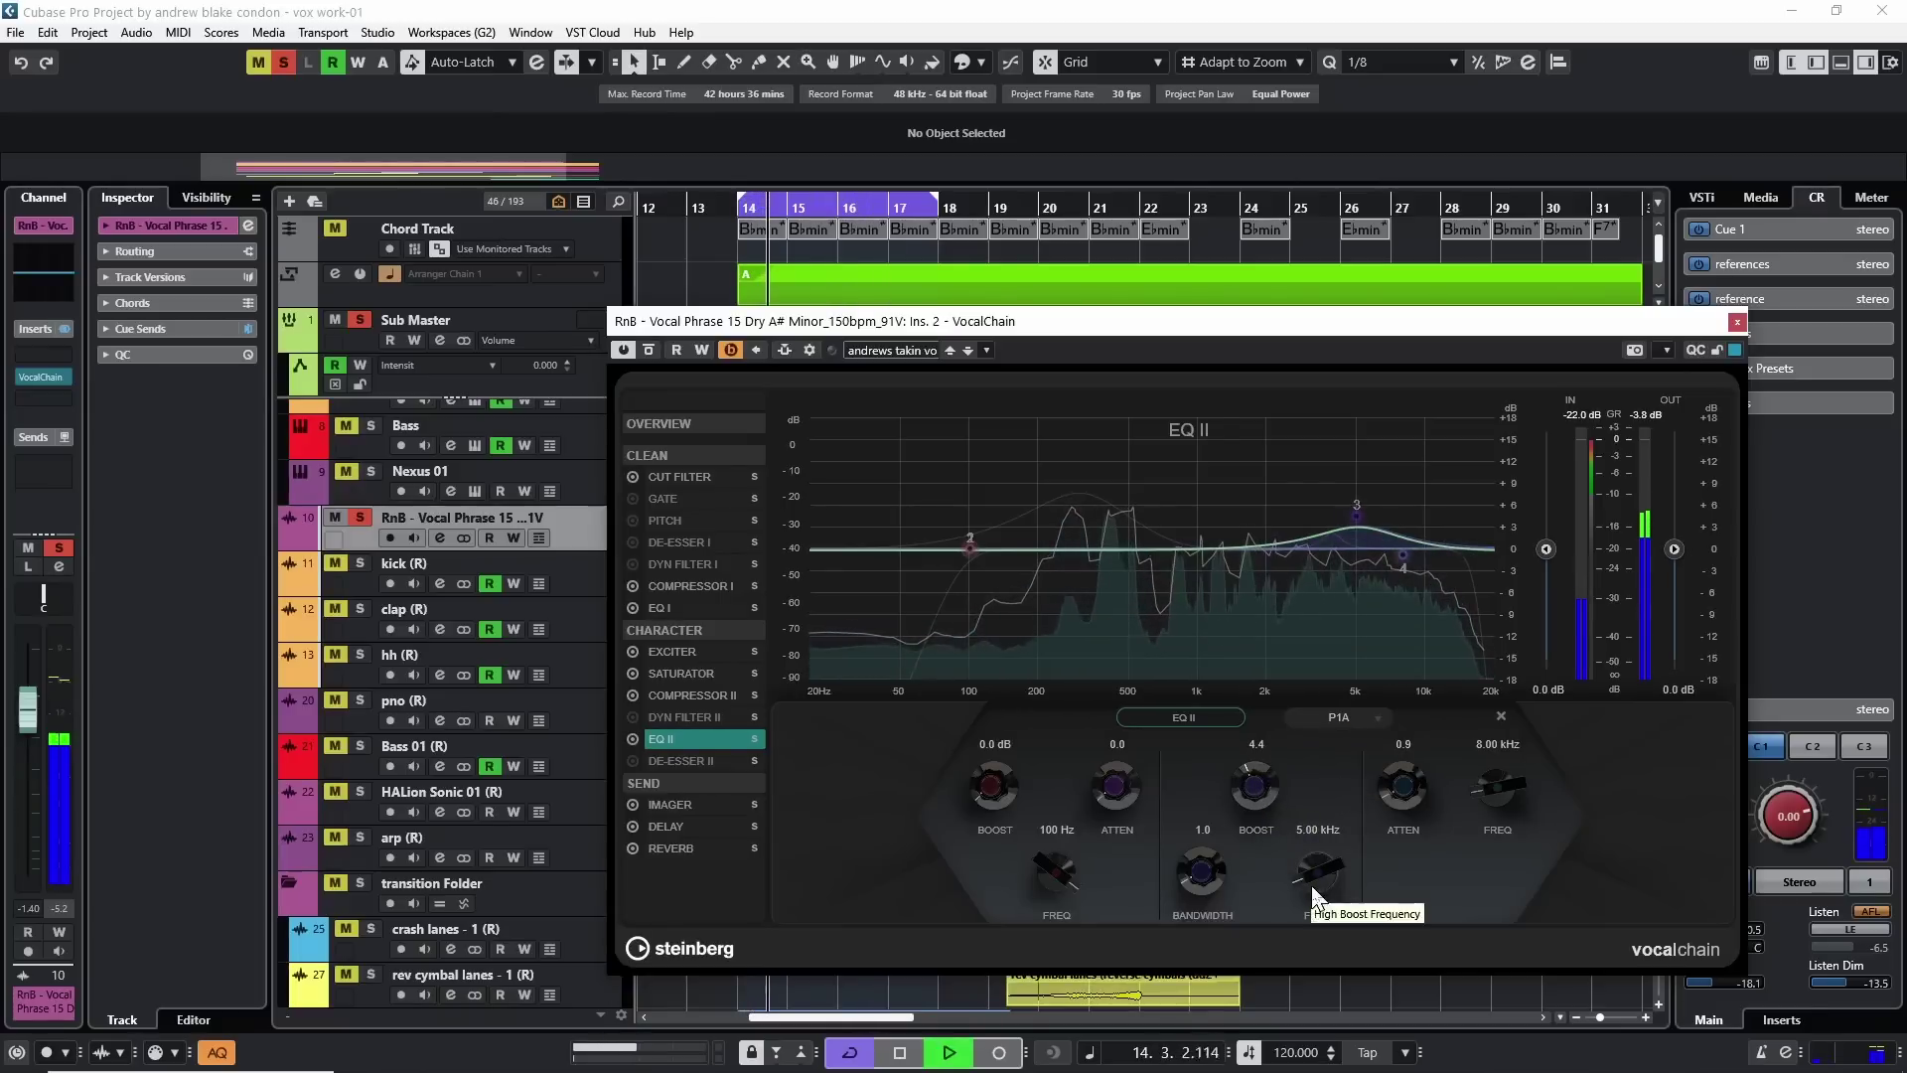
left_click_drag(1309, 880, 1309, 782)
key("space")
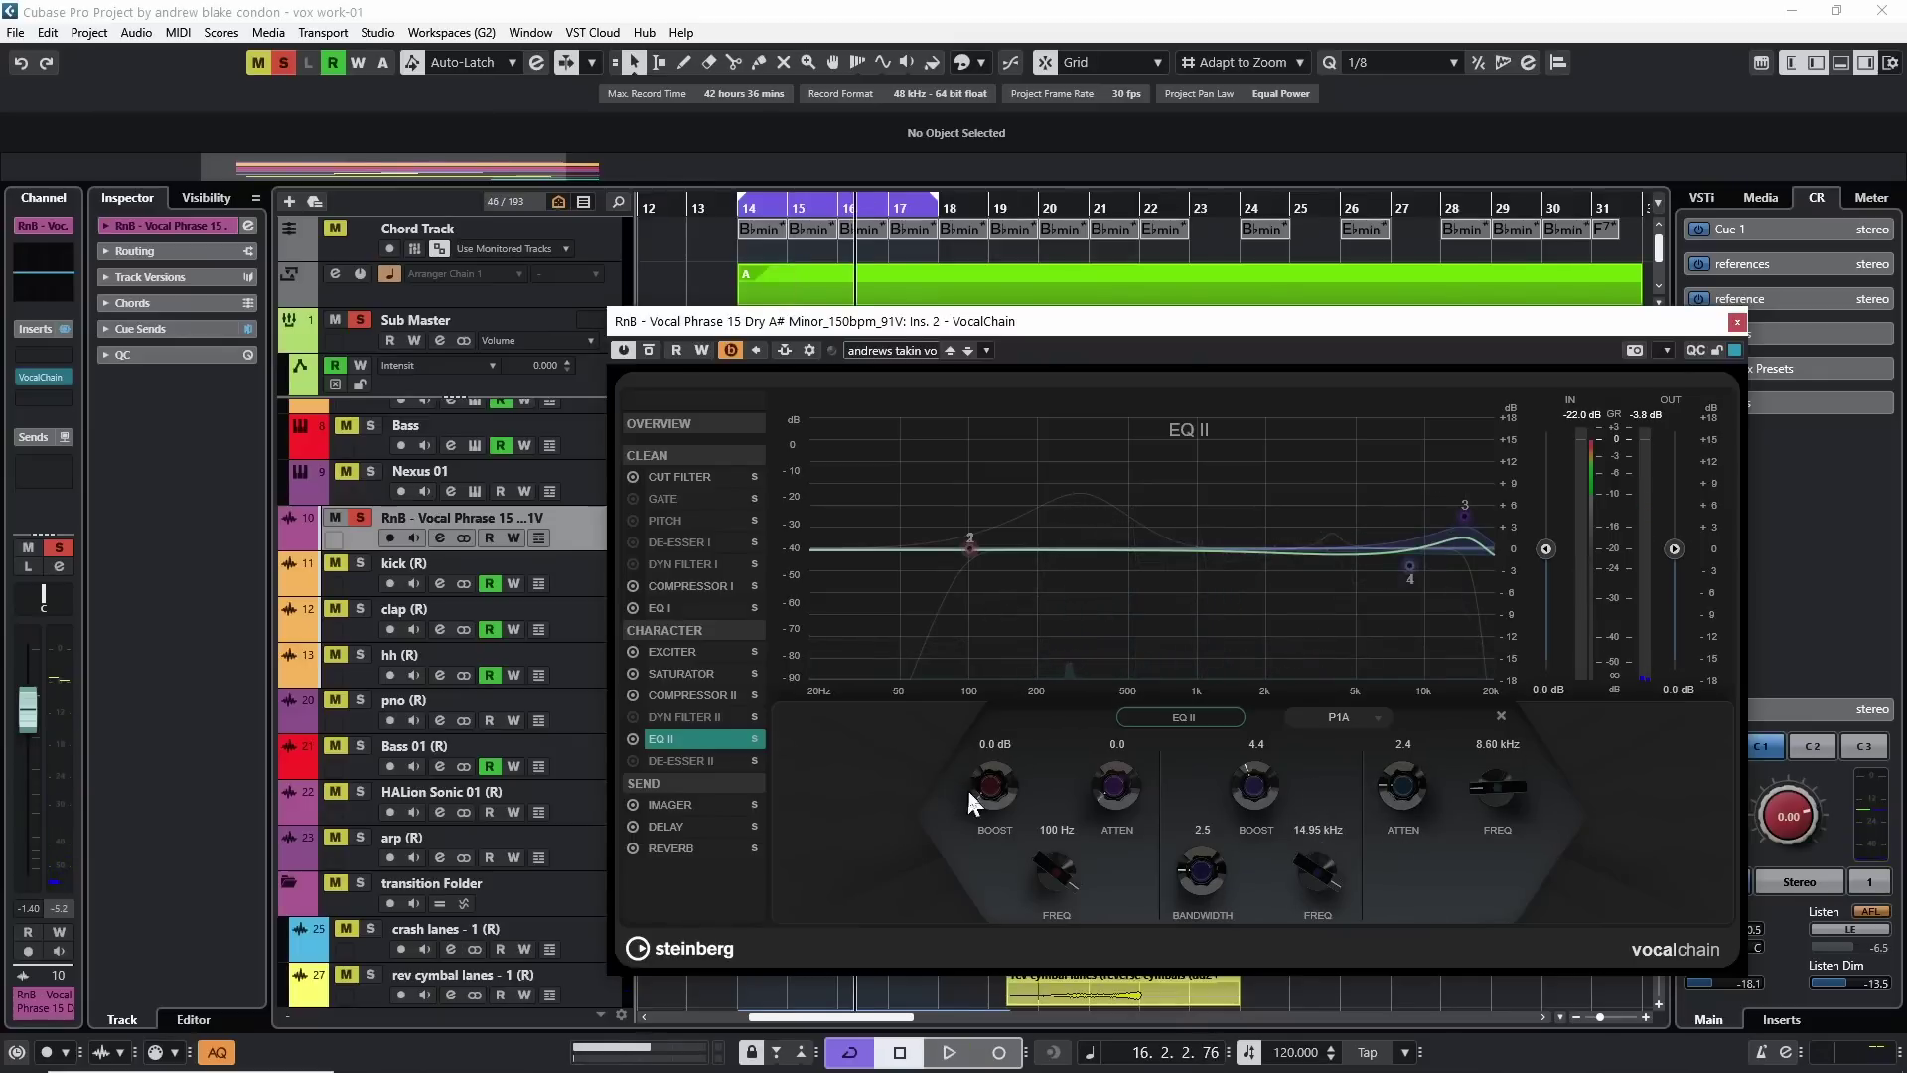
key("space")
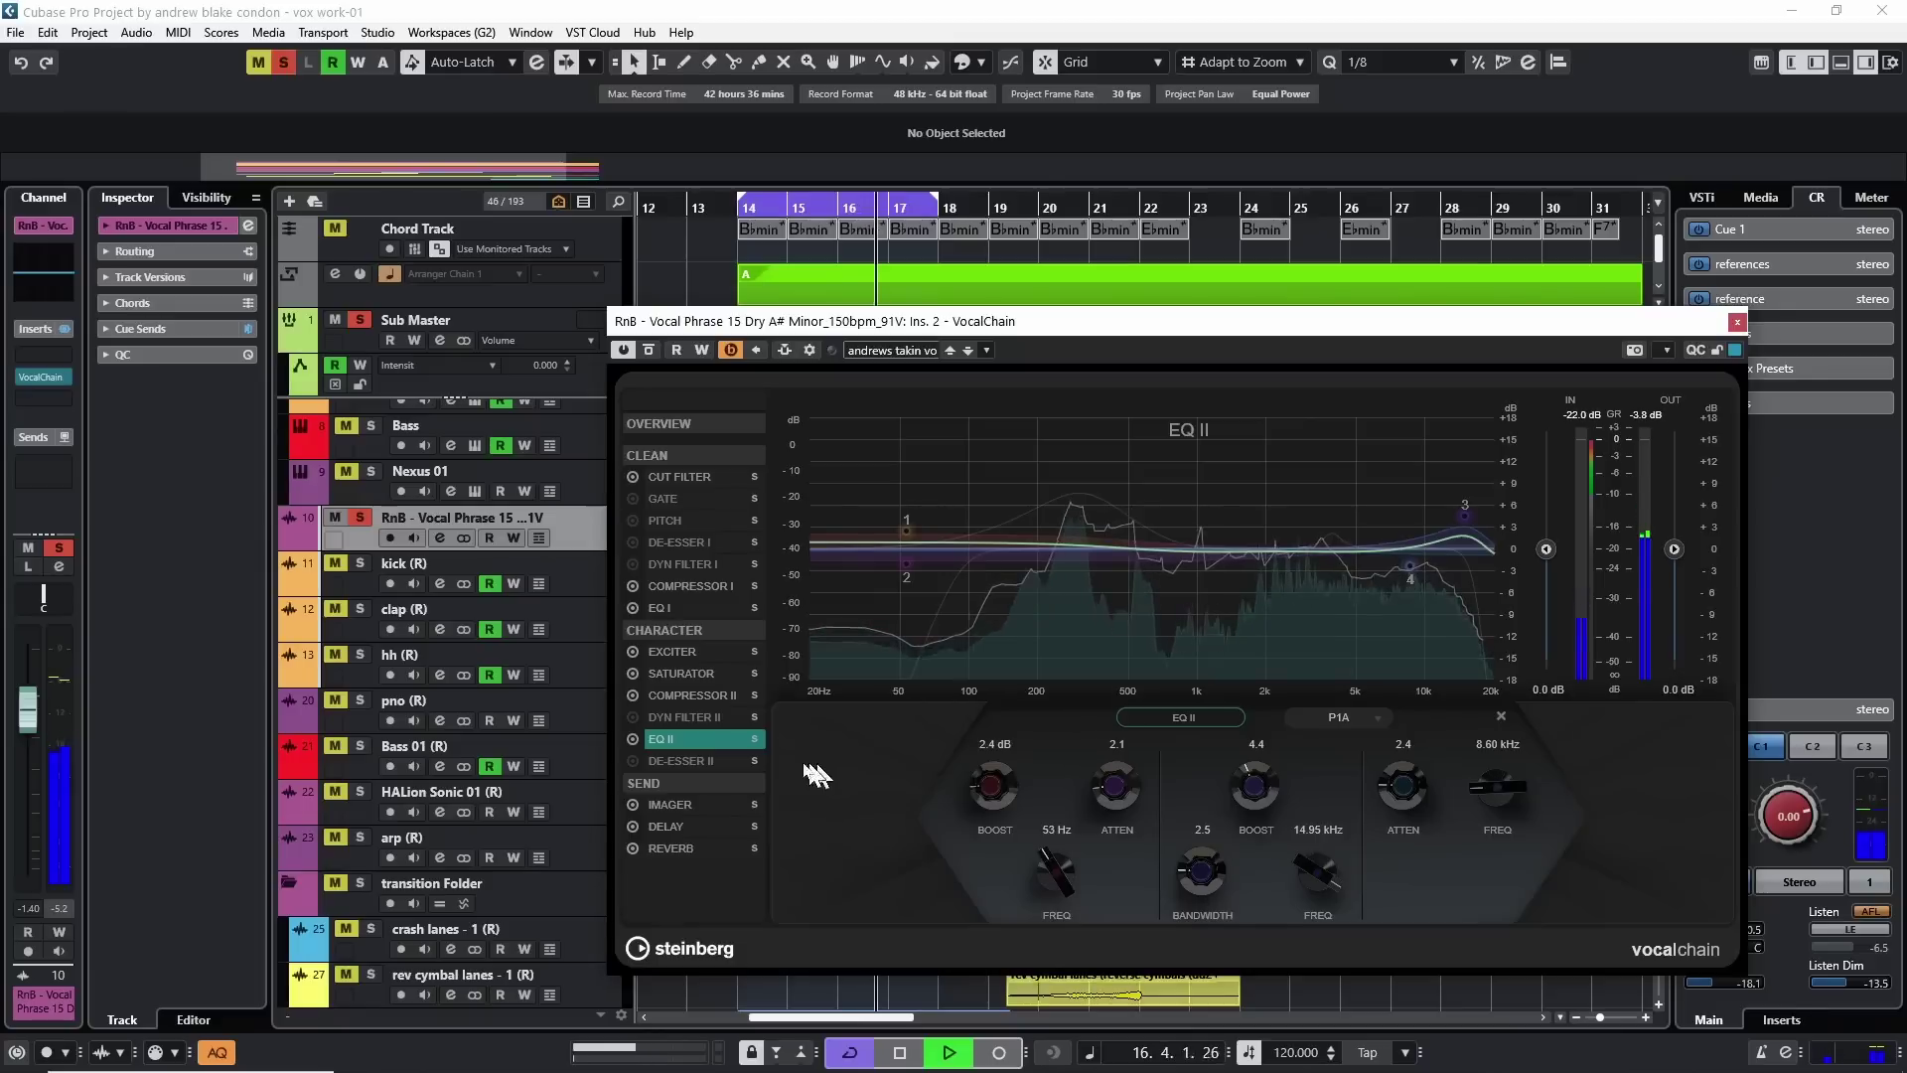
key("space")
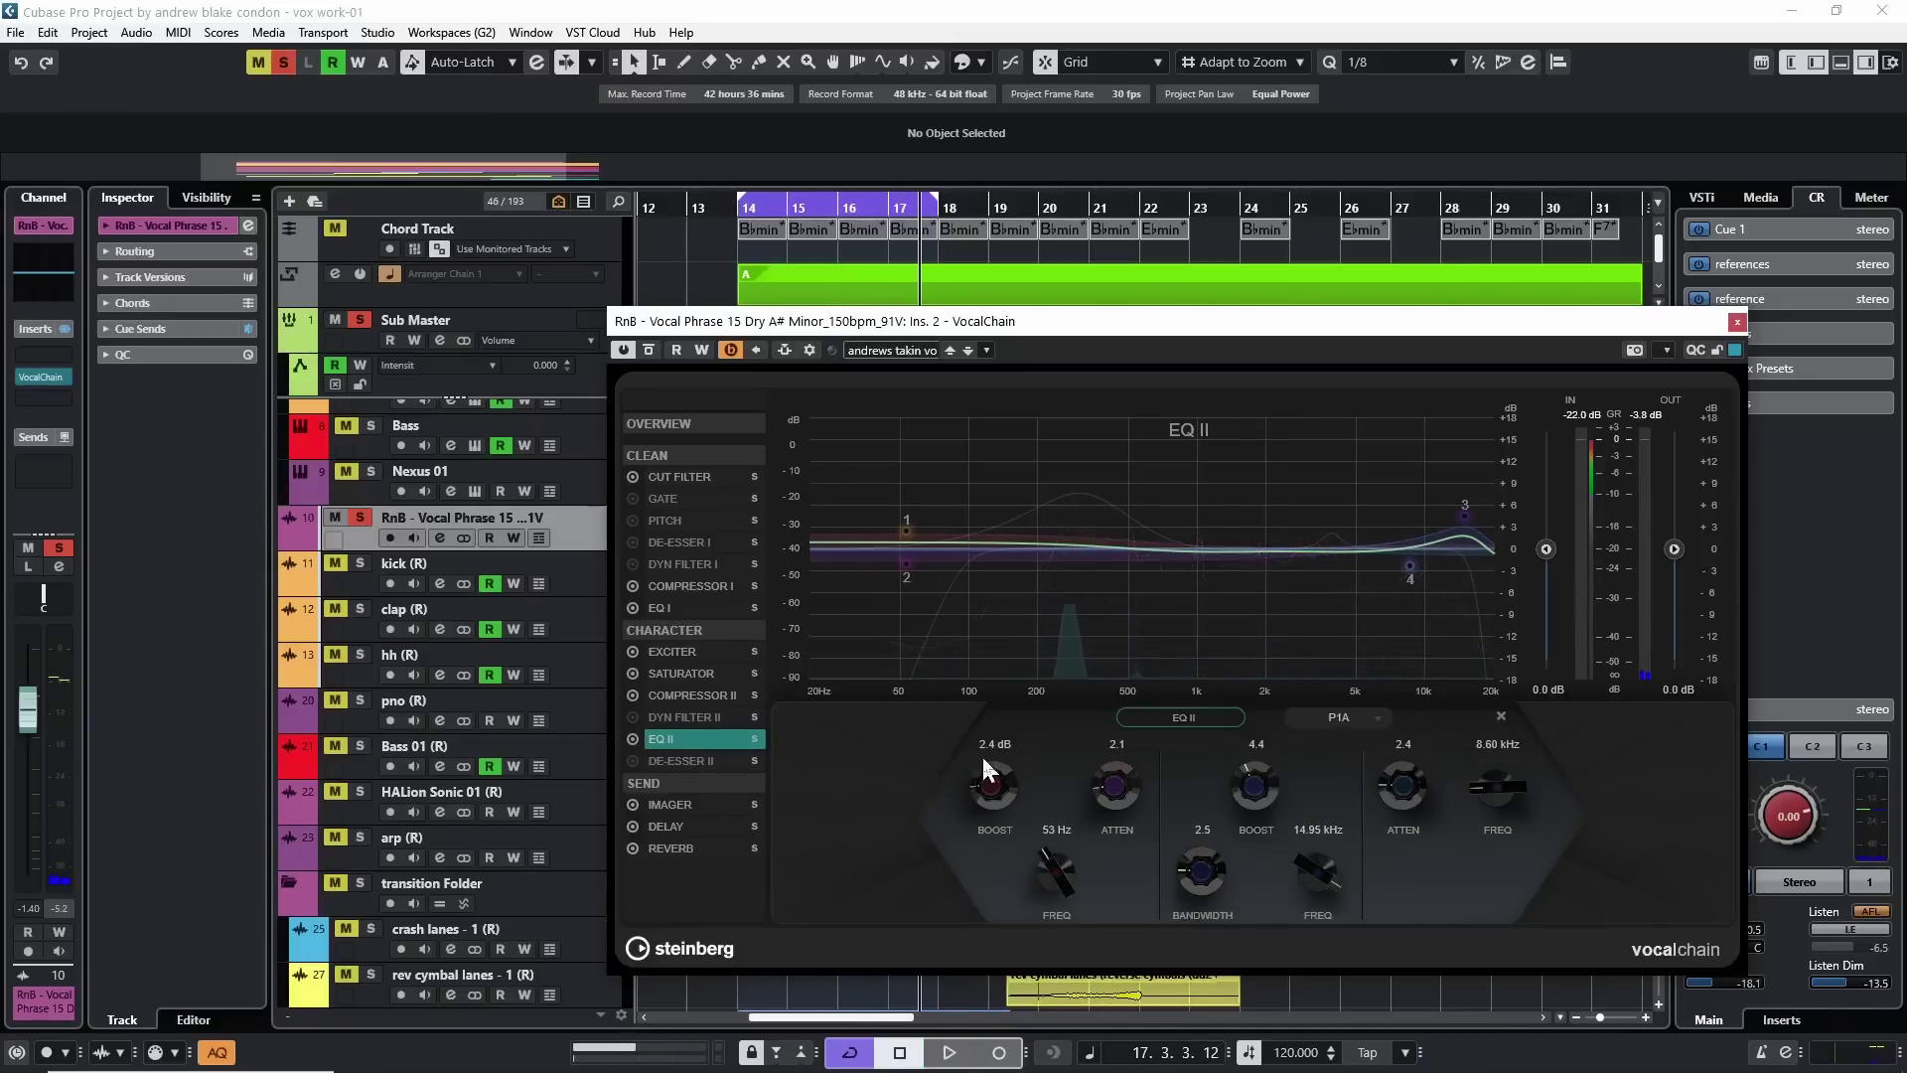
Open the Cut Filter module and adjust its low-cut frequency while the vocal plays
left_click(679, 477)
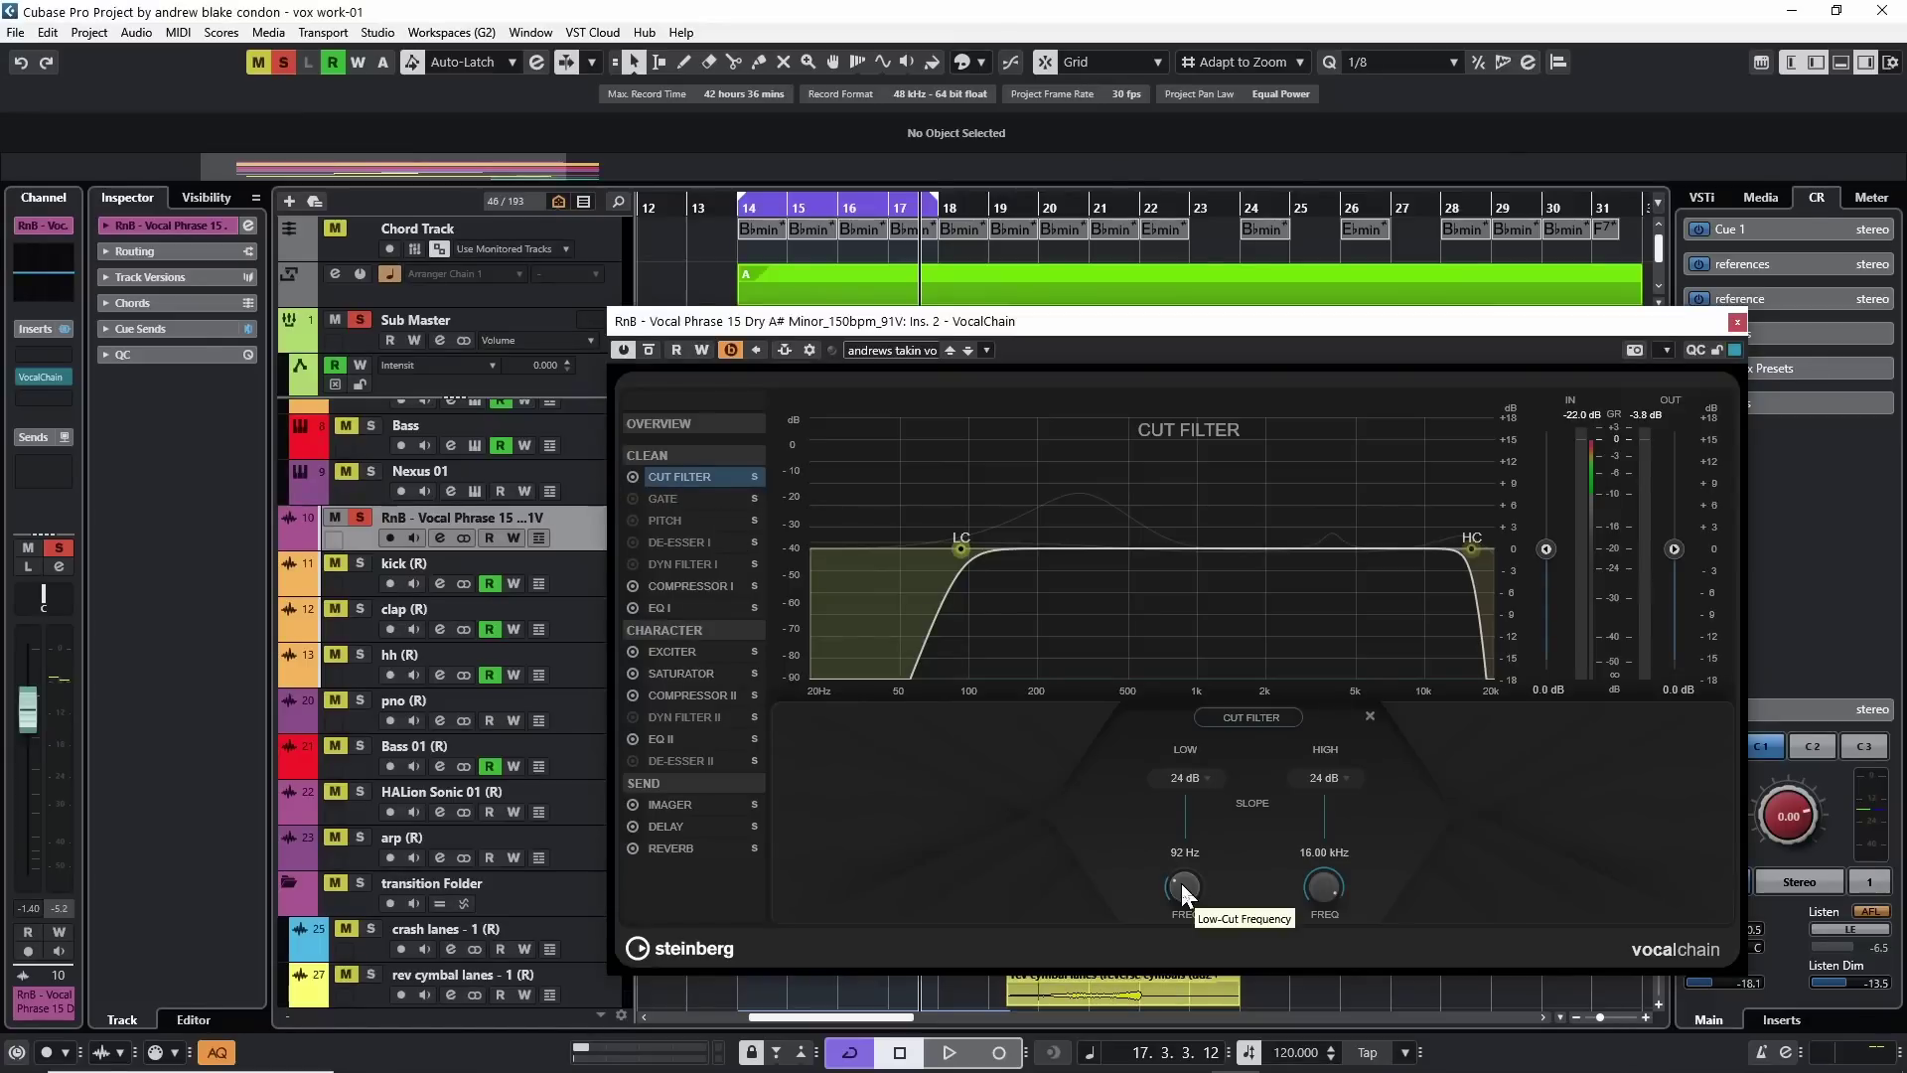
key("space")
mouse_move(1180, 881)
left_mouse_down()
mouse_move(1174, 906)
mouse_move(1174, 747)
mouse_move(1178, 870)
left_mouse_up()
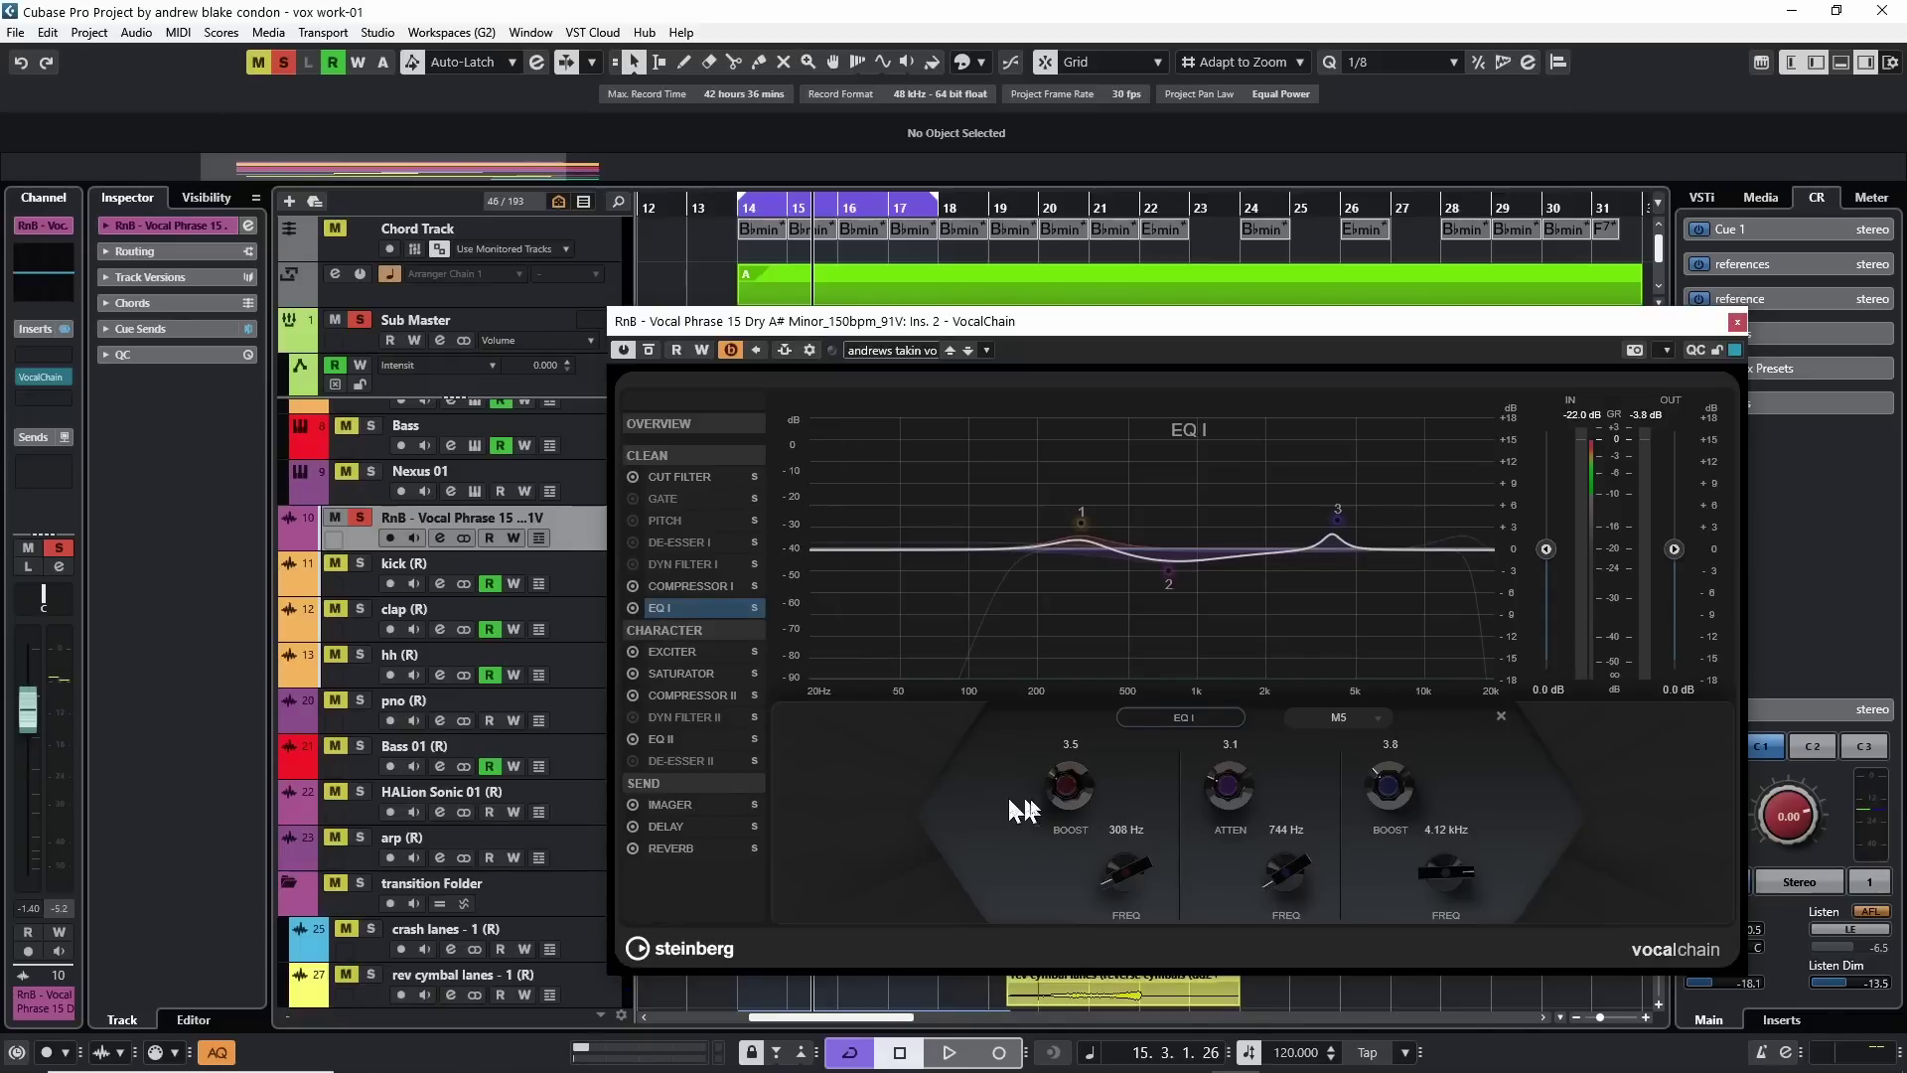
Raise EQ I's low boost at 308 Hz to 7.3 while auditioning the vocal
key("space")
left_click_drag(1068, 785, 1092, 680)
key("space")
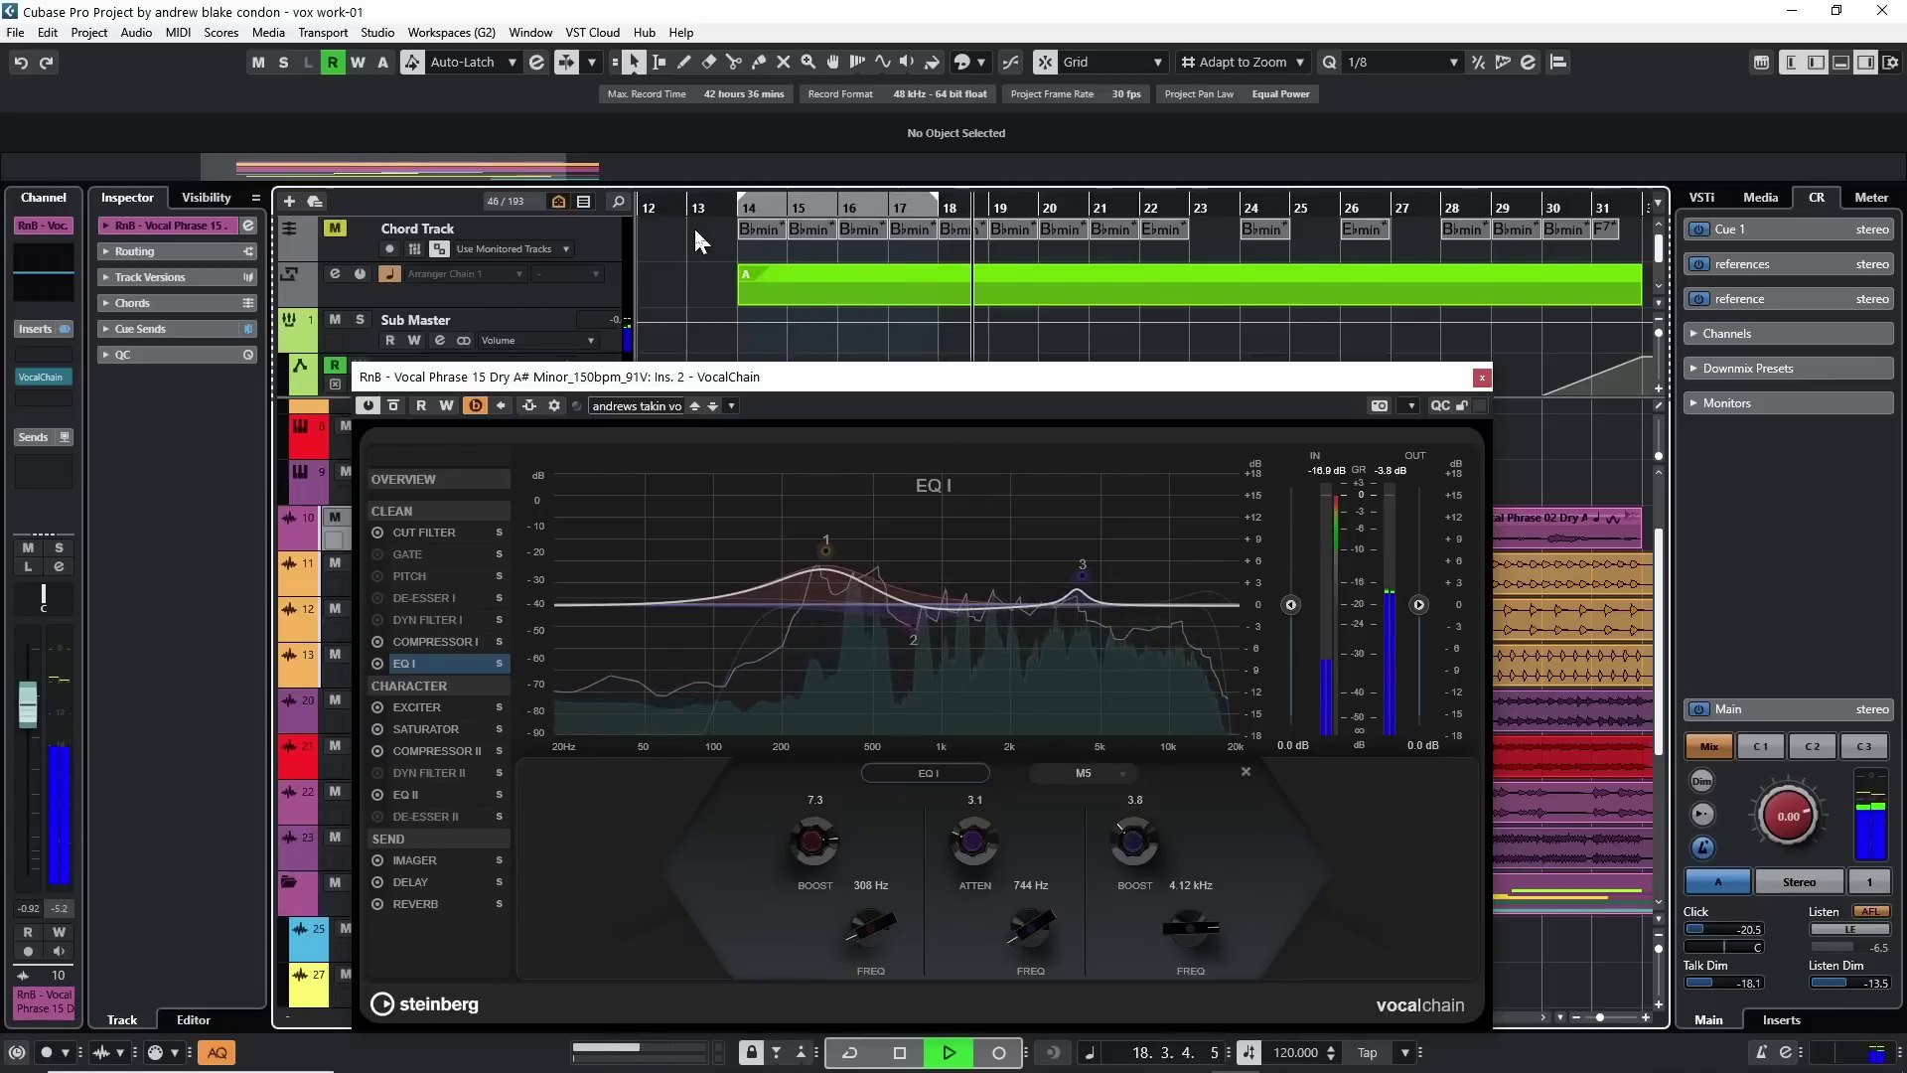
Review the Compressor I, Compressor II and EQ II settings while the full mix plays
left_click(439, 644)
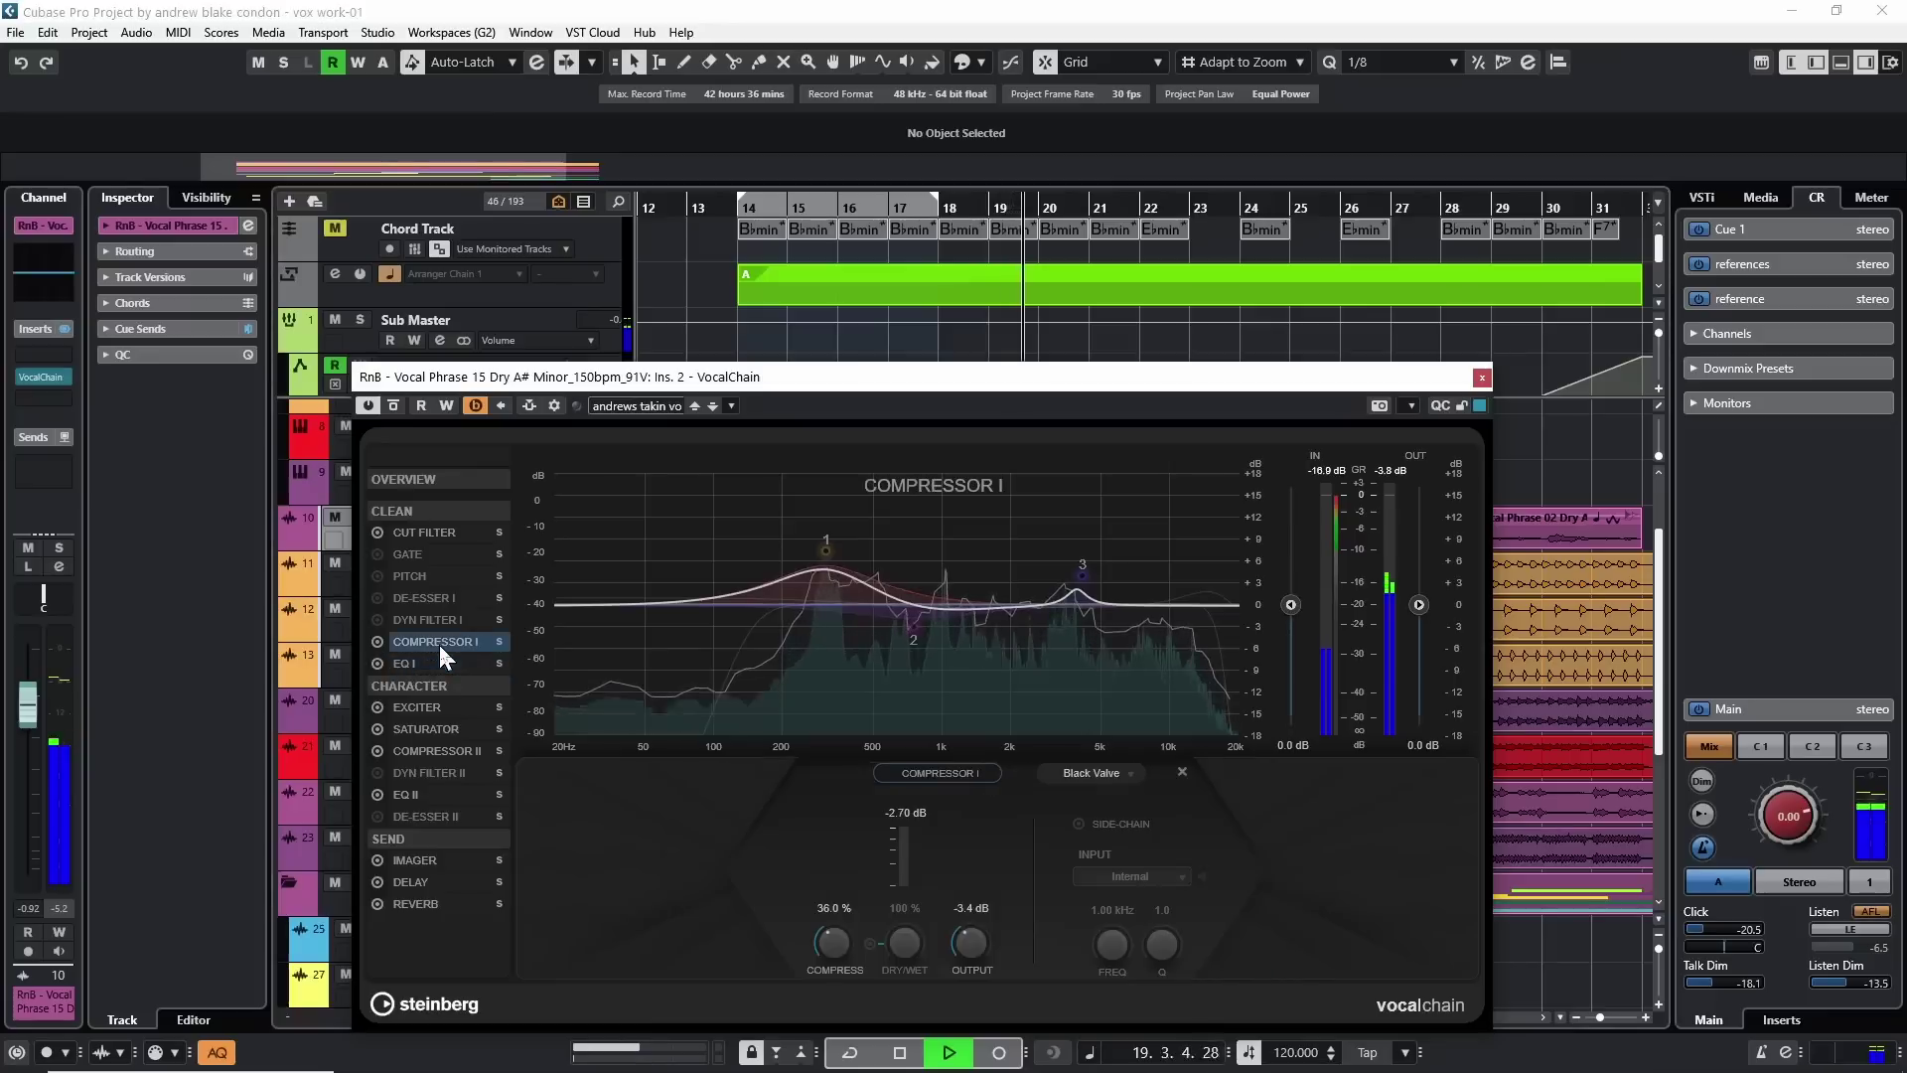
left_click(435, 753)
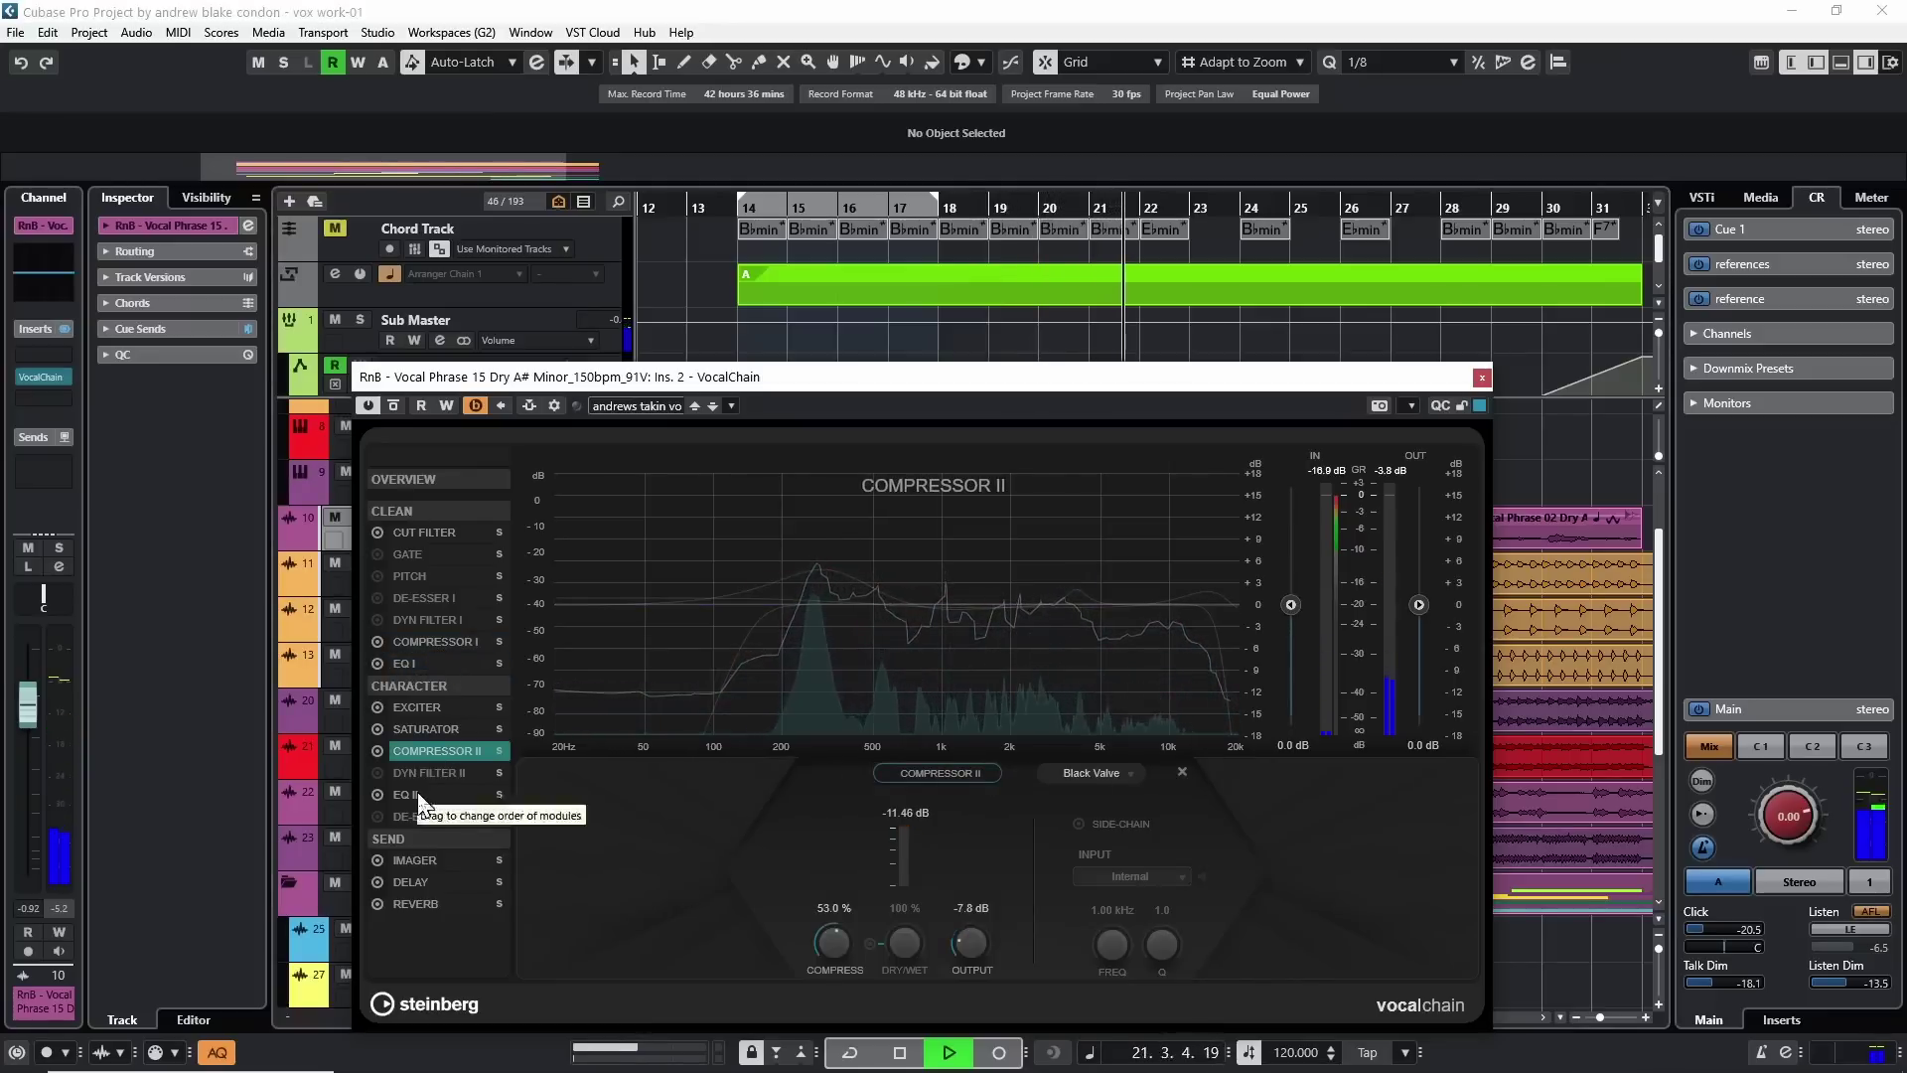
left_click(417, 794)
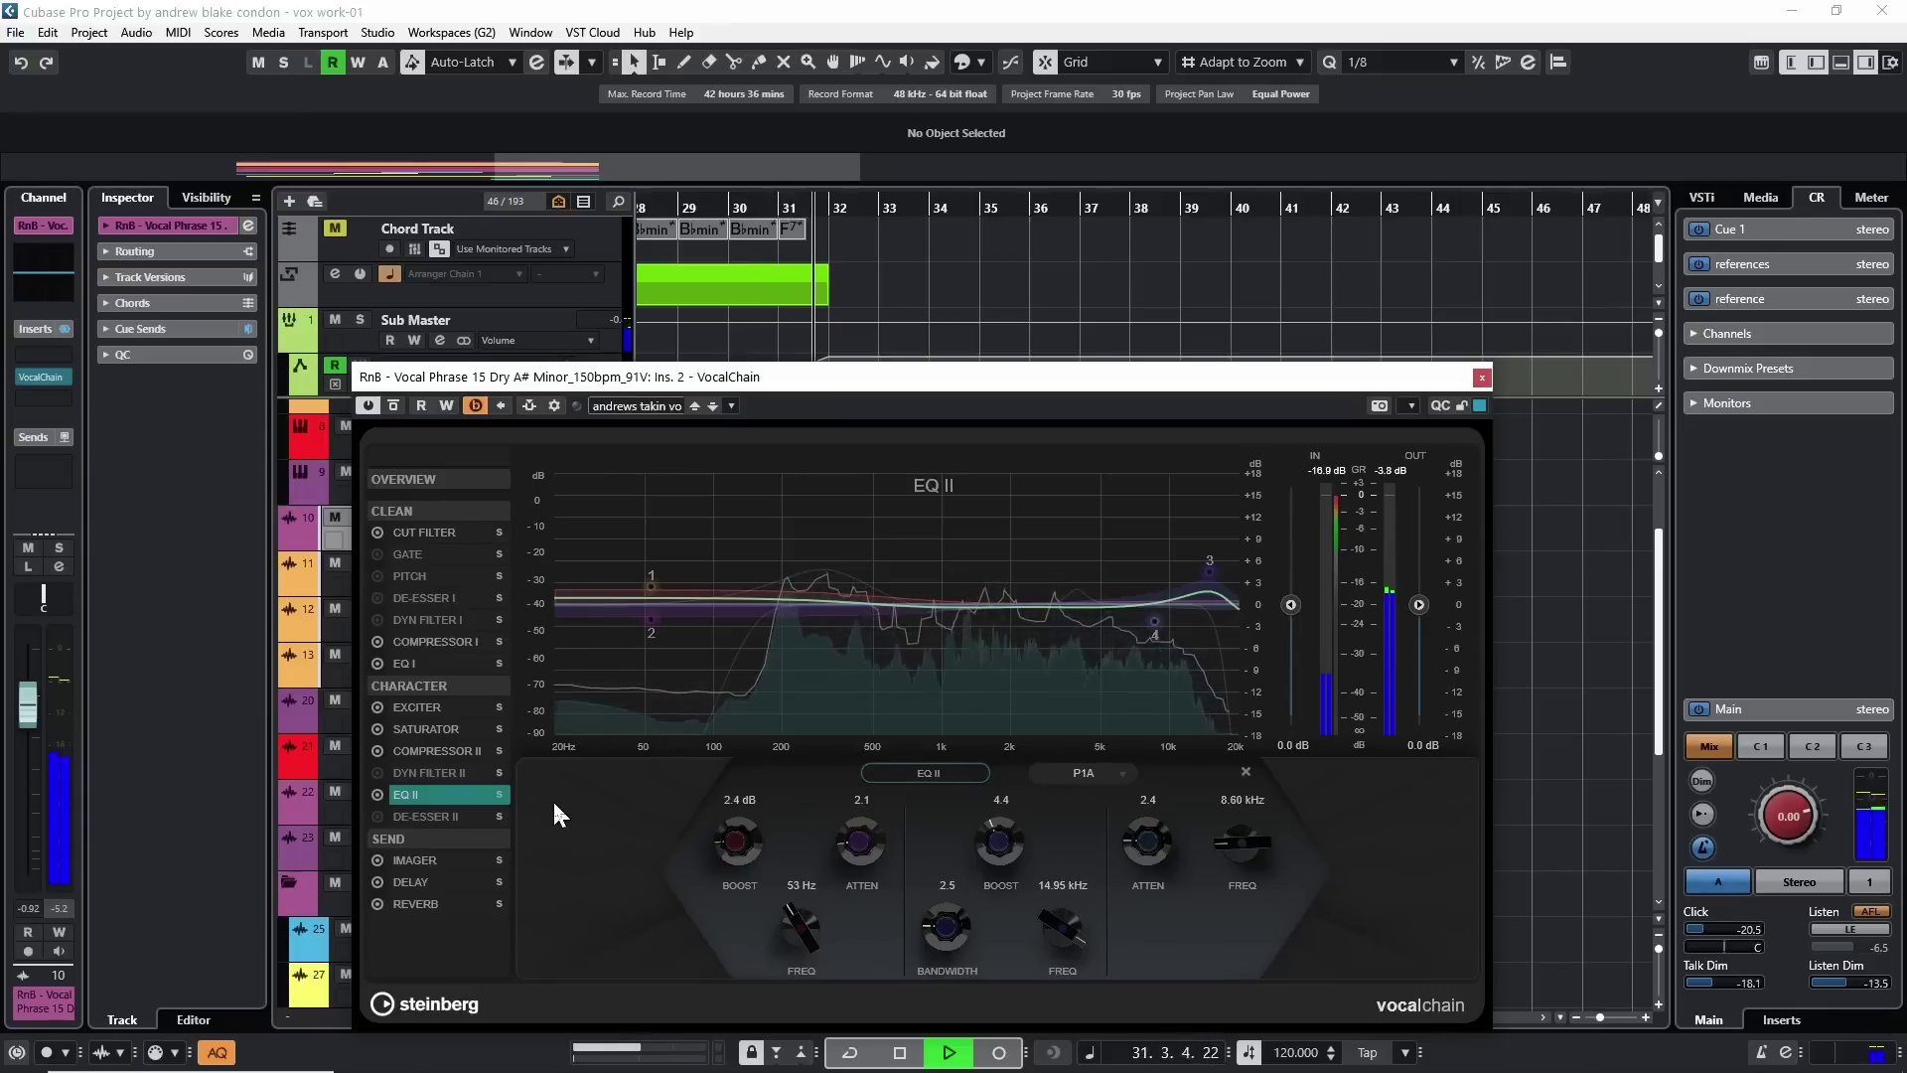
key("space")
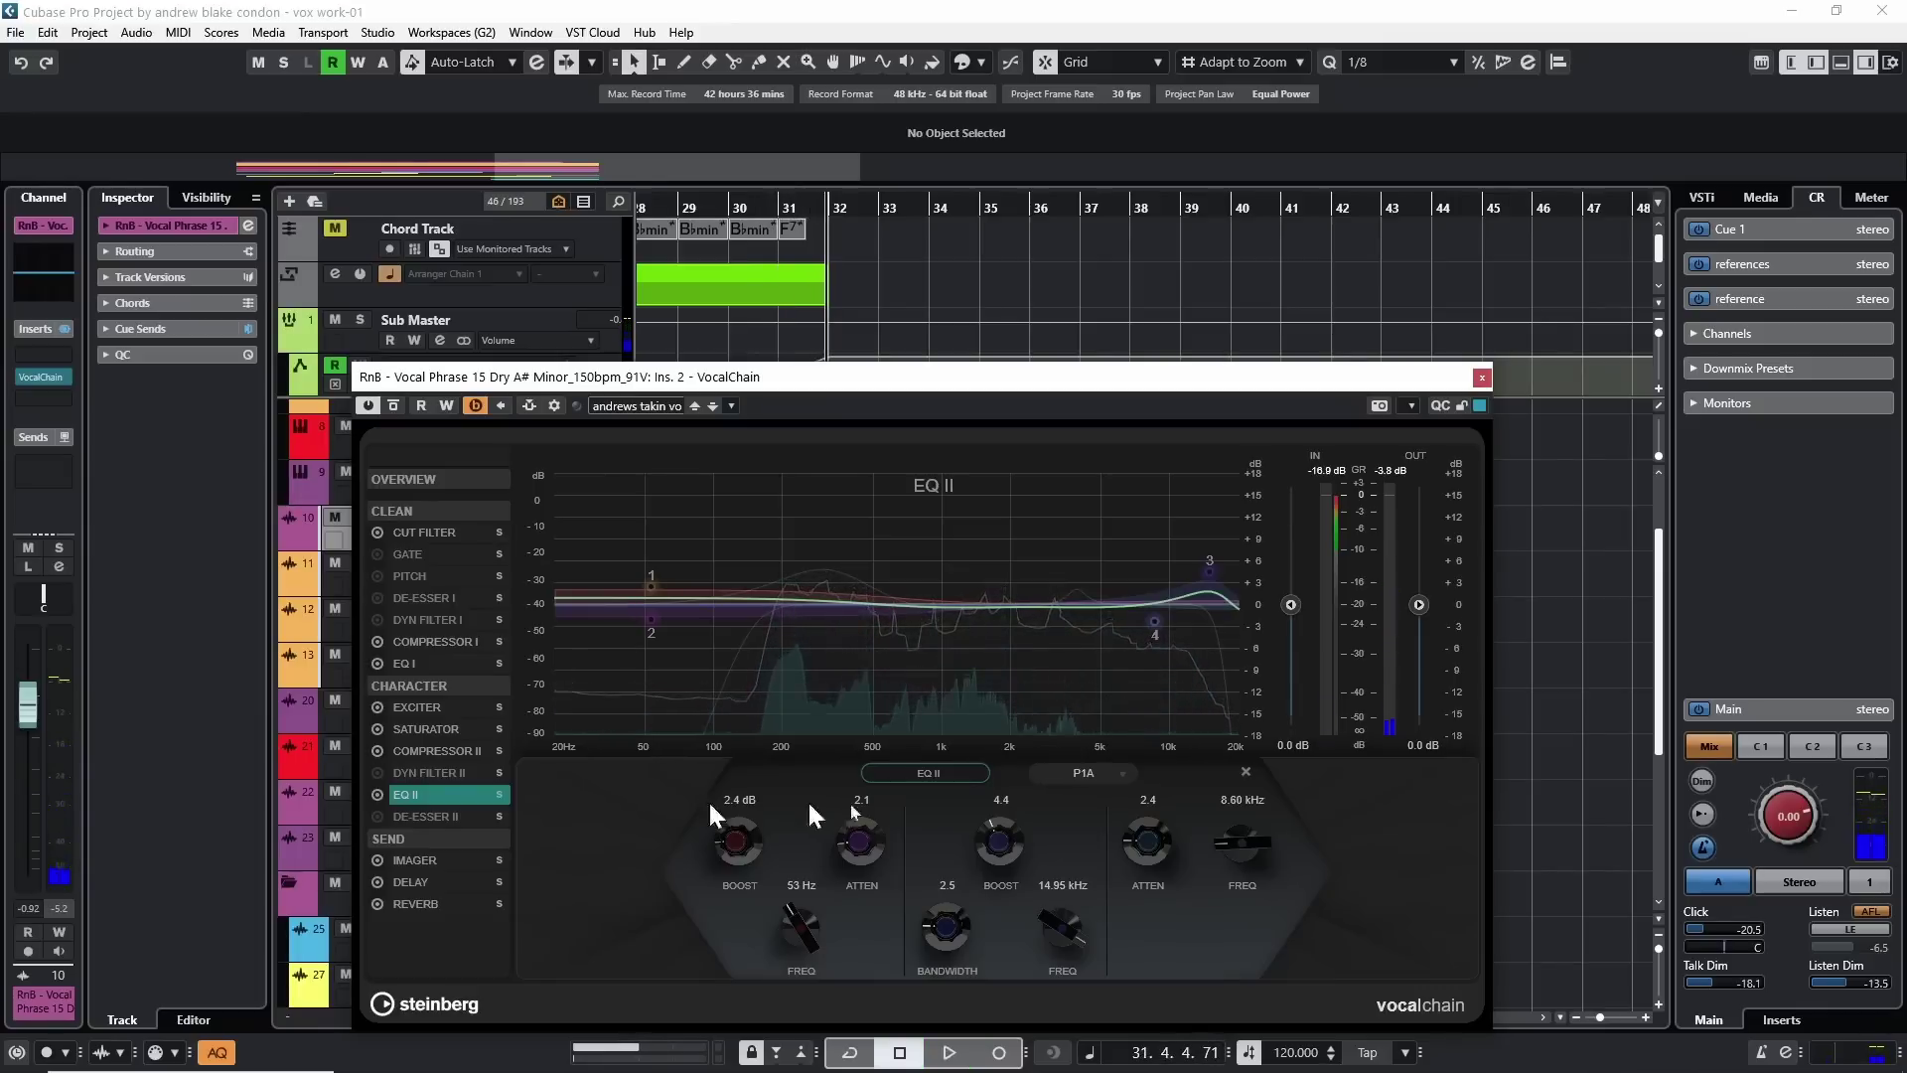
double_click(695, 284)
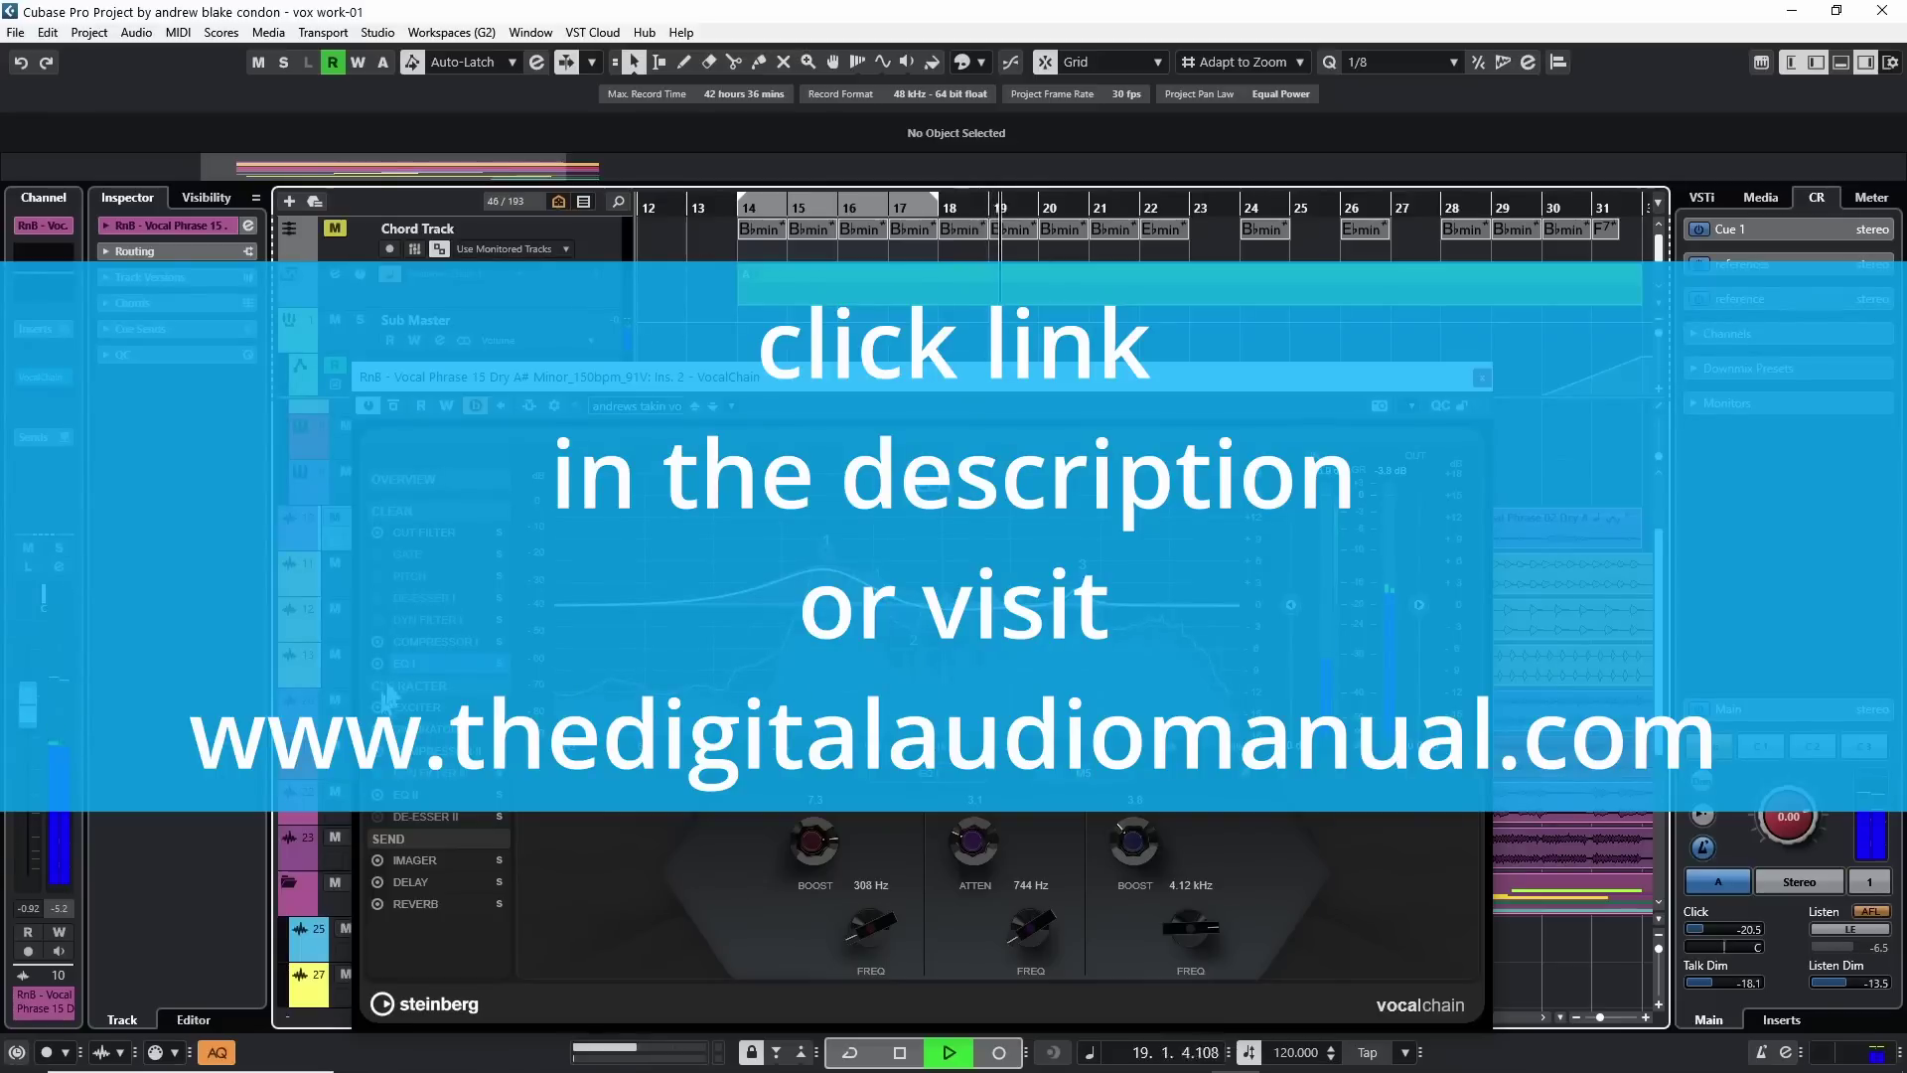
left_click(439, 643)
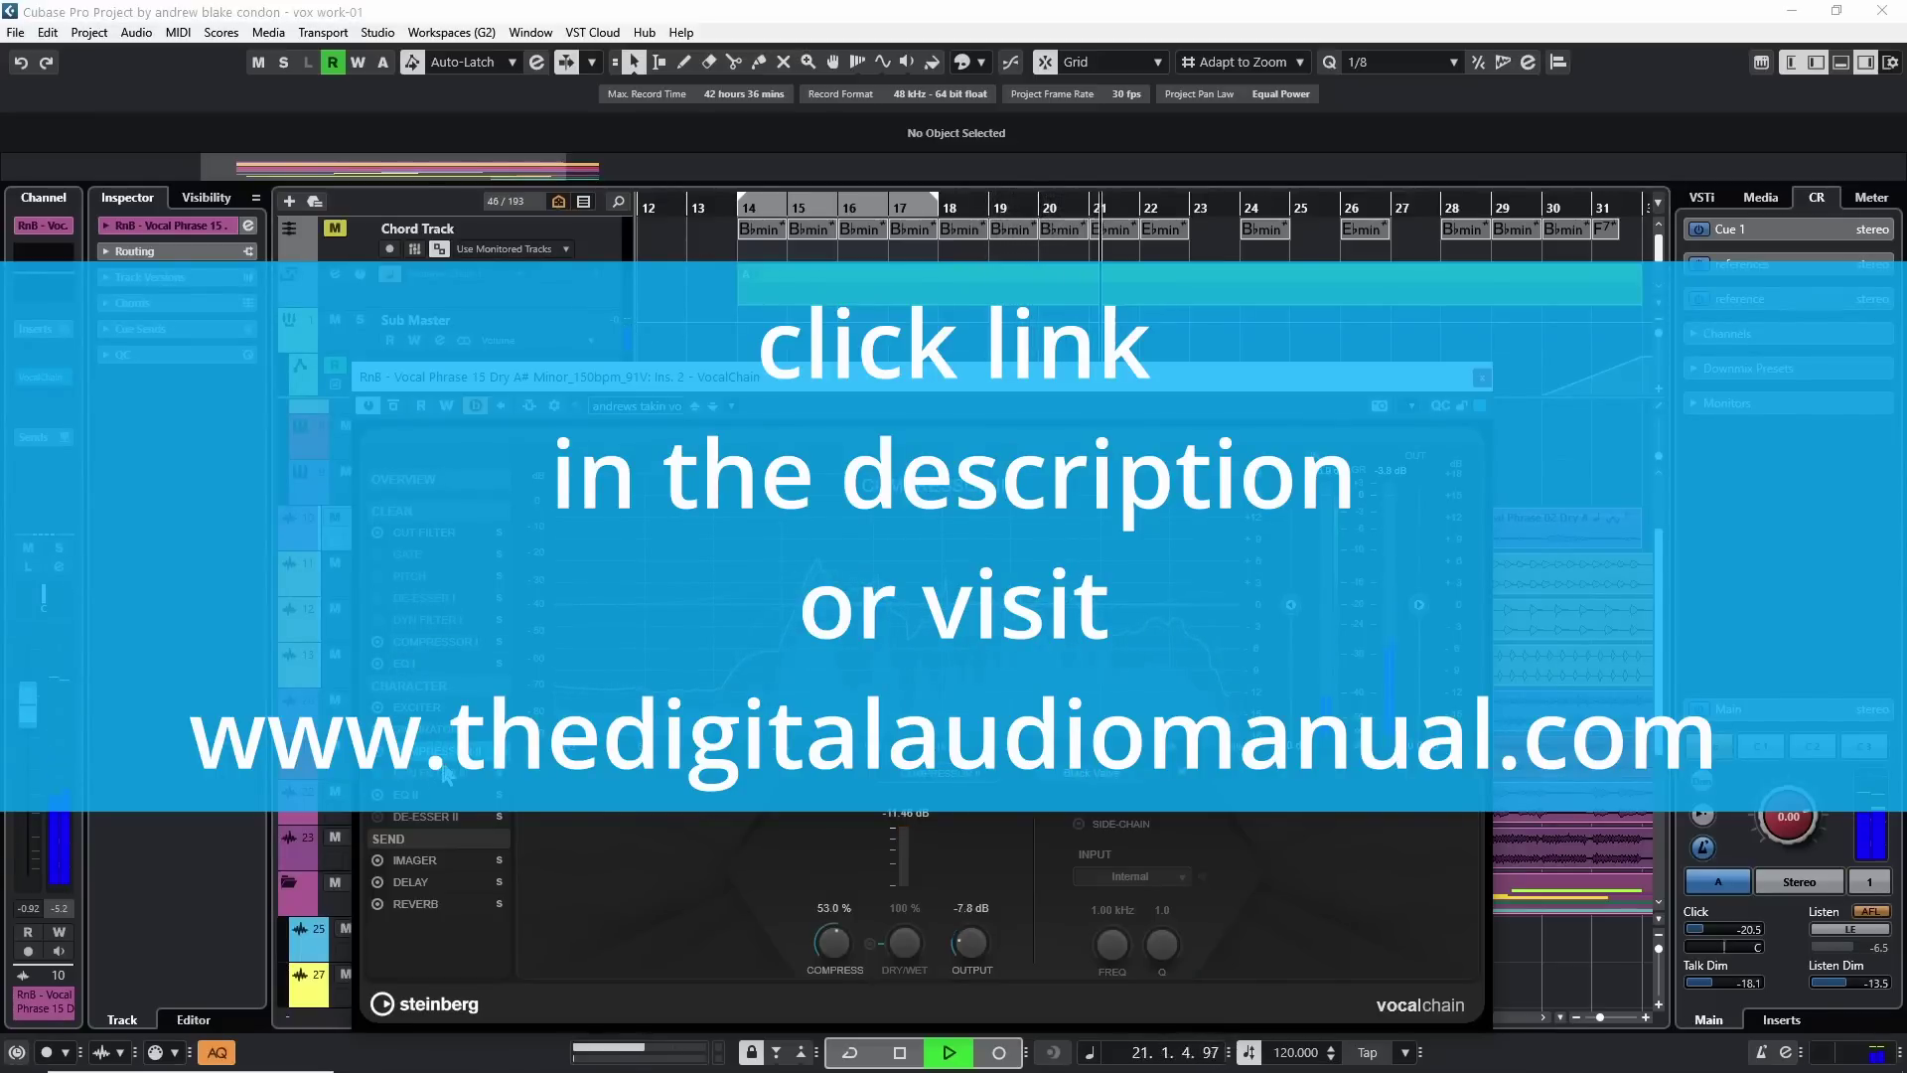
left_click(422, 796)
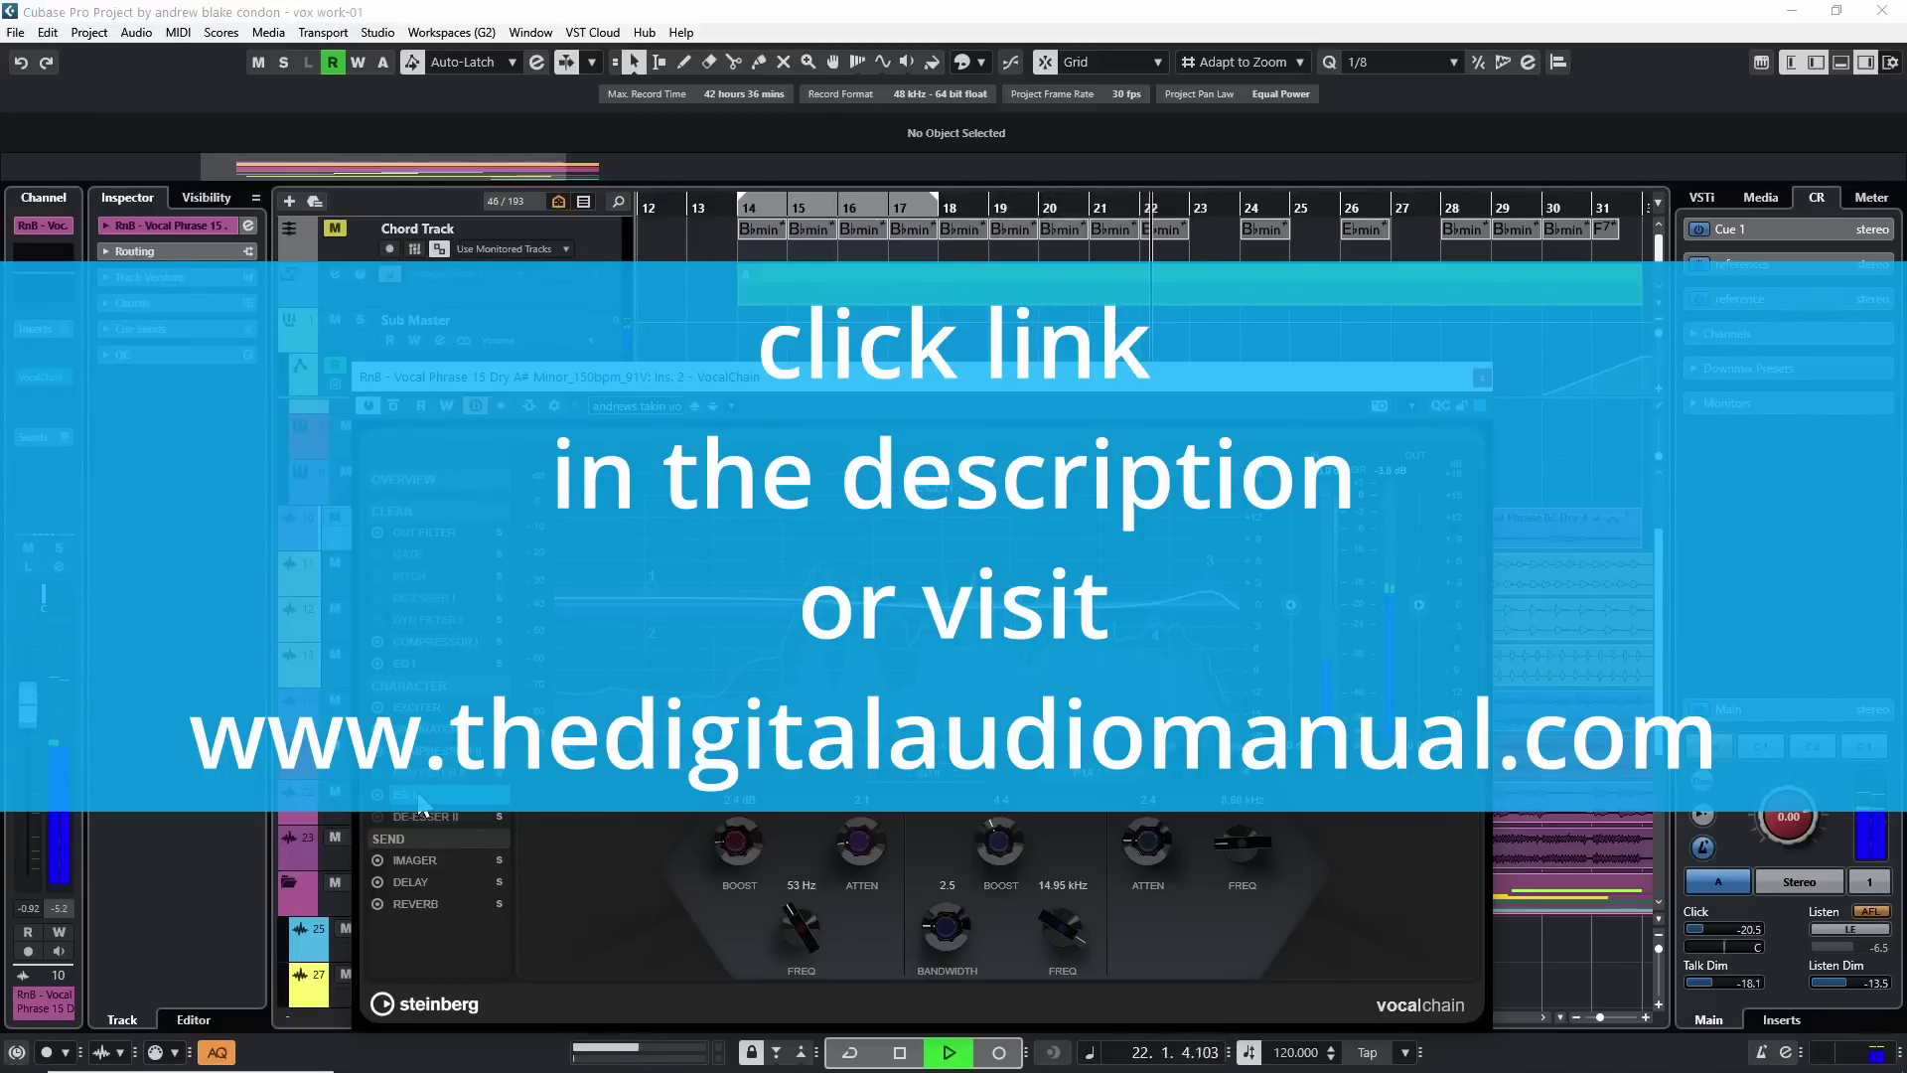